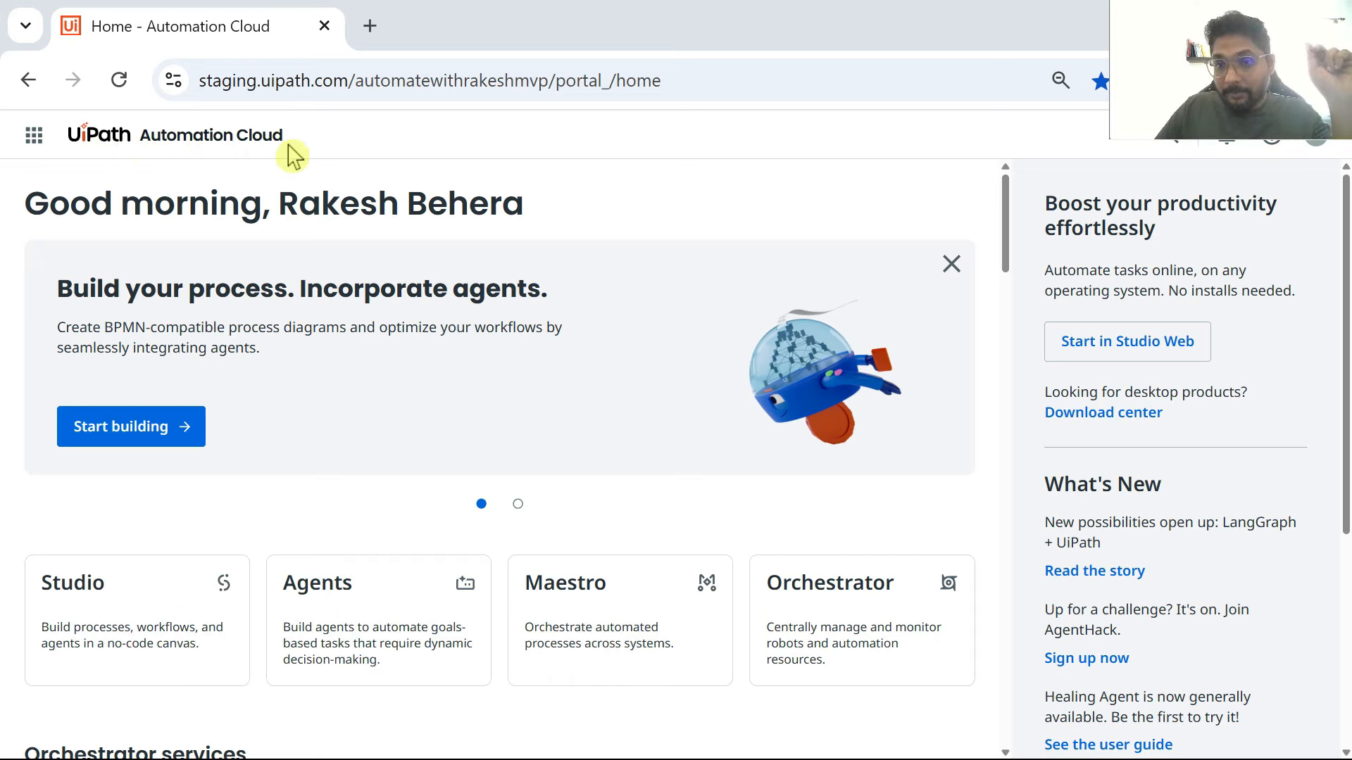
left_click(34, 134)
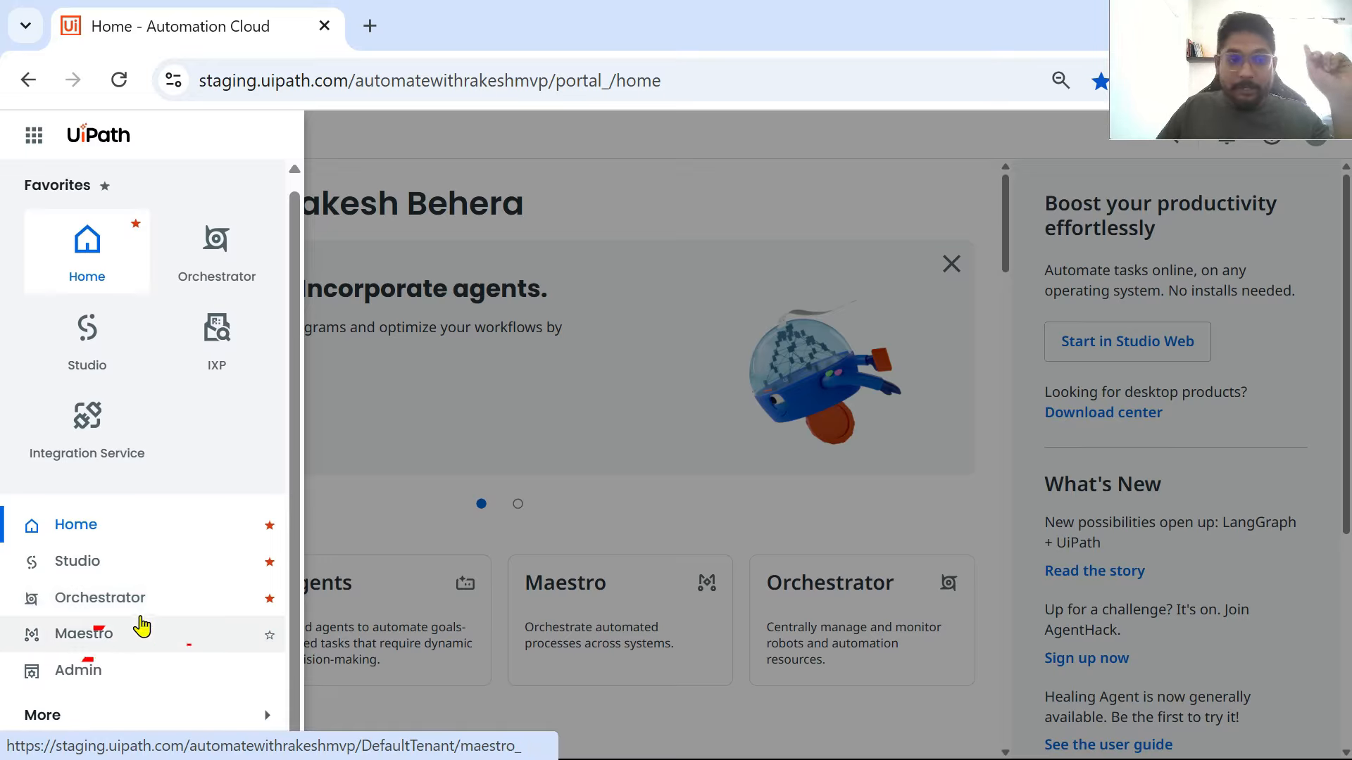
left_click(58, 726)
scroll(195, 483, "down", 3)
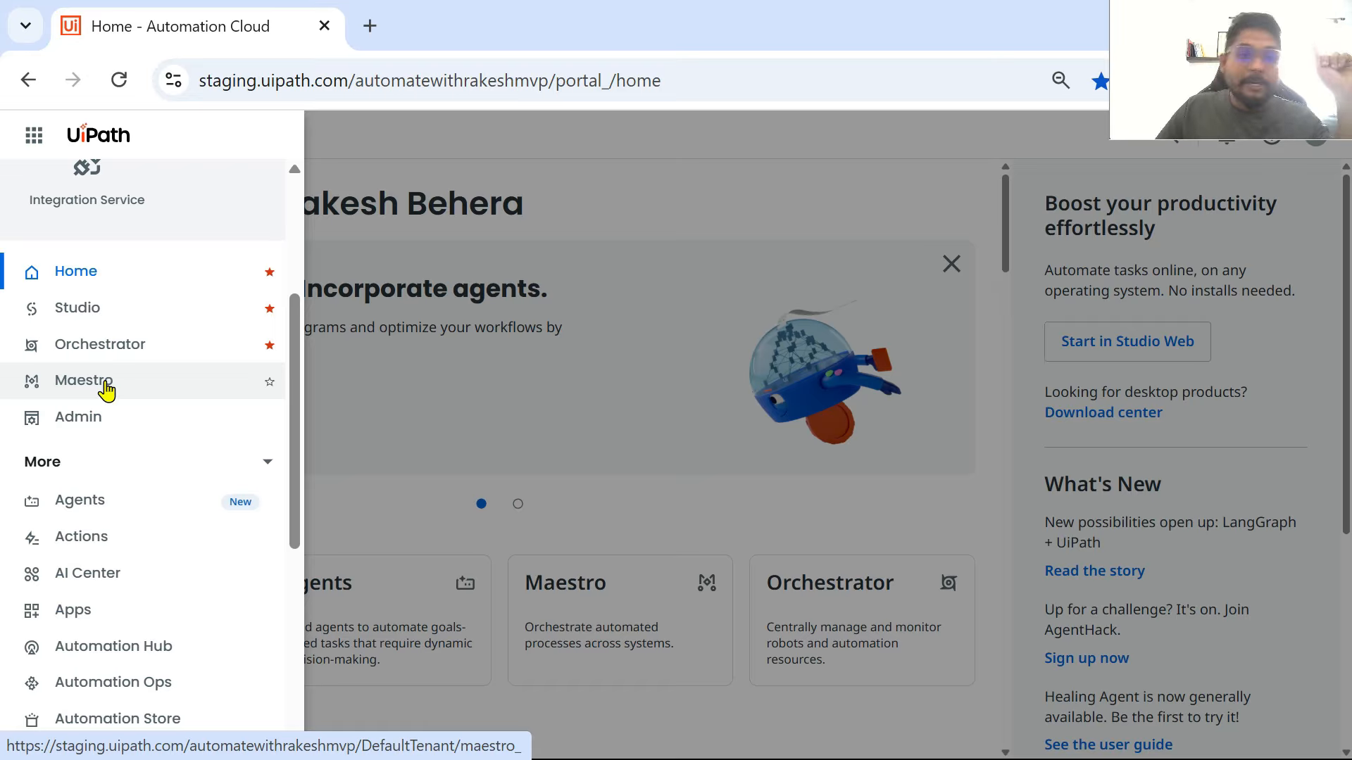
scroll(133, 225, "up", 4)
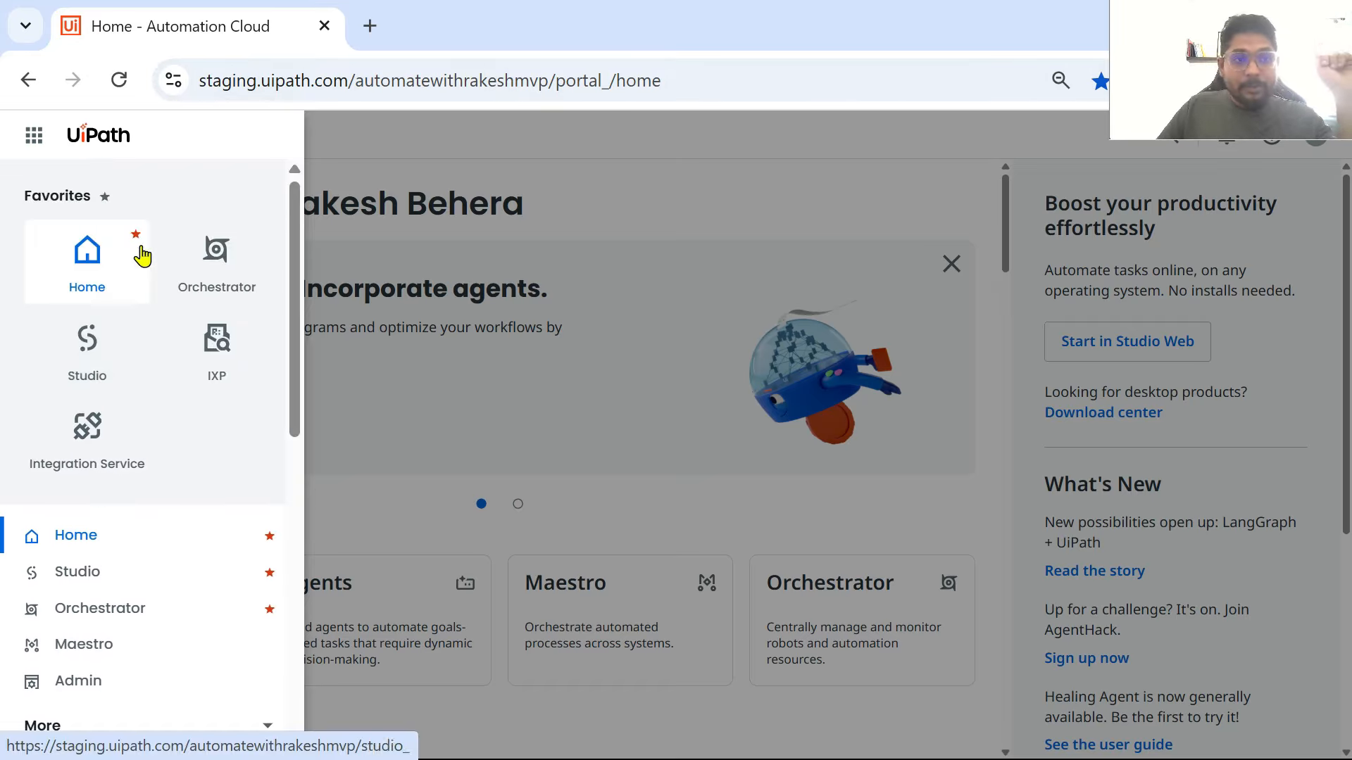
left_click(594, 236)
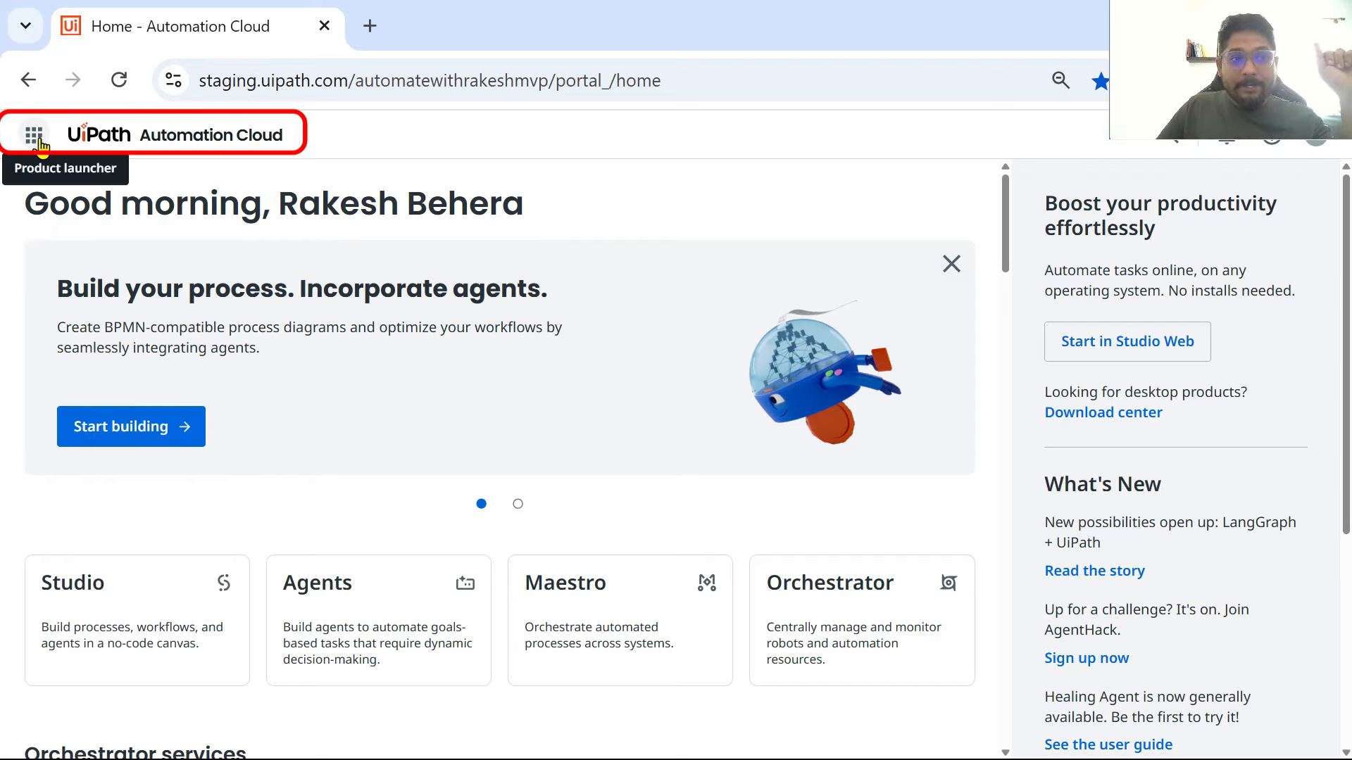
- Open the Maestro service from the product launcher
left_click(39, 141)
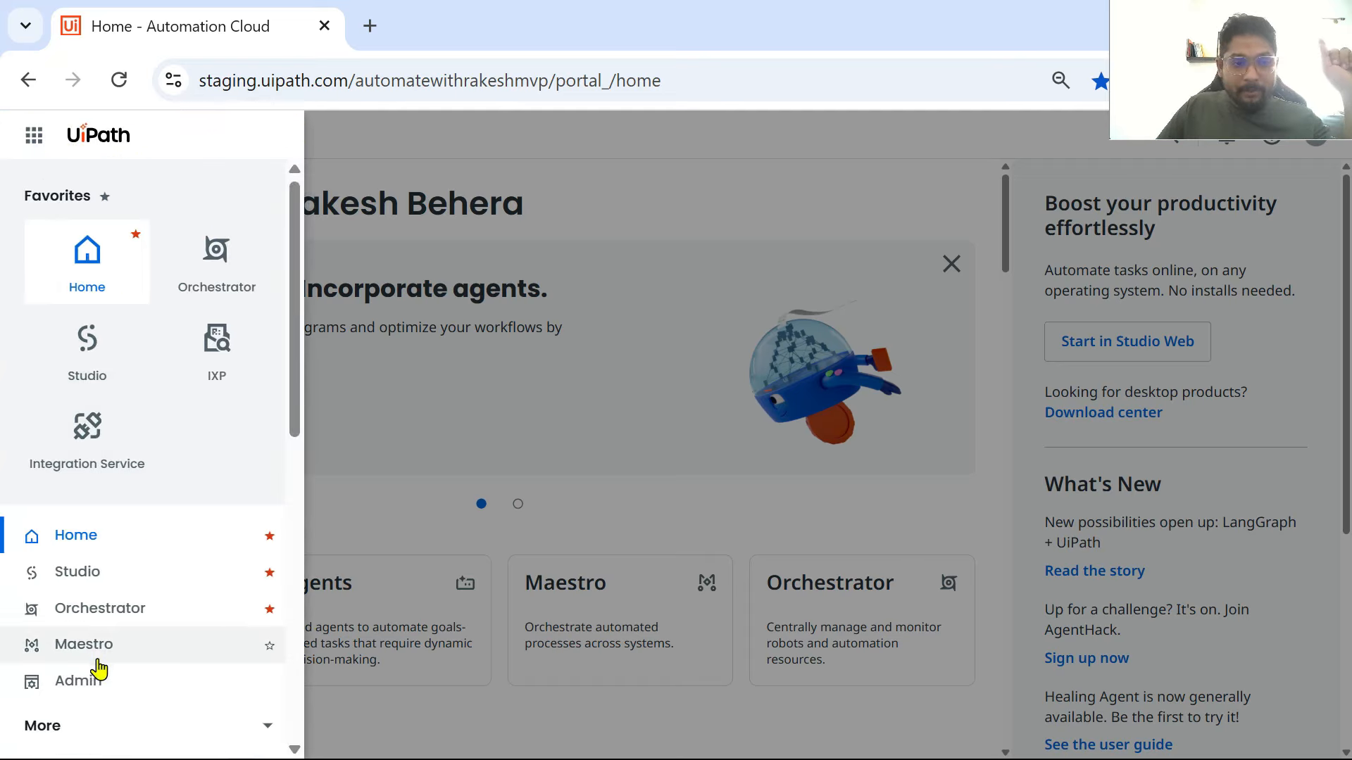
scroll(112, 654, "down", 2)
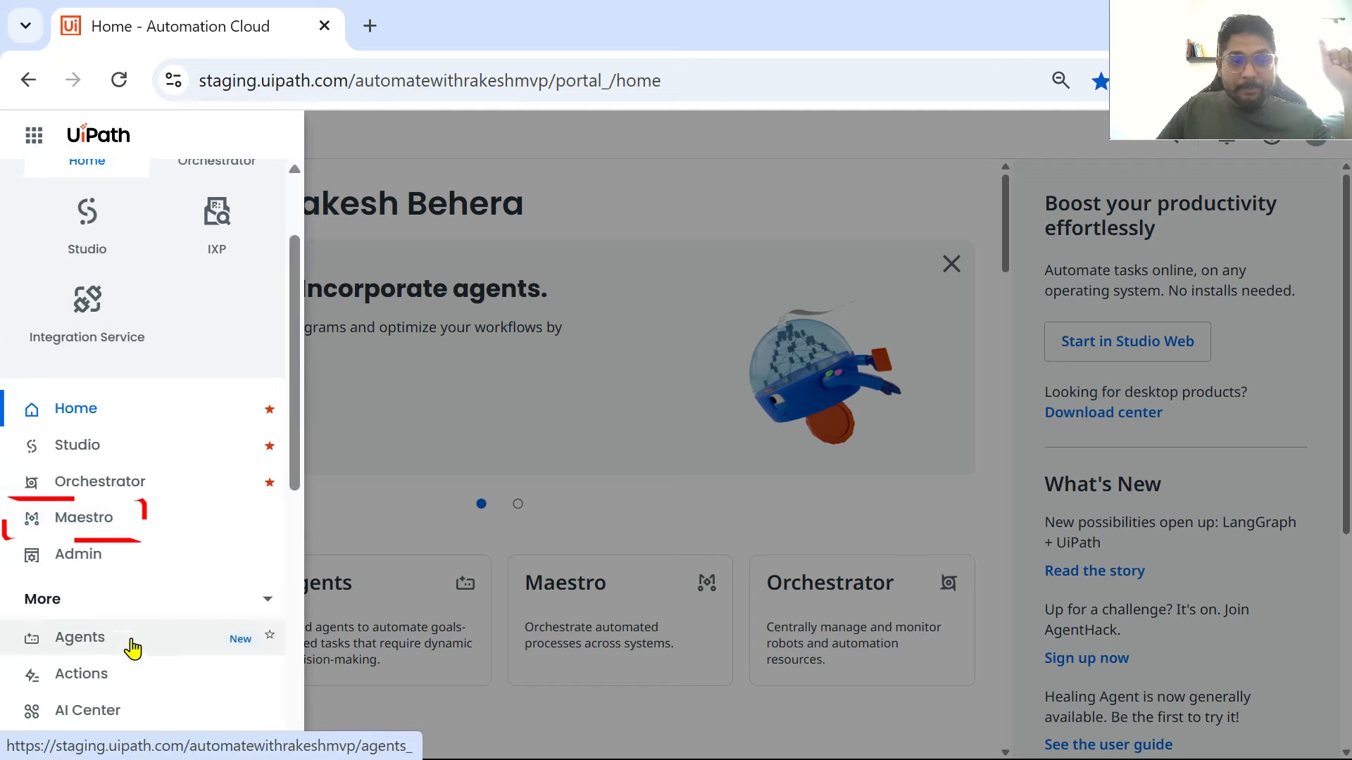
left_click(105, 525)
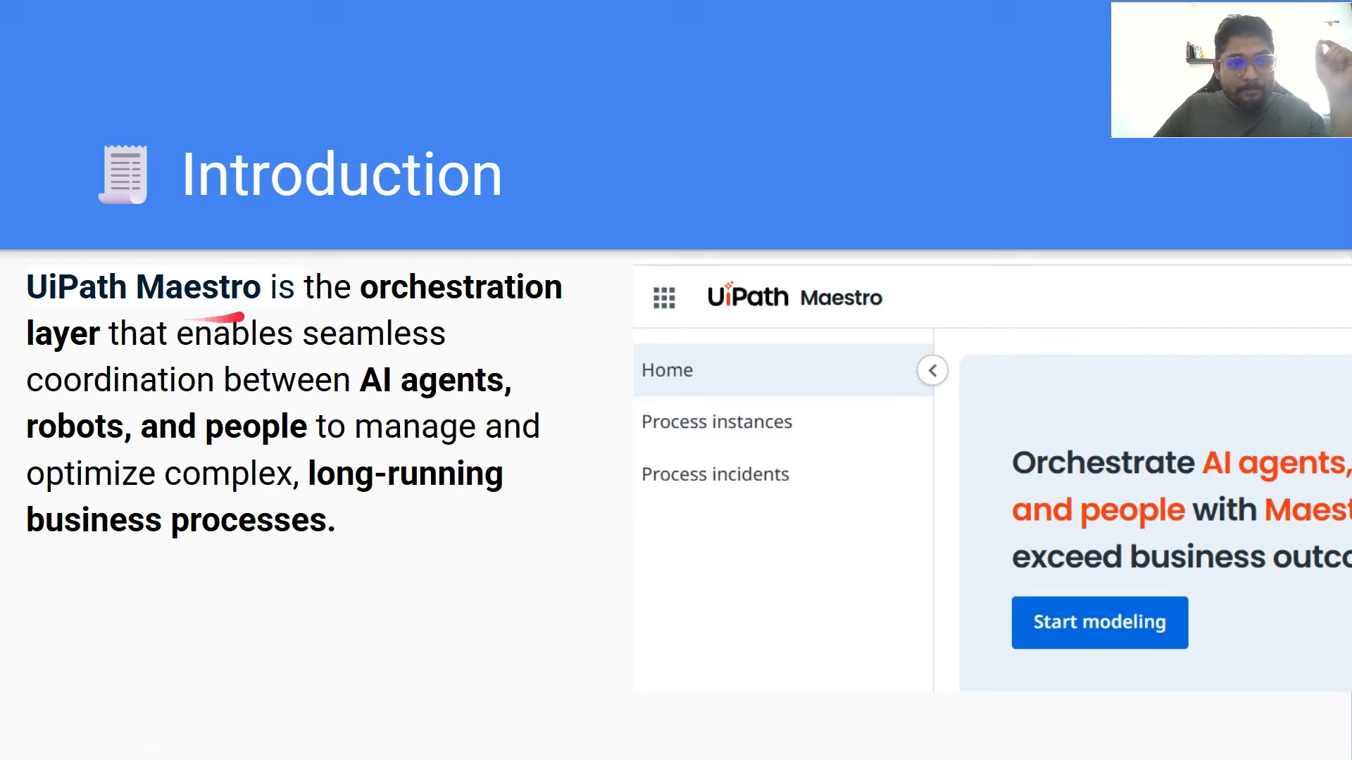
key("Right")
key("Left")
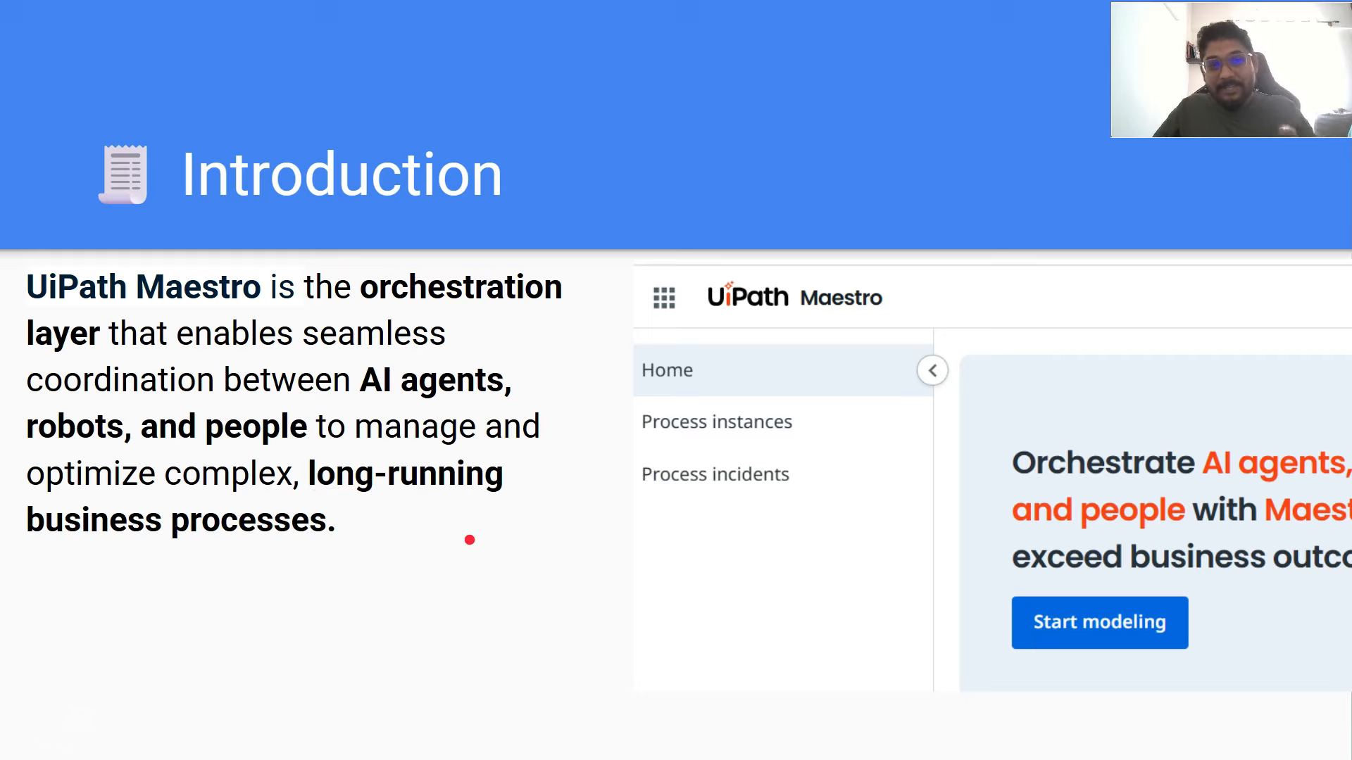
key("Right")
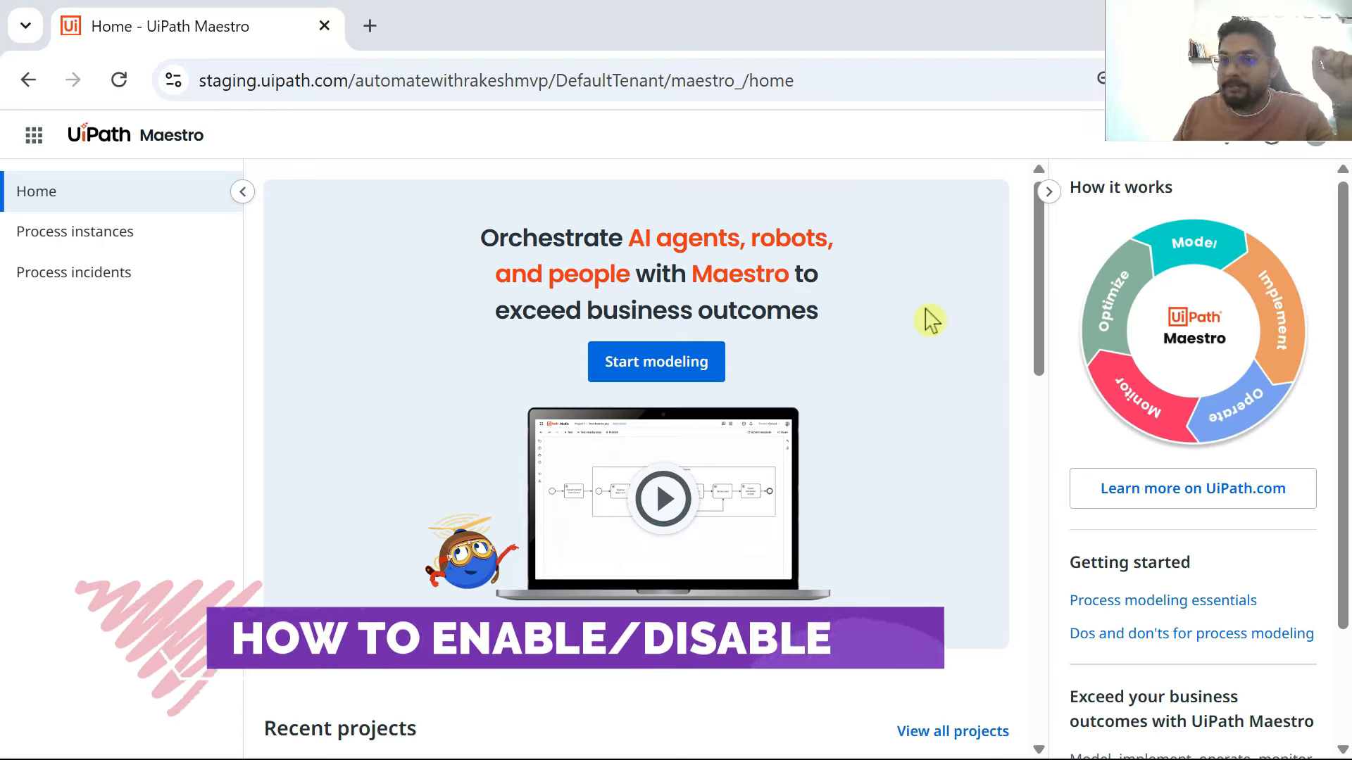
- Go to the organization's administration area and open the services page of DefaultTenant
left_click(33, 138)
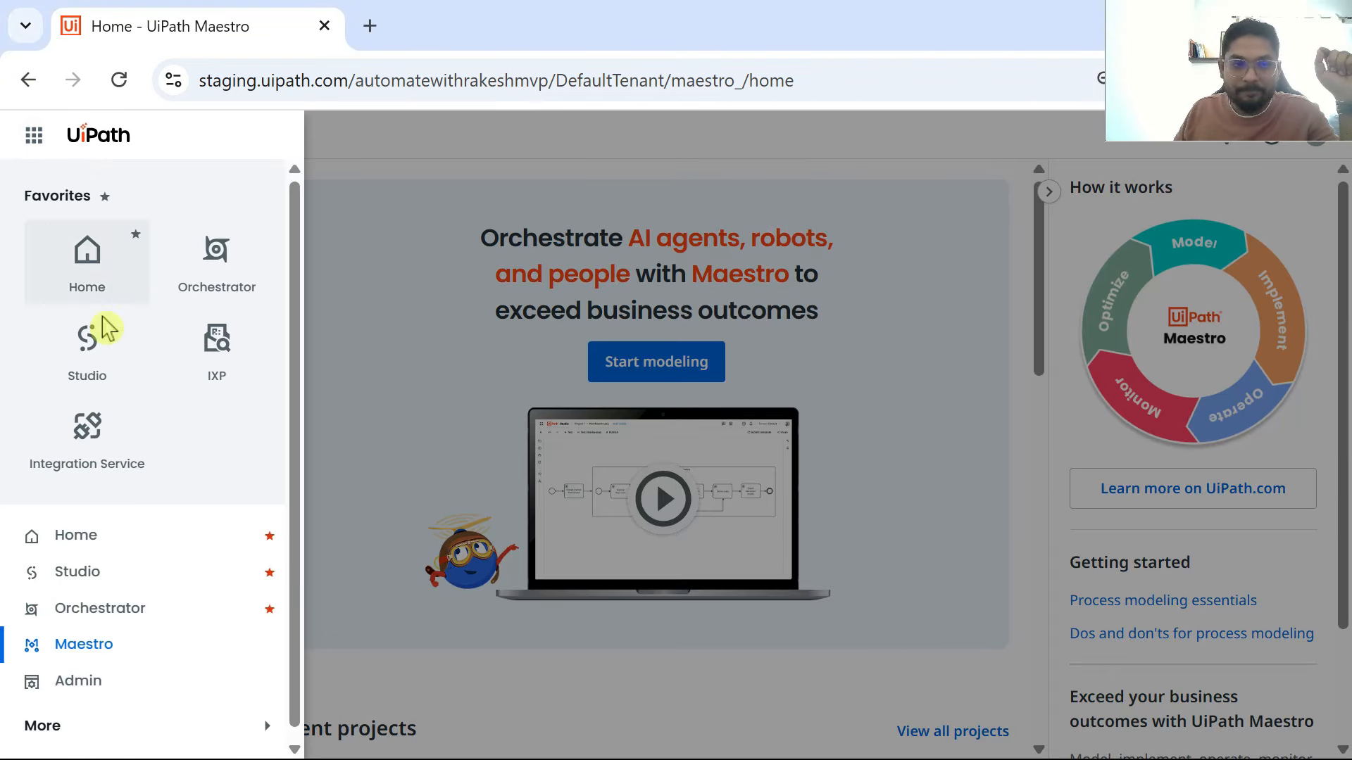
left_click(91, 695)
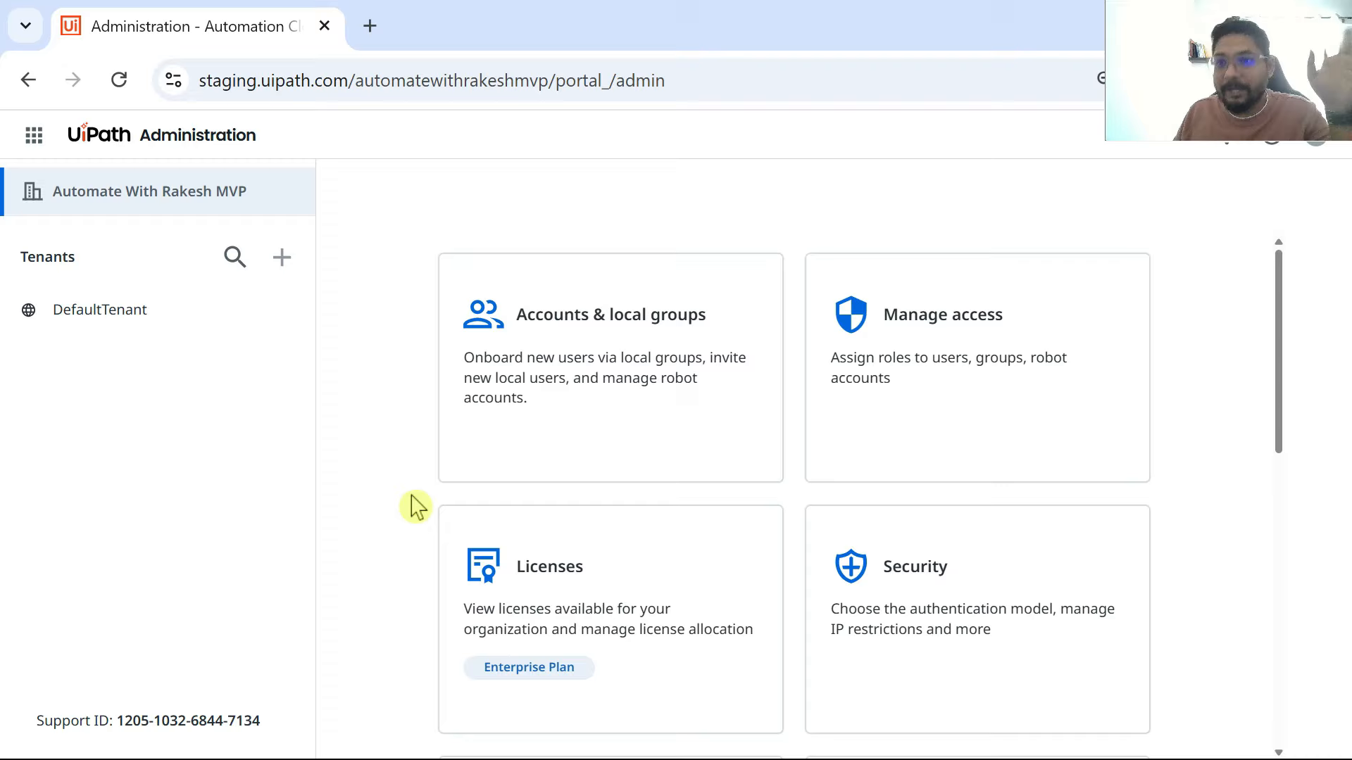
left_click(97, 321)
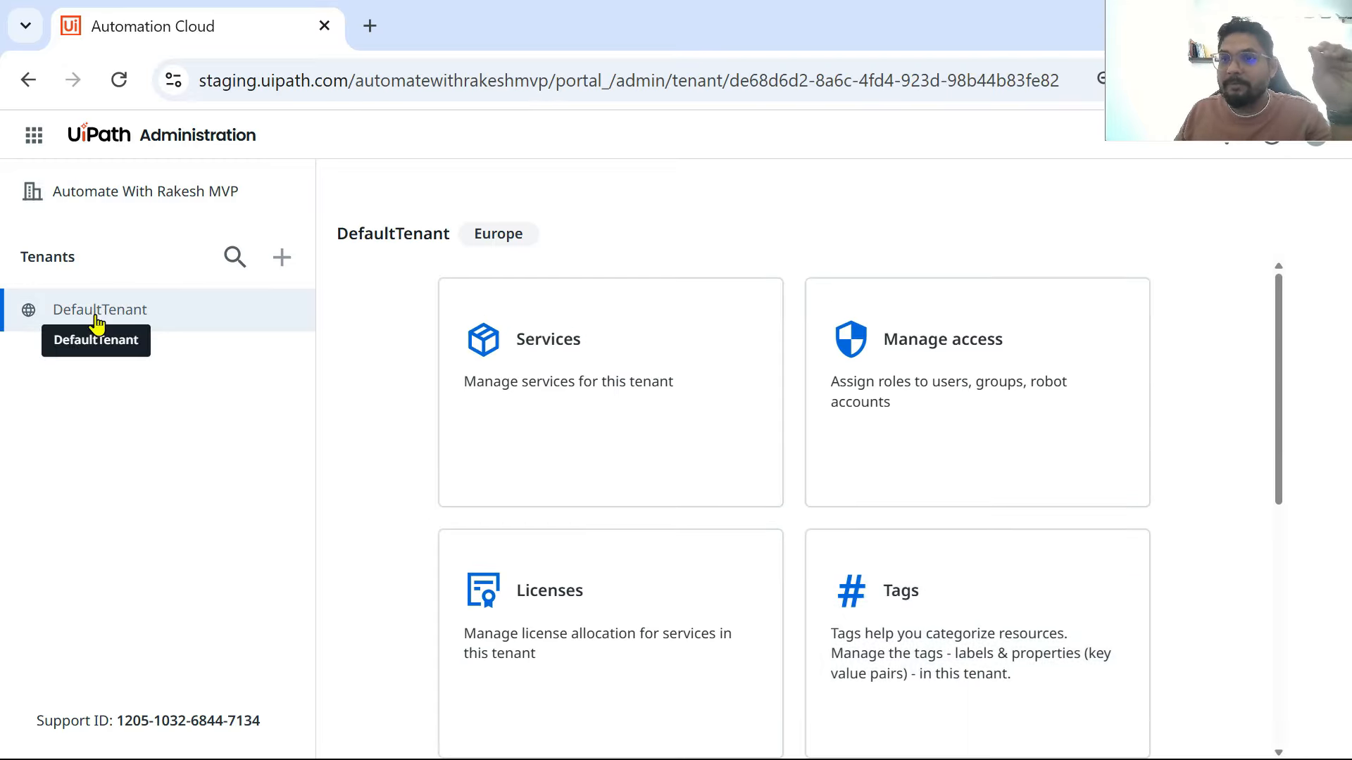
left_click(586, 367)
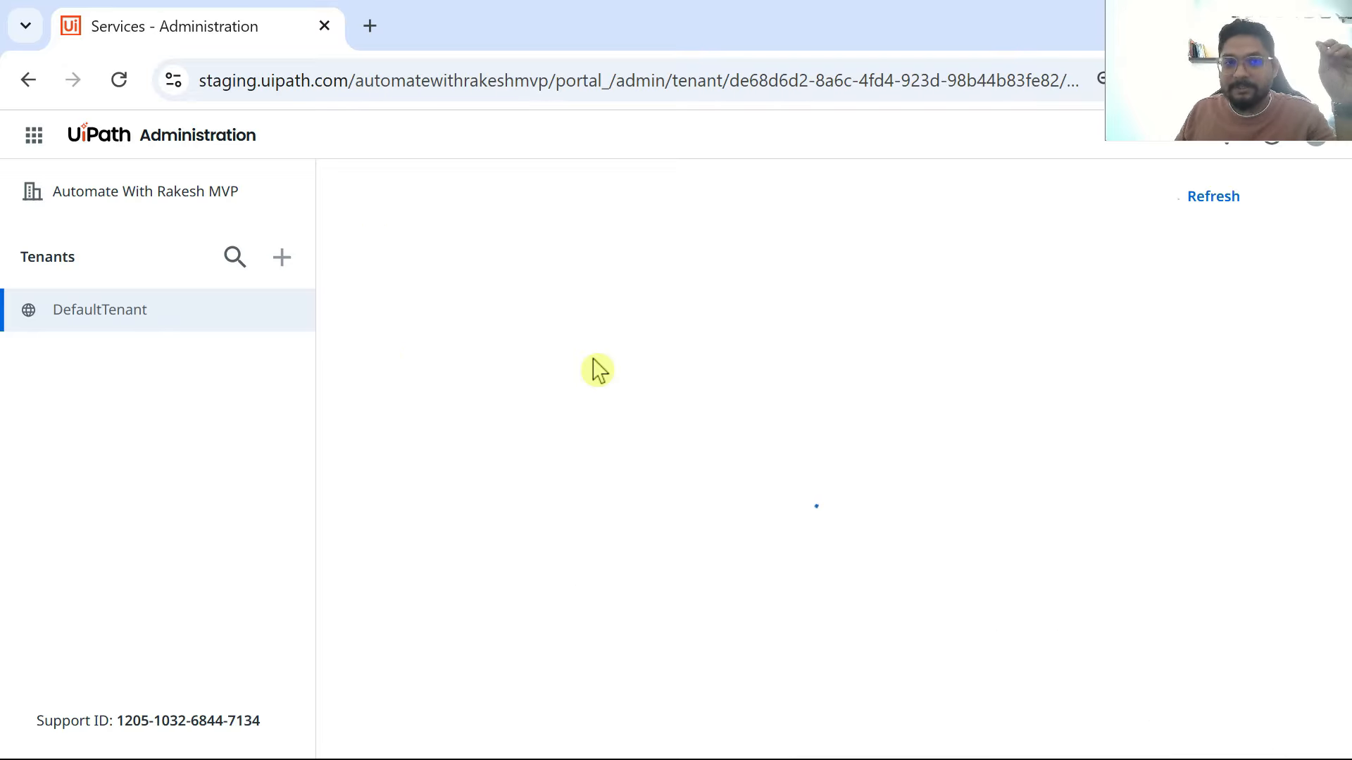
- Find Maestro among the services of DefaultTenant and open its additional options
scroll(1056, 489, "down", 10)
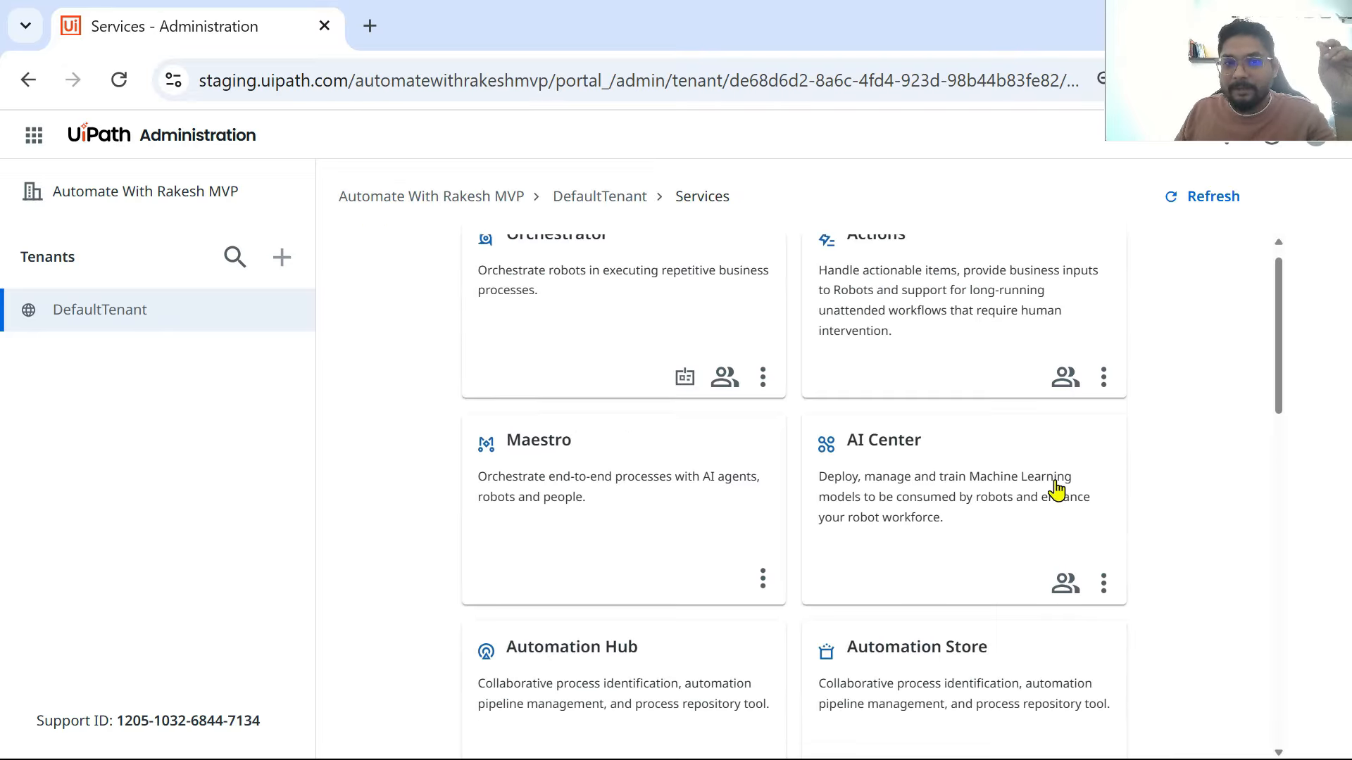
scroll(776, 644, "down", 3)
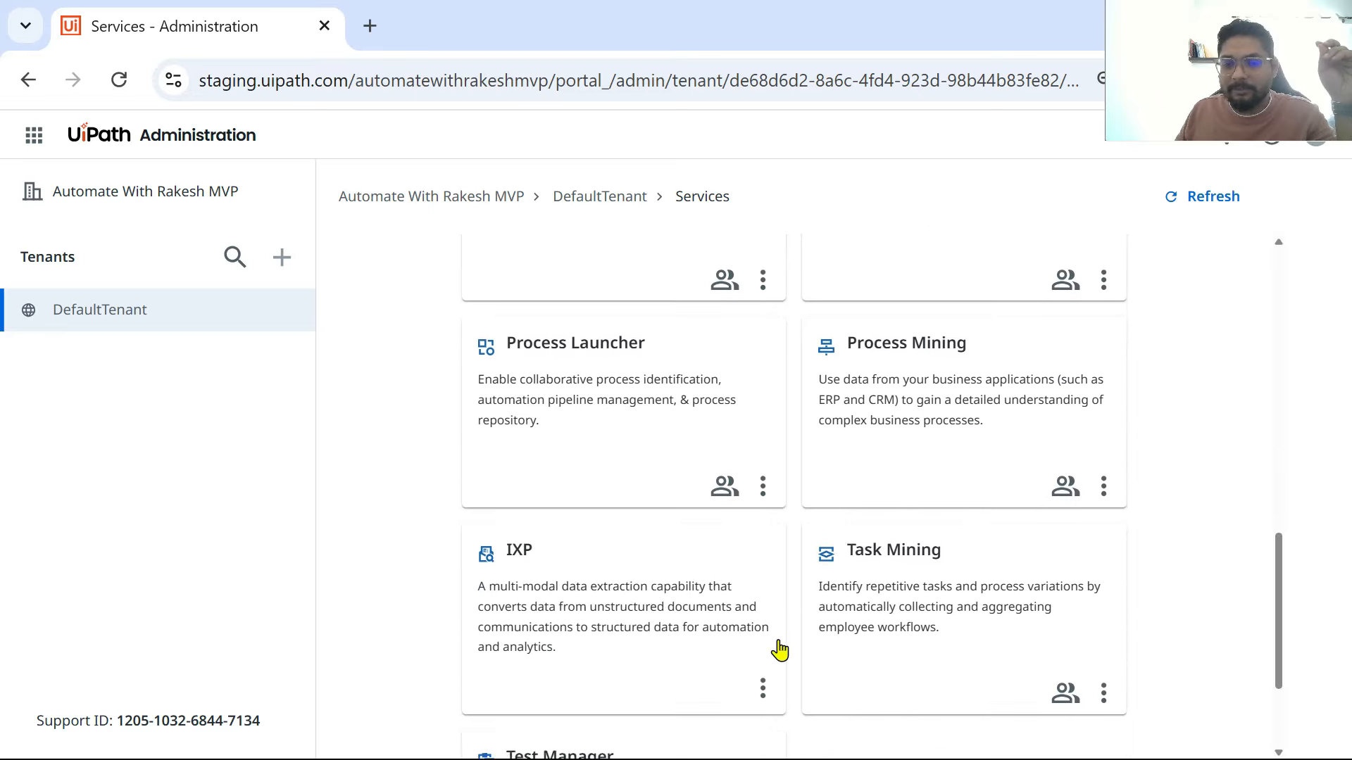
scroll(873, 493, "up", 6)
scroll(873, 492, "up", 5)
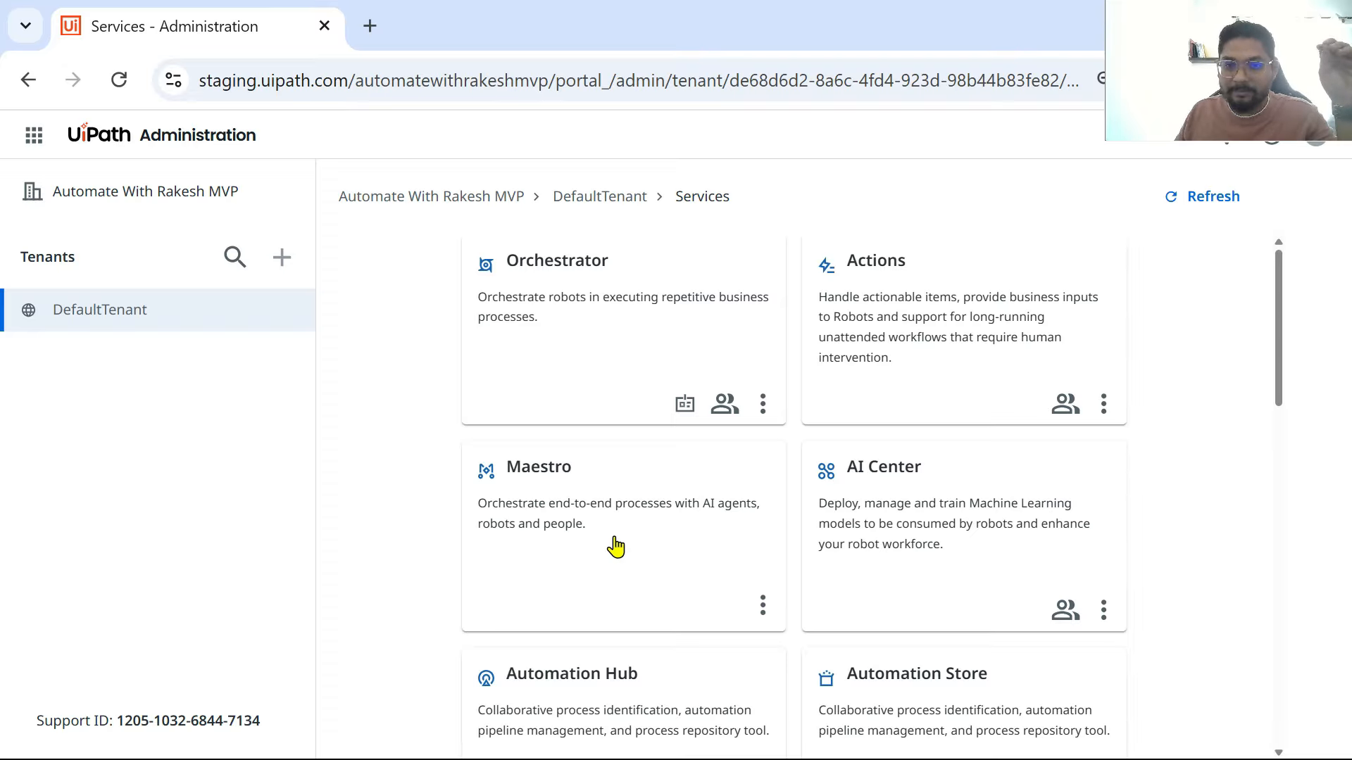
left_click(763, 604)
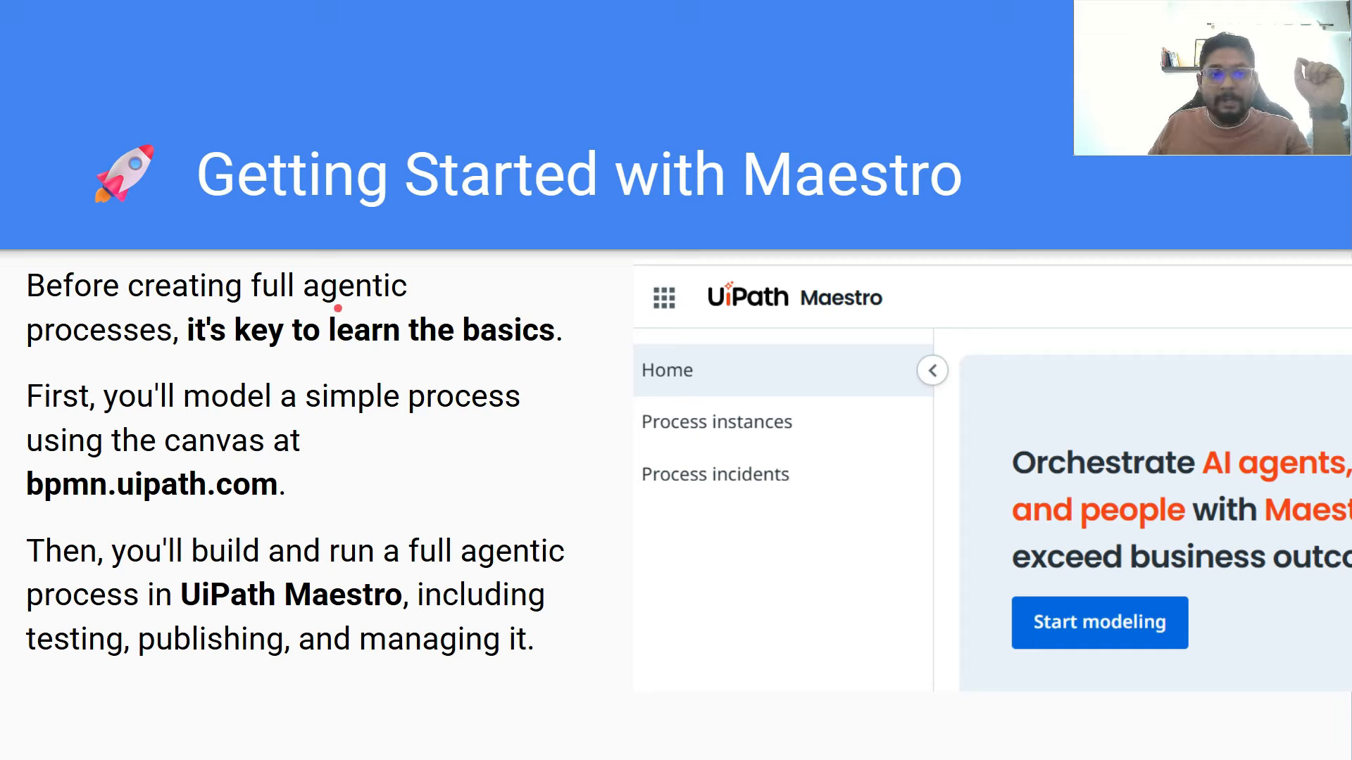
left_click_drag(80, 321, 169, 309)
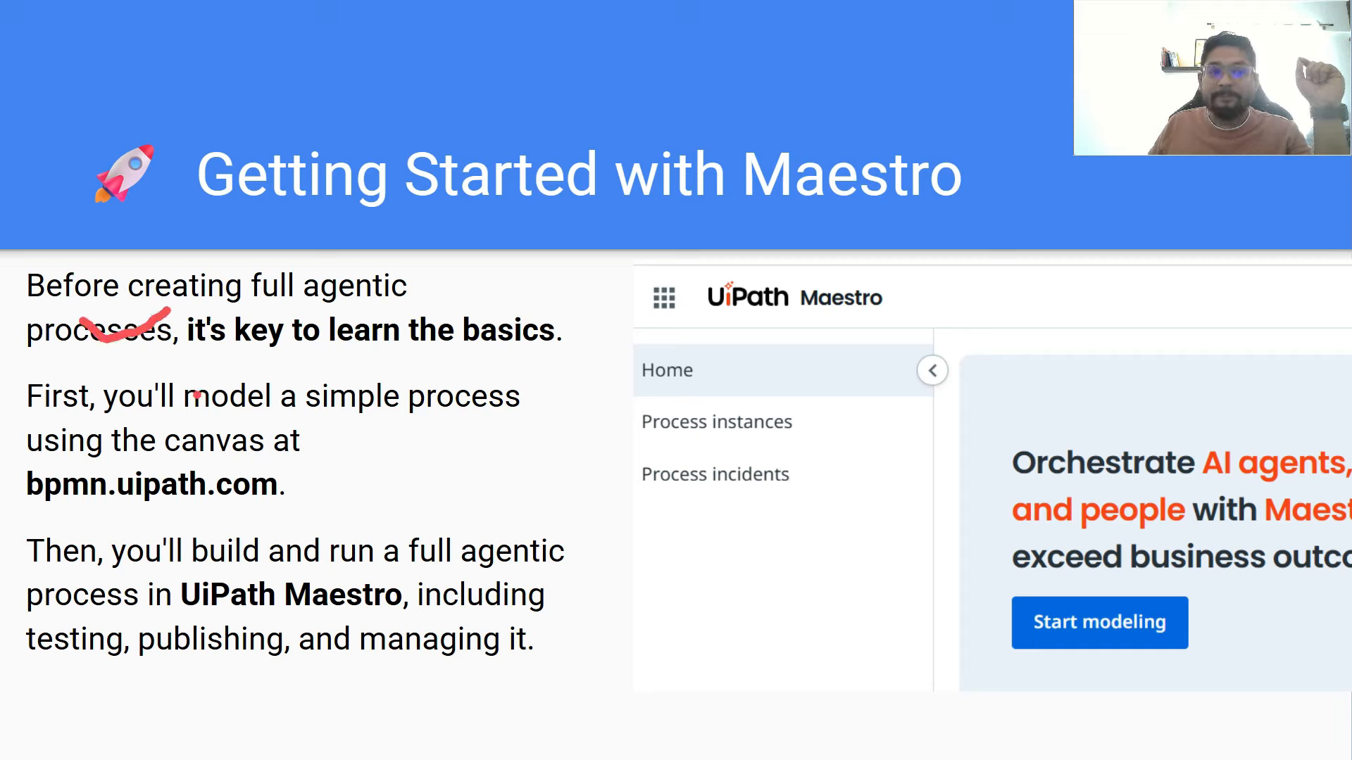
left_click_drag(842, 287, 928, 245)
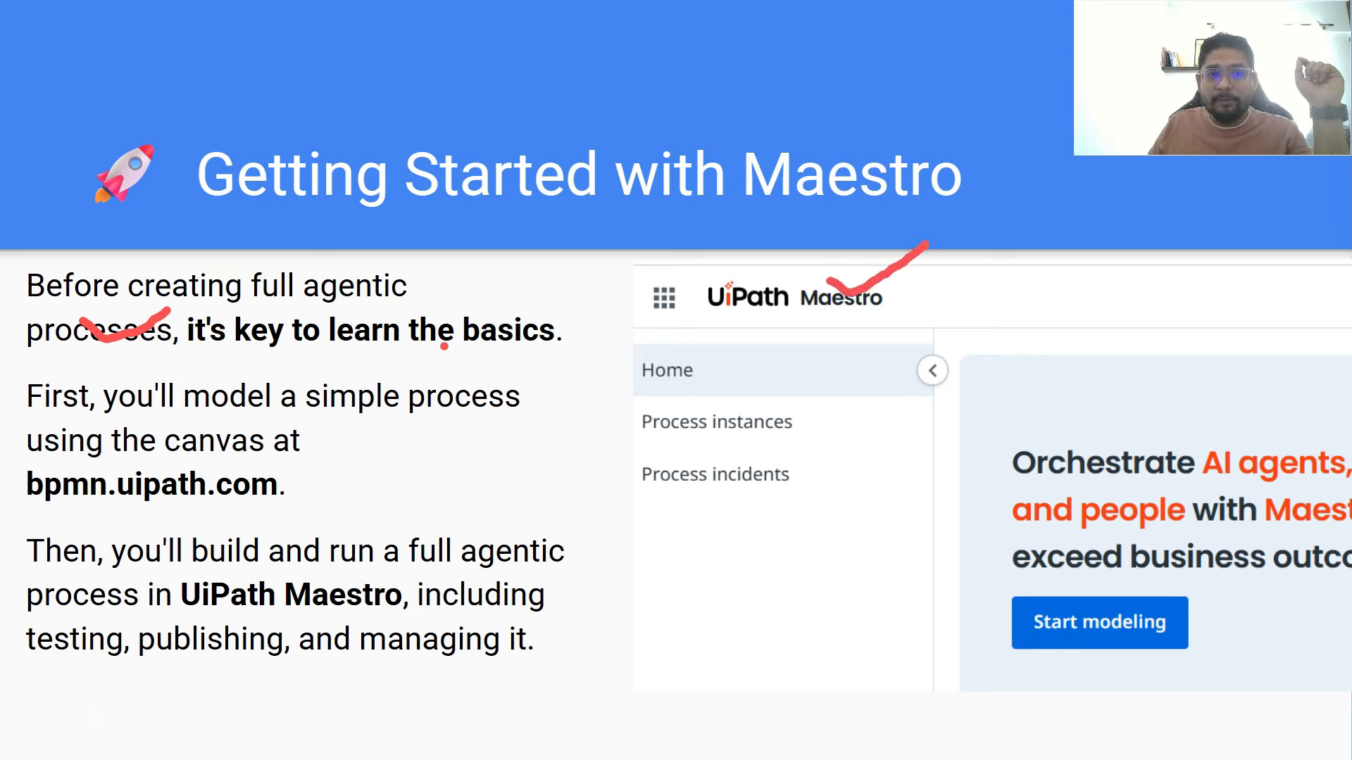
mouse_move(491, 307)
left_mouse_down()
mouse_move(524, 315)
mouse_move(577, 277)
left_mouse_up()
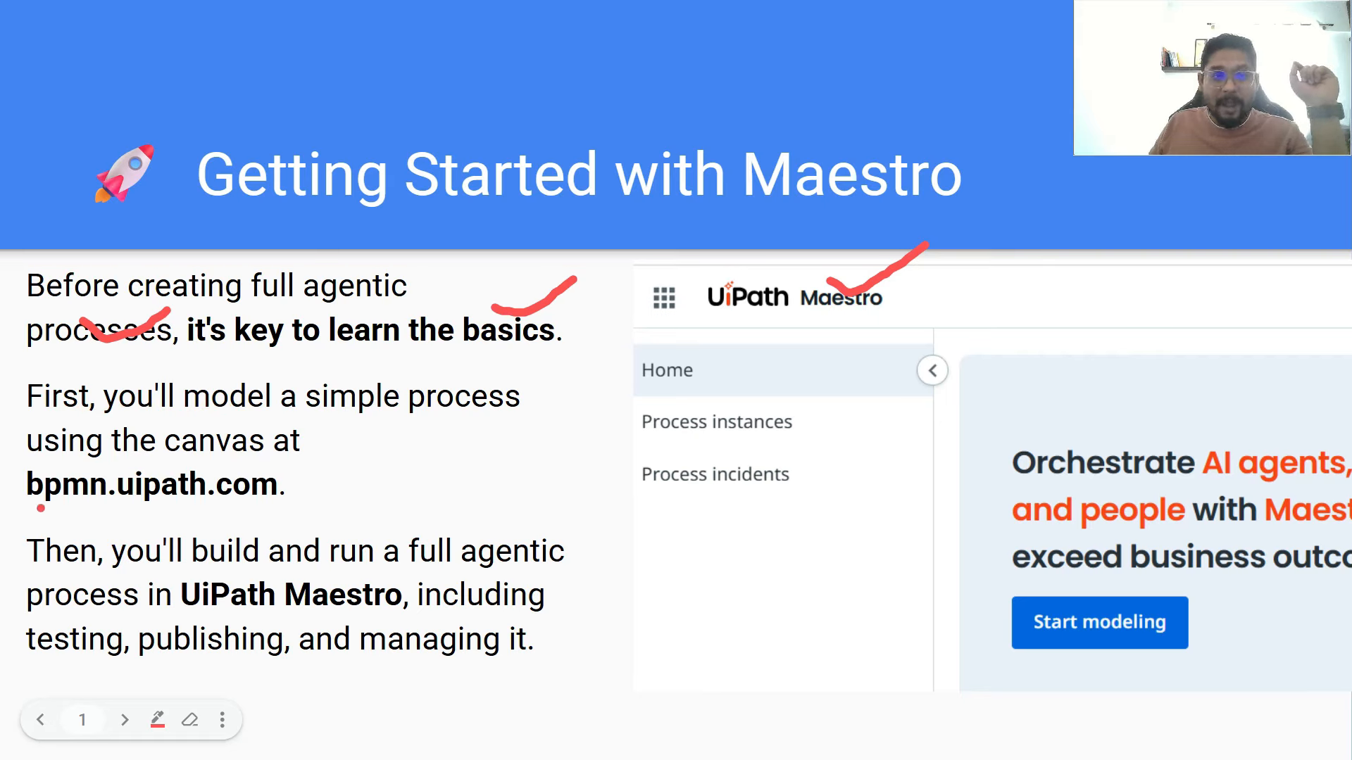
left_click_drag(24, 505, 292, 503)
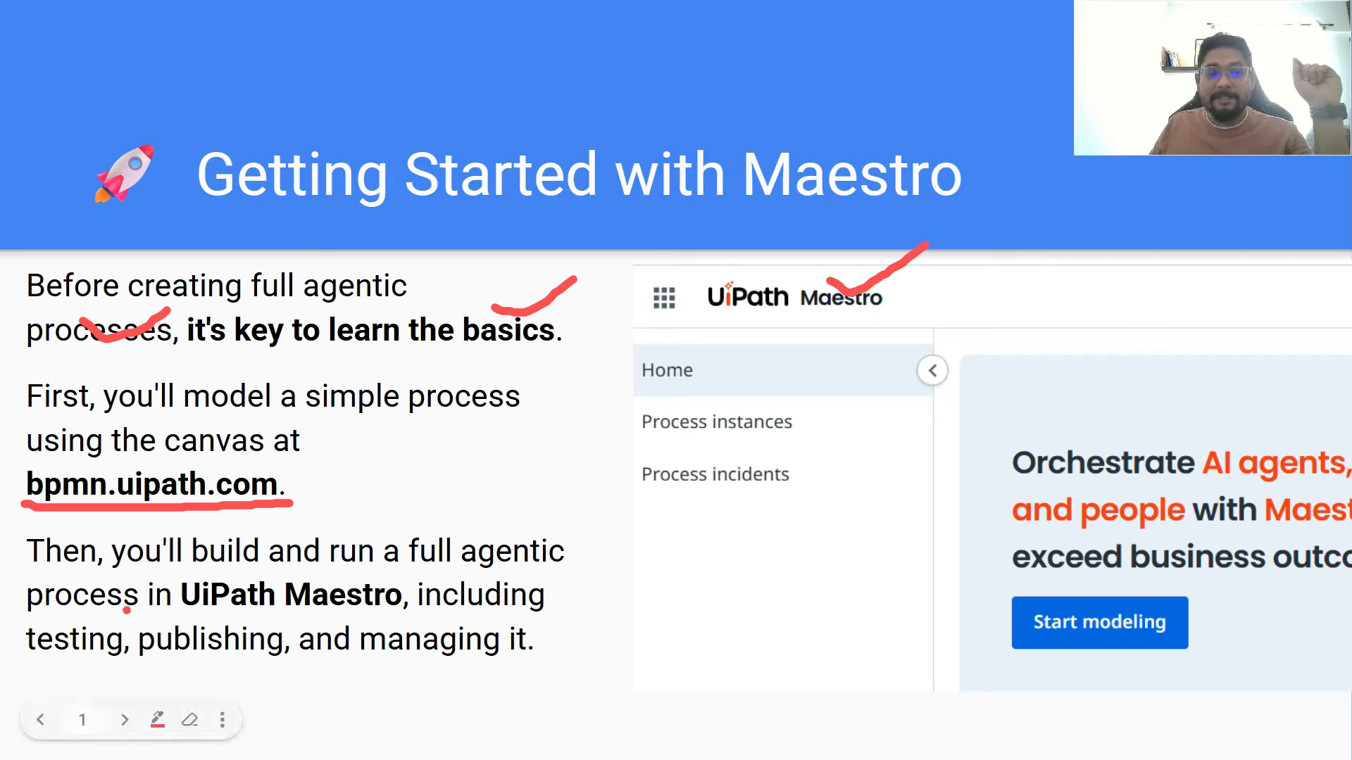
left_click_drag(207, 612, 298, 610)
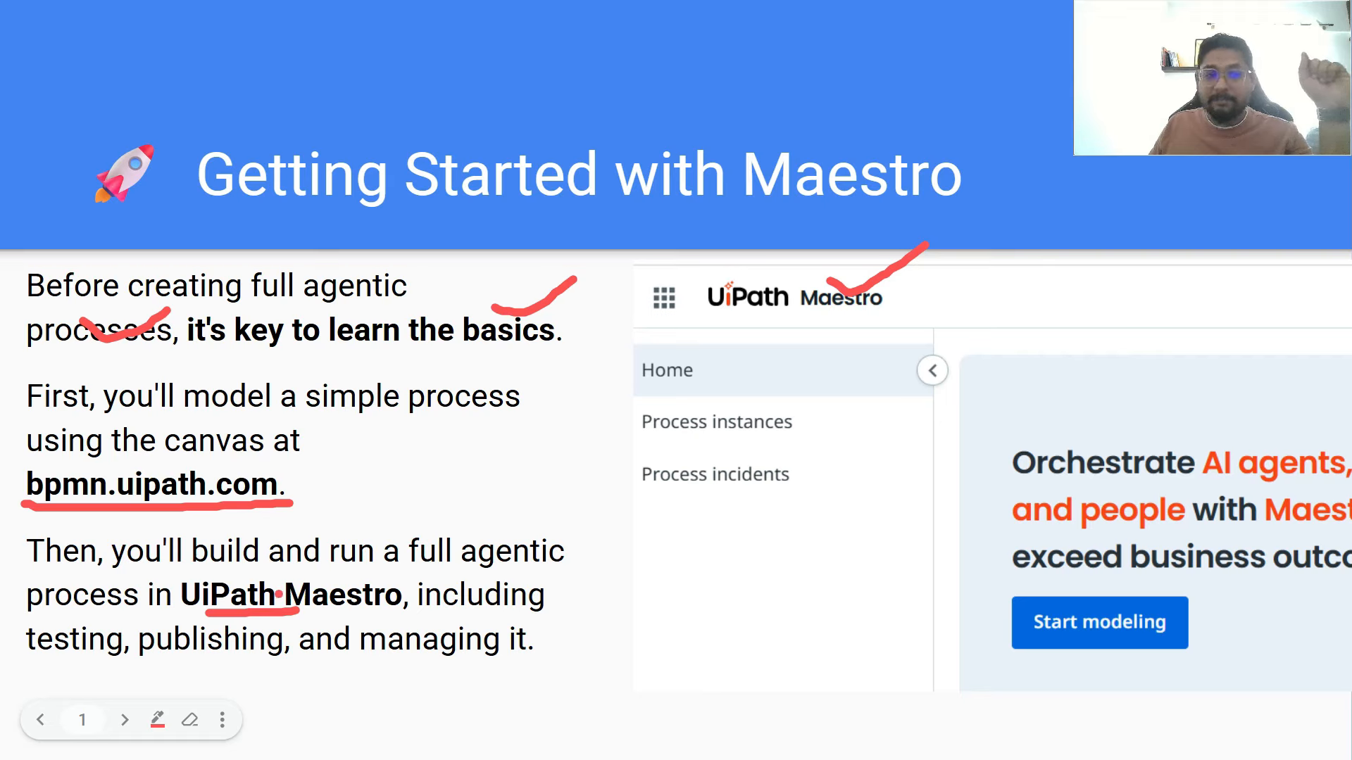
left_click_drag(319, 582, 390, 555)
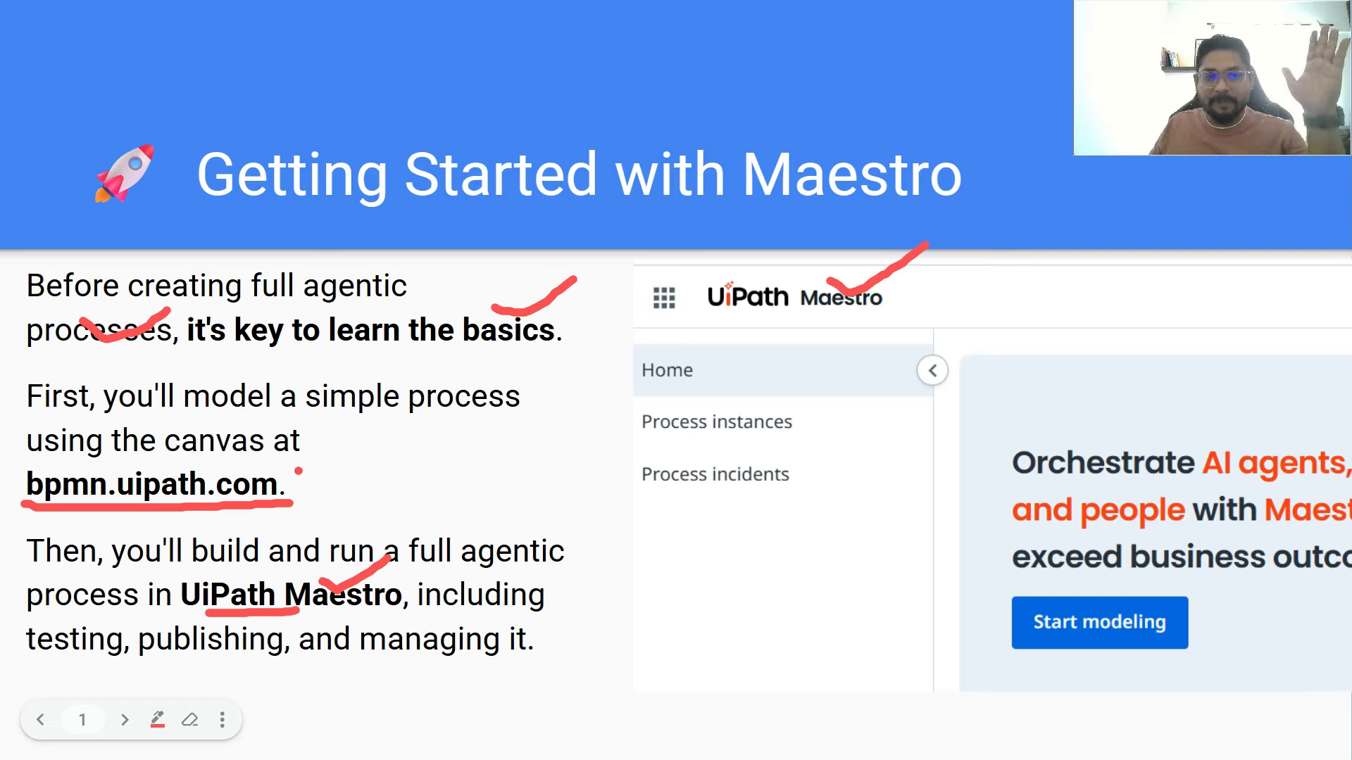
mouse_move(8, 484)
left_mouse_down()
mouse_move(137, 462)
mouse_move(303, 493)
mouse_move(116, 535)
mouse_move(2, 505)
mouse_move(8, 483)
left_mouse_up()
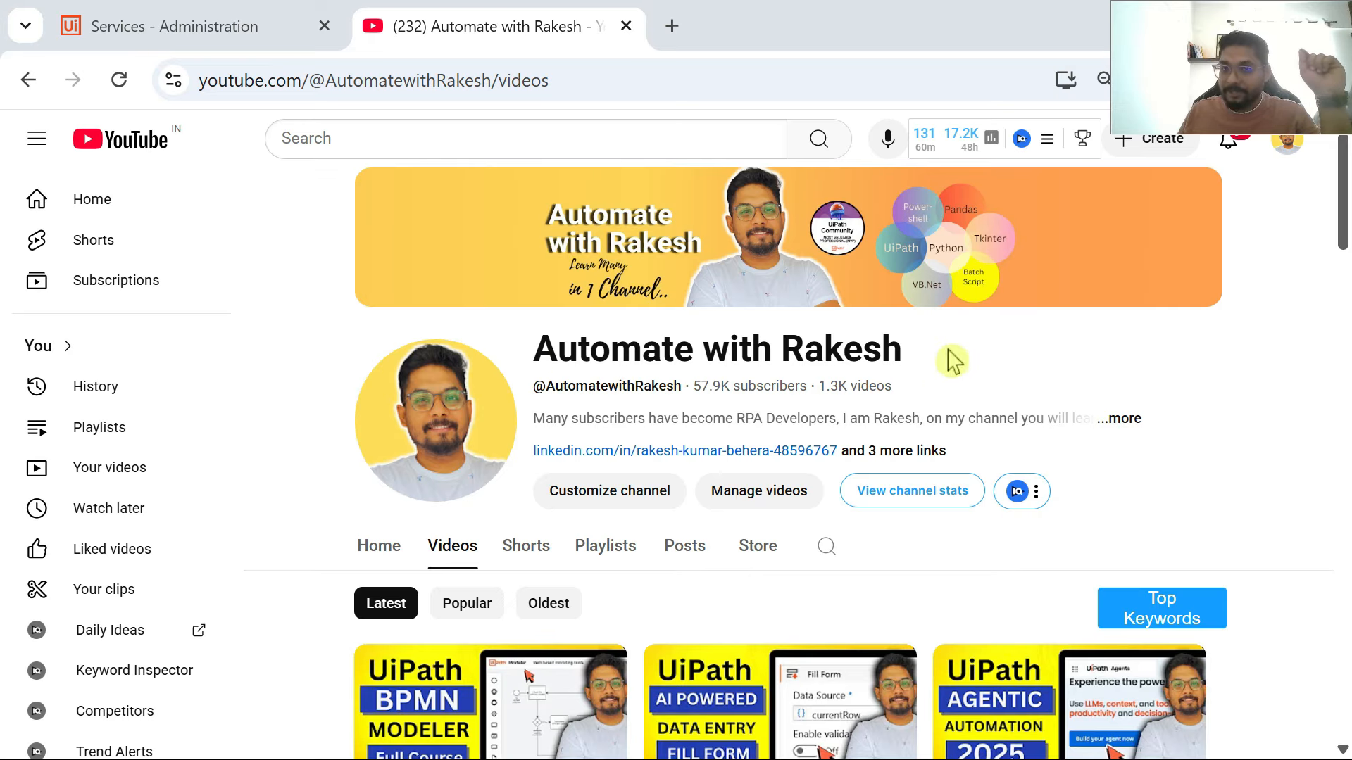
scroll(827, 424, "down", 2)
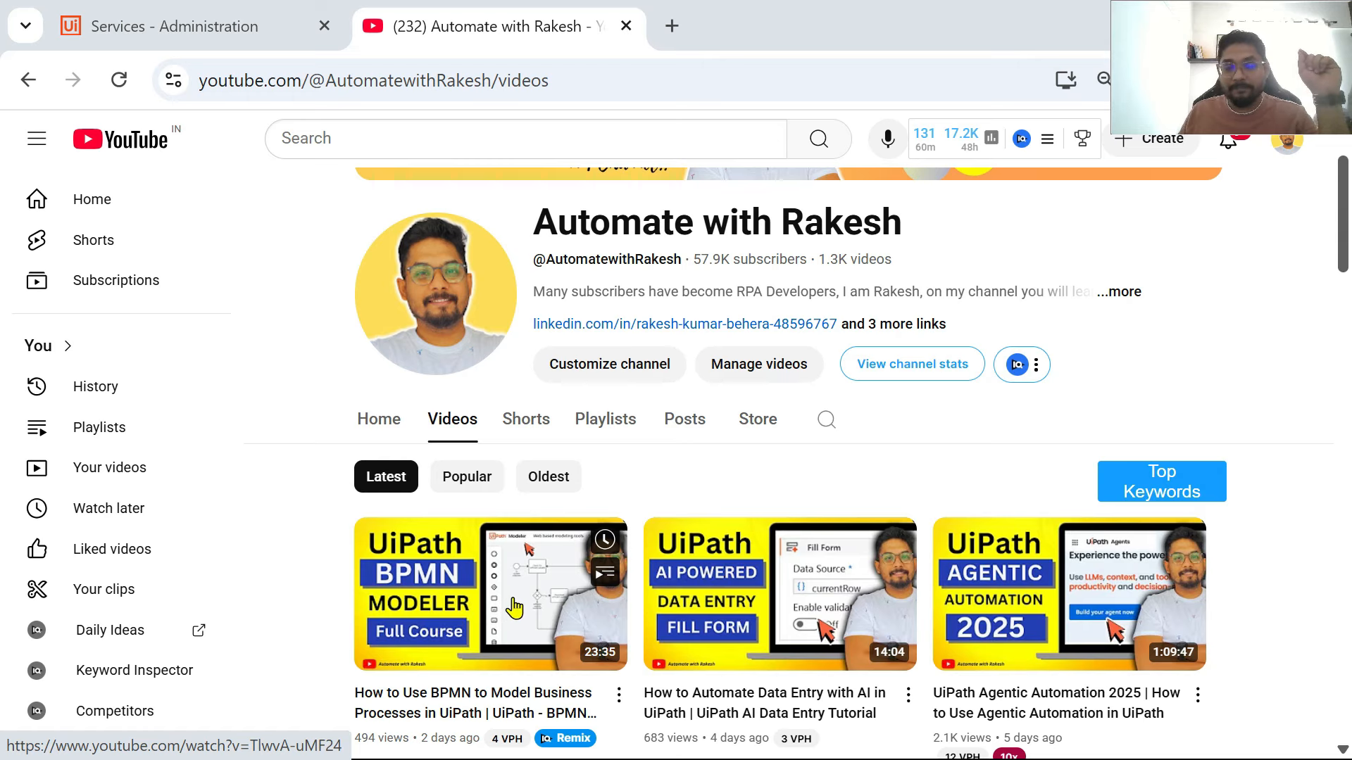
scroll(515, 608, "down", 3)
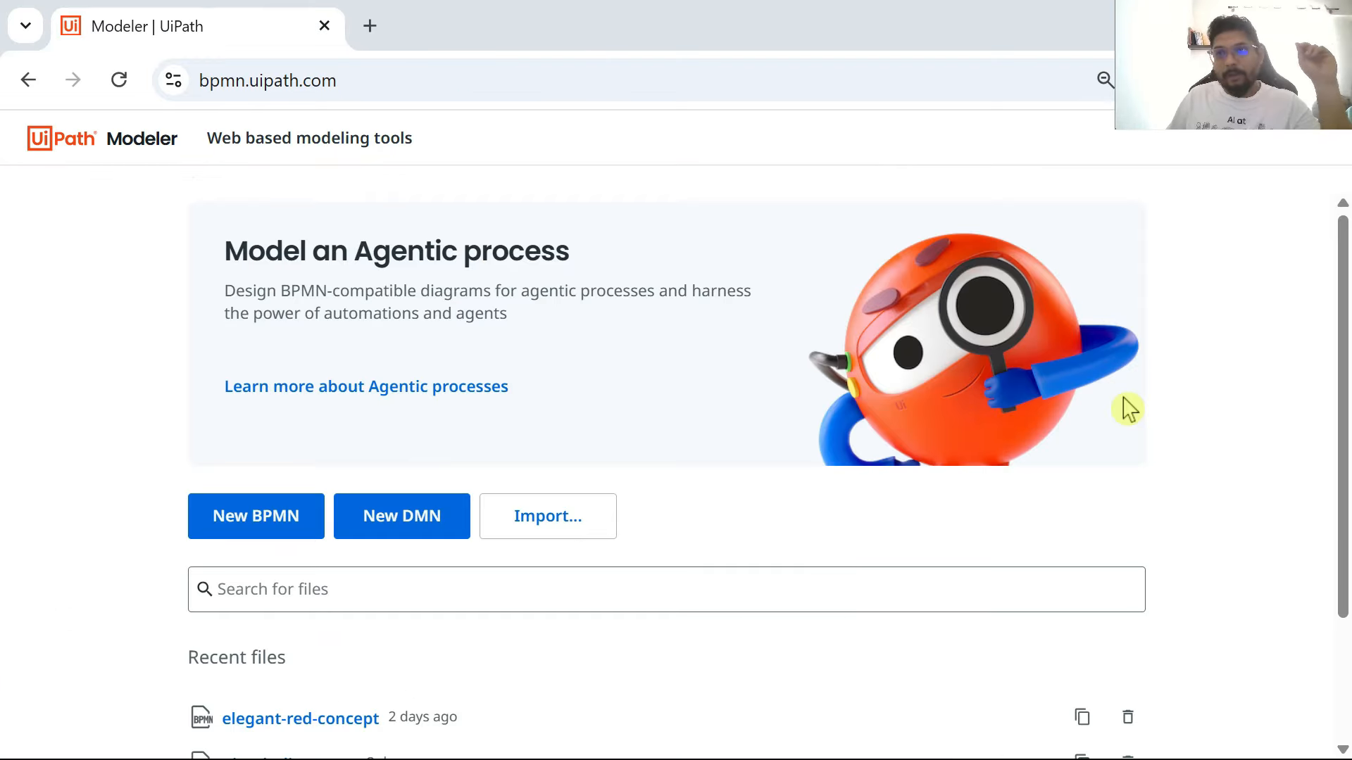
- Create a new BPMN diagram in UiPath Modeler at bpmn.uipath.com and narrow the properties pane to enlarge the canvas
left_click_drag(362, 84, 195, 96)
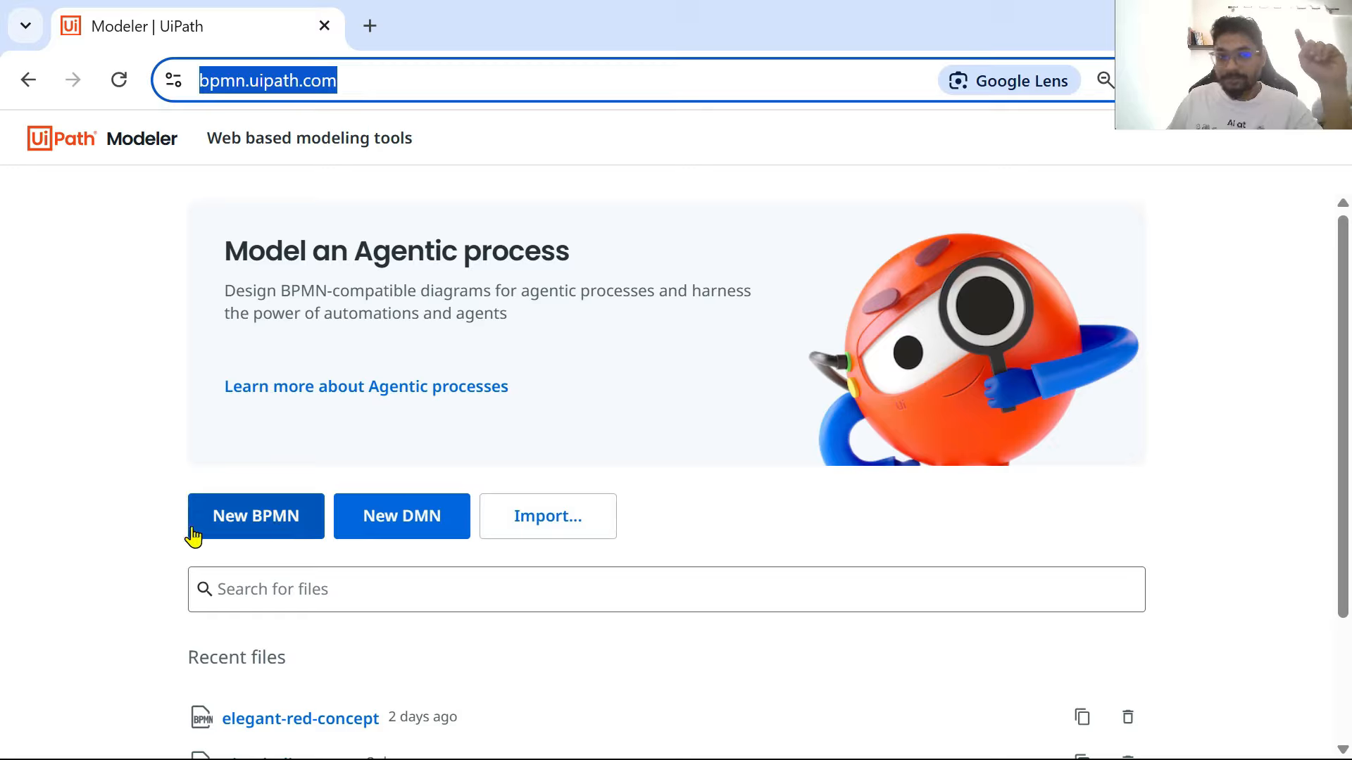
left_click(267, 526)
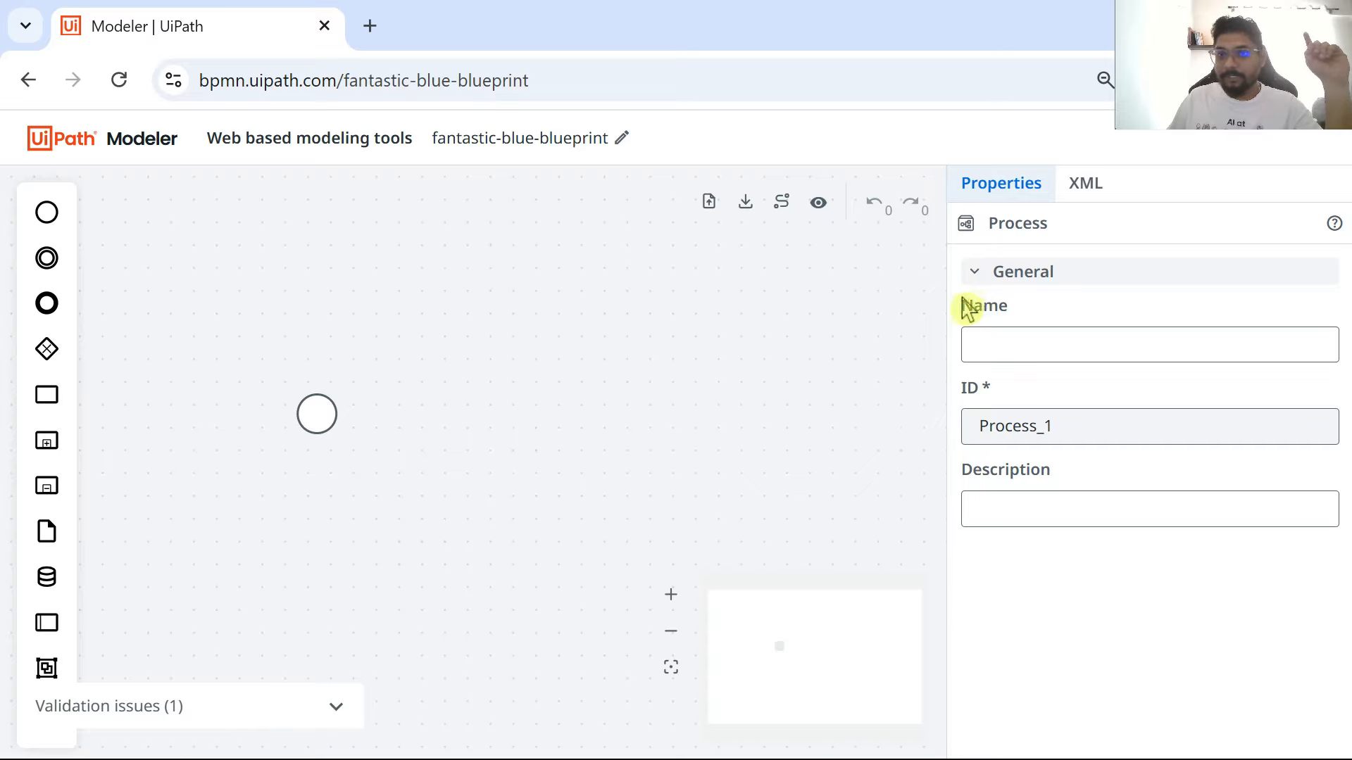
left_click_drag(942, 296, 1159, 304)
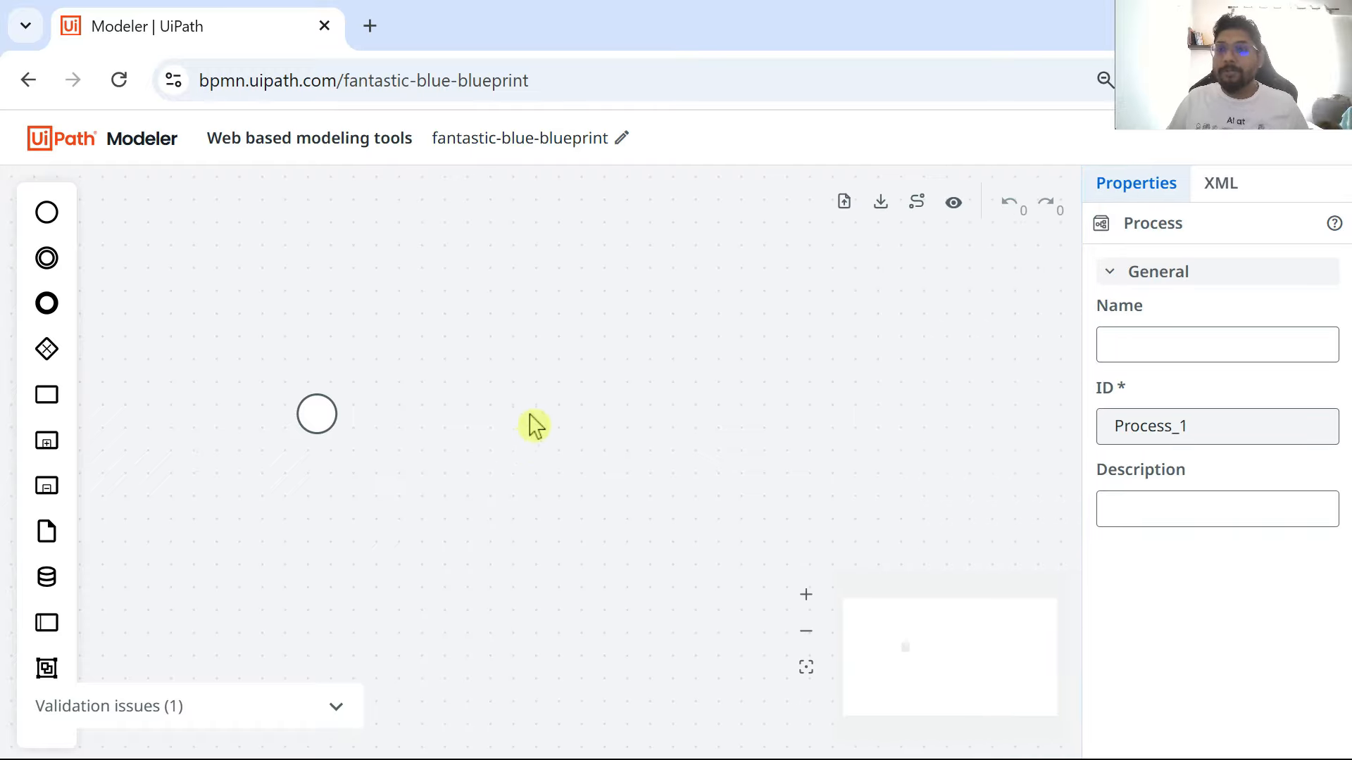
left_click_drag(528, 425, 381, 263)
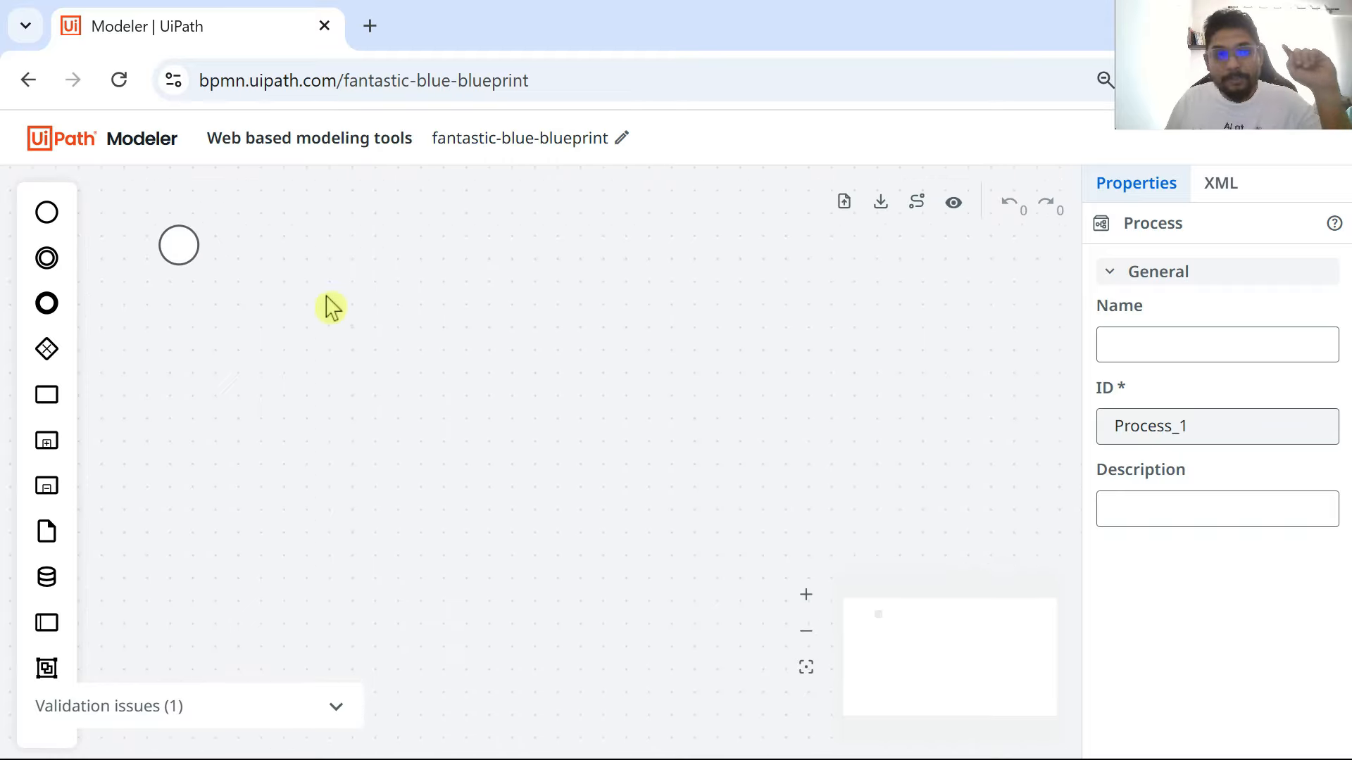
- Change the diagram's start event into a Message start event
left_click(179, 245)
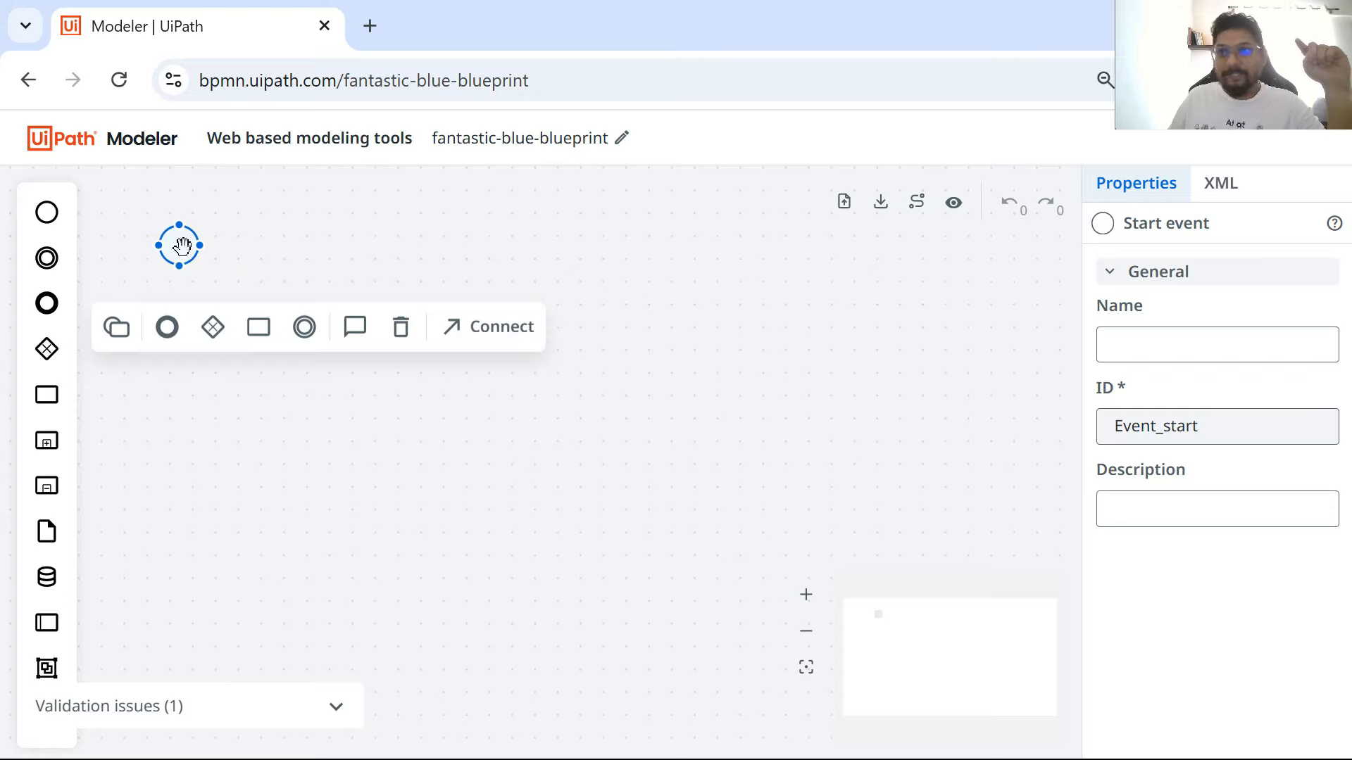
left_click(118, 329)
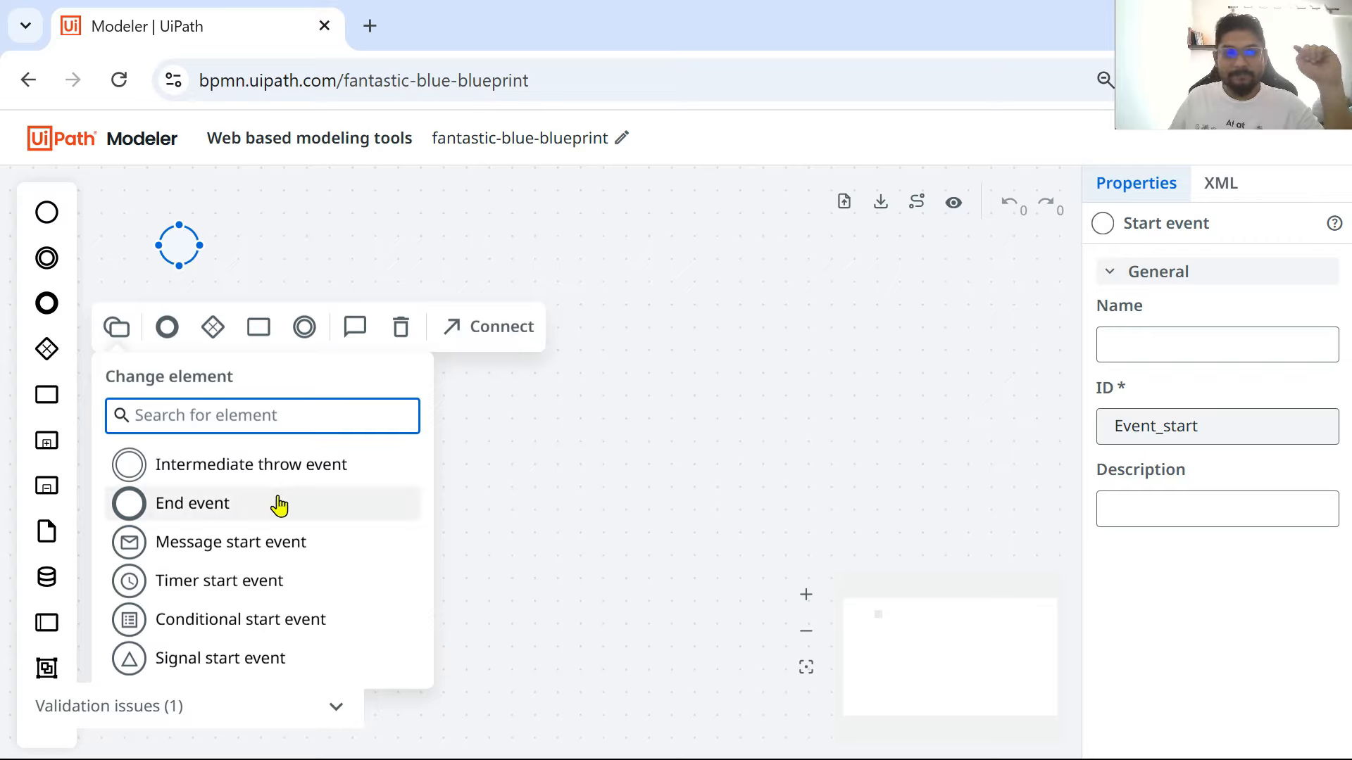
left_click(231, 549)
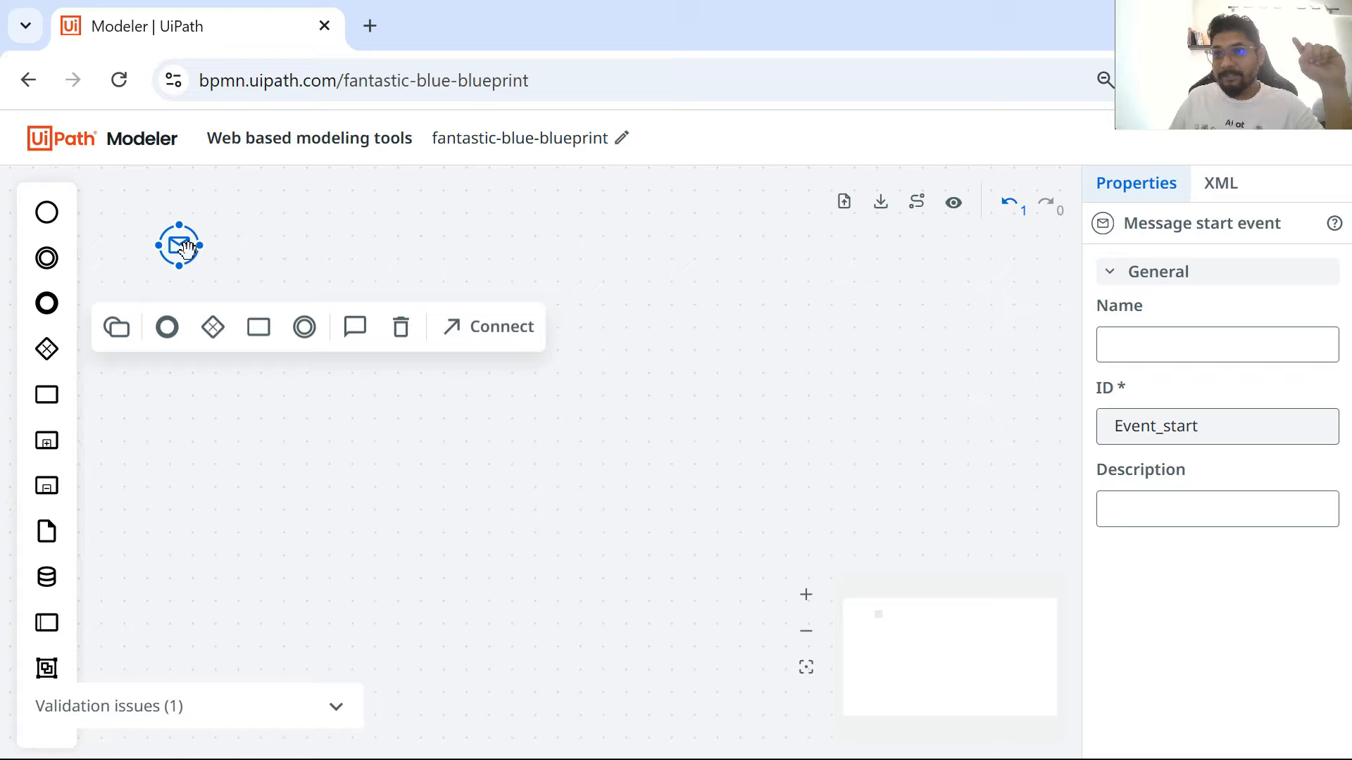
- Name the message start event "Invoice Created"
mouse_move(189, 273)
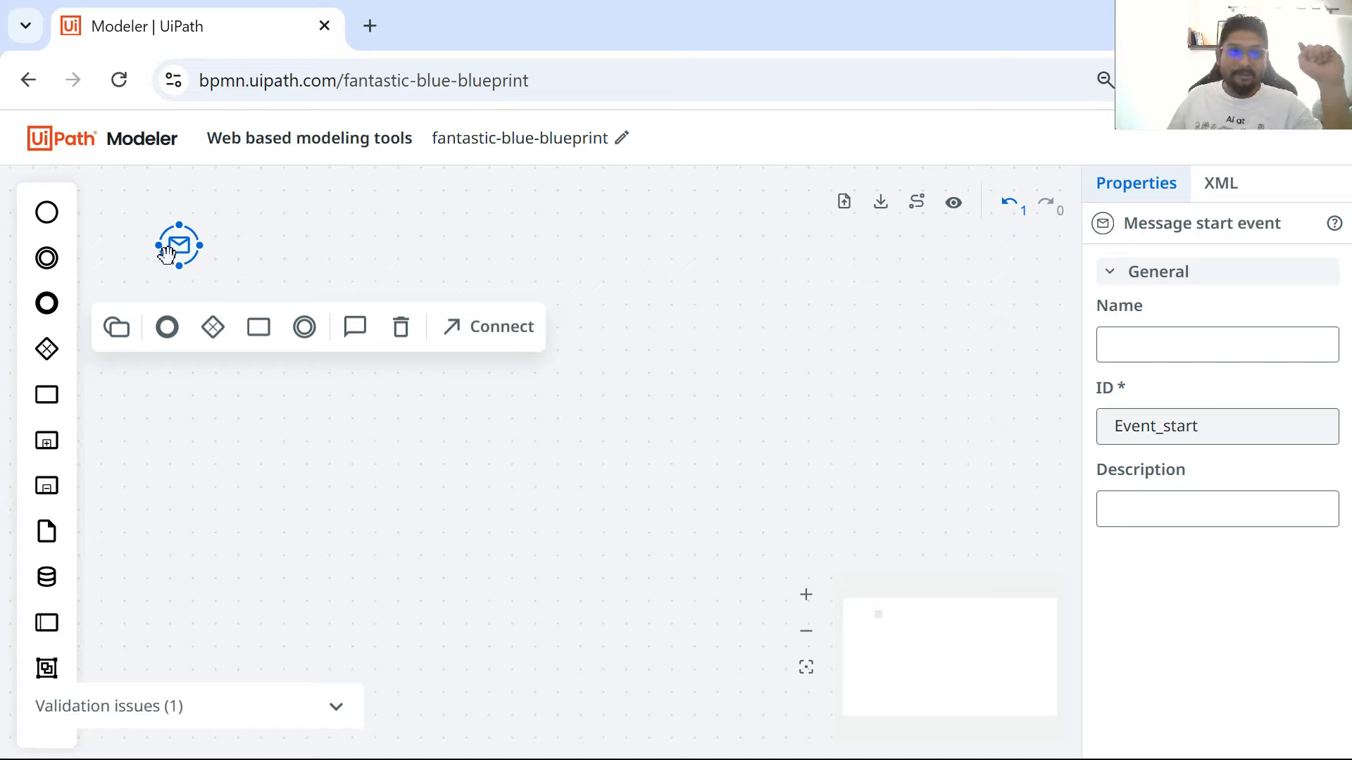
double_click(174, 245)
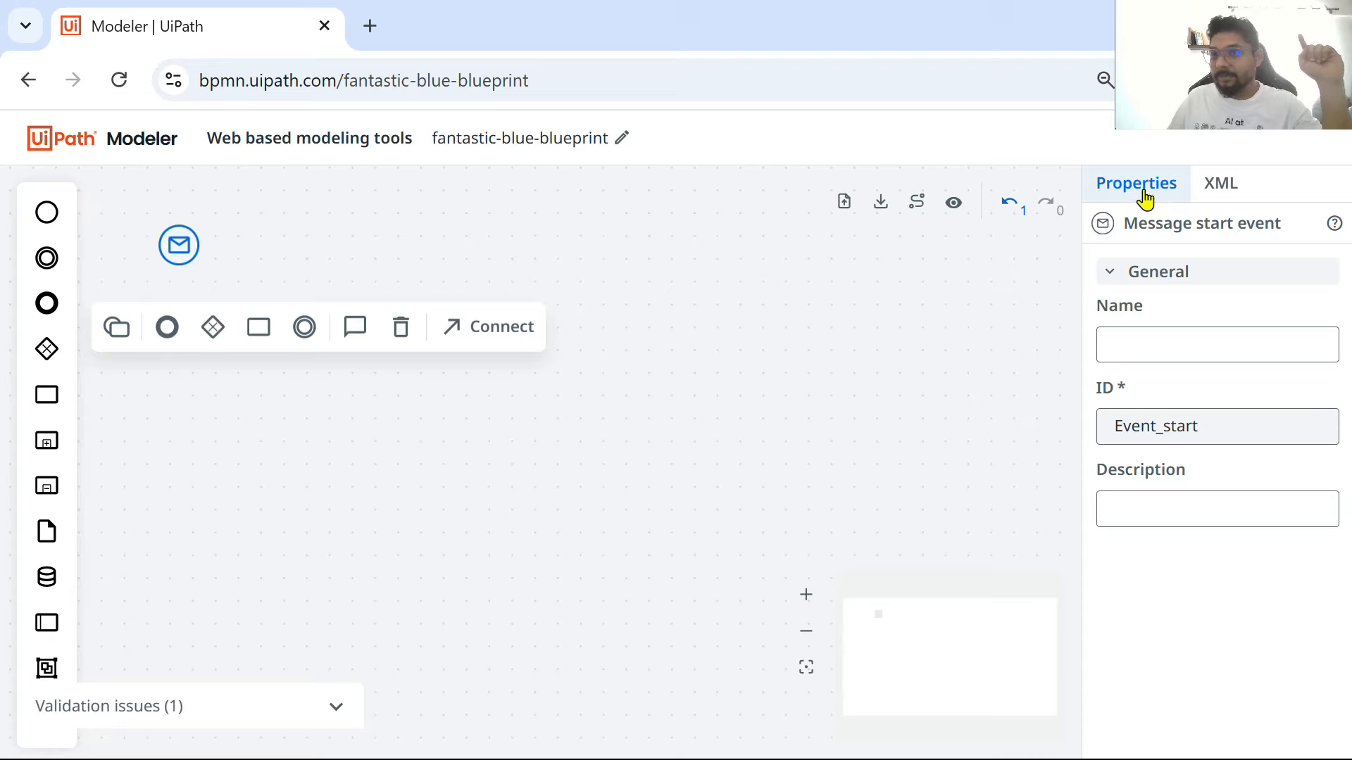
left_click(1131, 345)
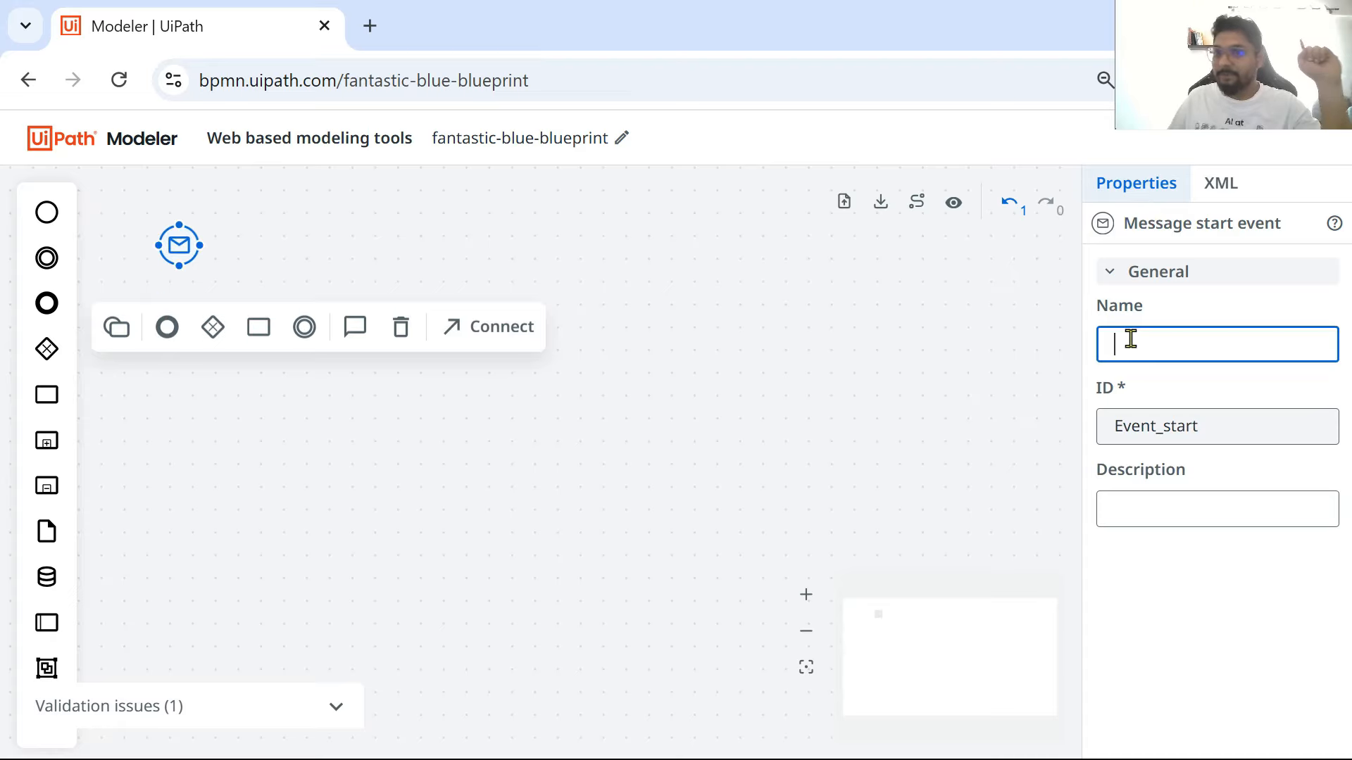
double_click(176, 246)
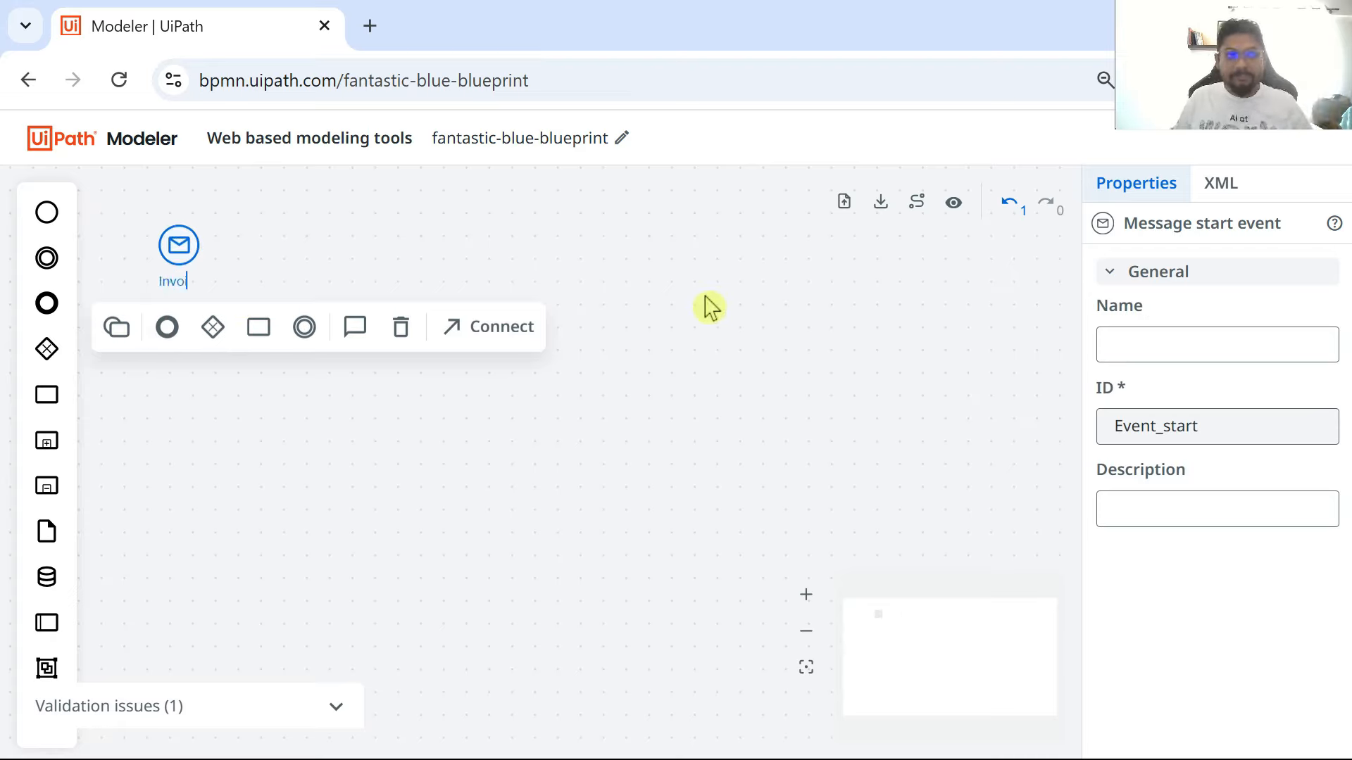
type("Invoice Created")
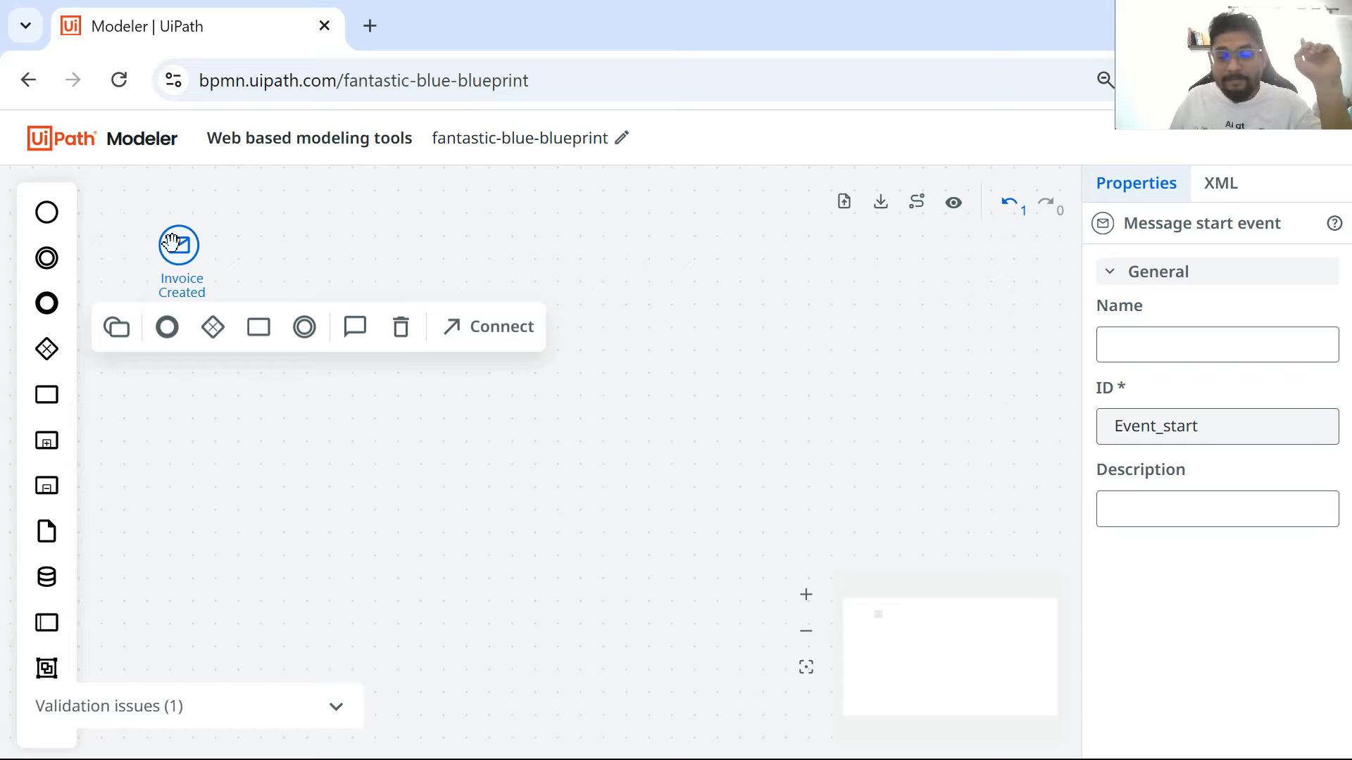
left_click(223, 248)
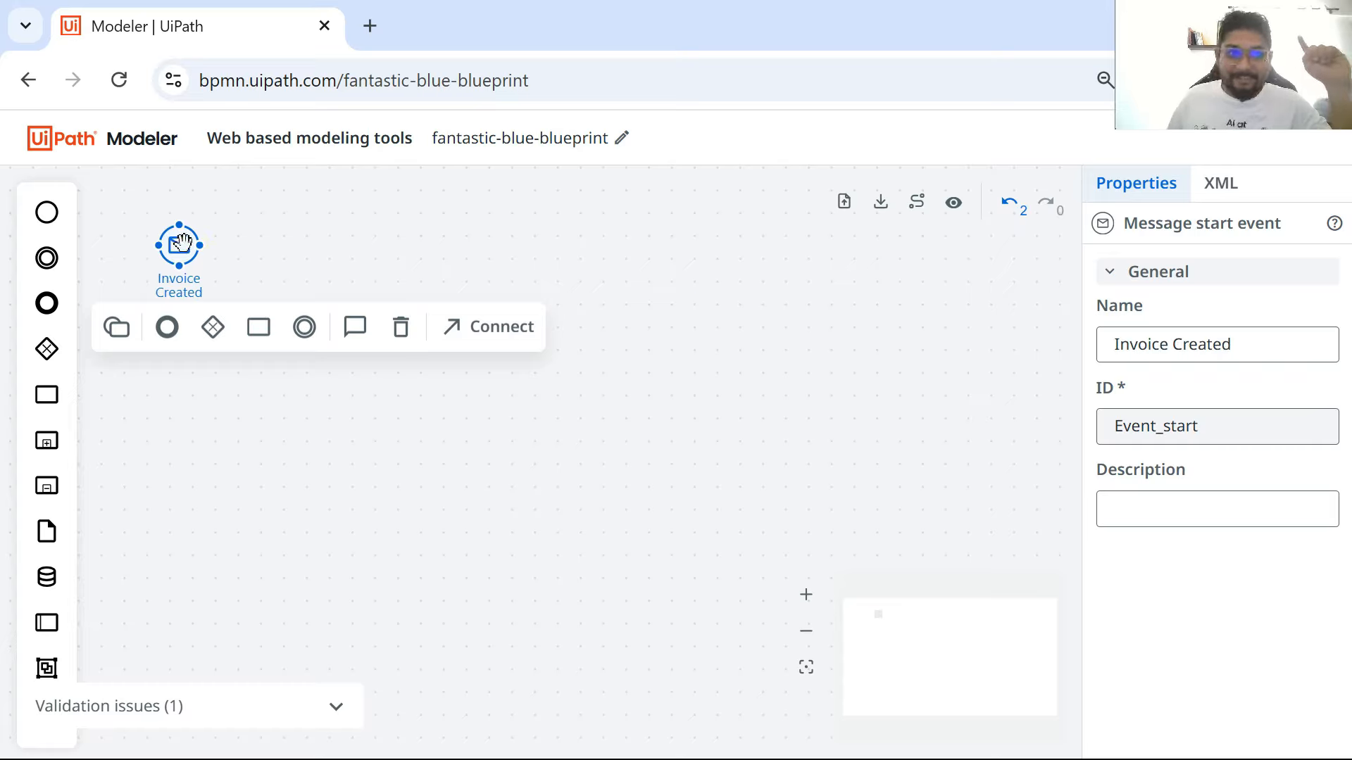
- Add a task connected after the Invoice Created event and name it "Invoice to PO Matching"
mouse_move(209, 256)
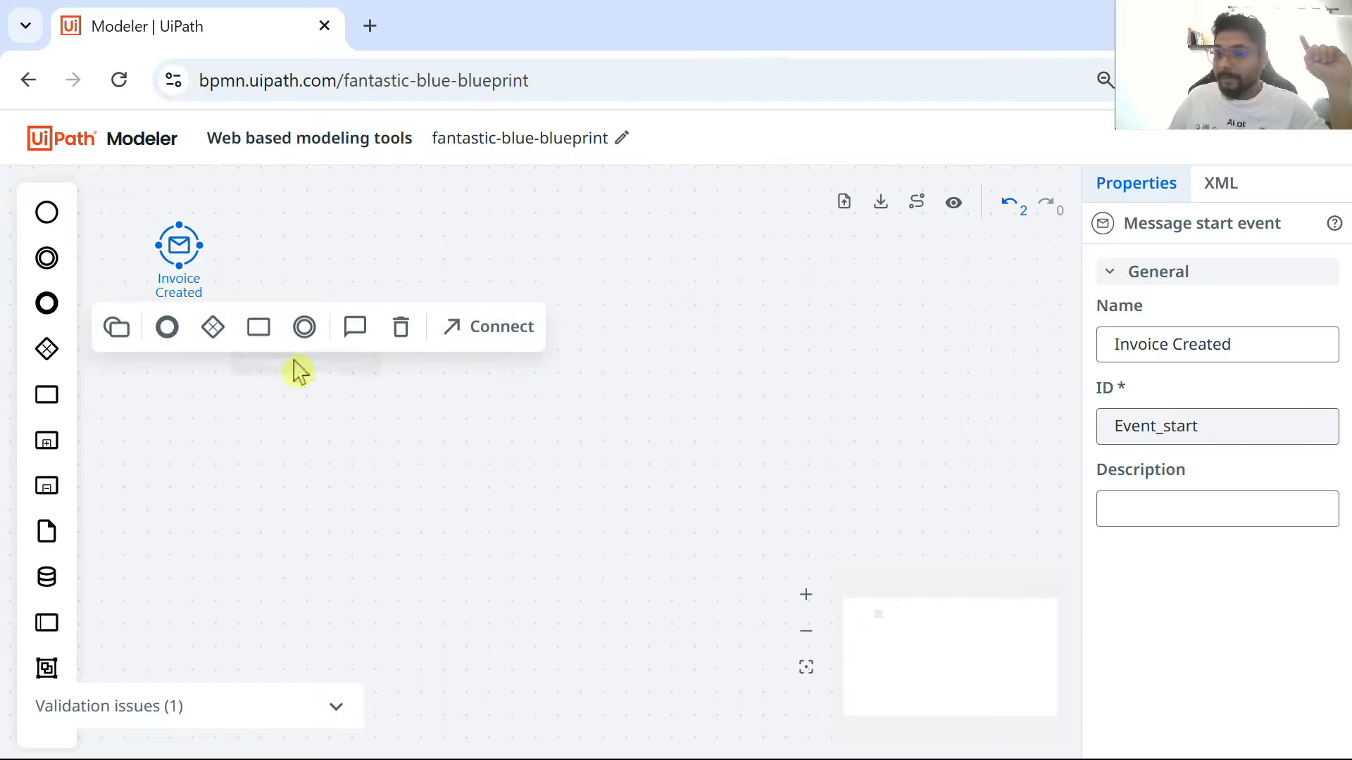
left_click(259, 331)
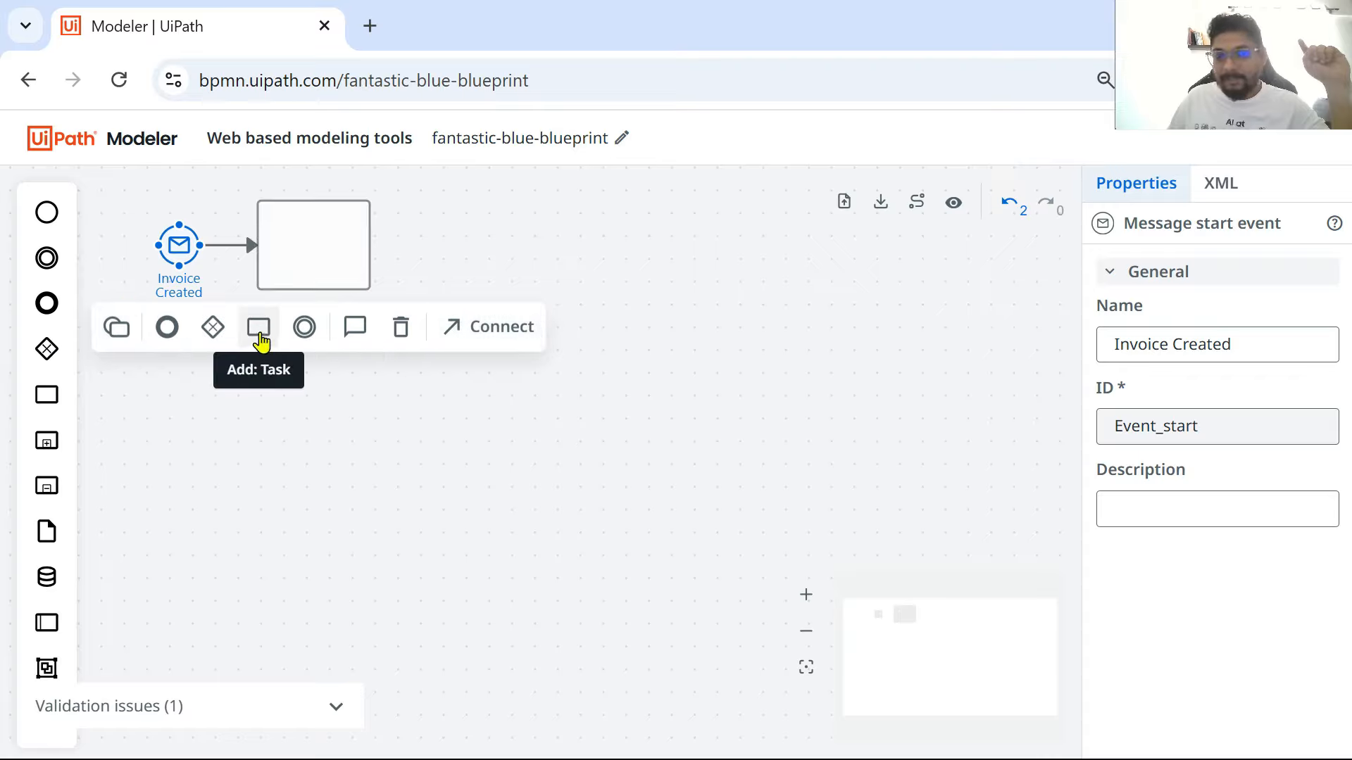
left_click(260, 339)
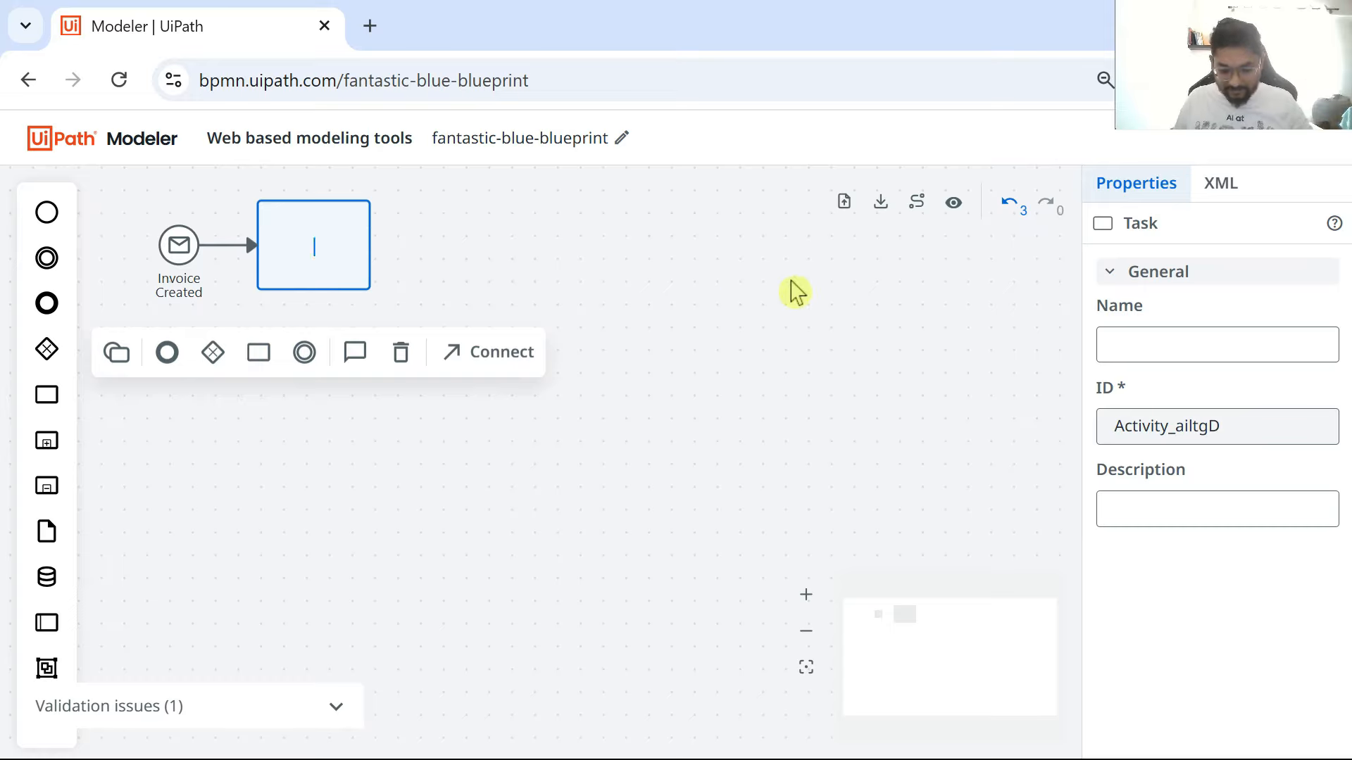
type("Invoice to")
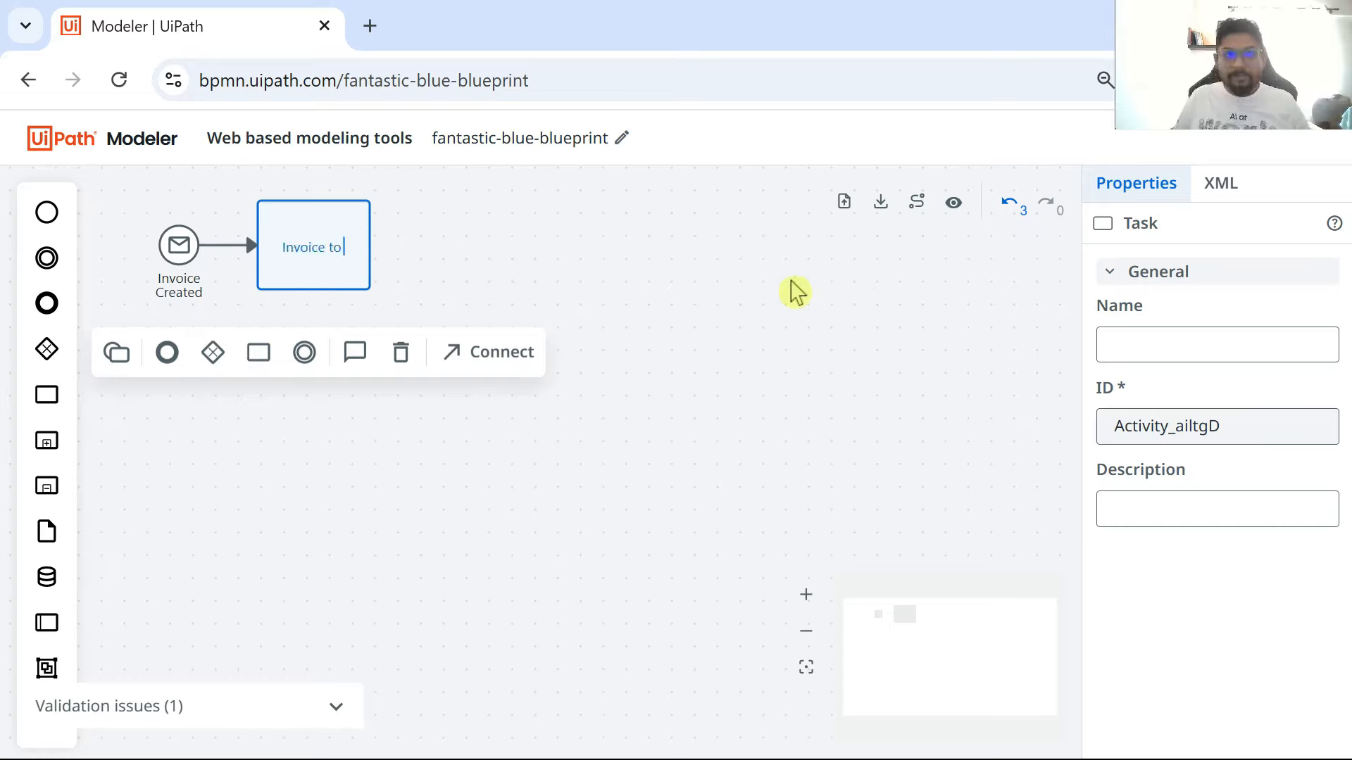
type(" PO Matc")
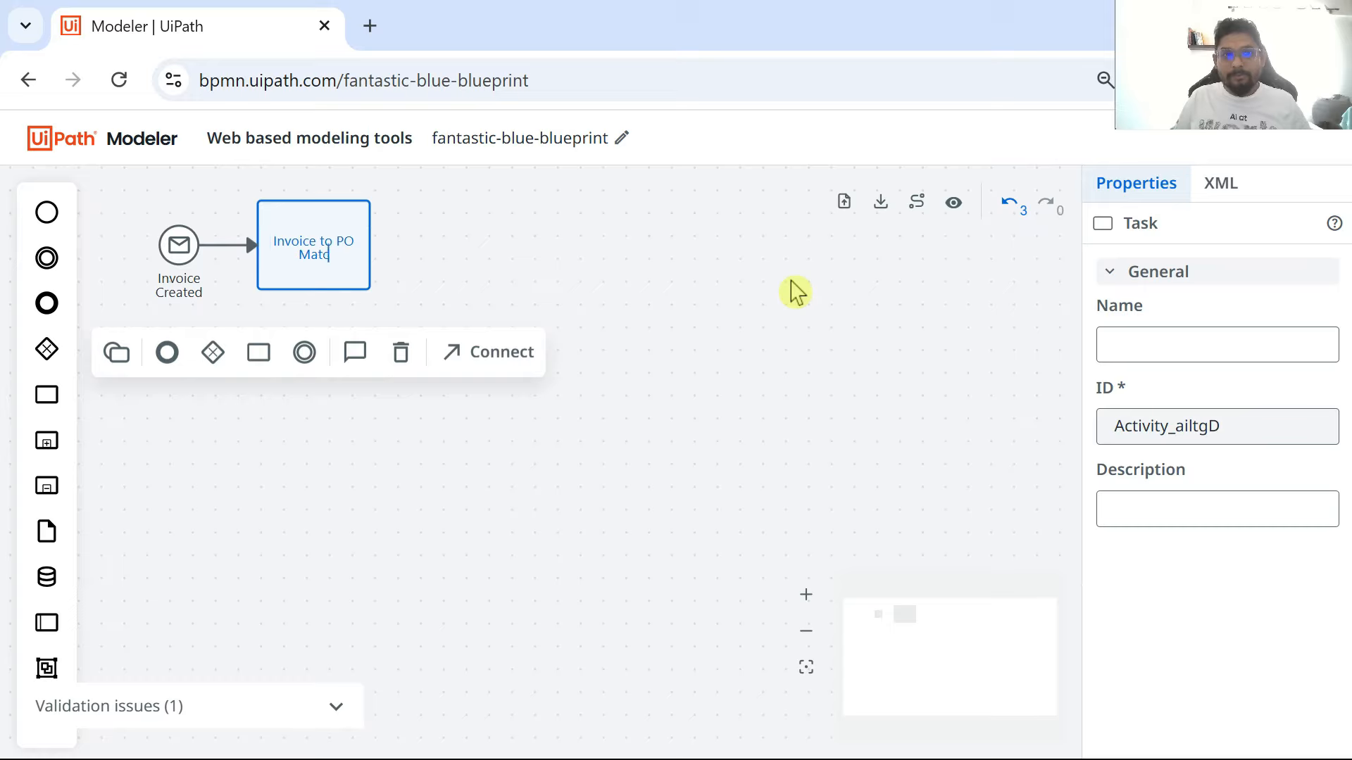
type("hing")
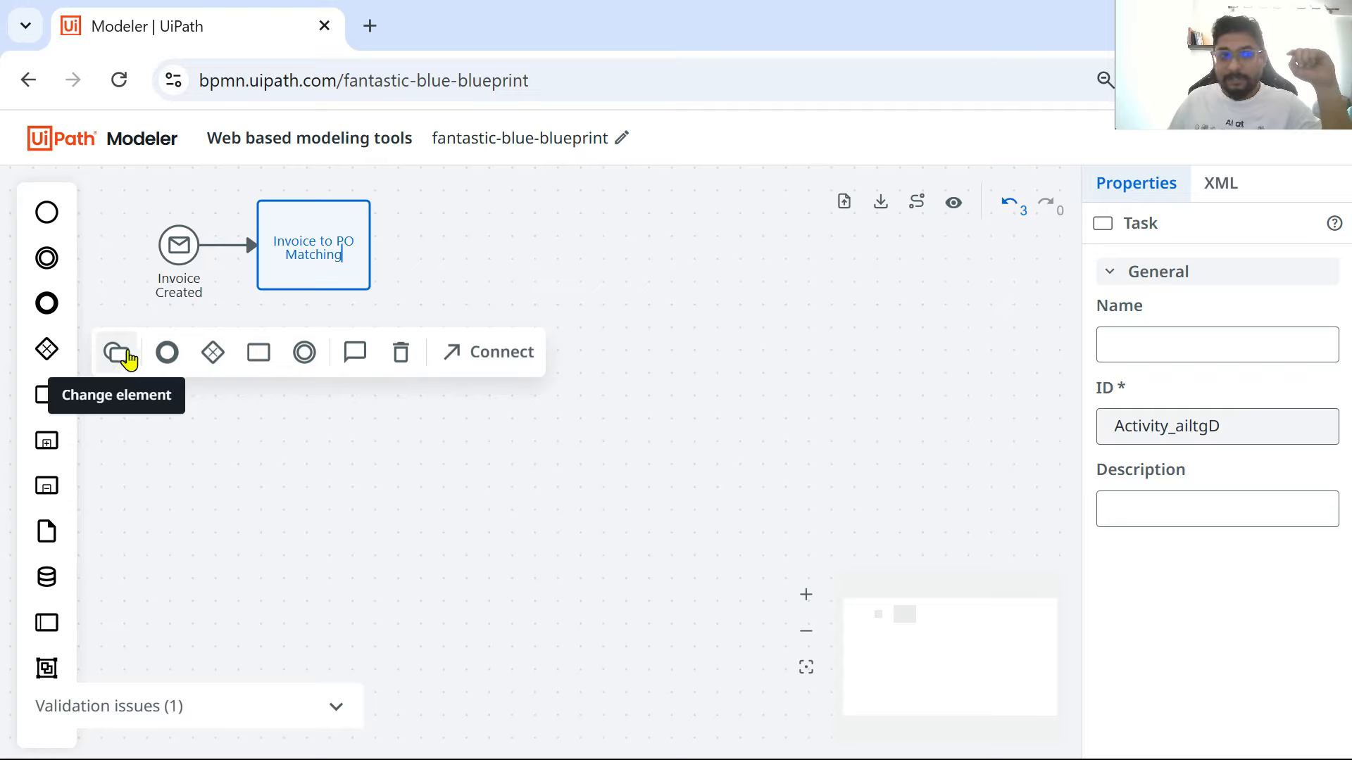
- Change the Invoice to PO Matching task into a Service task
left_click(125, 361)
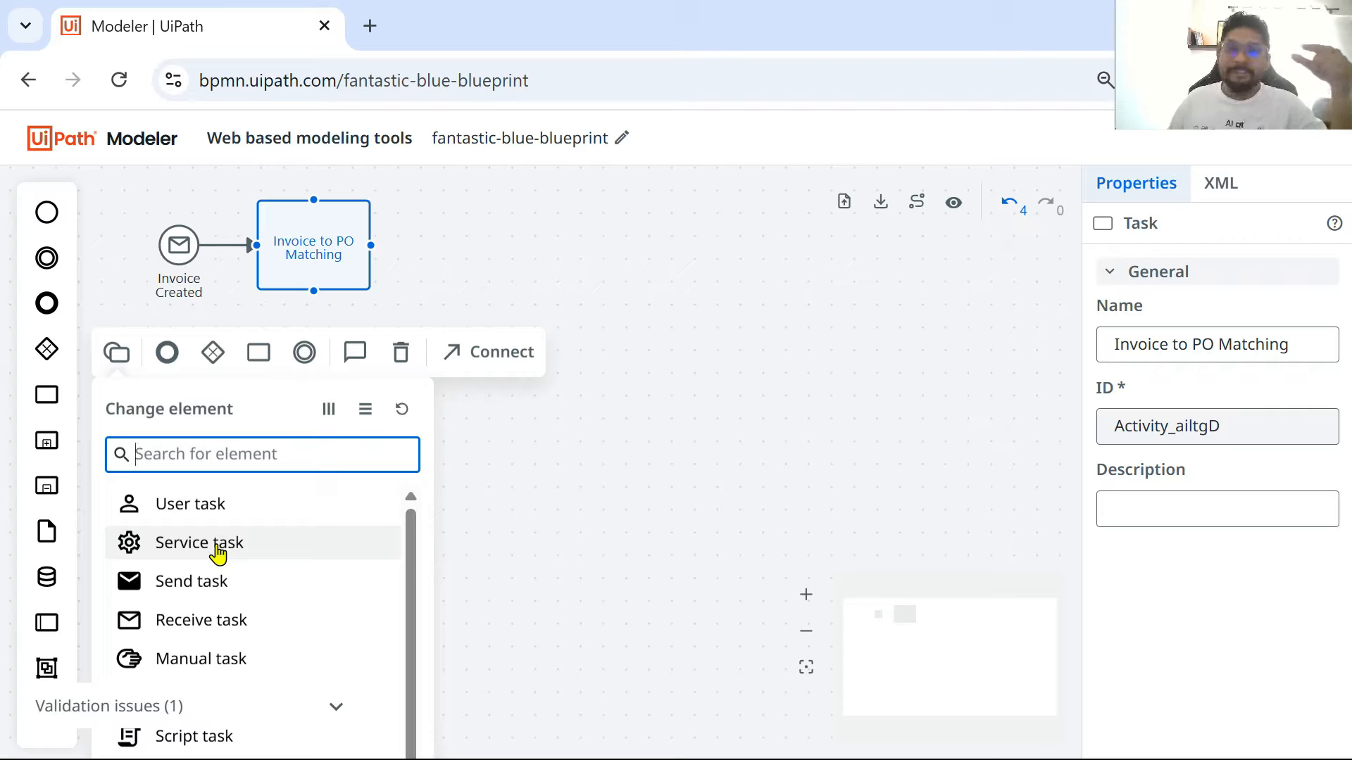
scroll(203, 654, "down", 1)
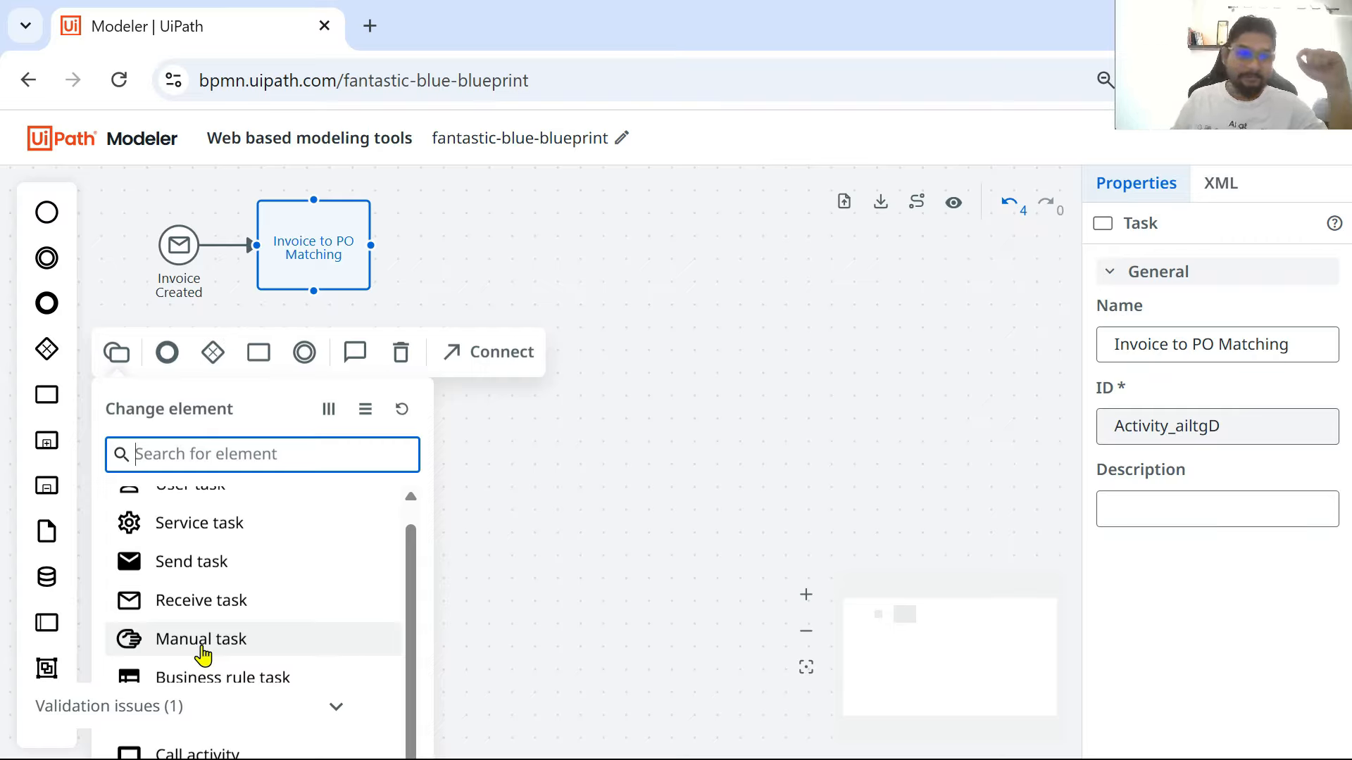
scroll(212, 563, "up", 1)
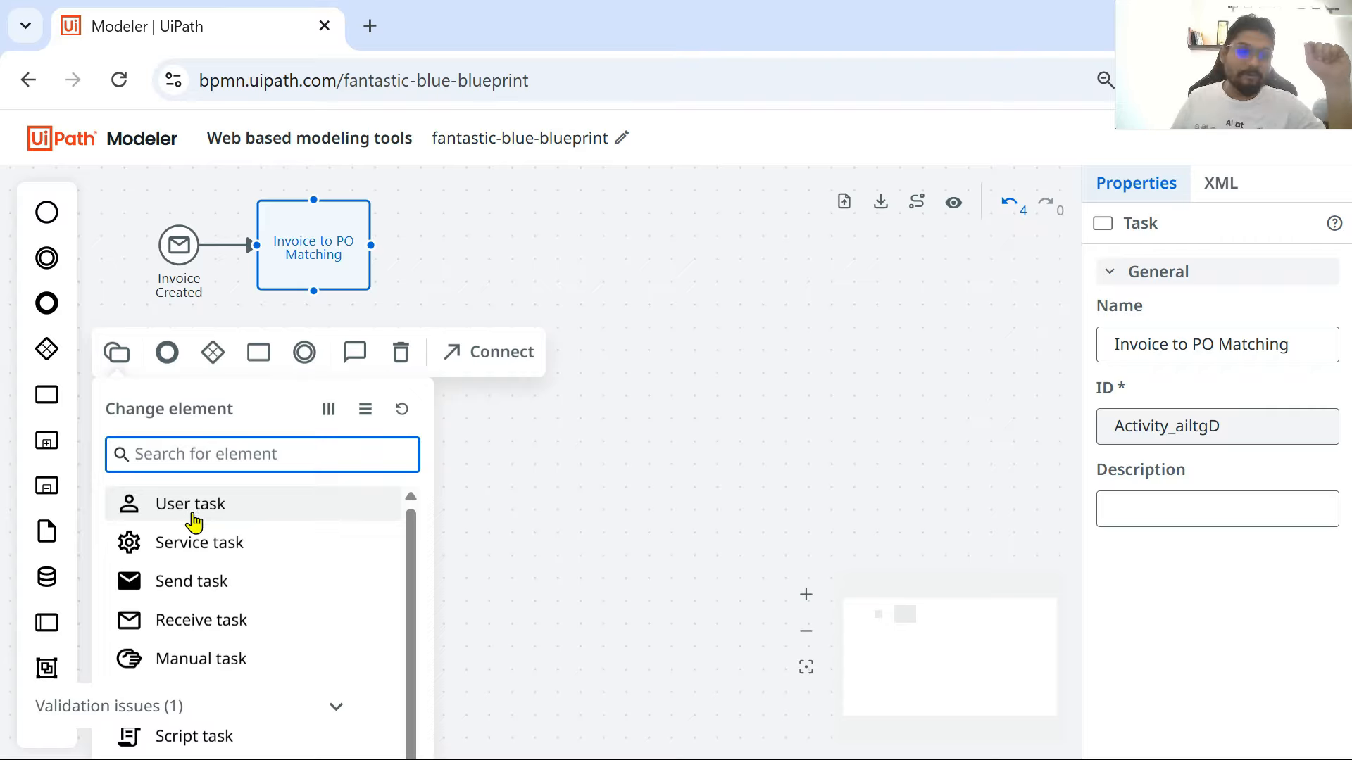
left_click(198, 562)
left_click(808, 432)
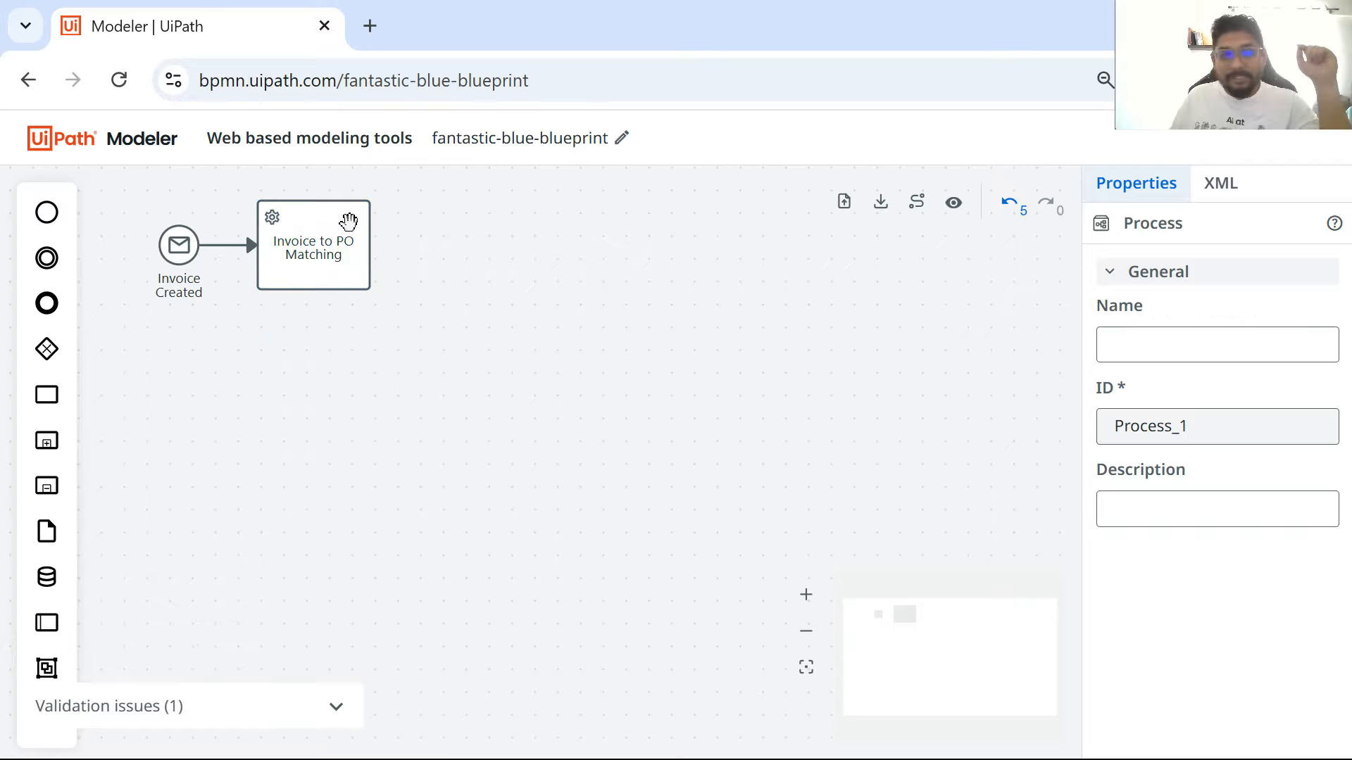
- Add an exclusive gateway after the Invoice to PO Matching task and name it "Is manual check required?"
left_click(352, 217)
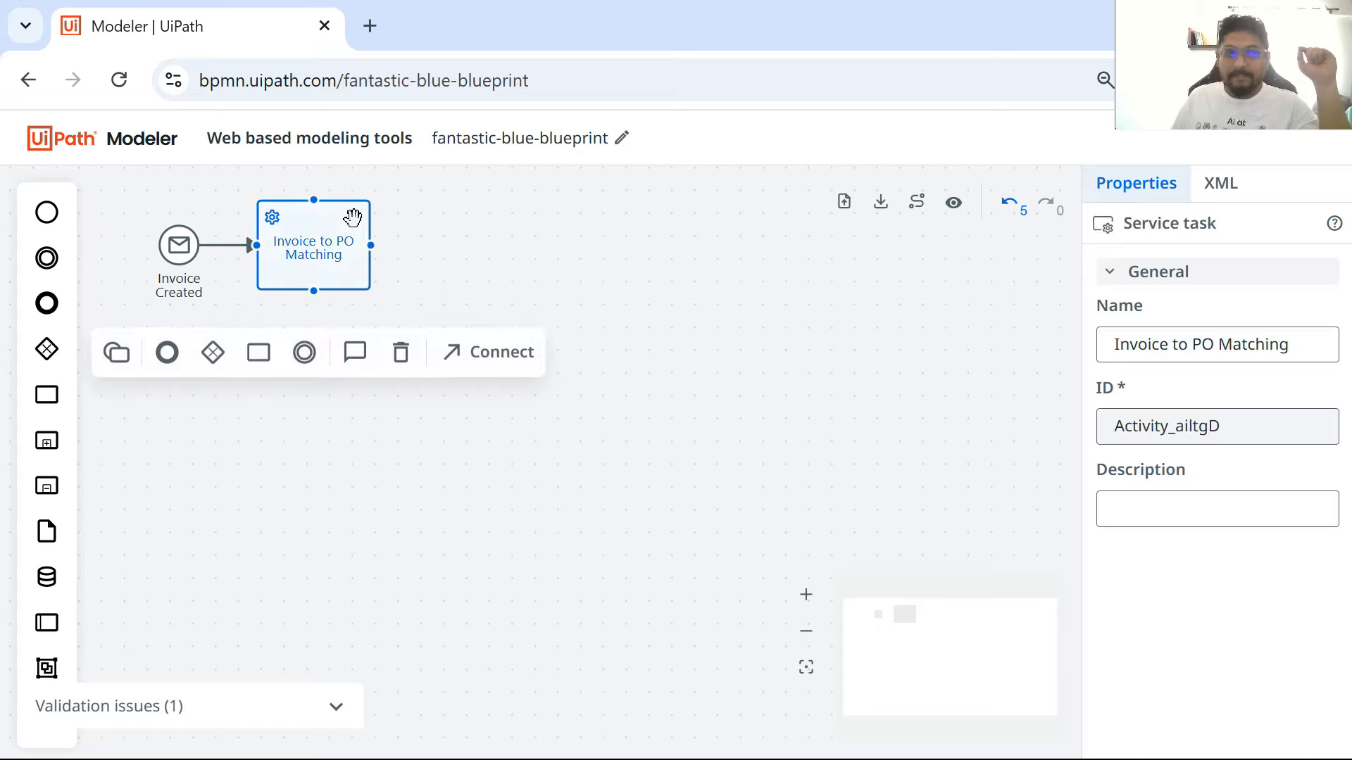
left_click(214, 360)
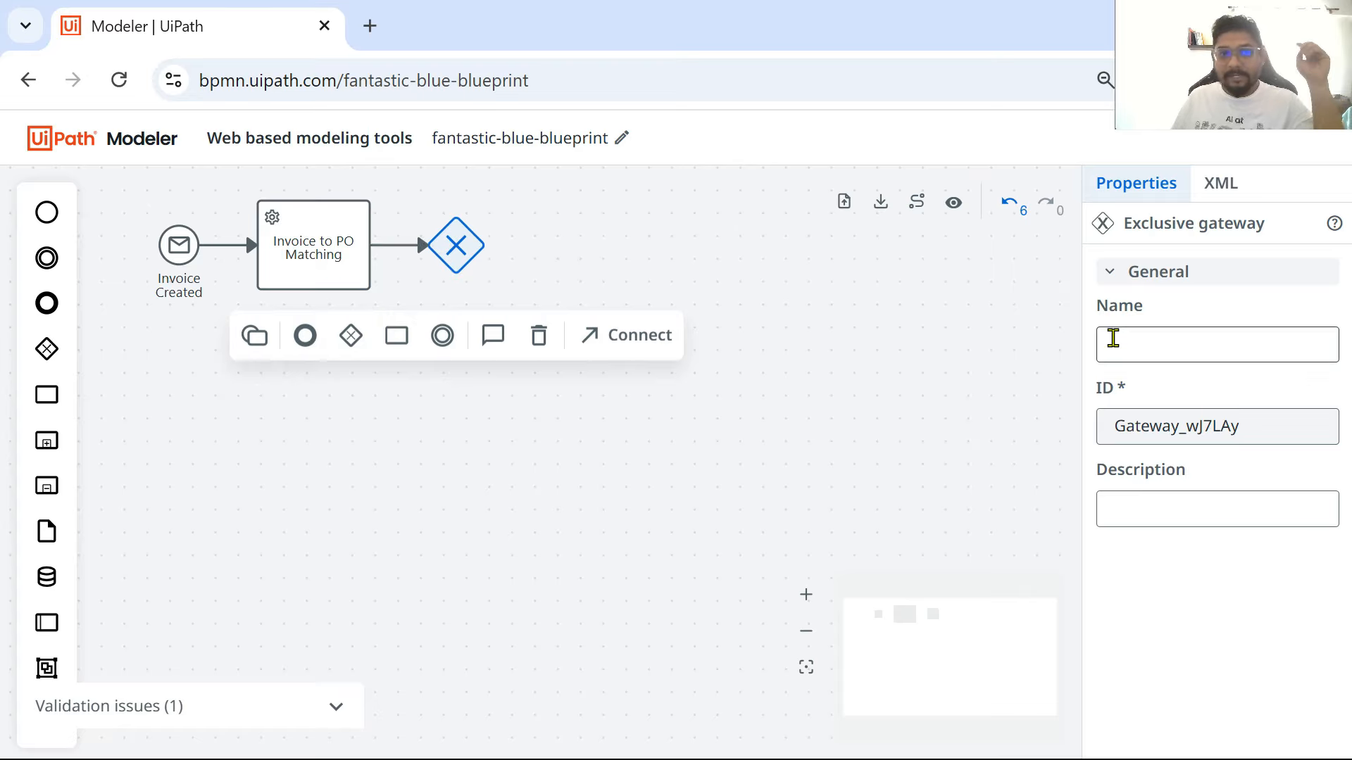
type("Is manual")
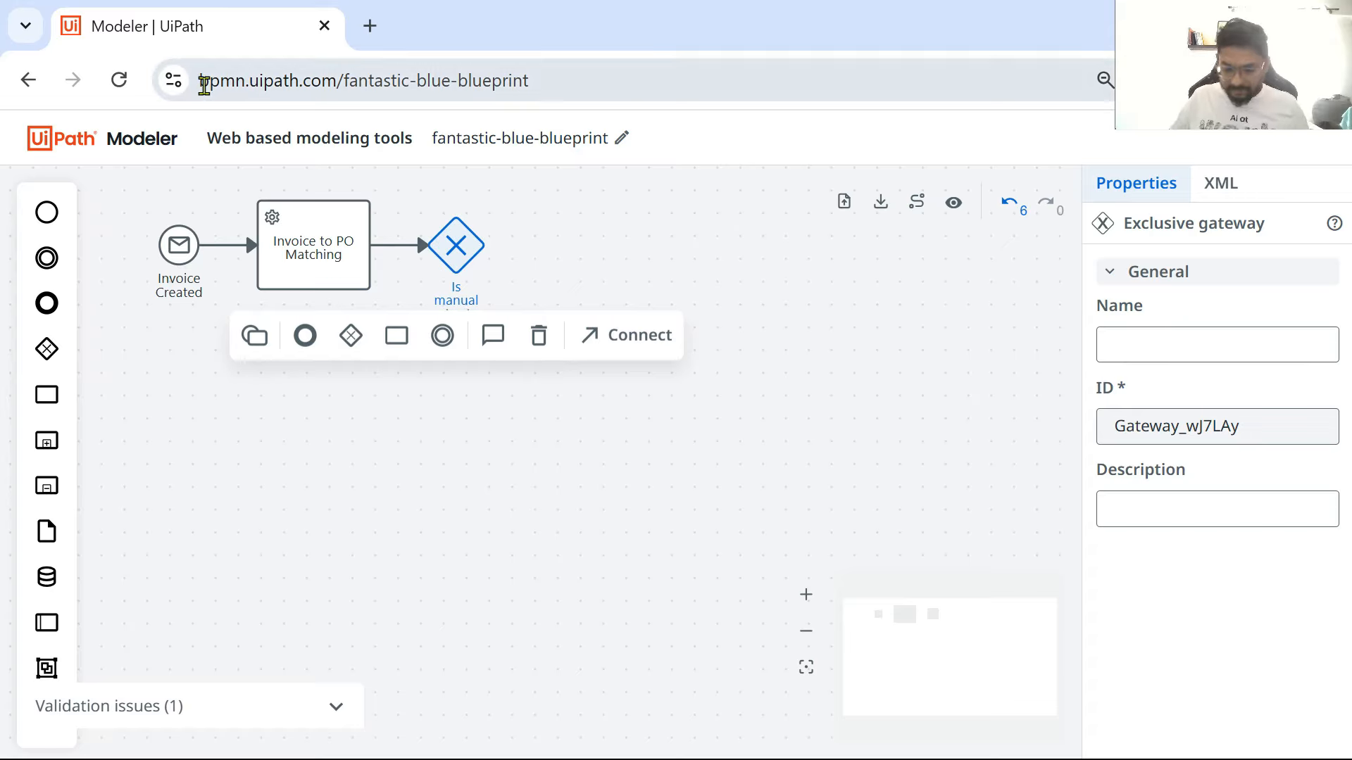
left_click(539, 444)
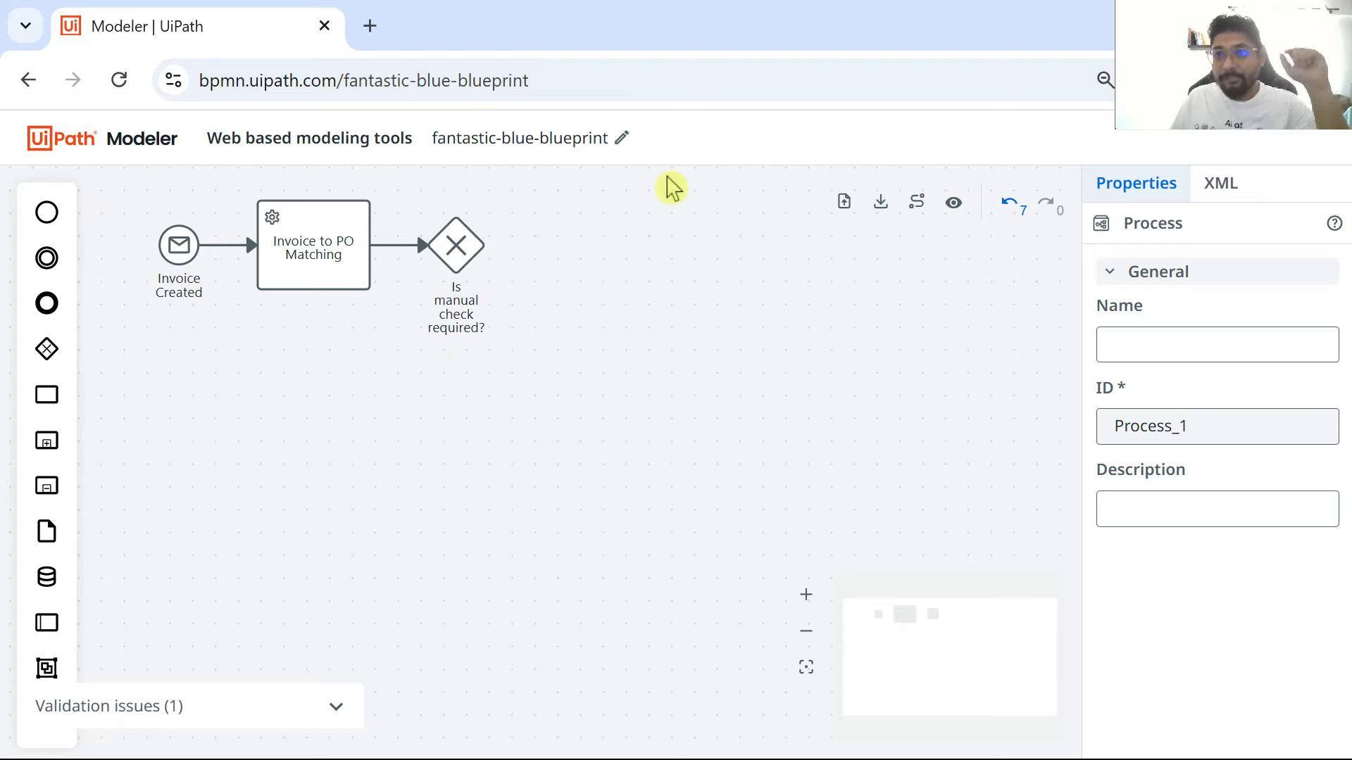
- Branch two tasks off the manual check gateway, placing one well below the main line and the other far along it
left_click(456, 245)
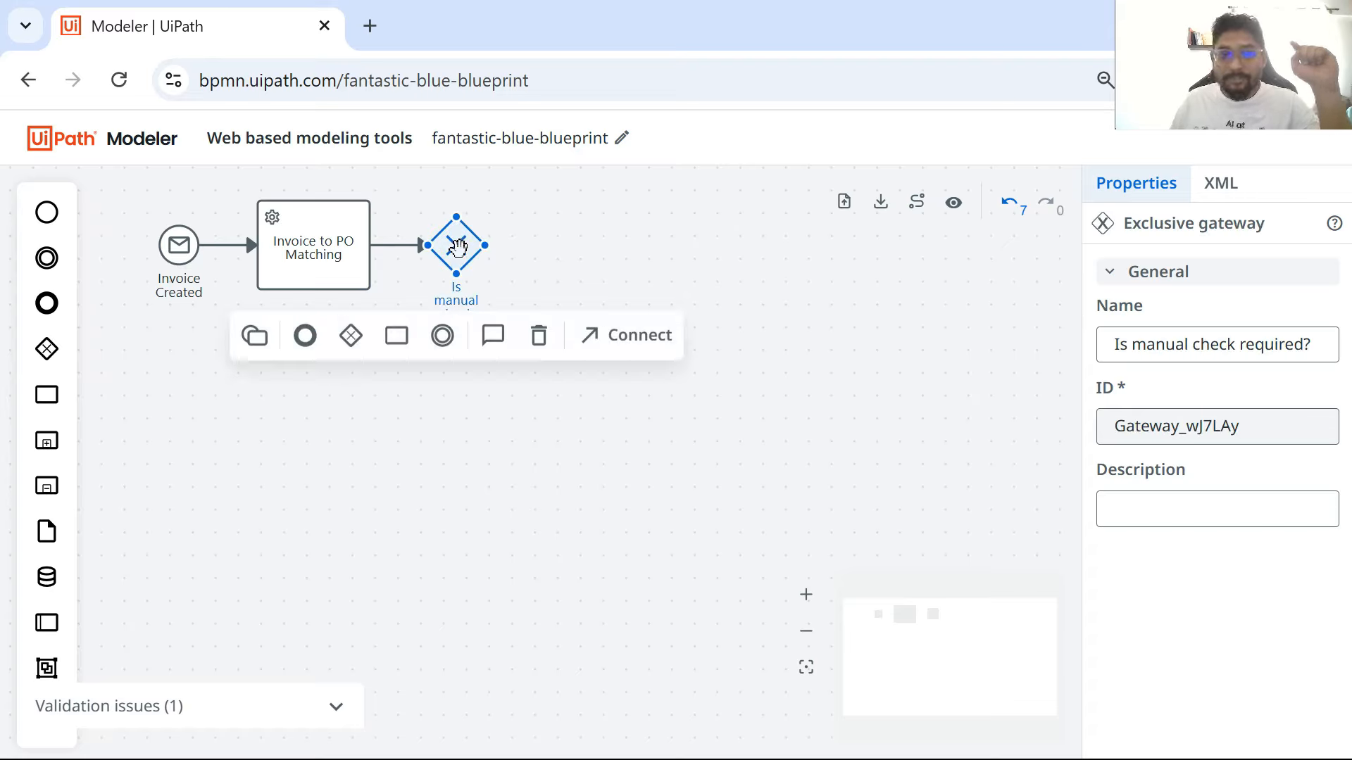
left_click(397, 338)
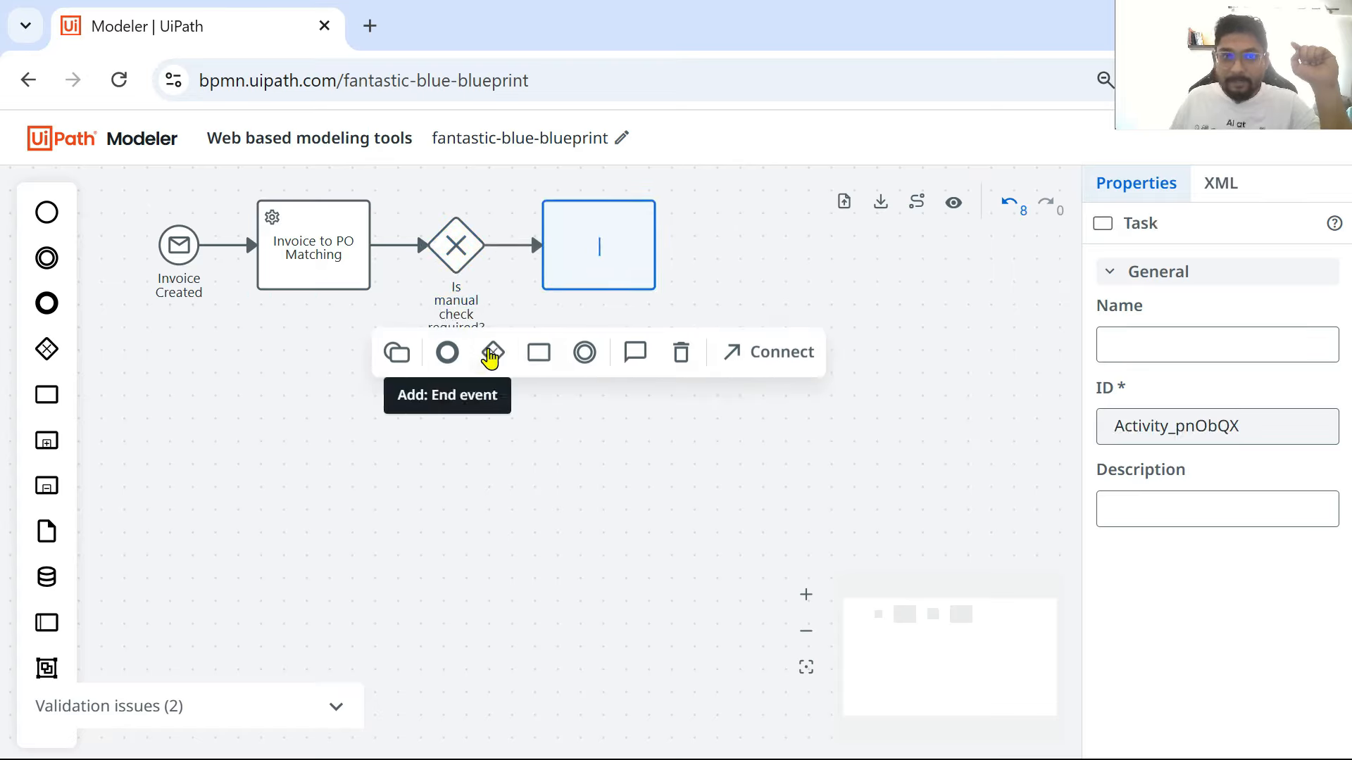
left_click(444, 223)
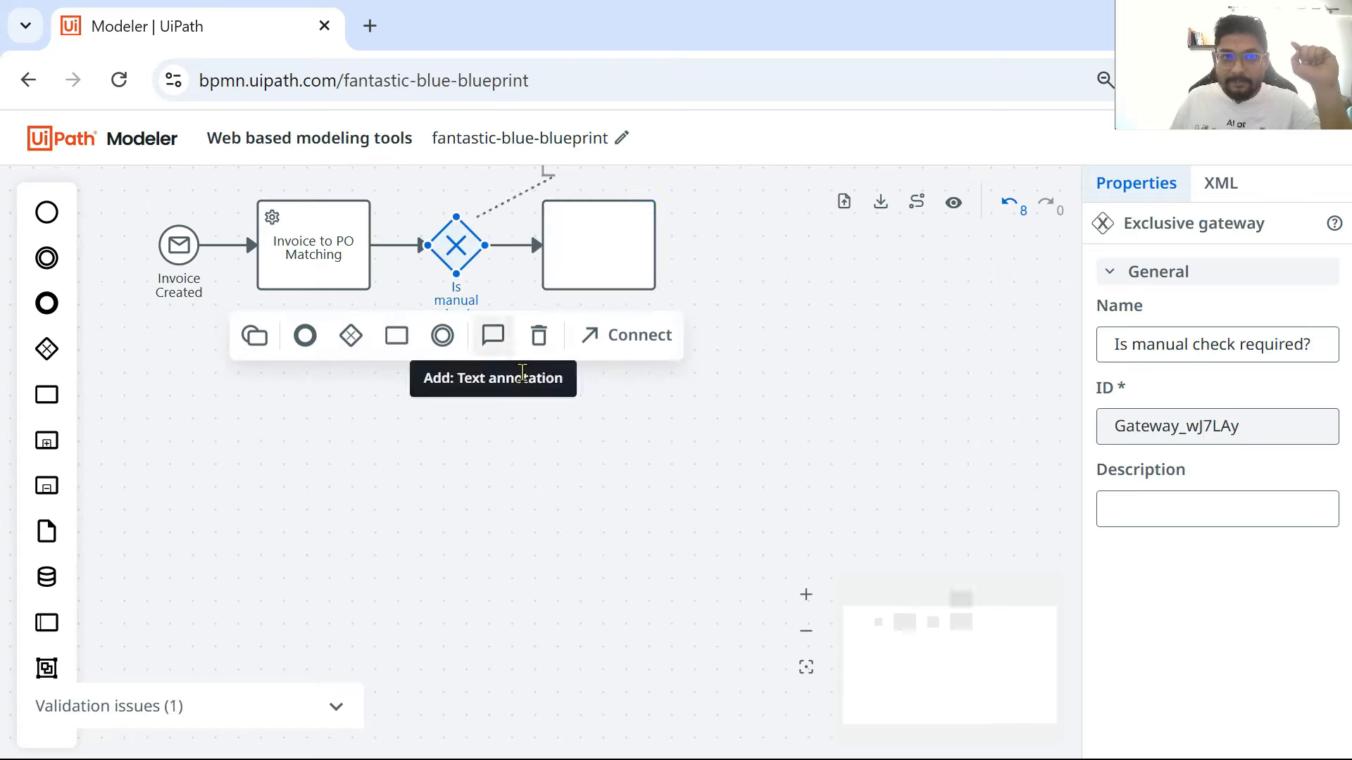
left_click(398, 338)
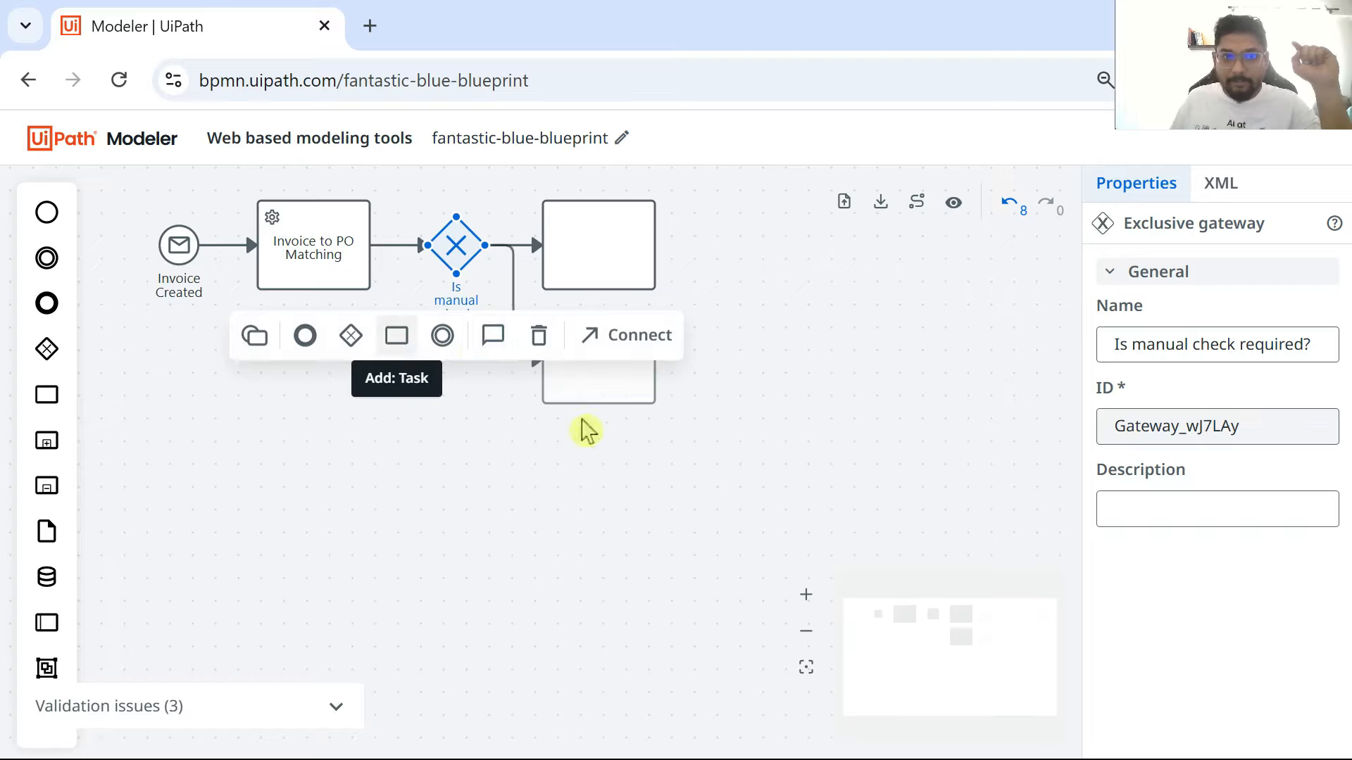
left_click(736, 485)
left_click_drag(590, 334, 598, 475)
left_click_drag(639, 237, 1035, 252)
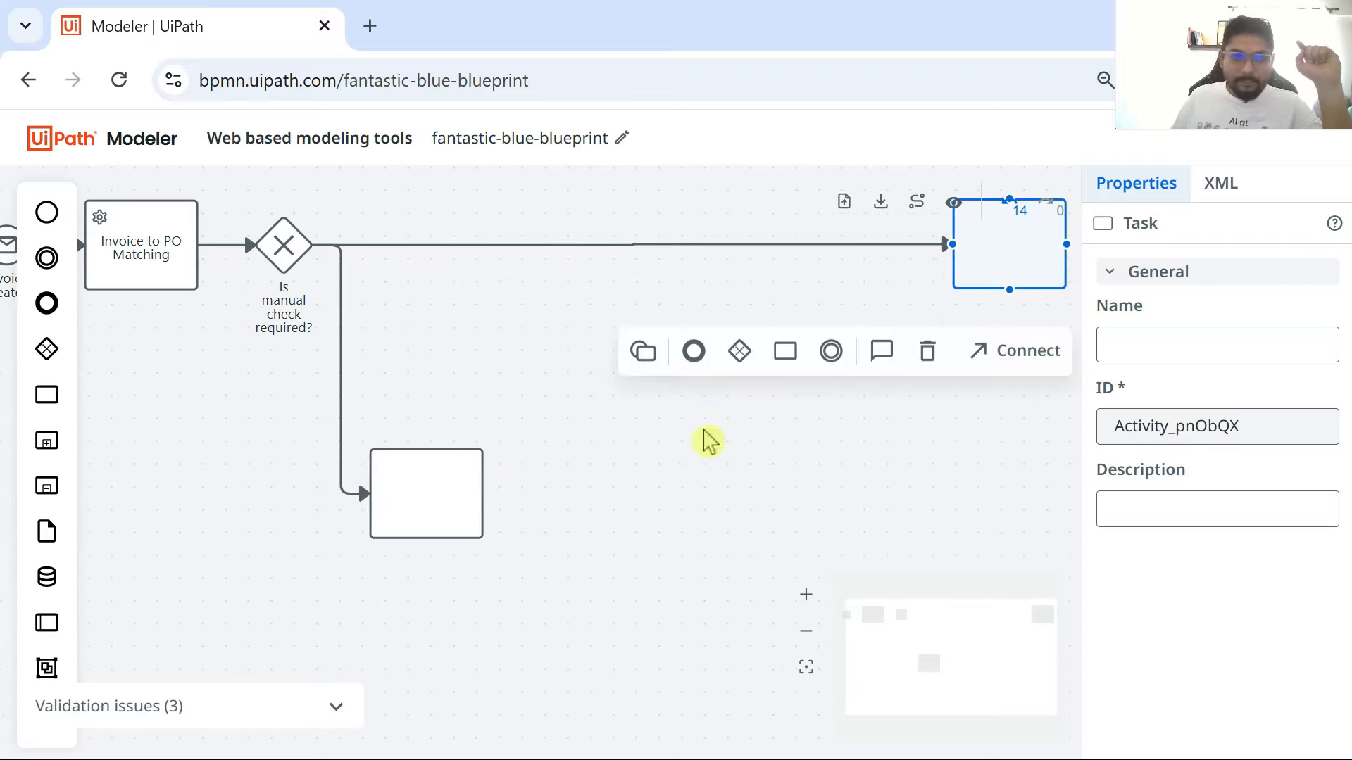
- Label the sequence flow from the gateway to the lower task "Yes"
left_click(340, 376)
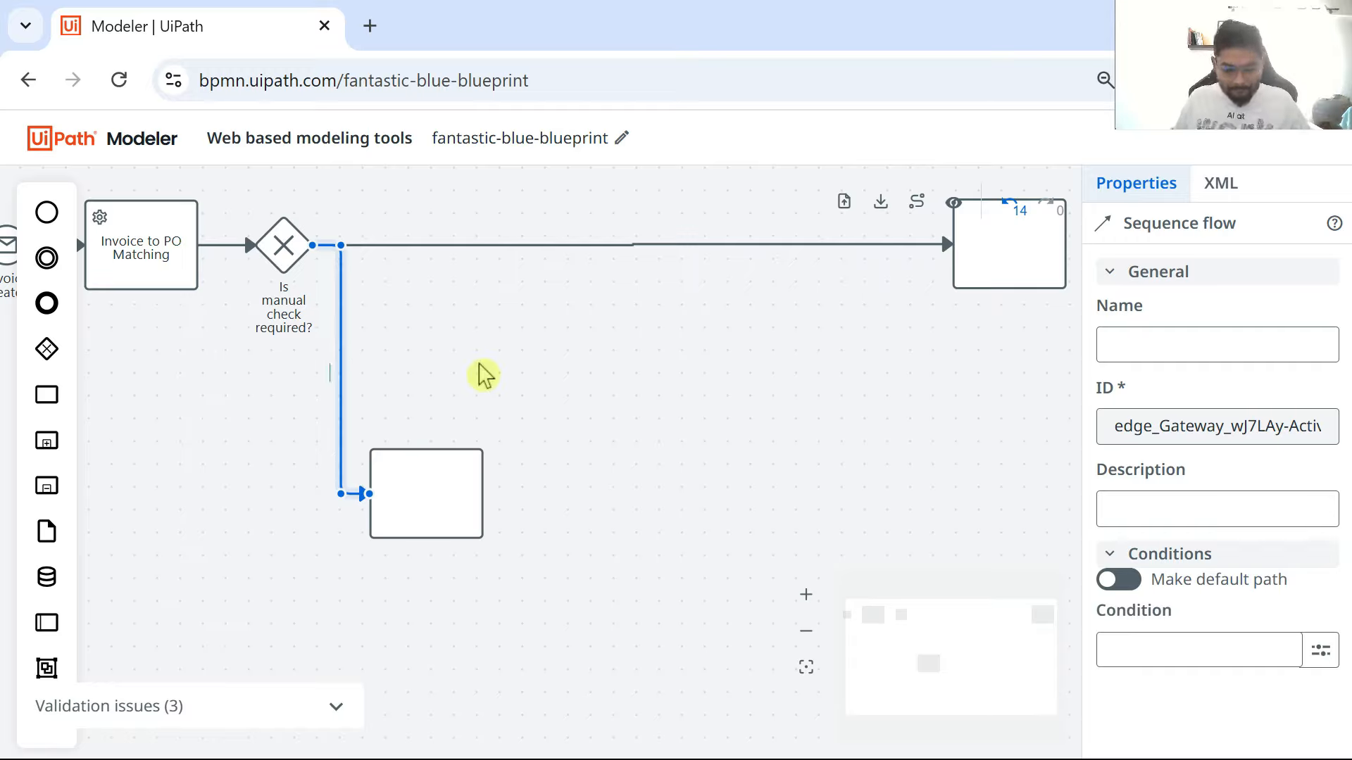
type("Yes")
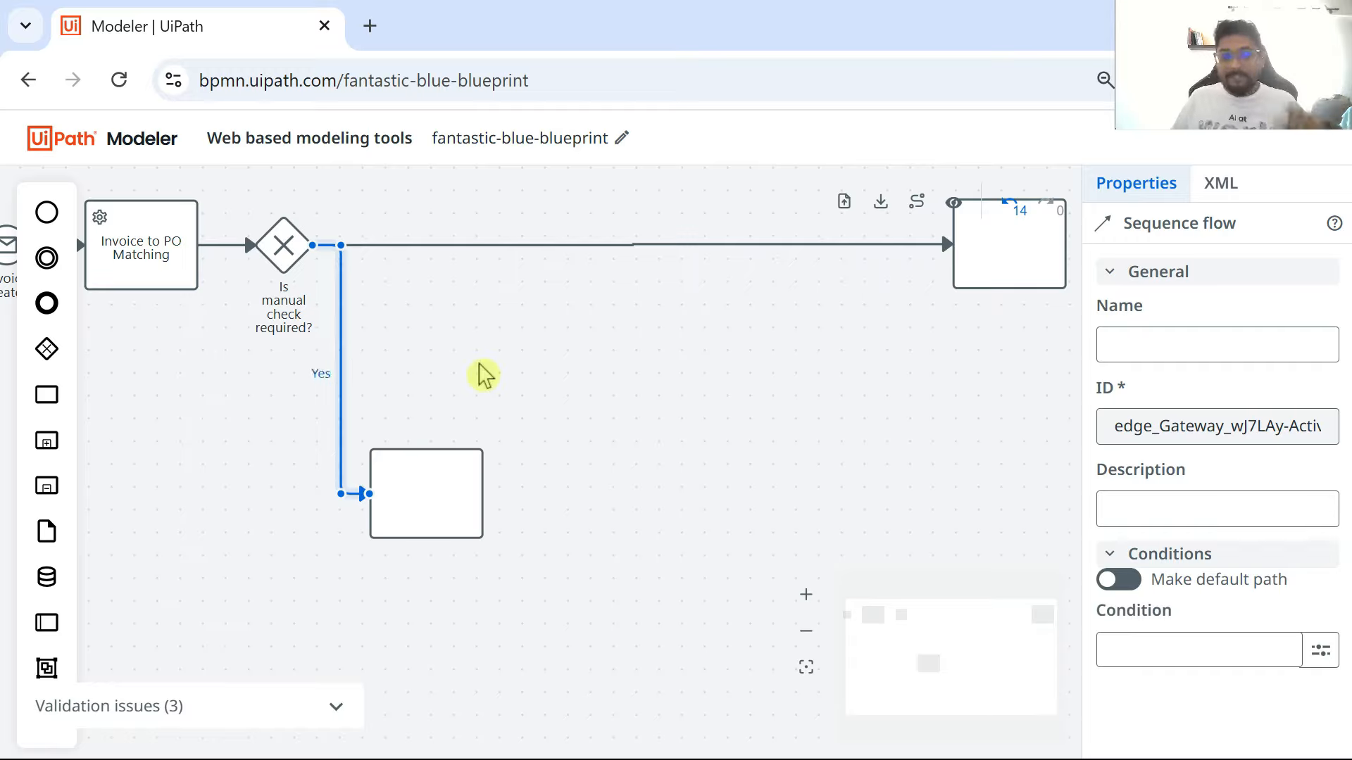
left_click(739, 513)
- Change the lower task on the gateway's Yes branch into a User task
double_click(427, 503)
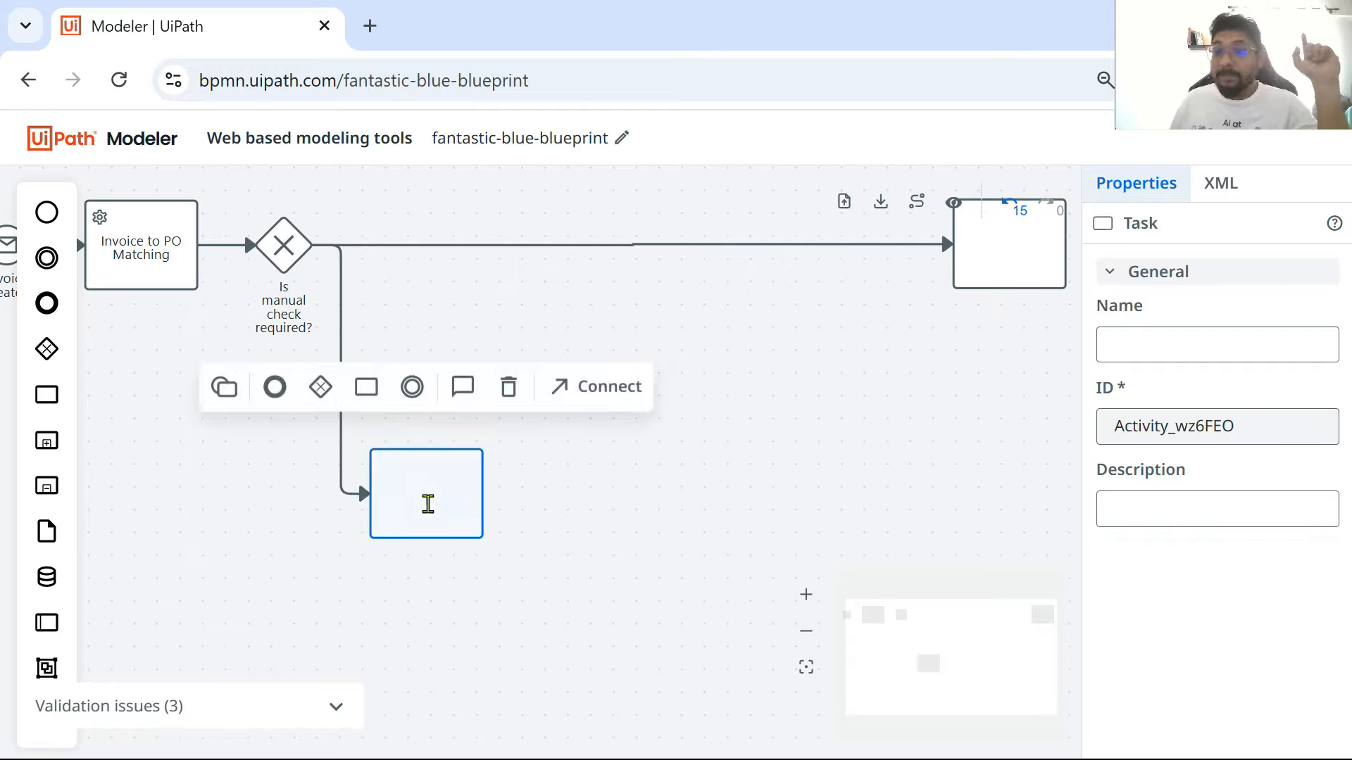
left_click(223, 391)
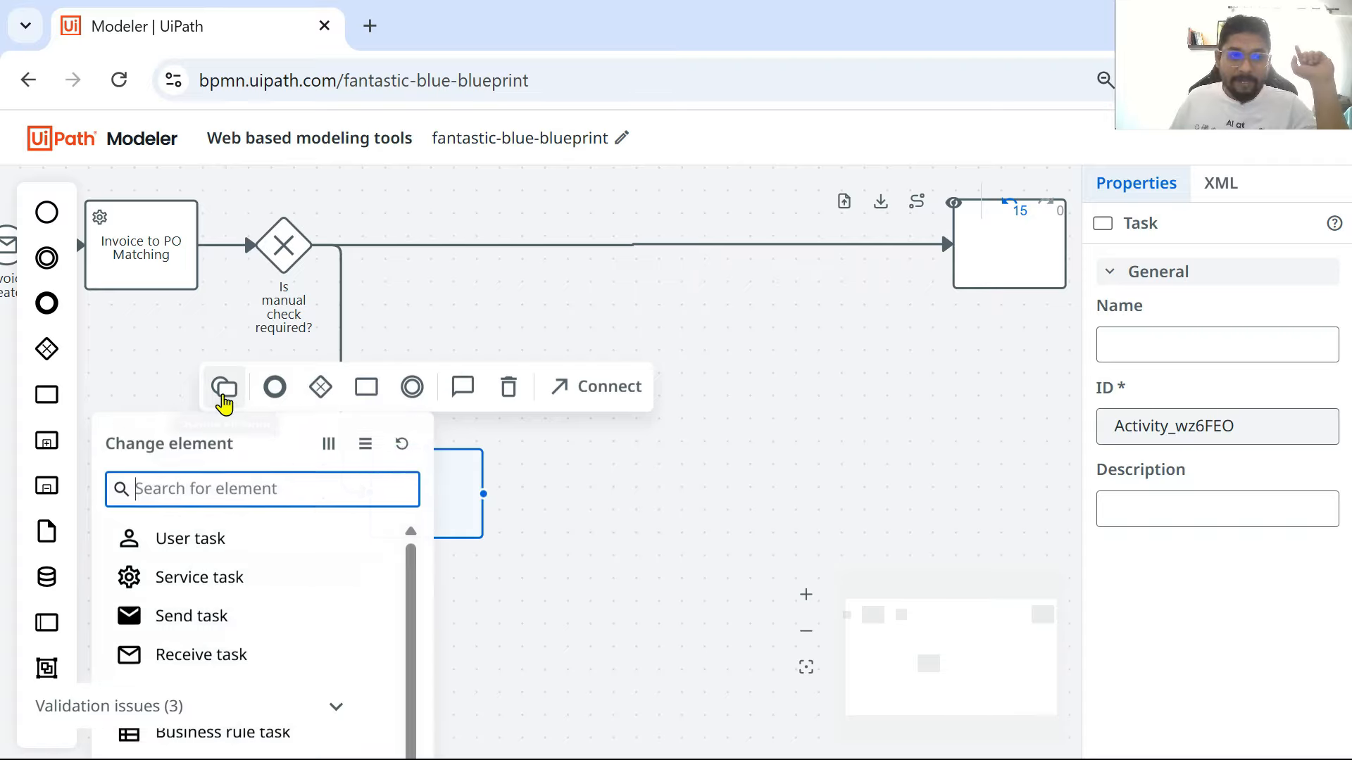
left_click(176, 543)
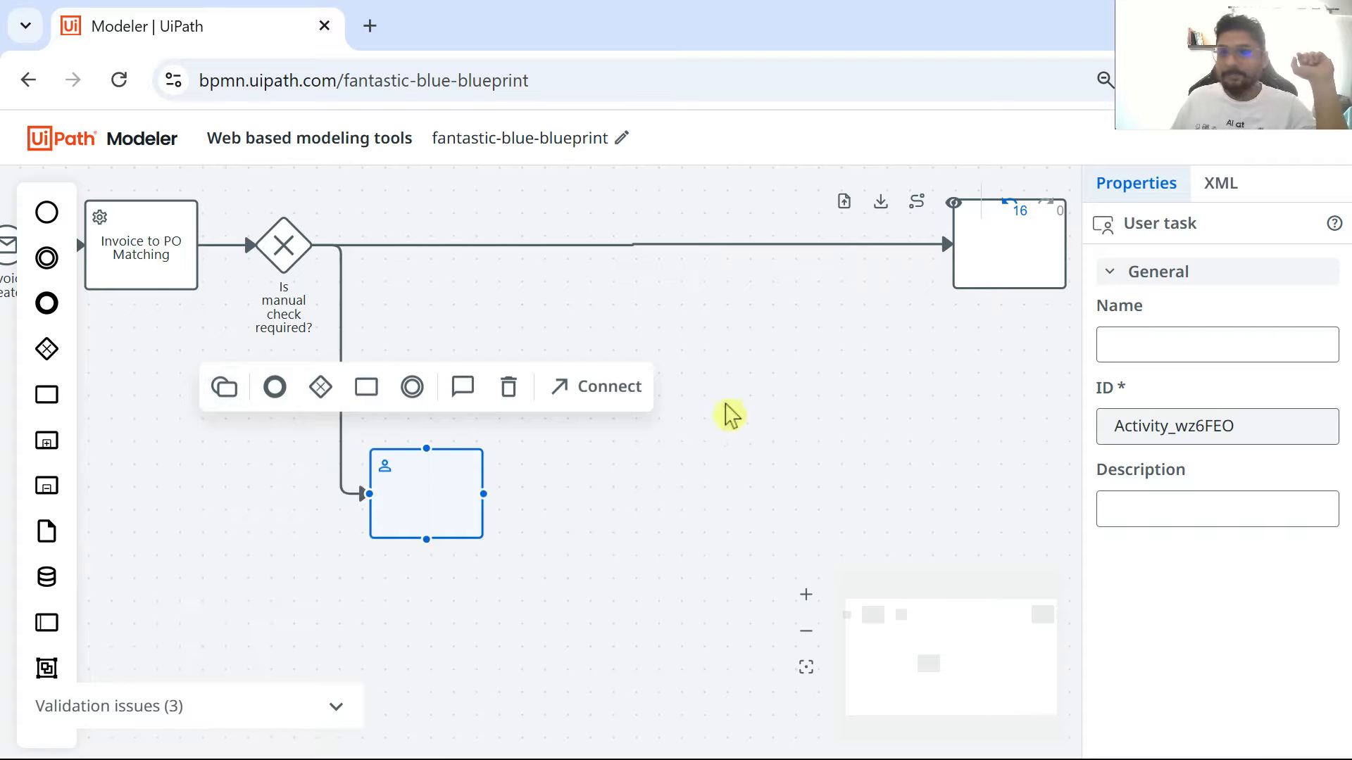
- Name the user task below the gateway "Resolve the mismatches"
double_click(414, 488)
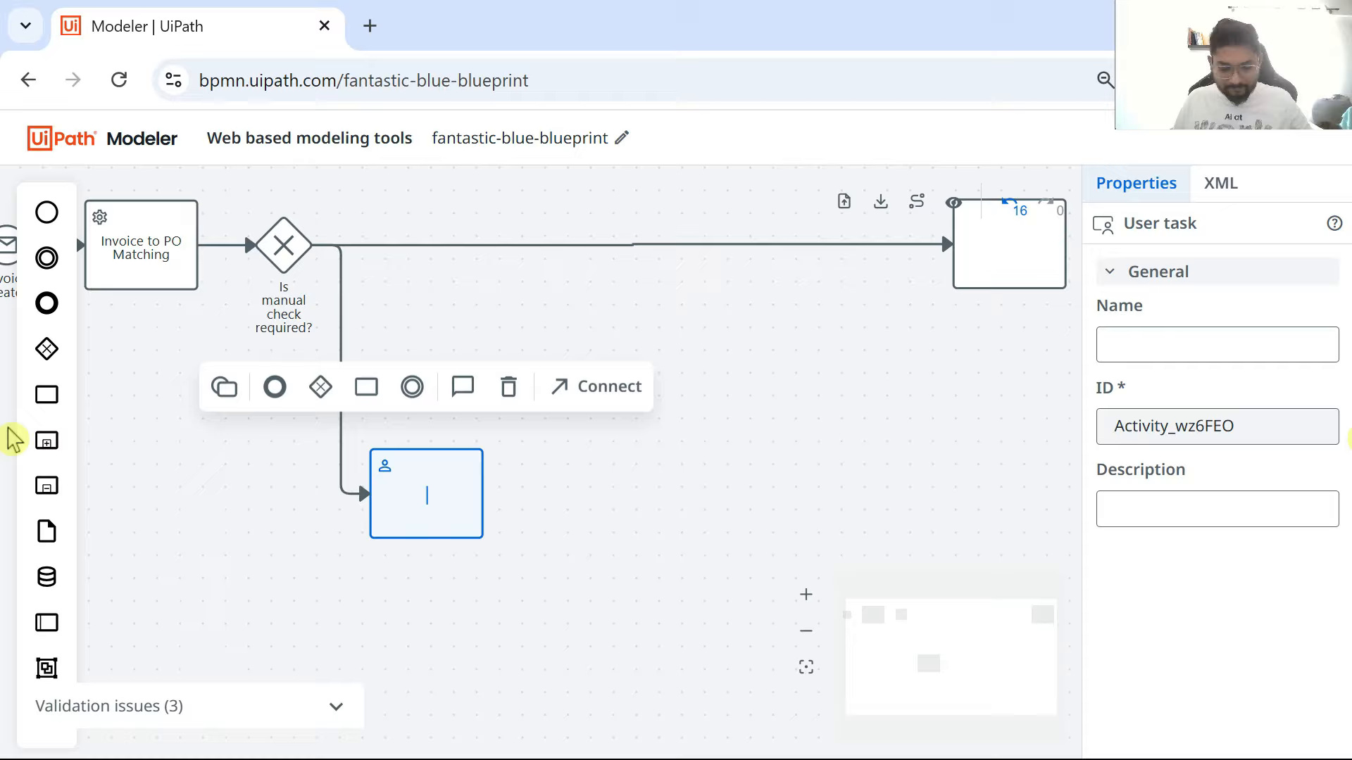
type("Resolve")
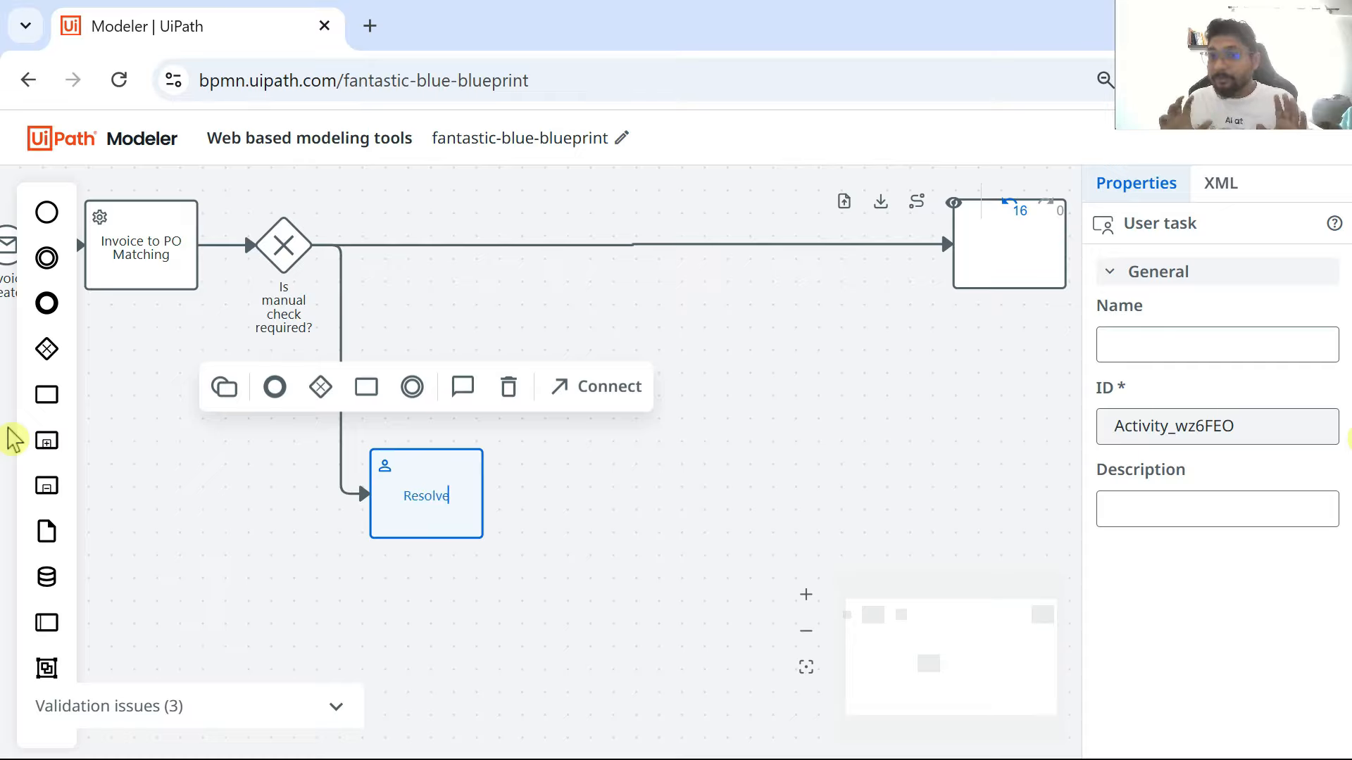
type(" the mist")
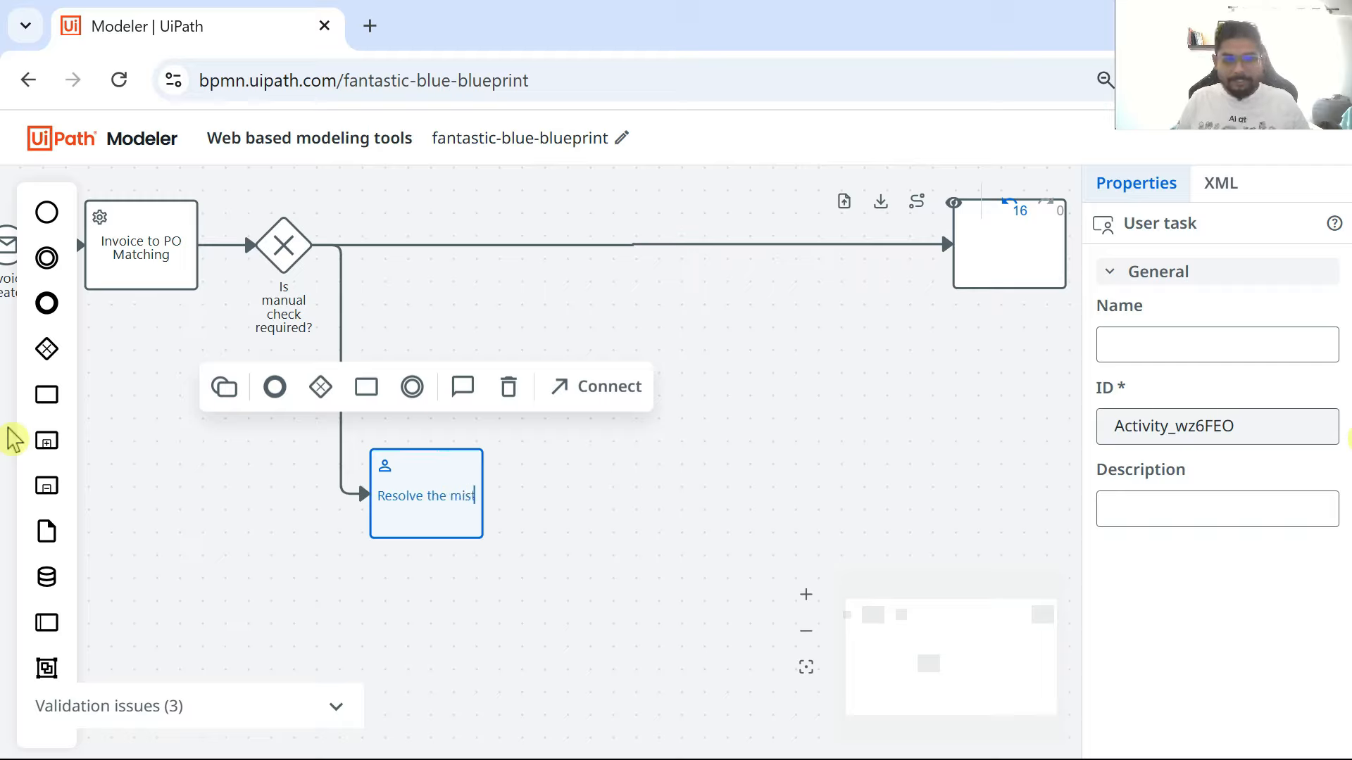
key("BackSpace")
type("mat")
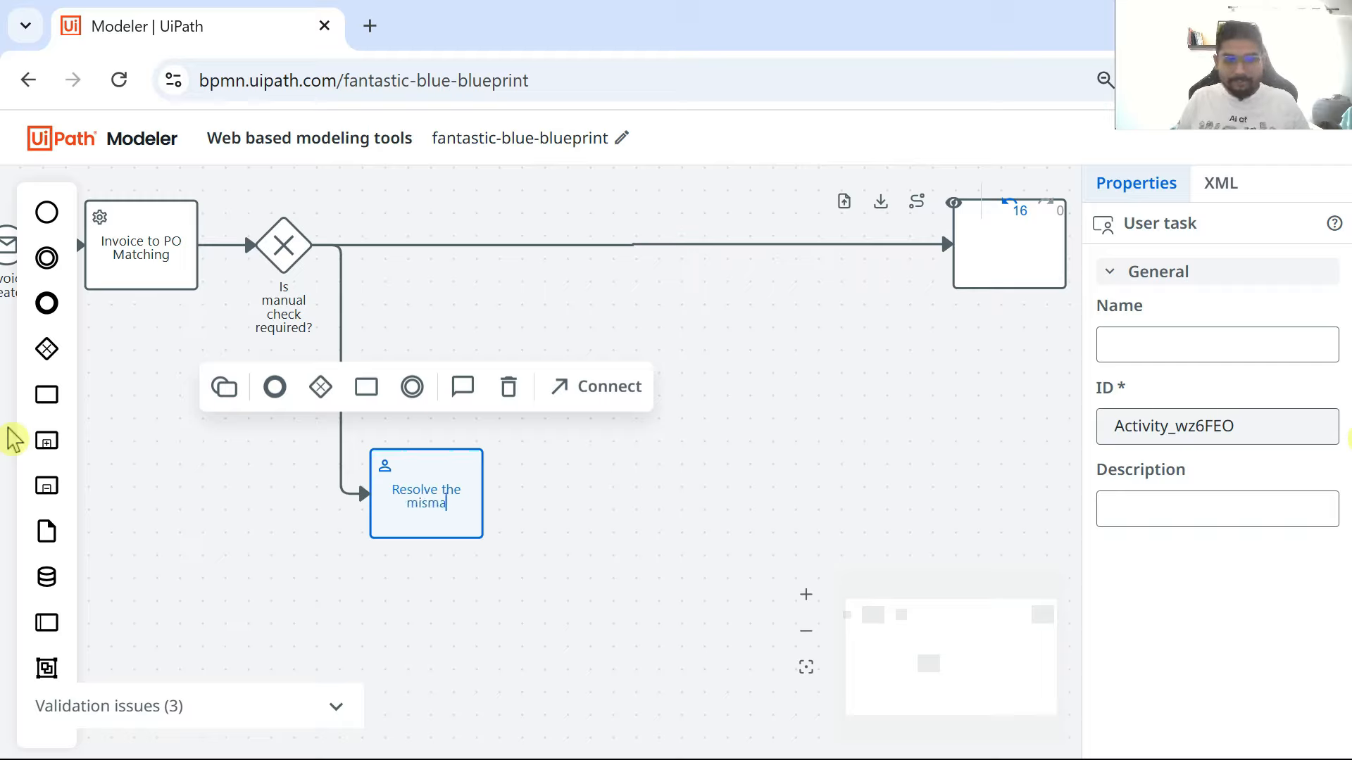
key("BackSpace")
key("BackSpace")
key("BackSpace")
type("matches")
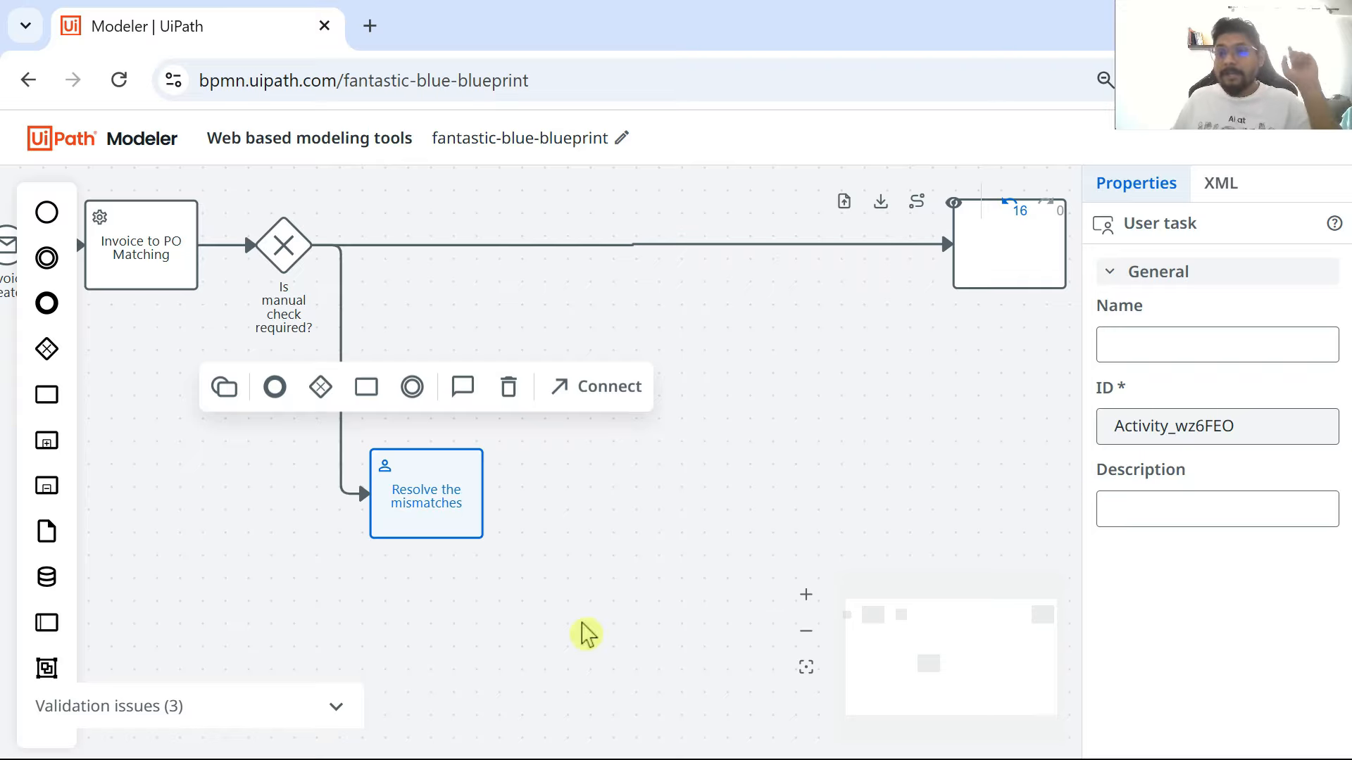
- Label the sequence flow from the manual check gateway to the far task "No"
left_click(492, 595)
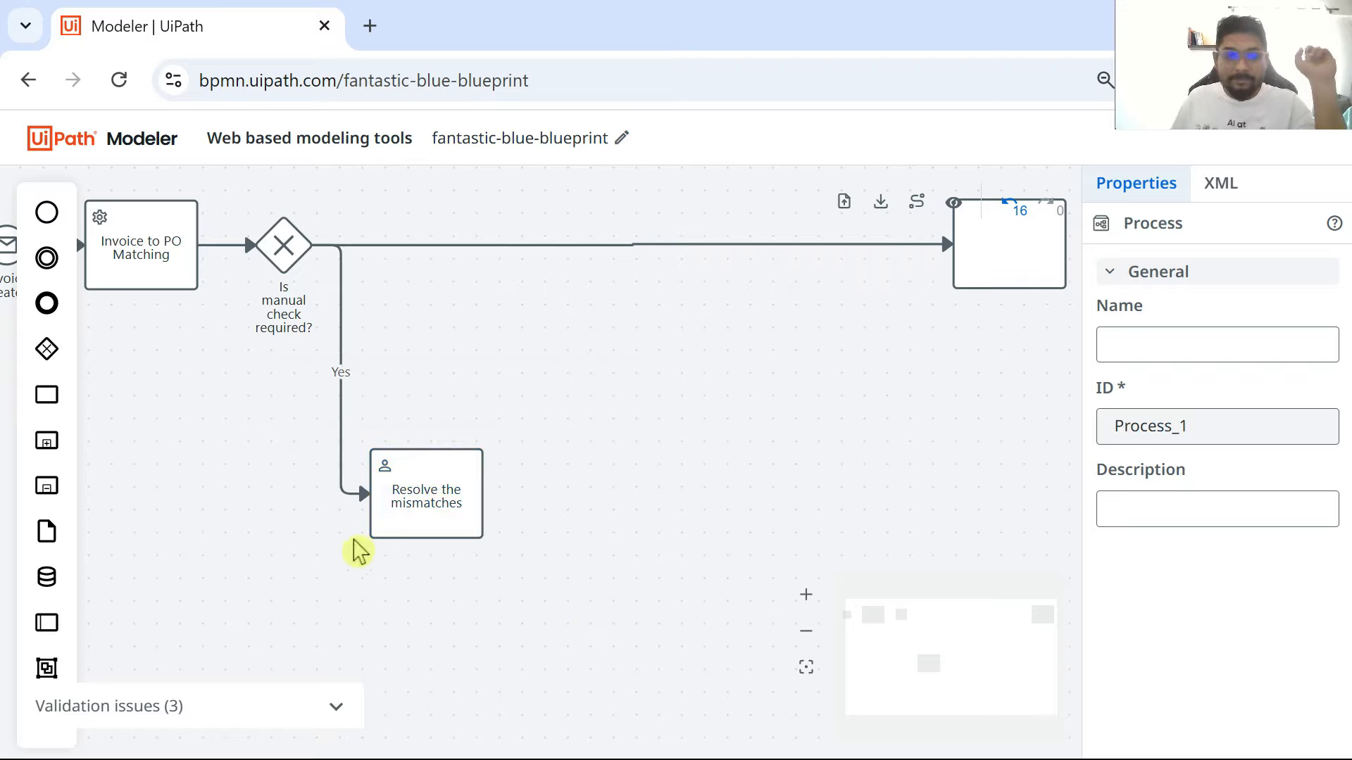
left_click(598, 246)
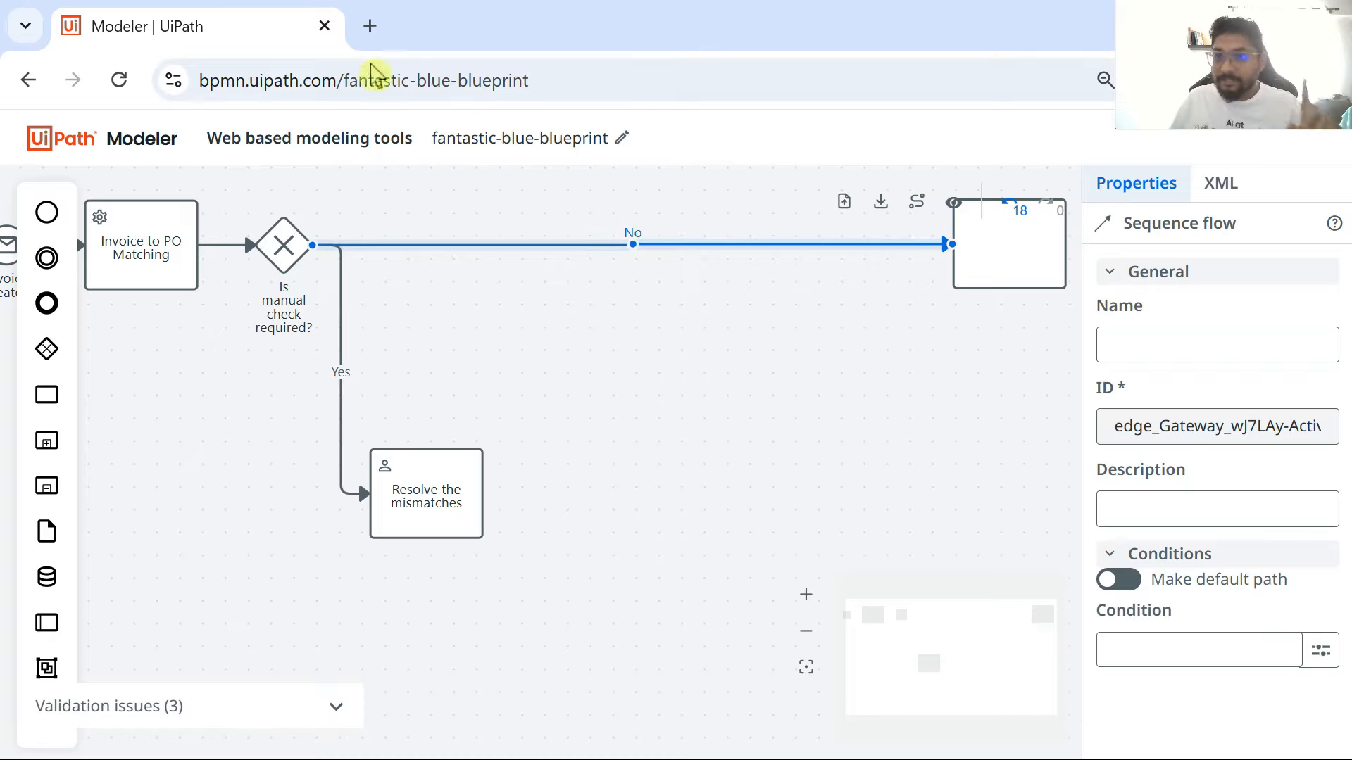
key("Return")
- Name the task at the end of the No branch "Approve the invoice"
left_click(1002, 253)
left_click_drag(1019, 328, 1006, 461)
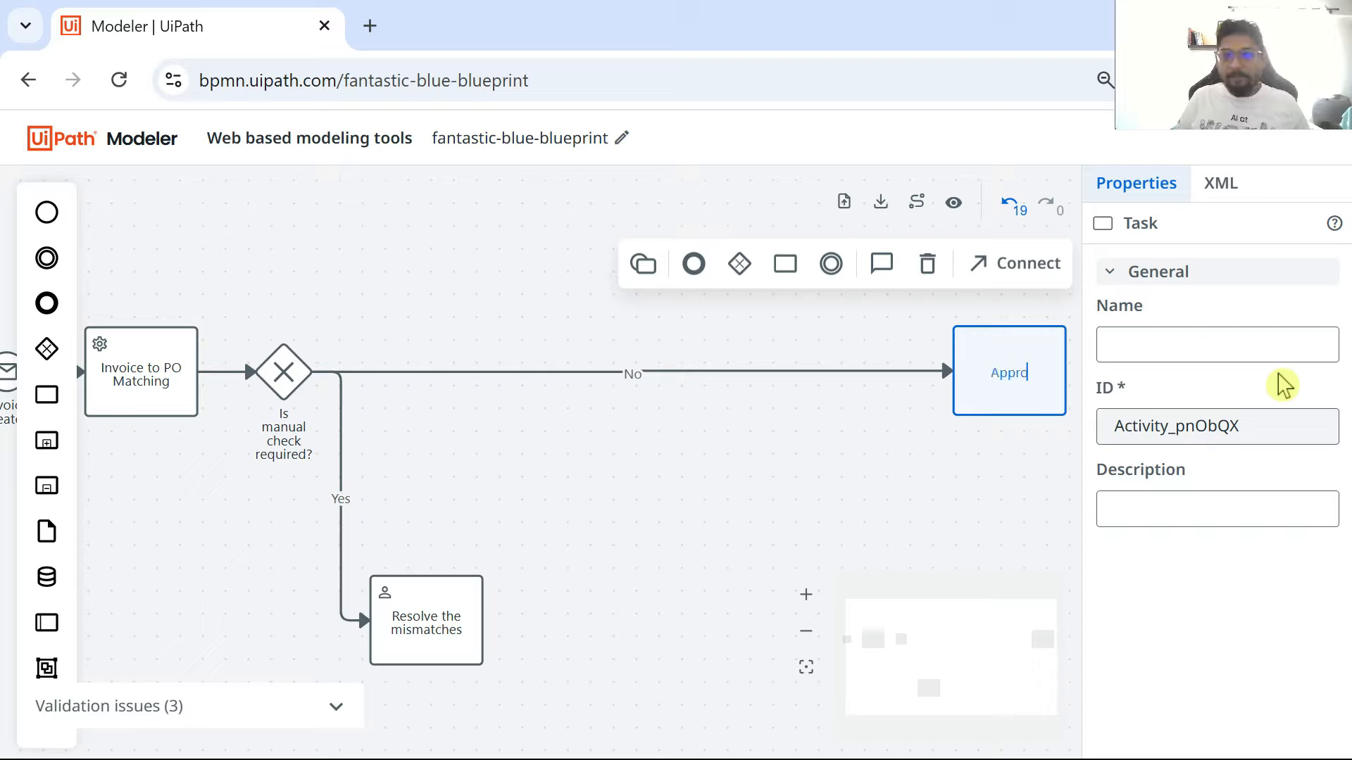
type("ve the invoic")
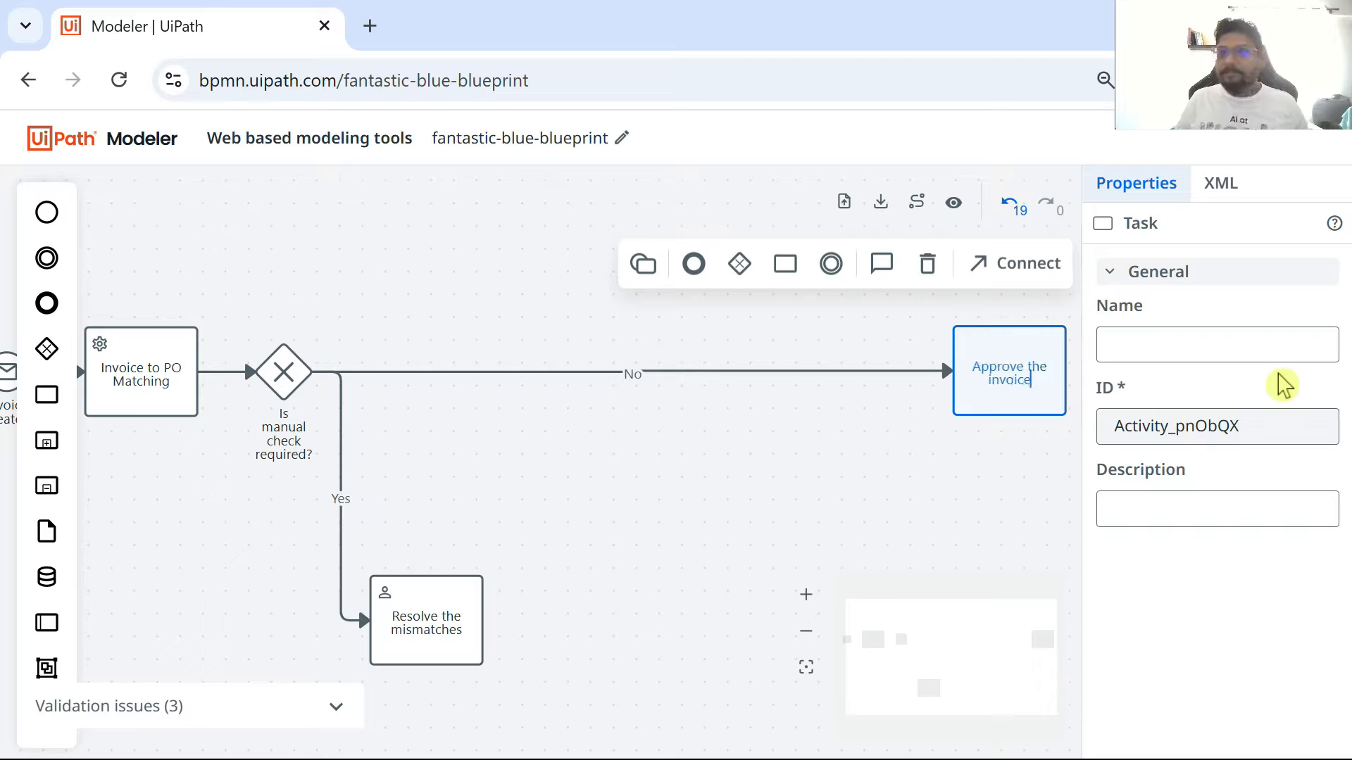
type("e")
key("Return")
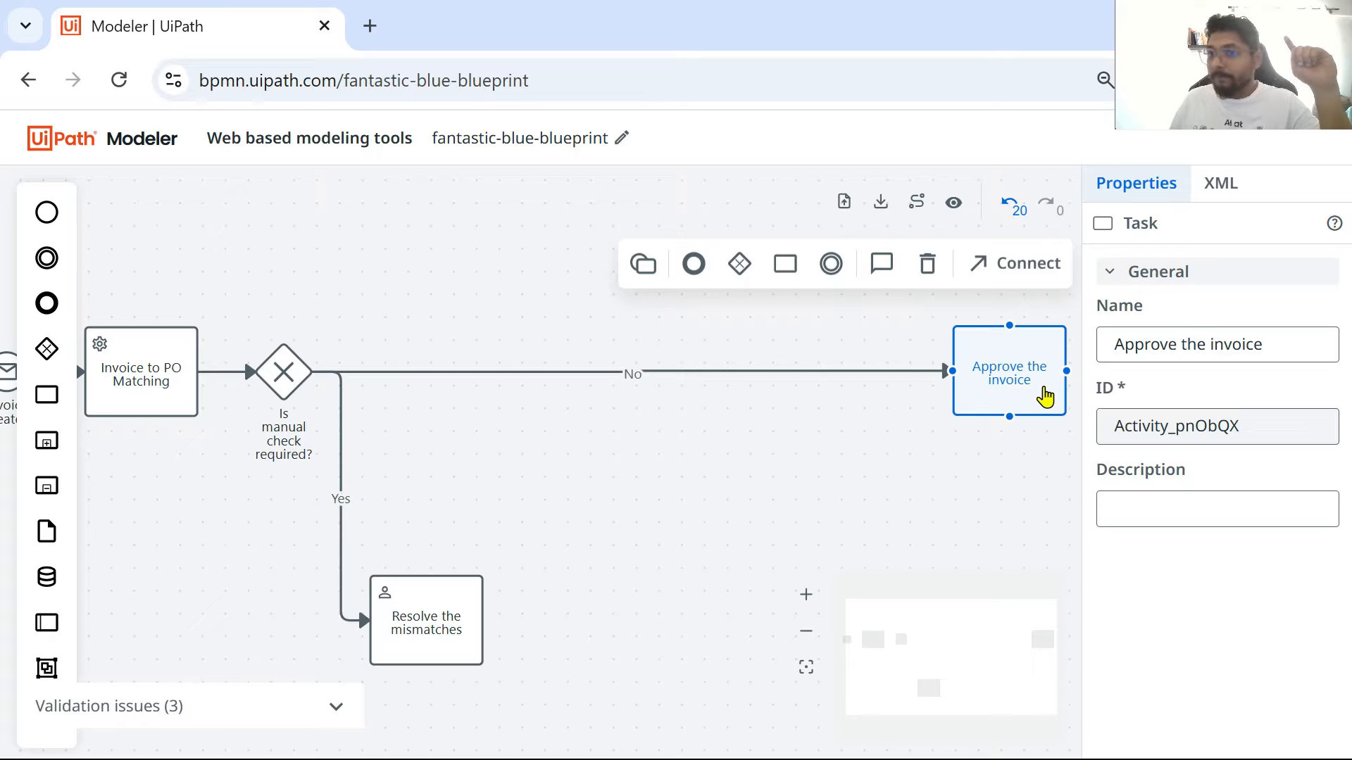
- Change the "Approve the invoice" task into a User task
left_click(652, 281)
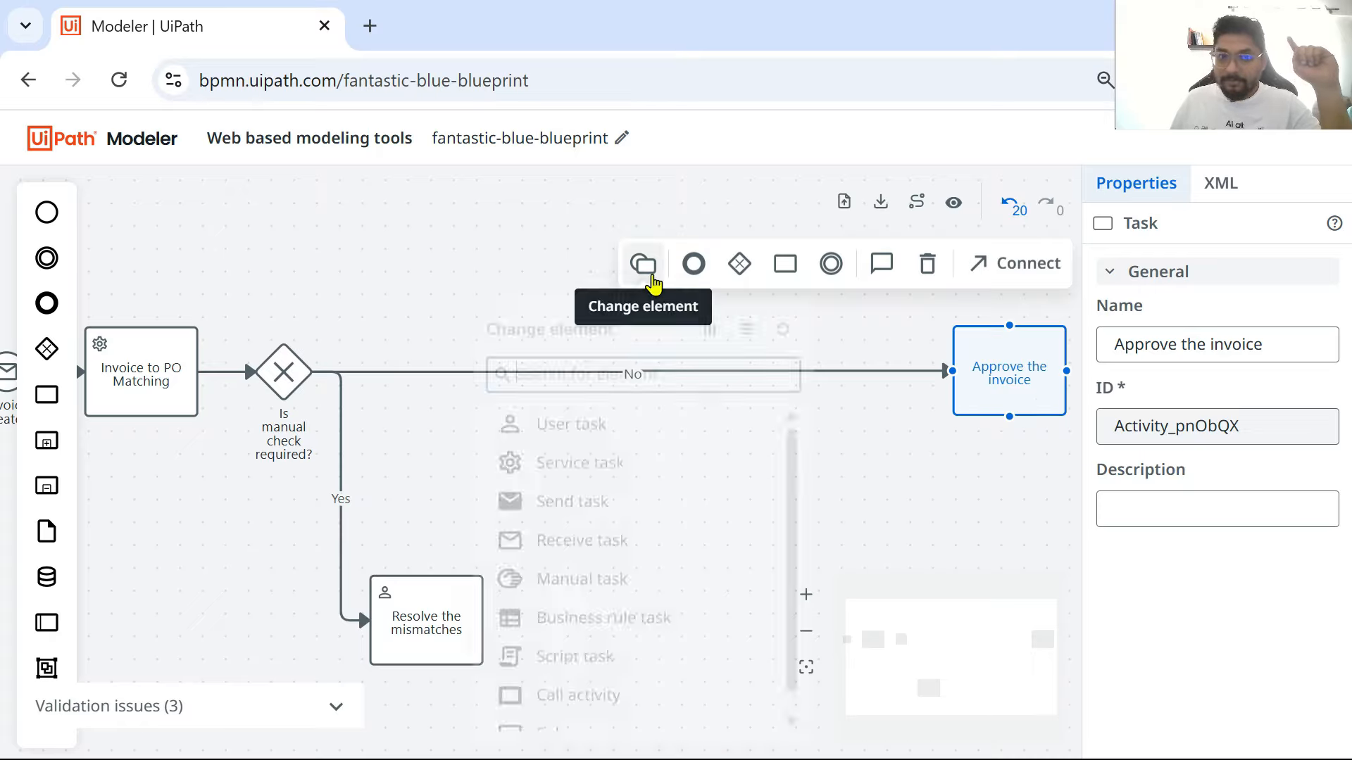
left_click(595, 419)
left_click(975, 475)
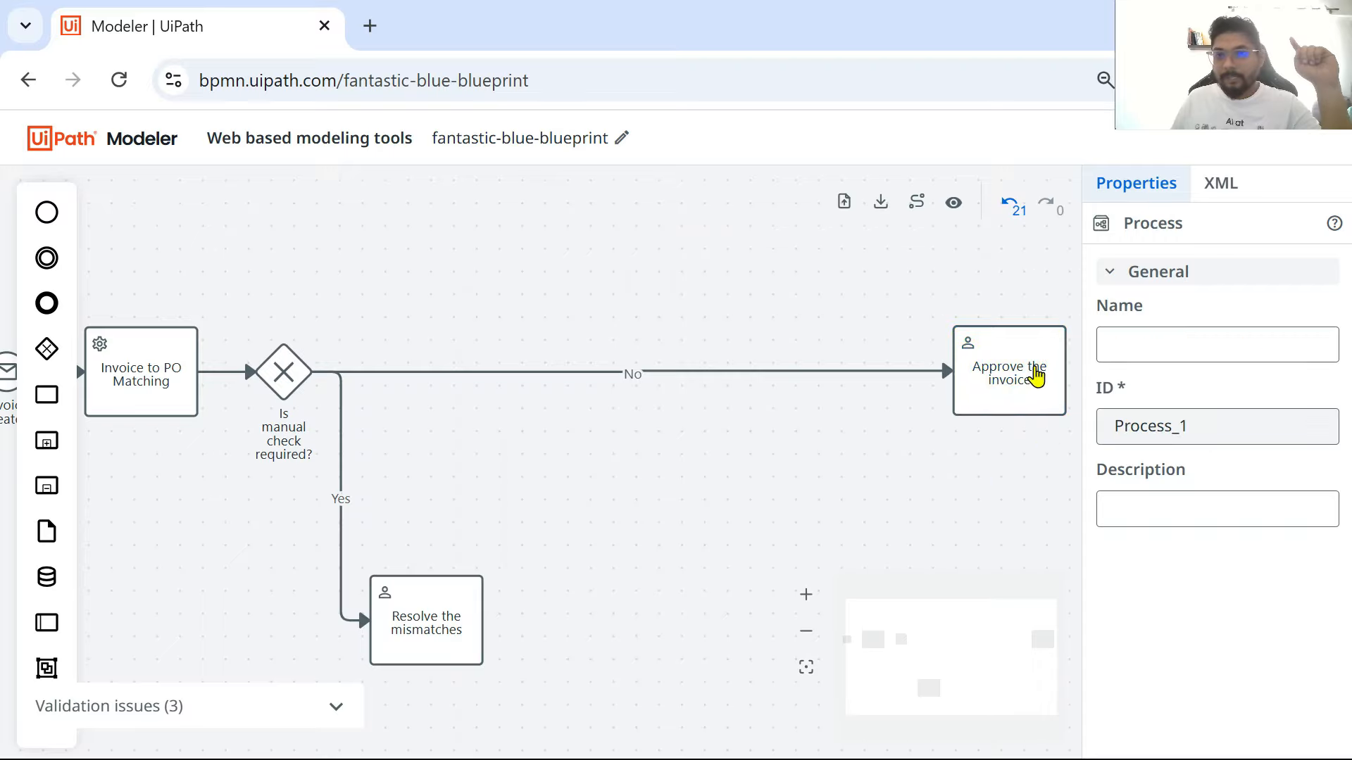
- Append an exclusive gateway to the "Approve the invoice" task and label it "Approved?"
left_click(1036, 375)
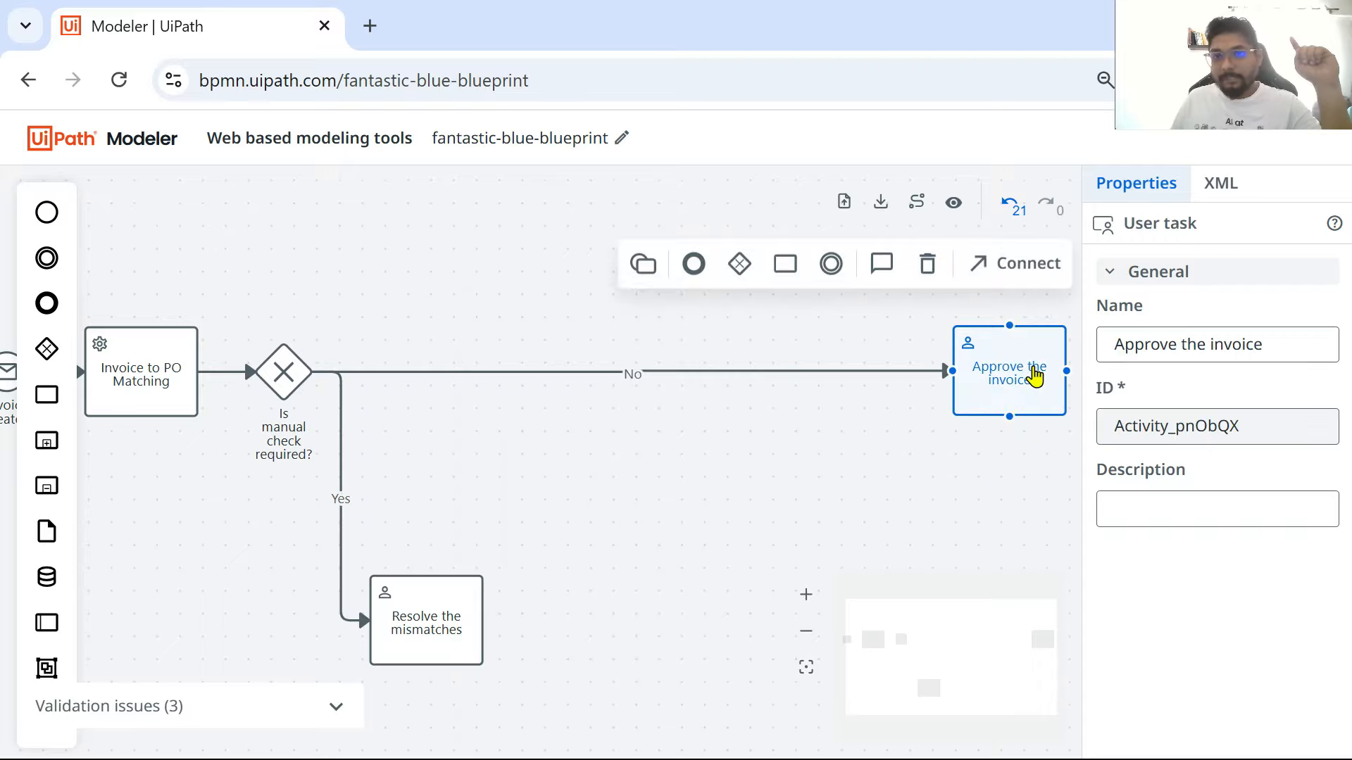
left_click(739, 264)
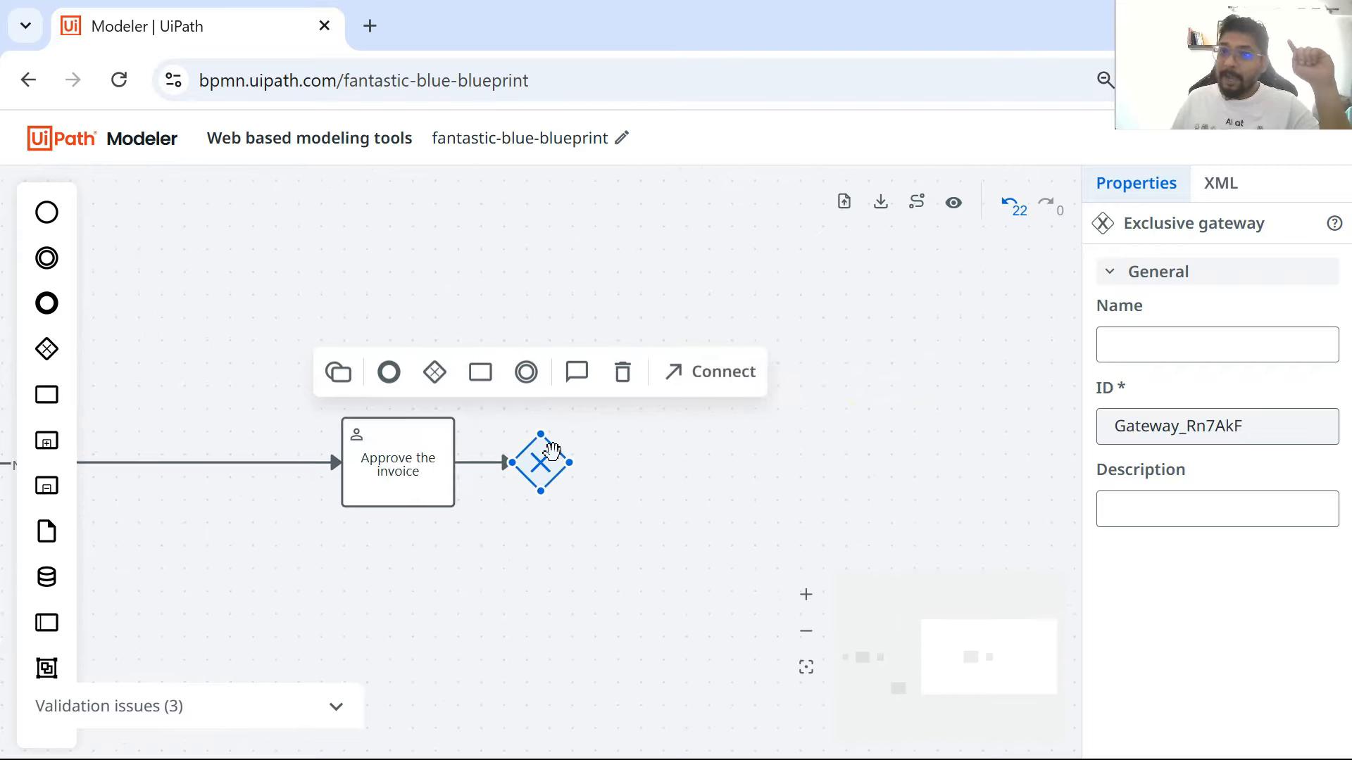
scroll(651, 495, "down", 1)
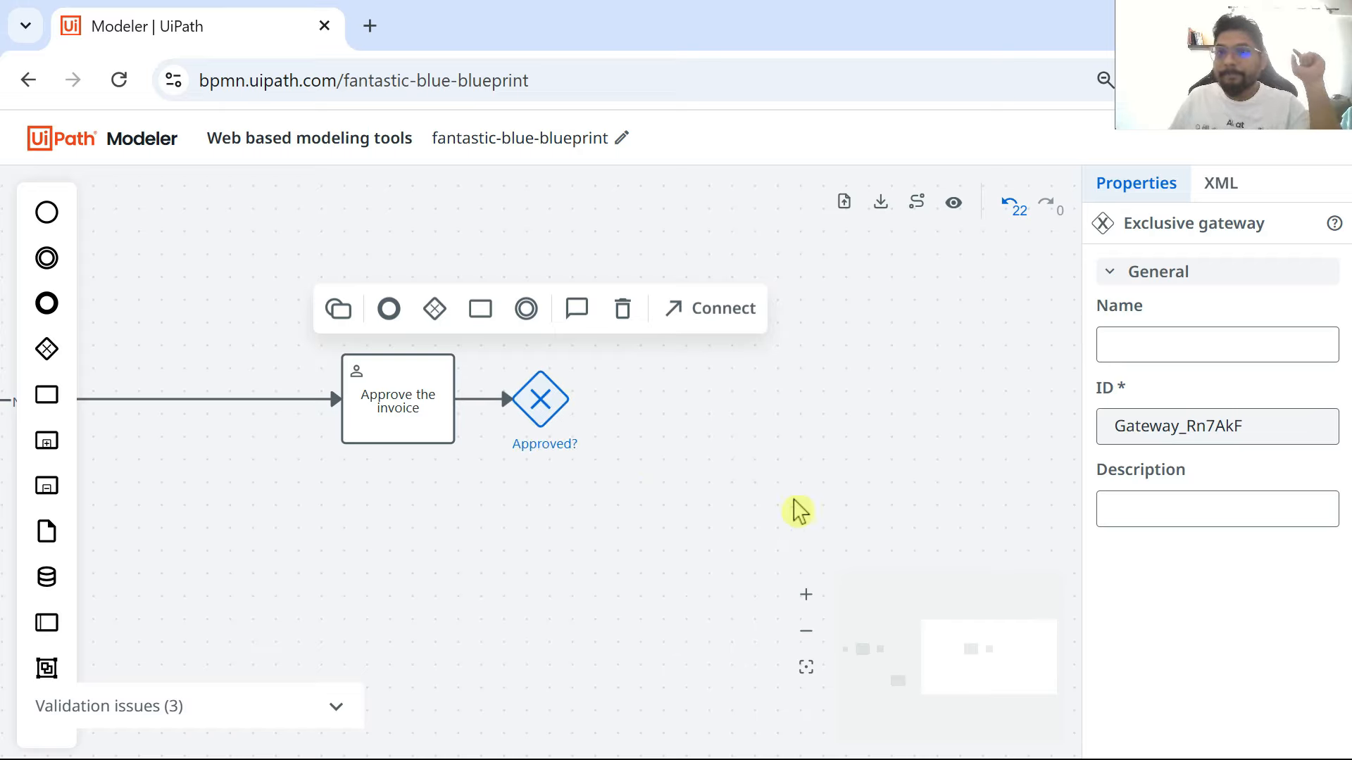
- Add a task after the "Approved?" gateway and name it "Post the invoice in SAP"
left_click(554, 390)
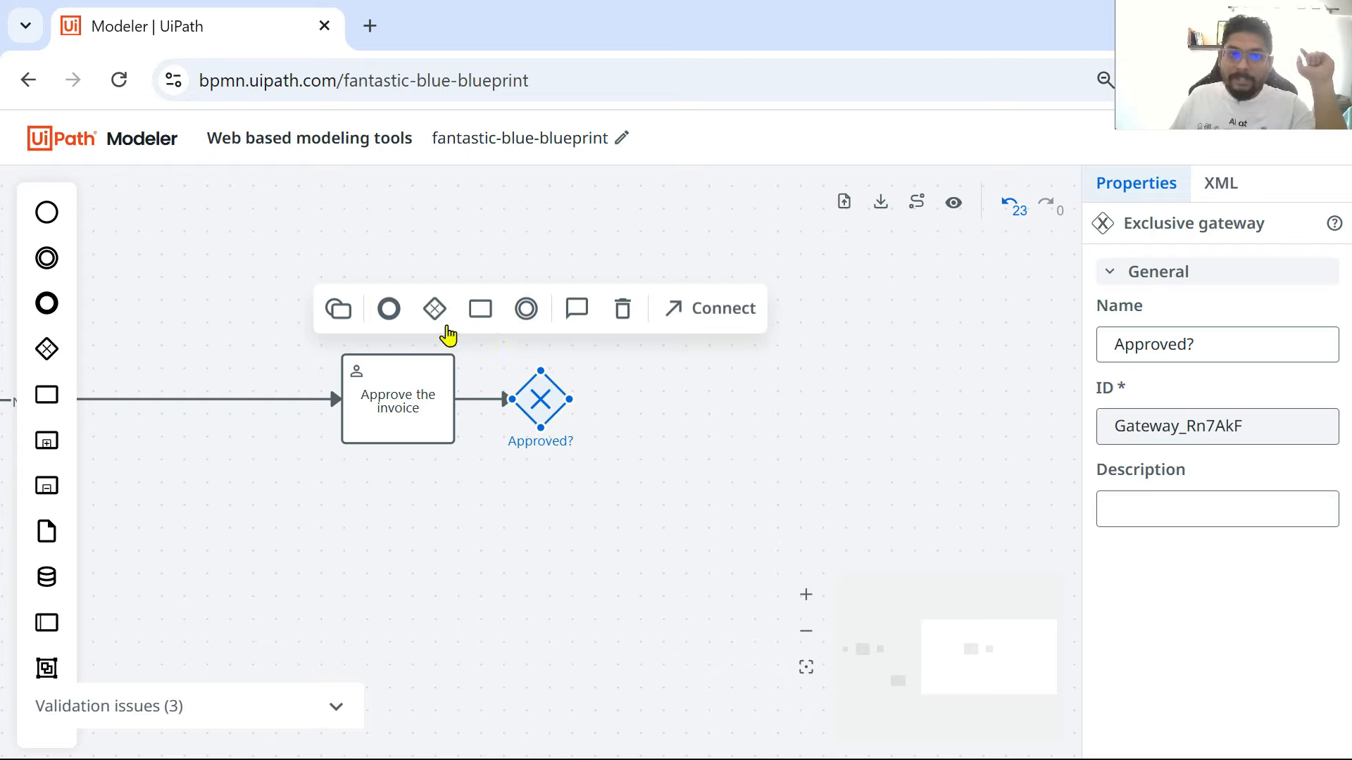
left_click(479, 311)
left_click(686, 360)
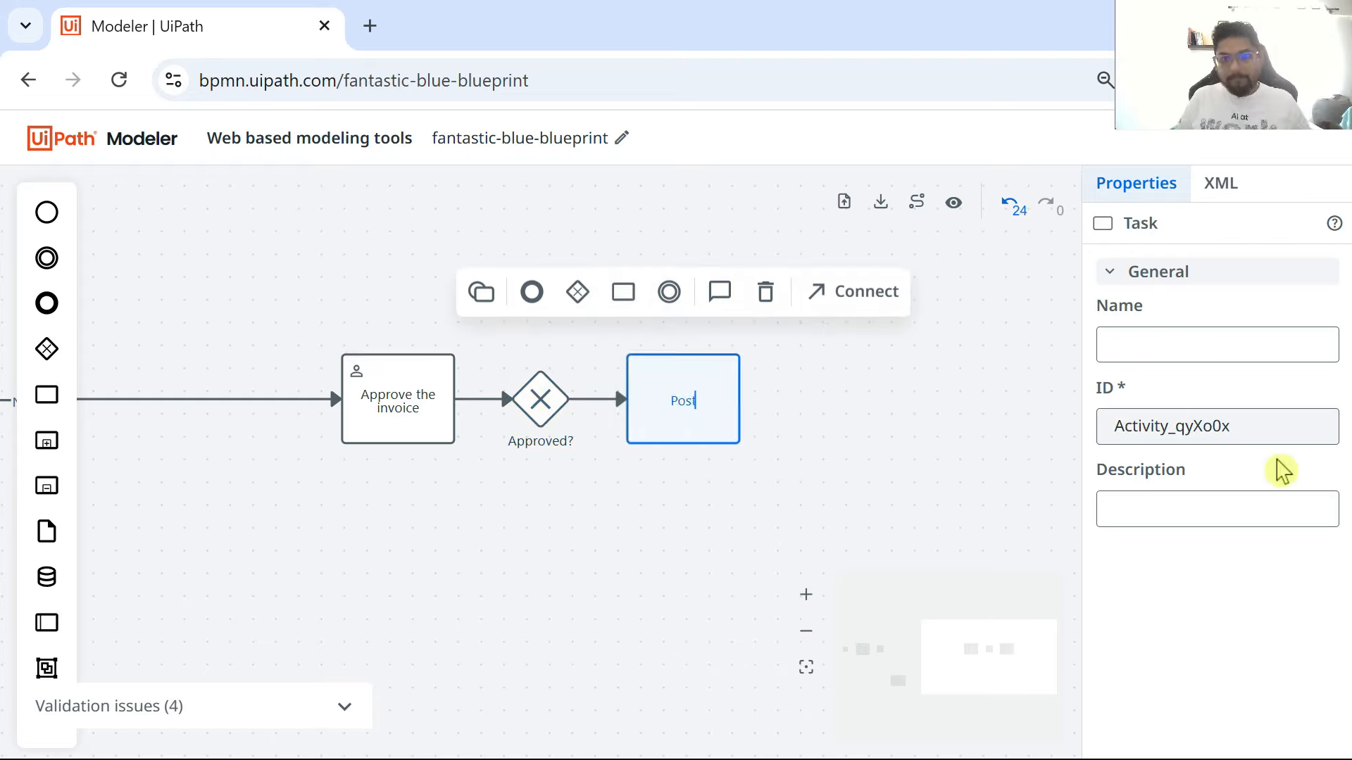
type("Post th")
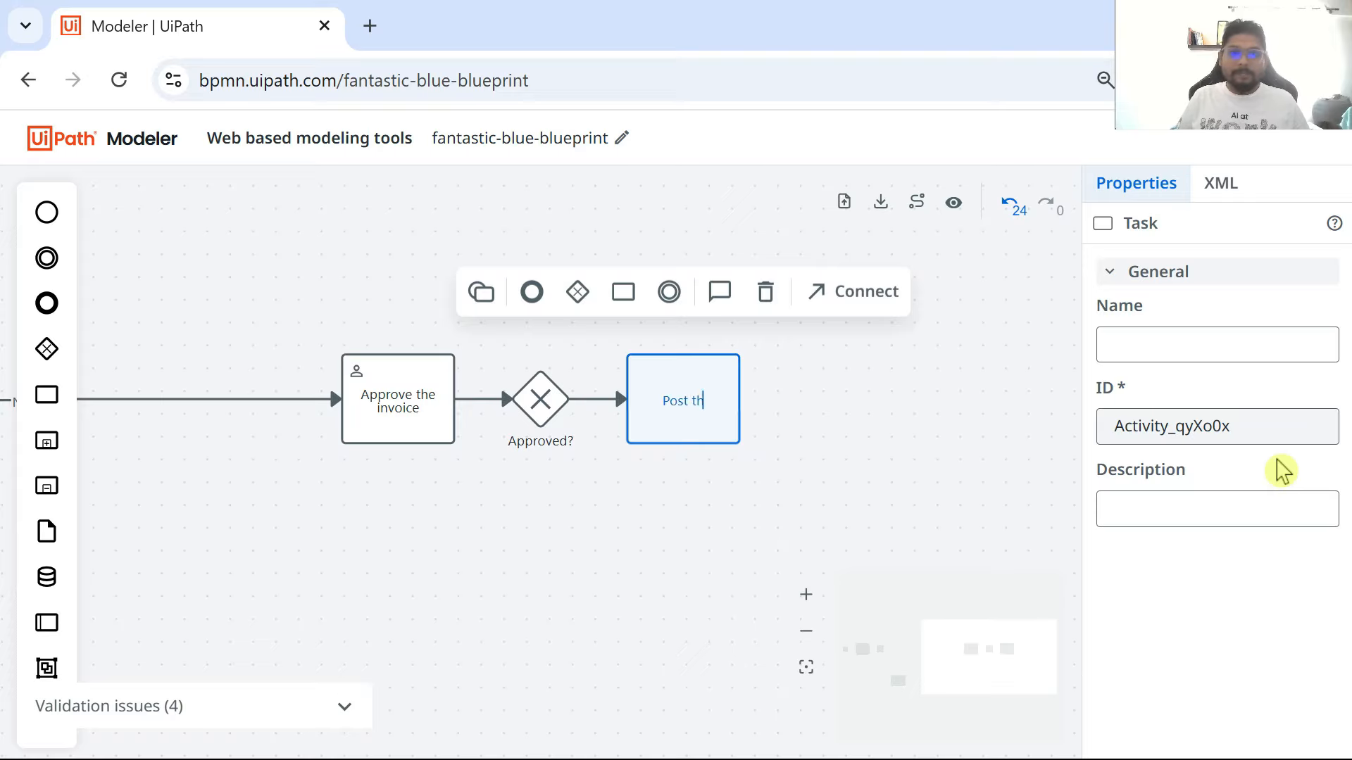
type("e invoice in")
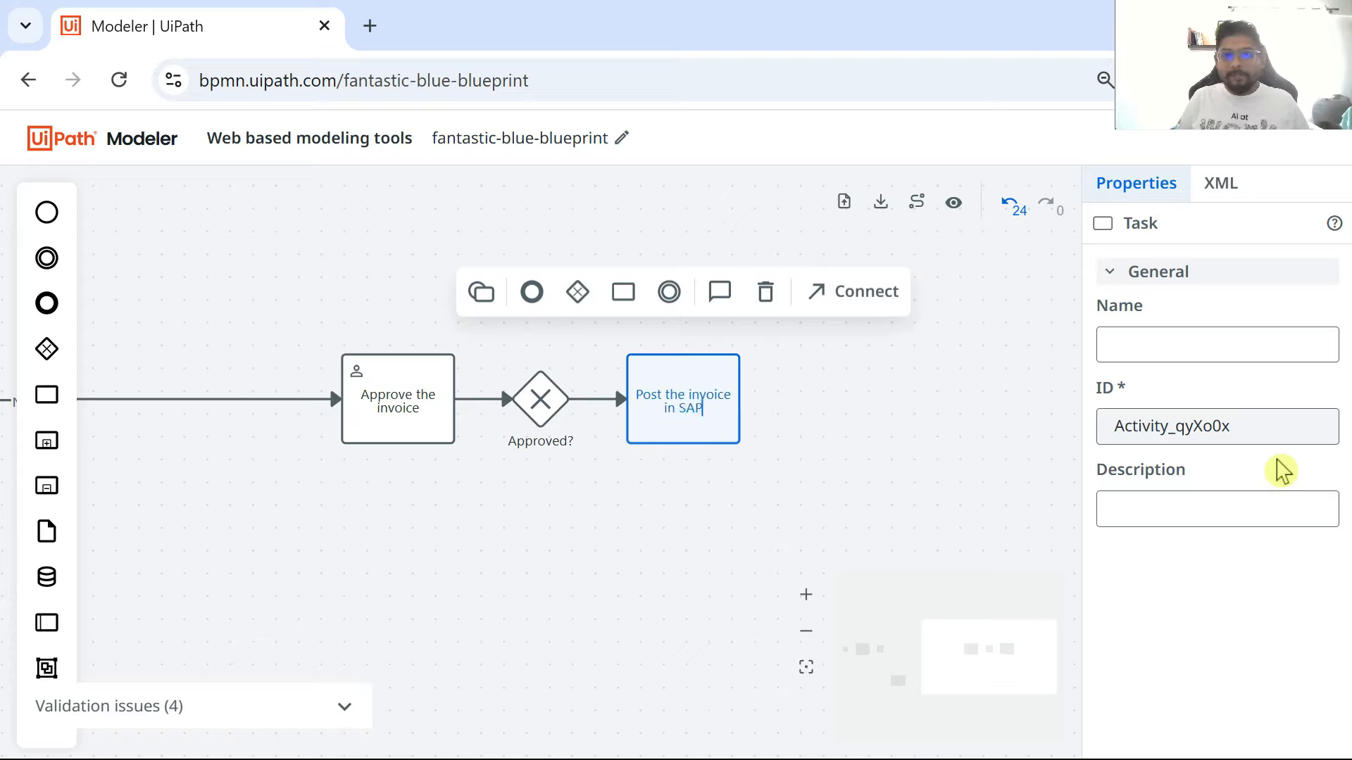
type(" SAP")
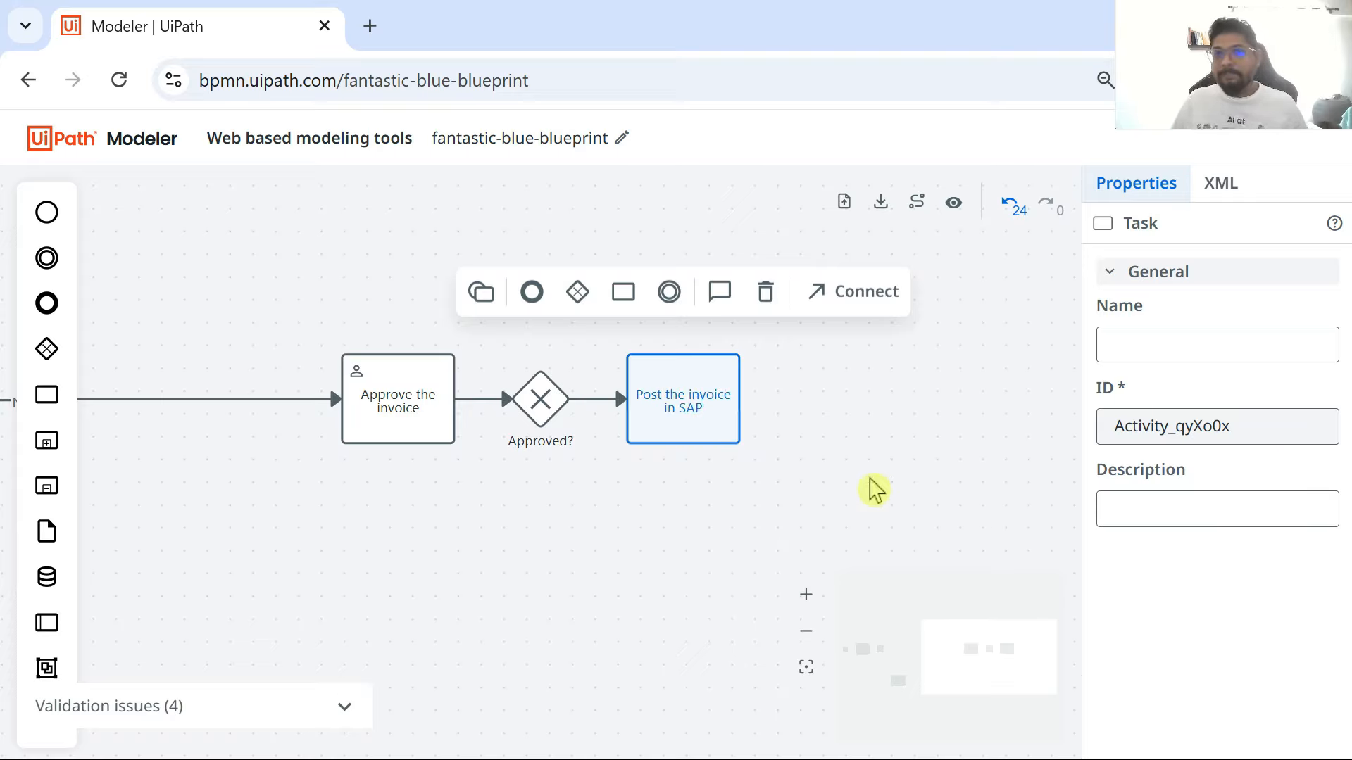
- Append an end event to the "Post the invoice in SAP" task and name it "End"
left_click(535, 293)
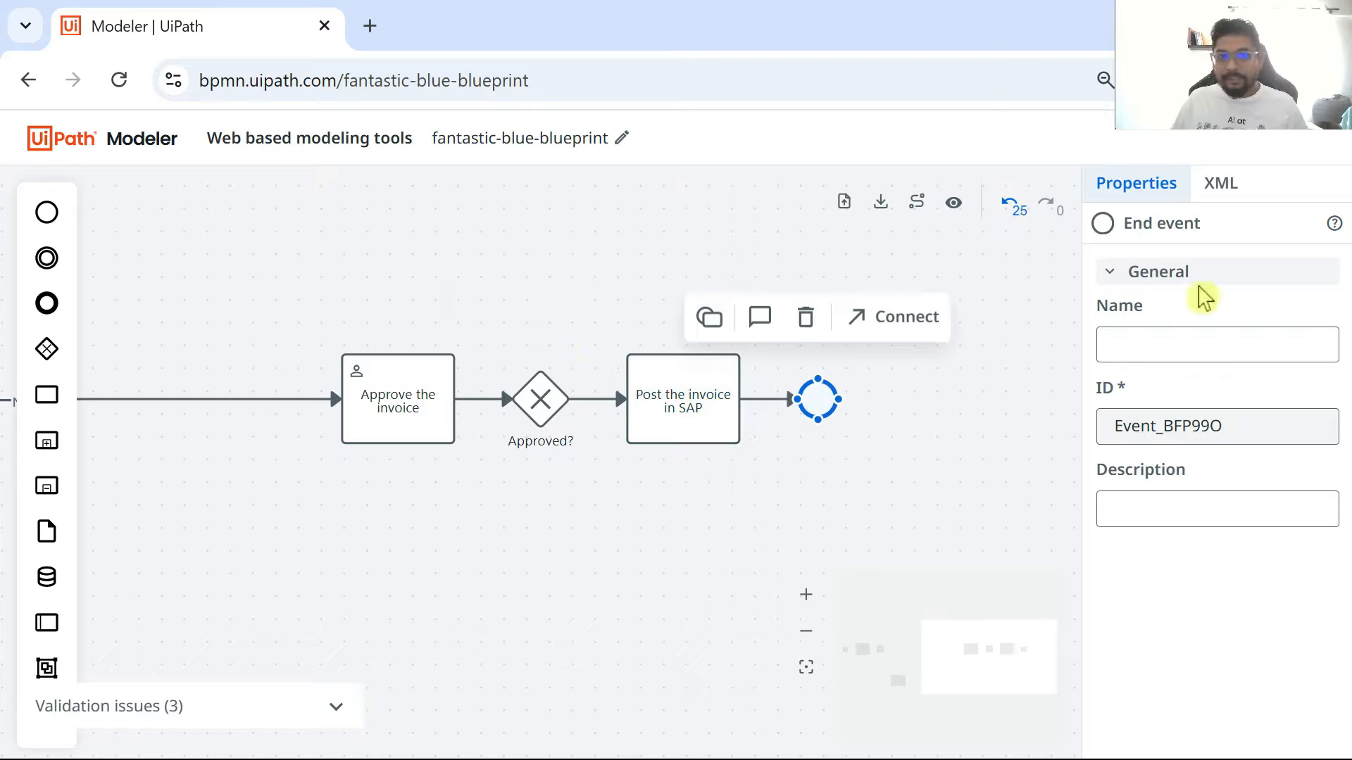
left_click(1121, 343)
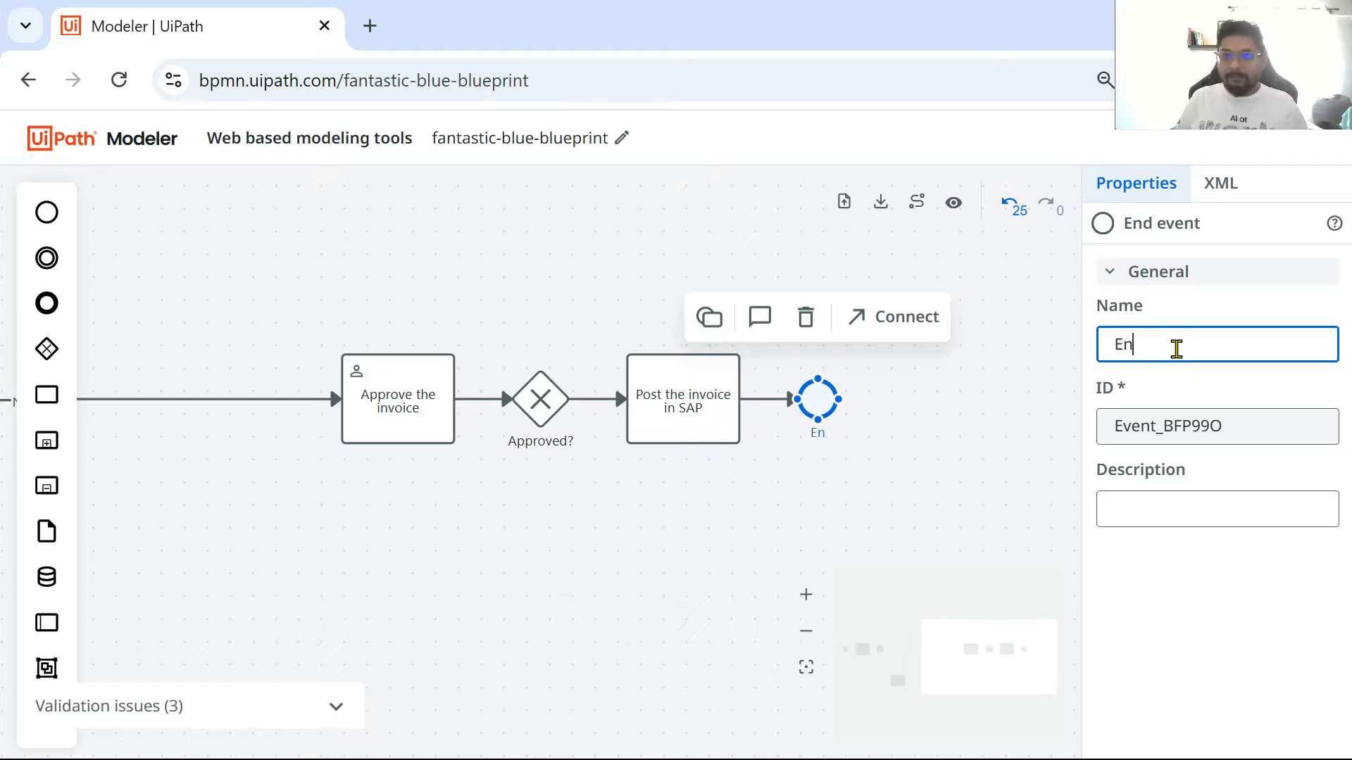
left_click(592, 501)
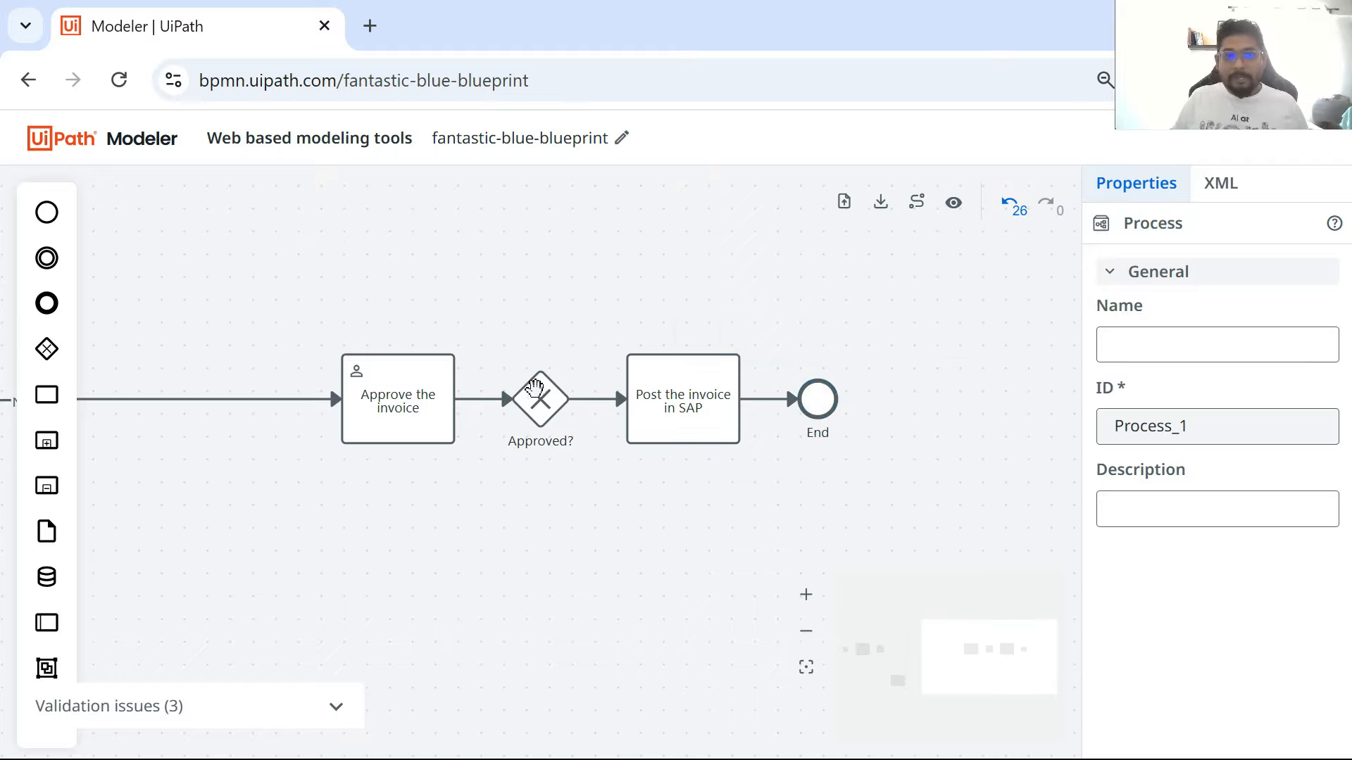
- Label the sequence flow from the "Approved?" gateway to the SAP posting task "Yes"
left_click(598, 399)
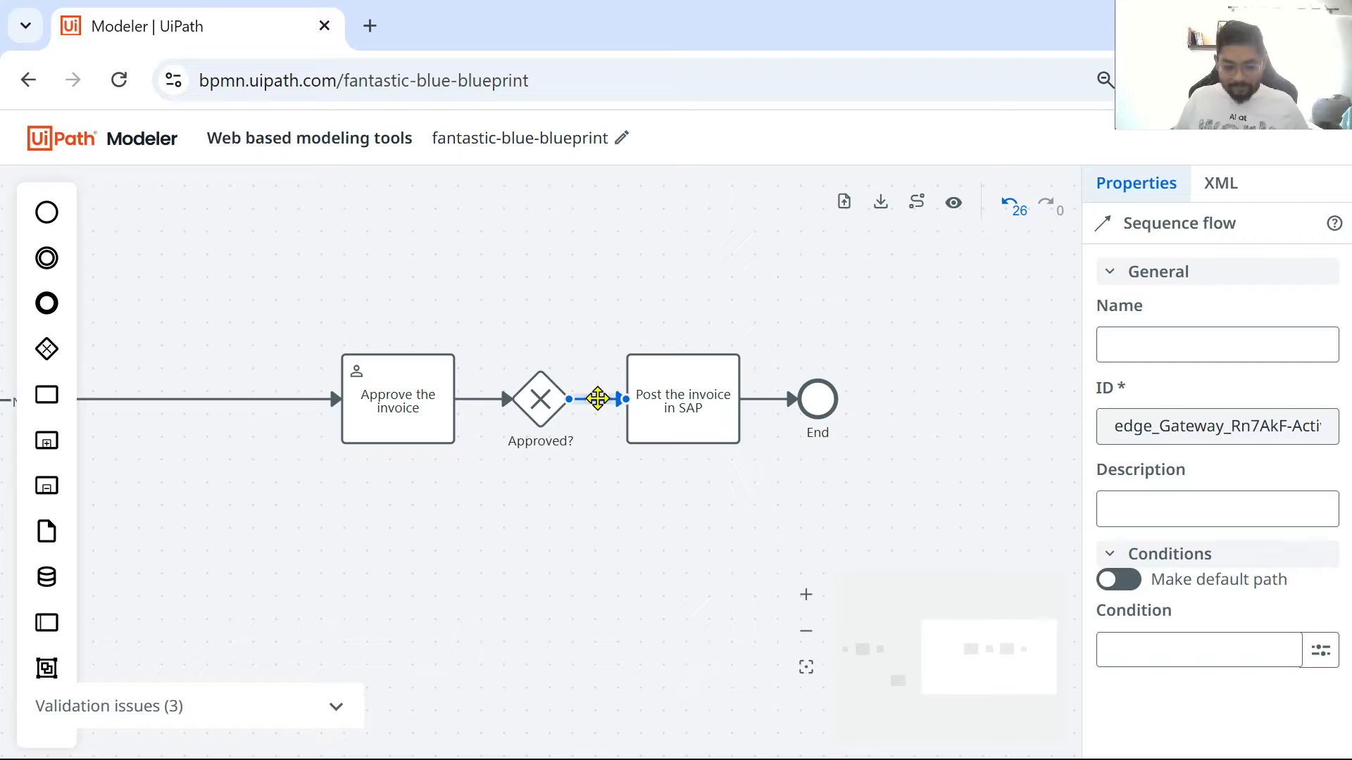
left_click(730, 492)
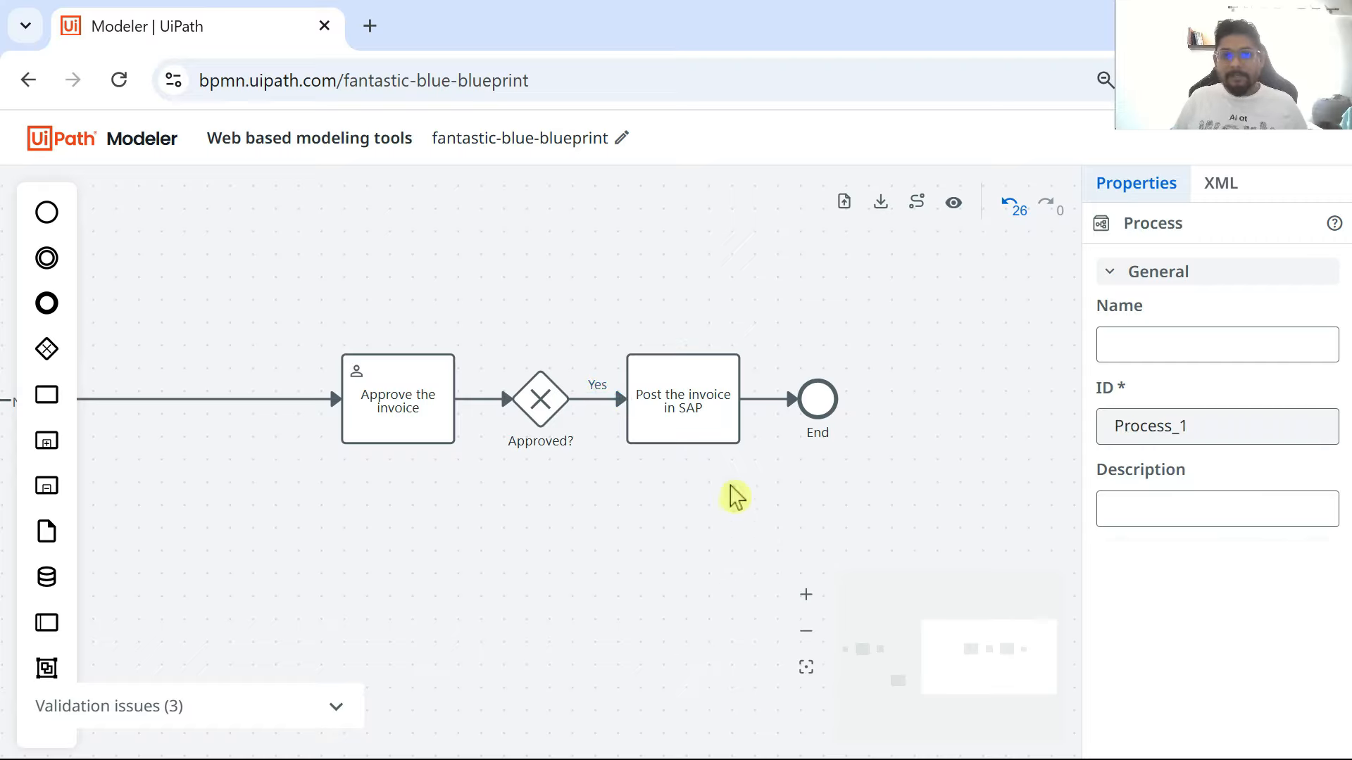
left_click(716, 397)
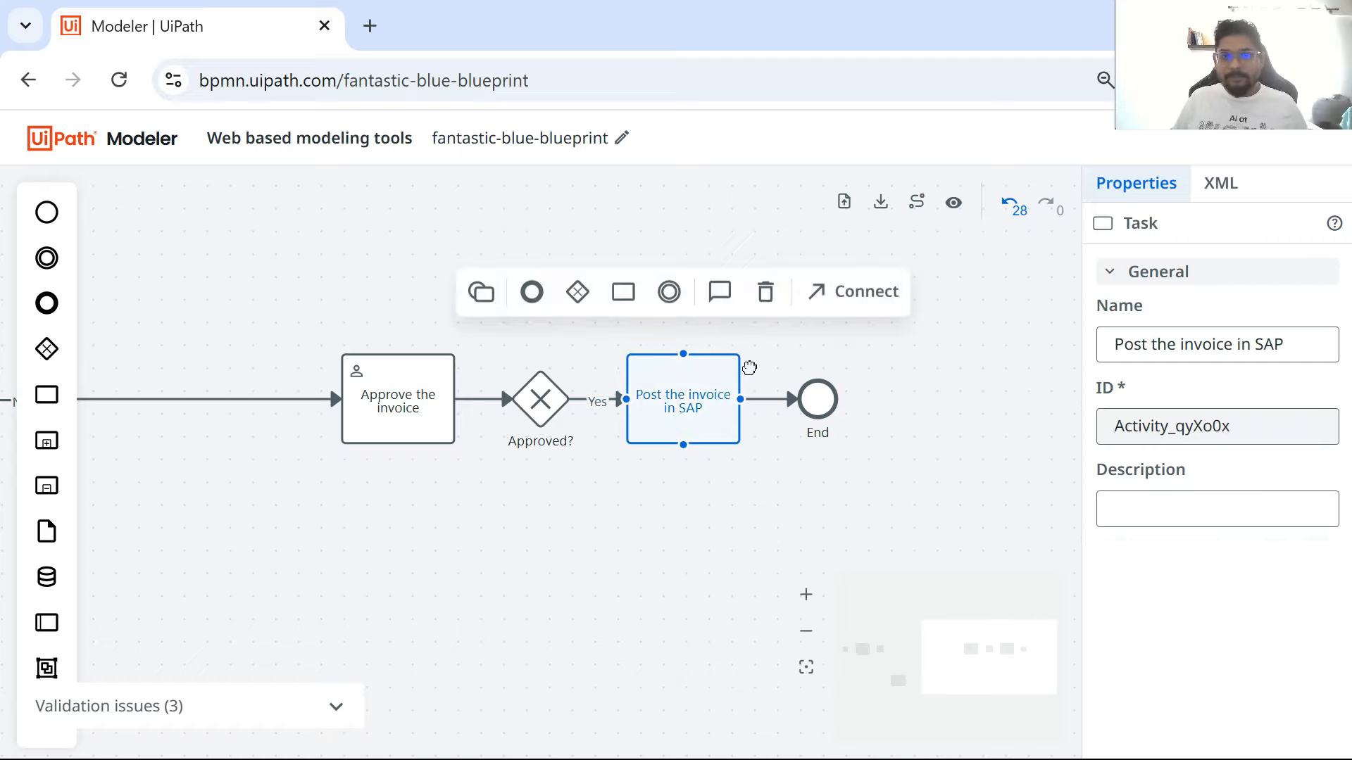
- Move the End event below the main line and shift the SAP posting task slightly farther from the "Approved?" gateway
left_click_drag(829, 405, 871, 563)
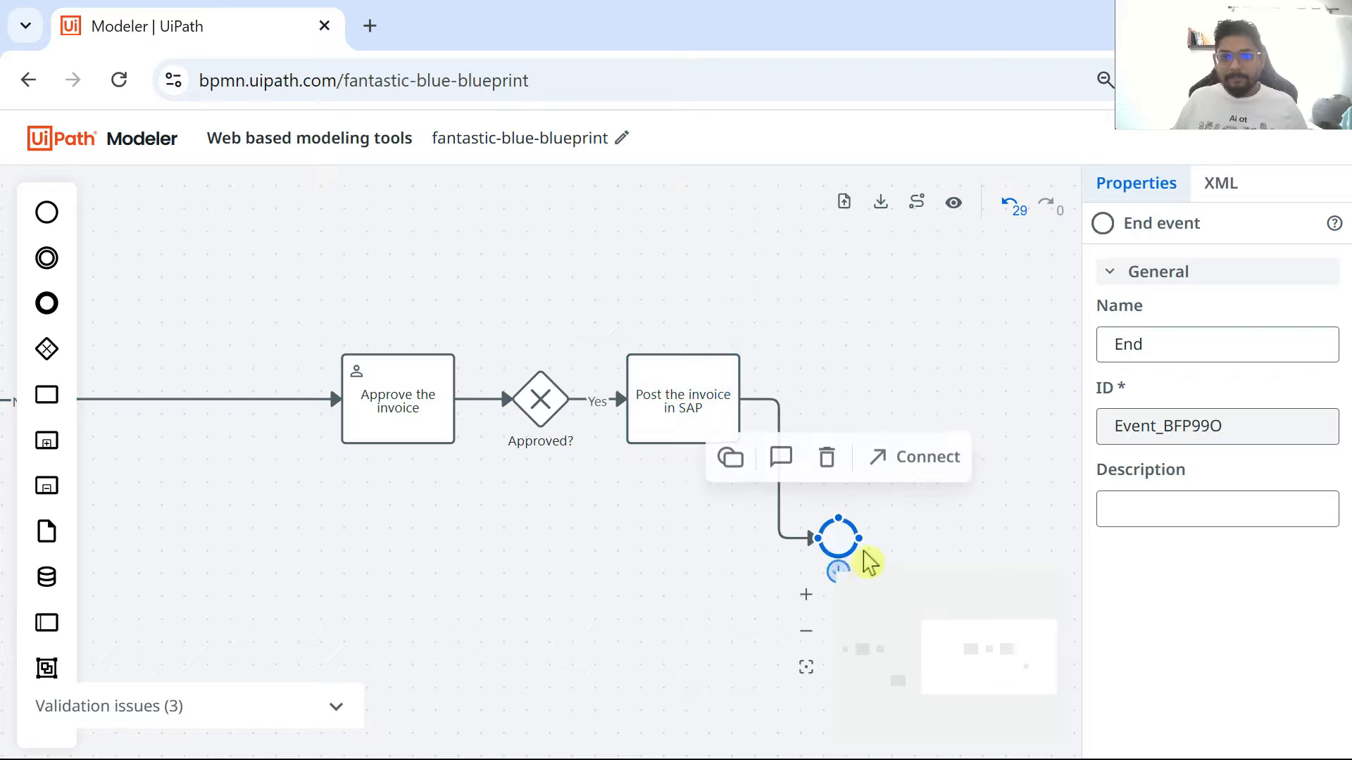
left_click_drag(719, 362, 754, 415)
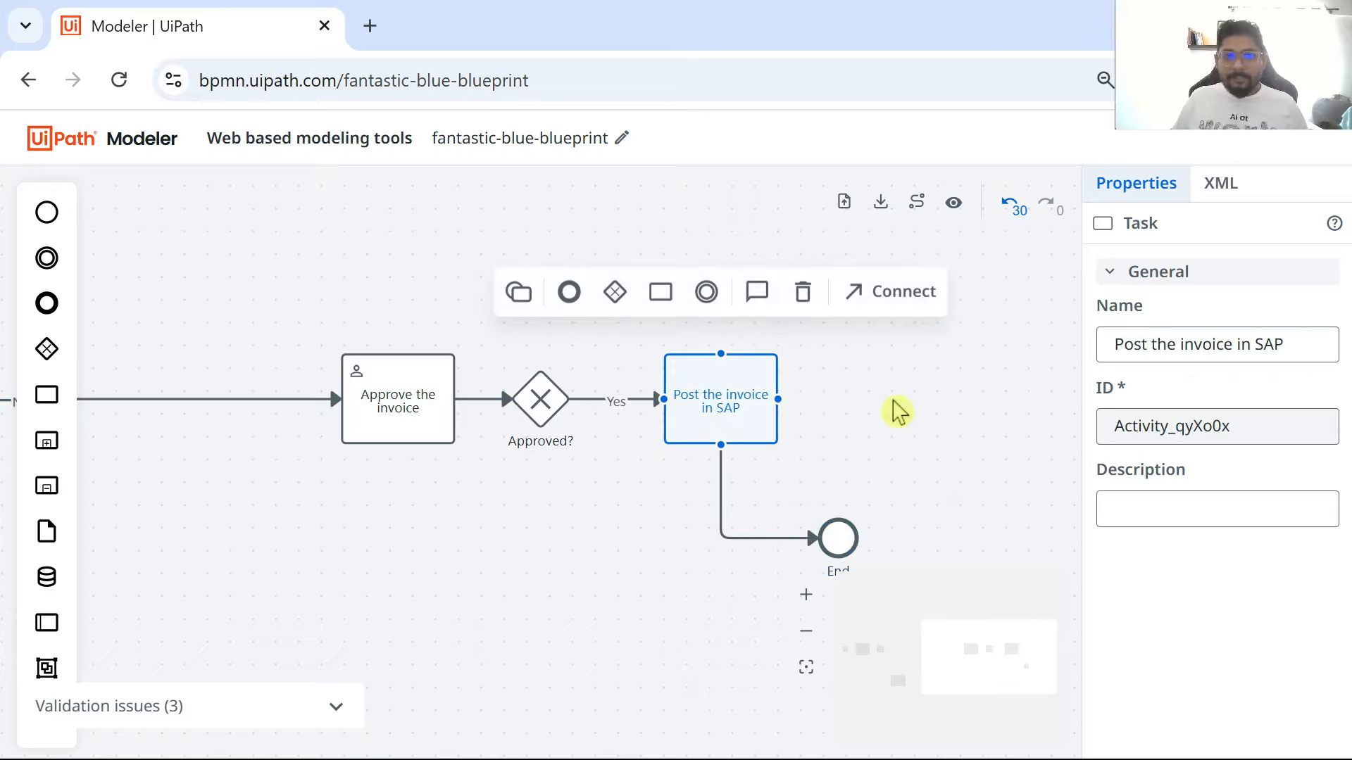
left_click(898, 412)
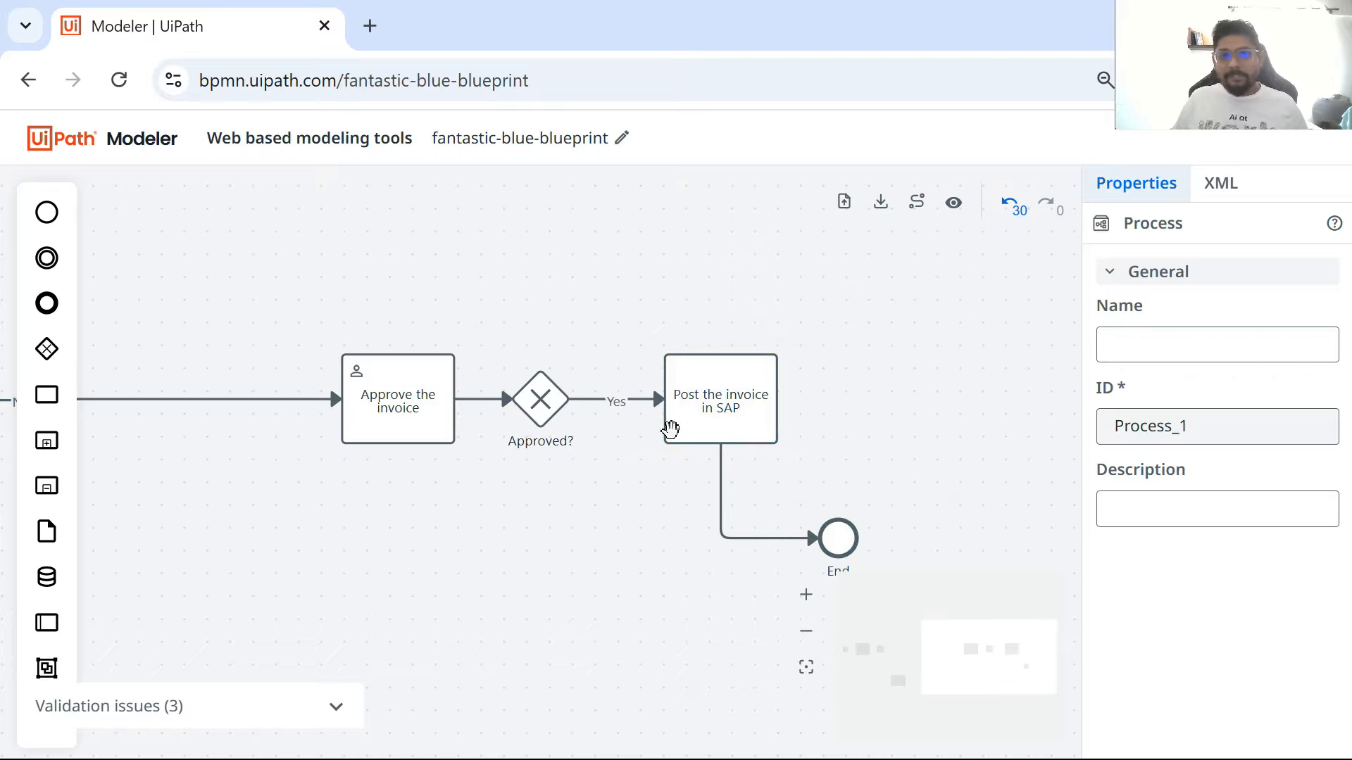
- Branch a new task off the "Approved?" gateway, place it directly below, and label the connecting flow "No"
left_click(544, 409)
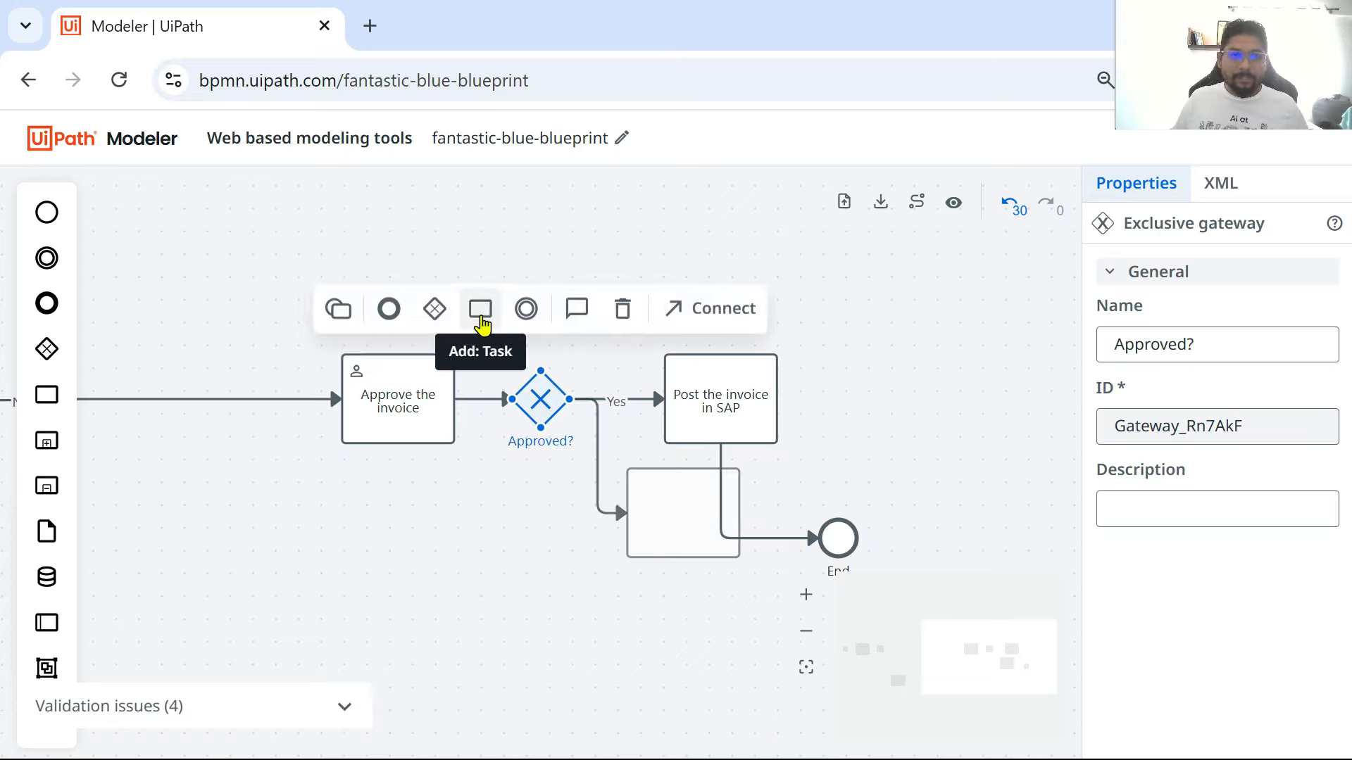
left_click(482, 310)
left_click_drag(661, 486, 517, 614)
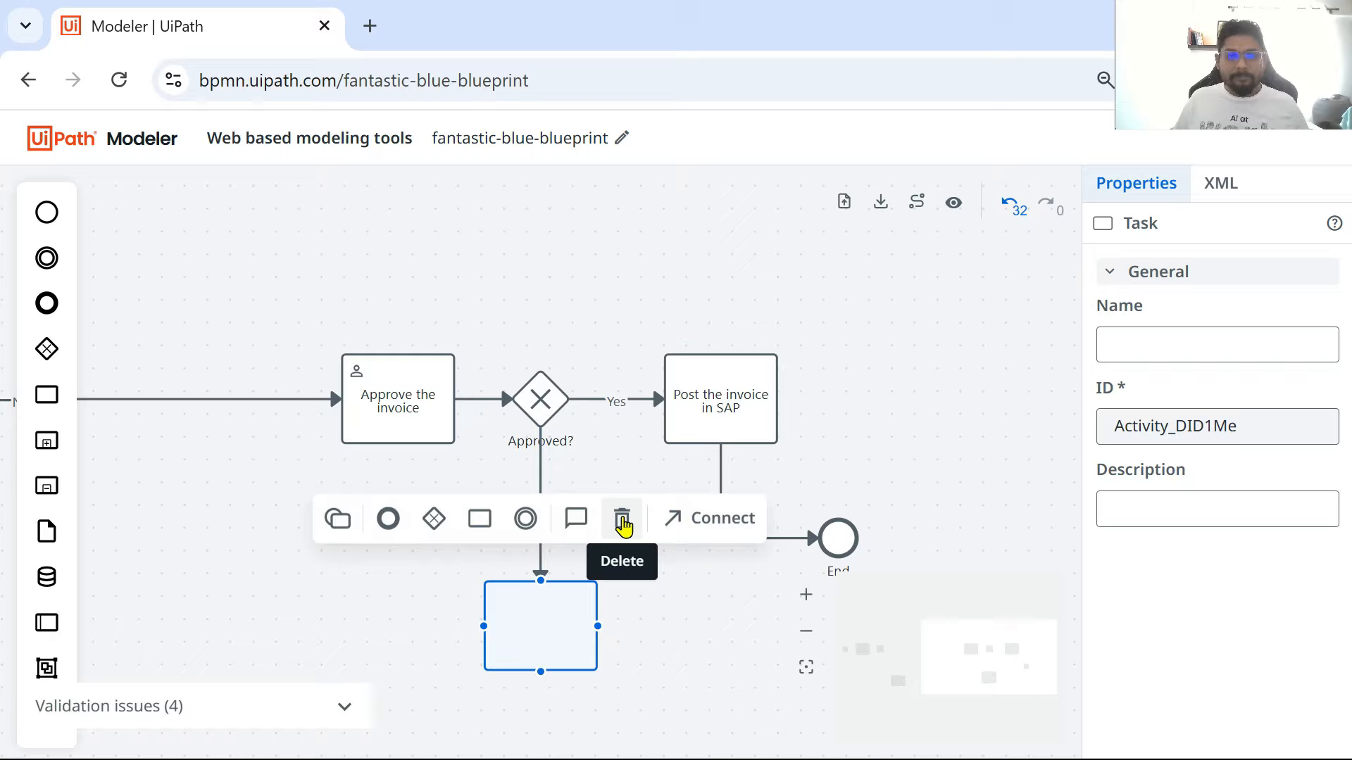
left_click(541, 486)
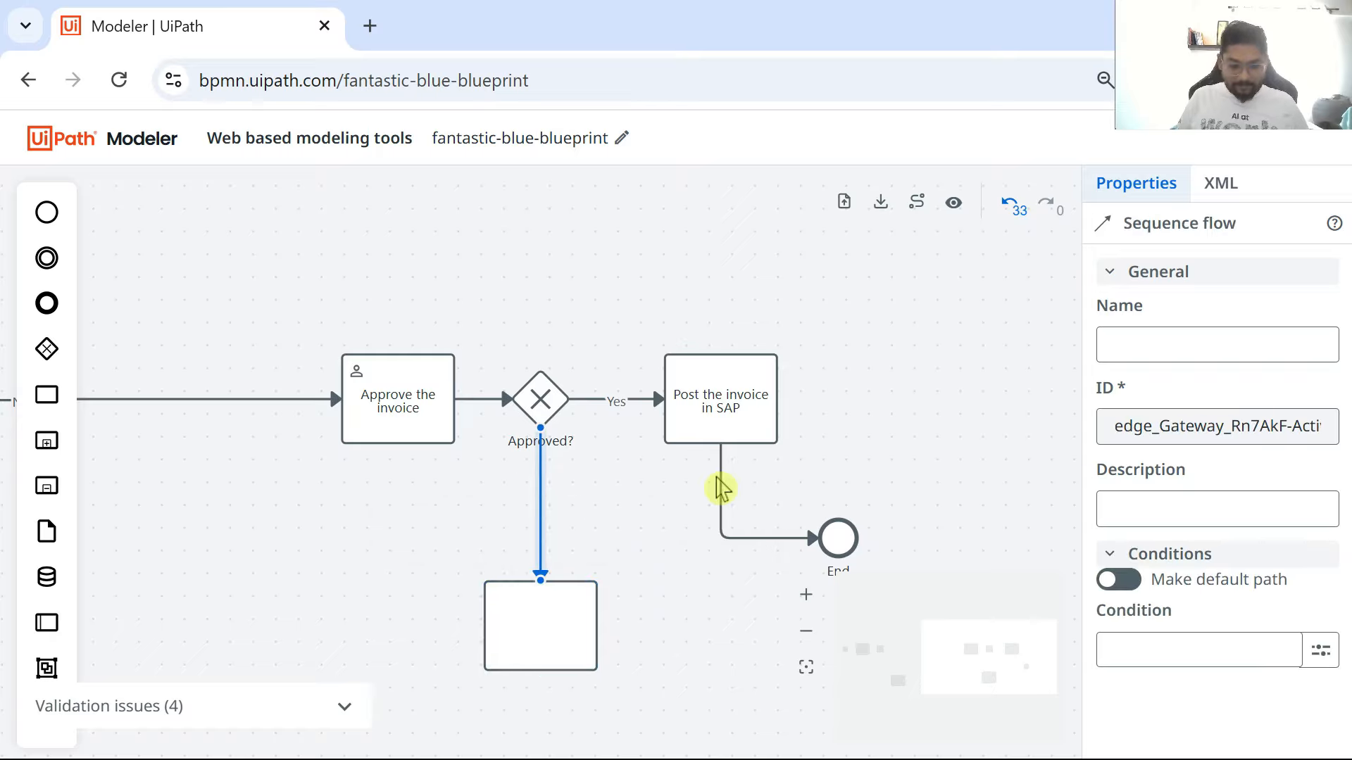
scroll(593, 607, "down", 2)
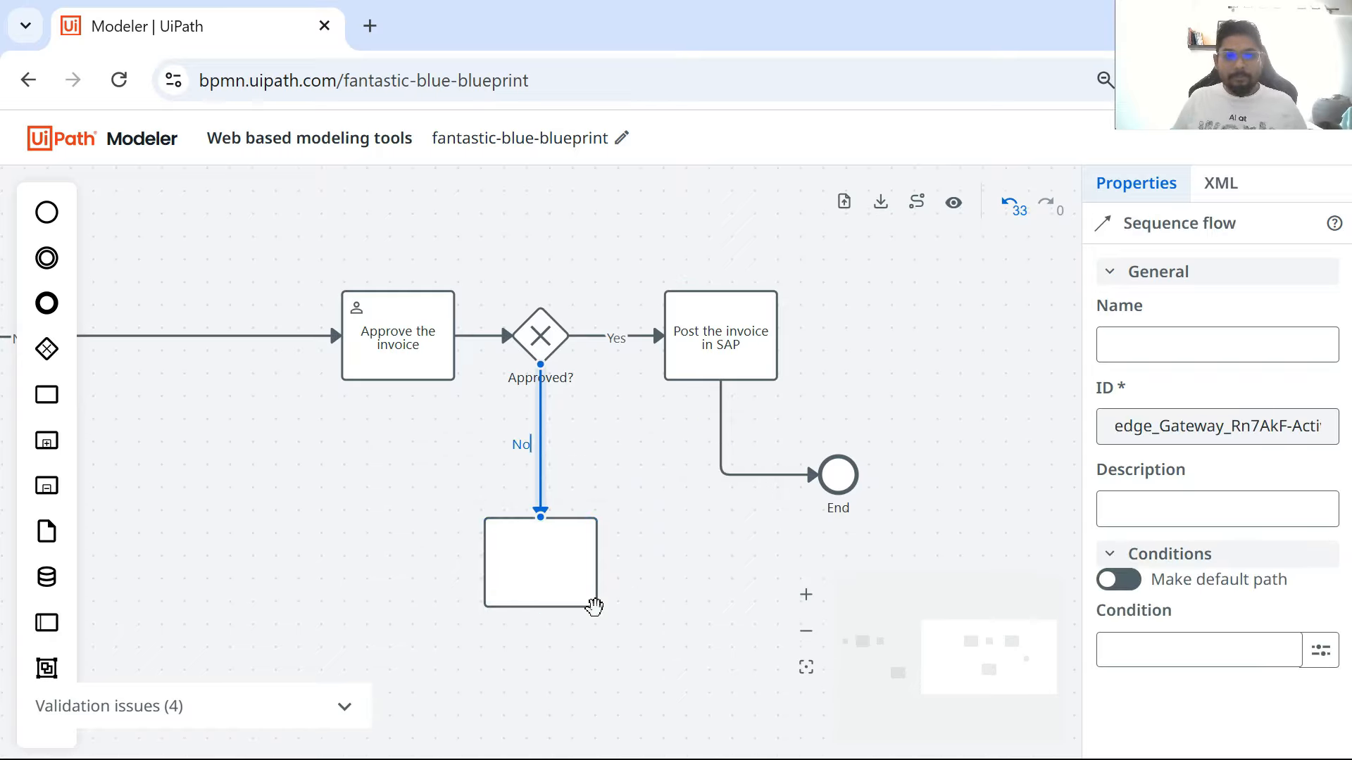
- Change the blank task below the "Approved?" gateway into a Send task
left_click(556, 571)
left_click(339, 455)
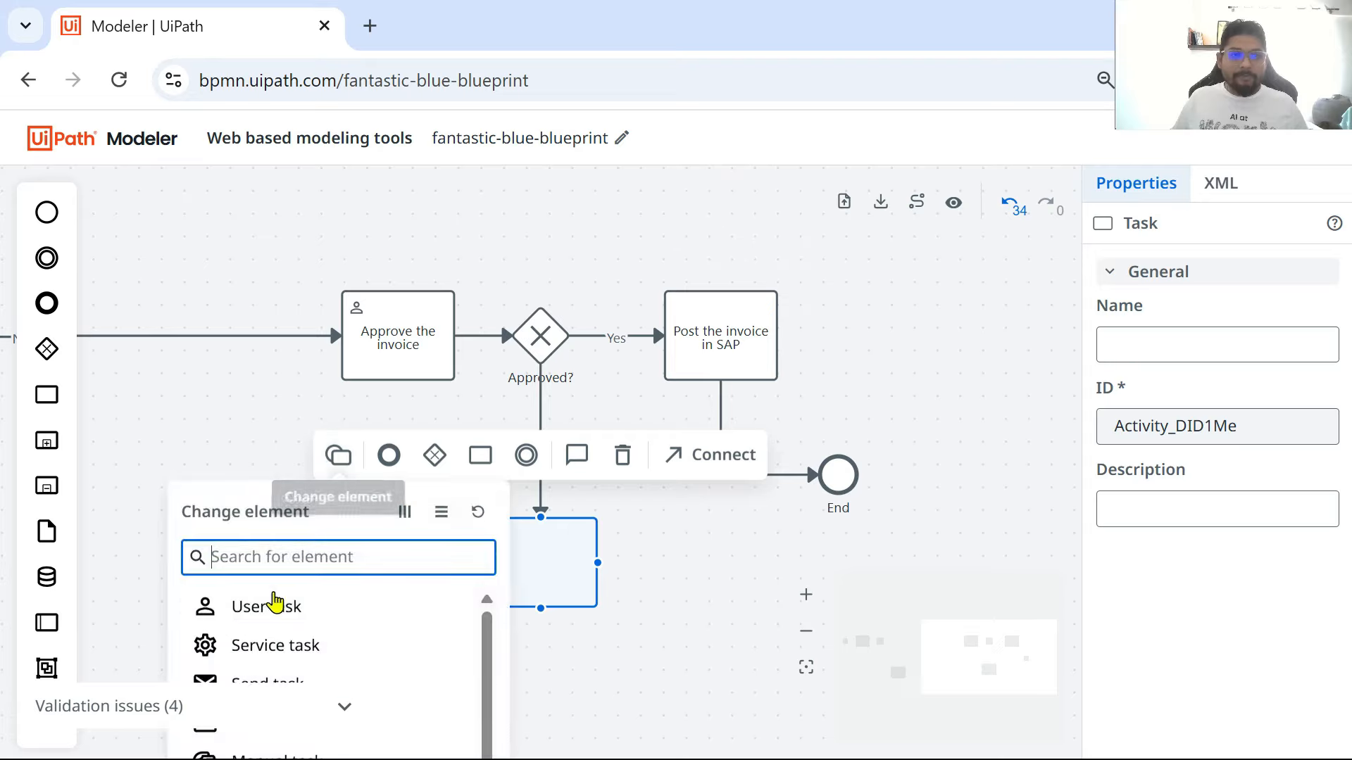
scroll(296, 655, "down", 1)
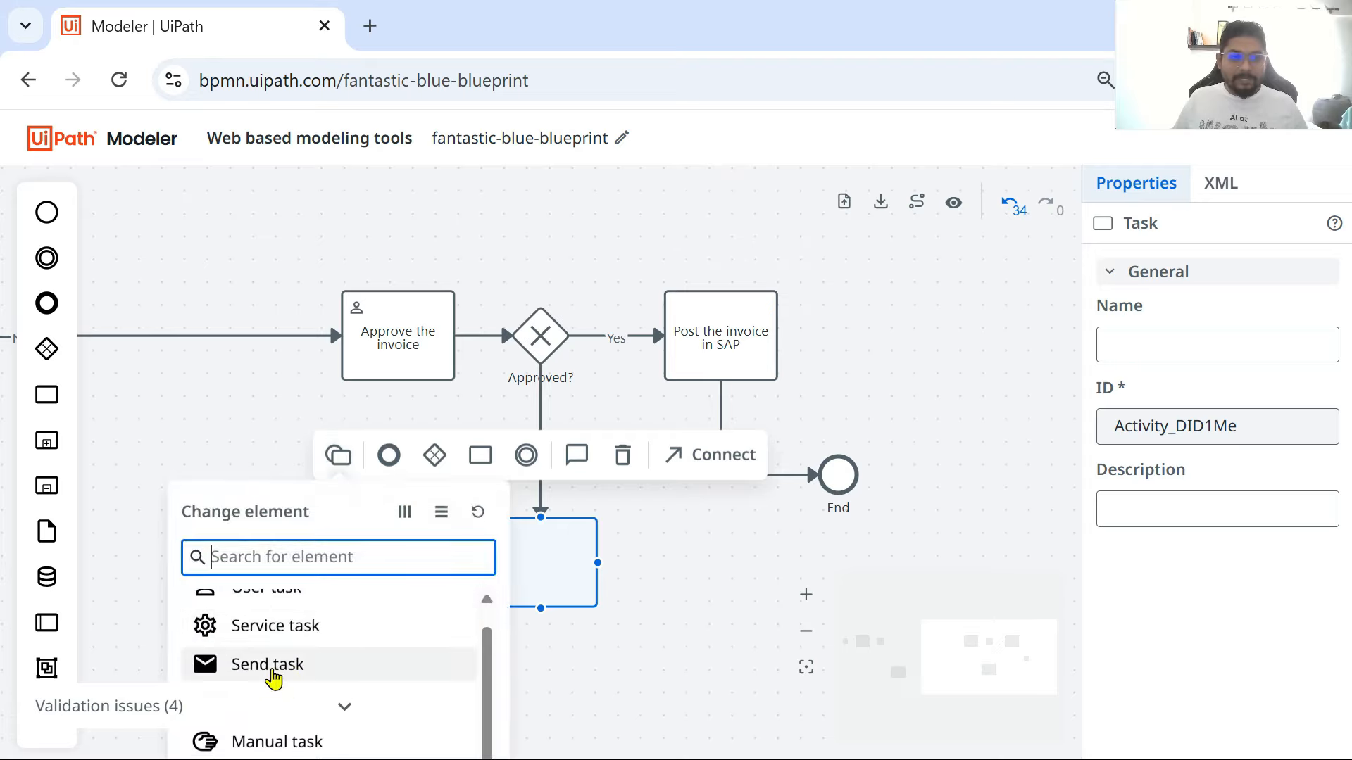
left_click(272, 665)
- Name the send task on the approval No branch "Inform Vendor"
double_click(535, 569)
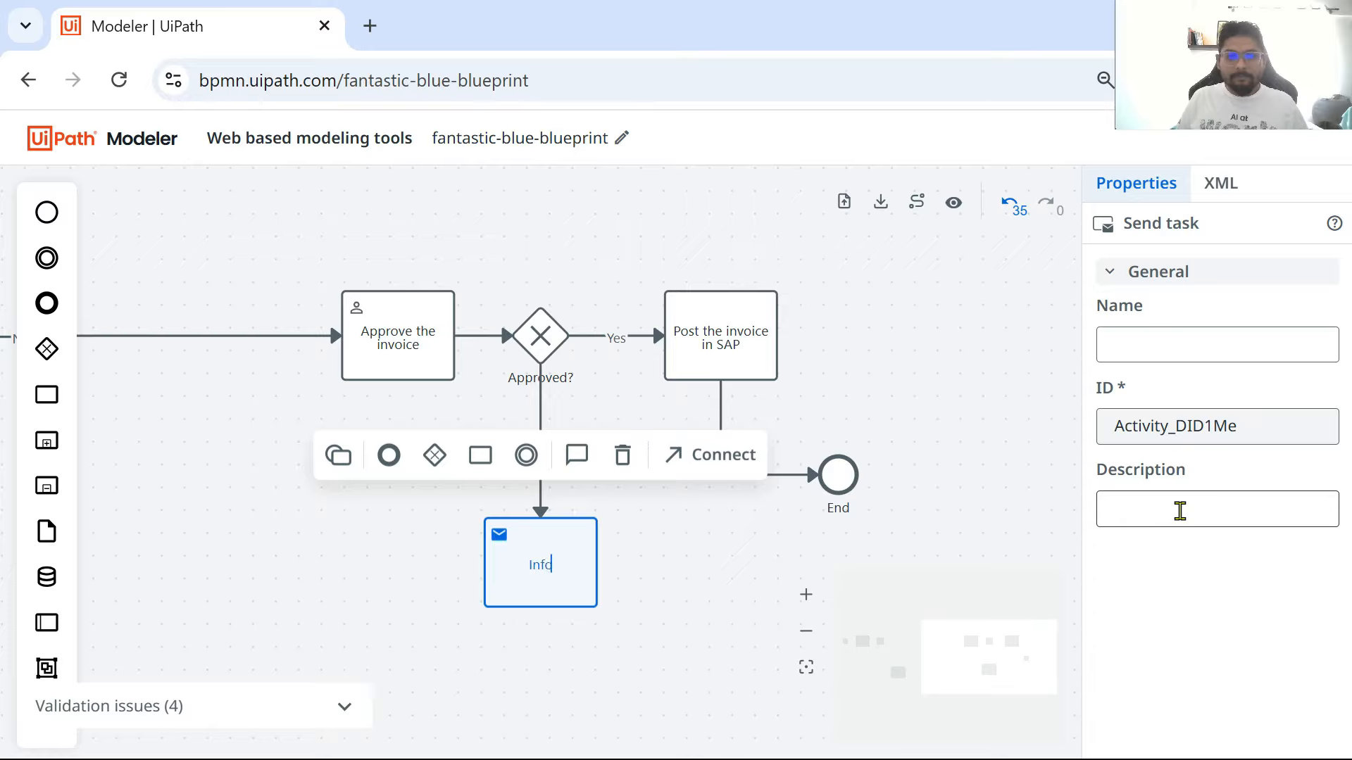
type("Inform Vendor")
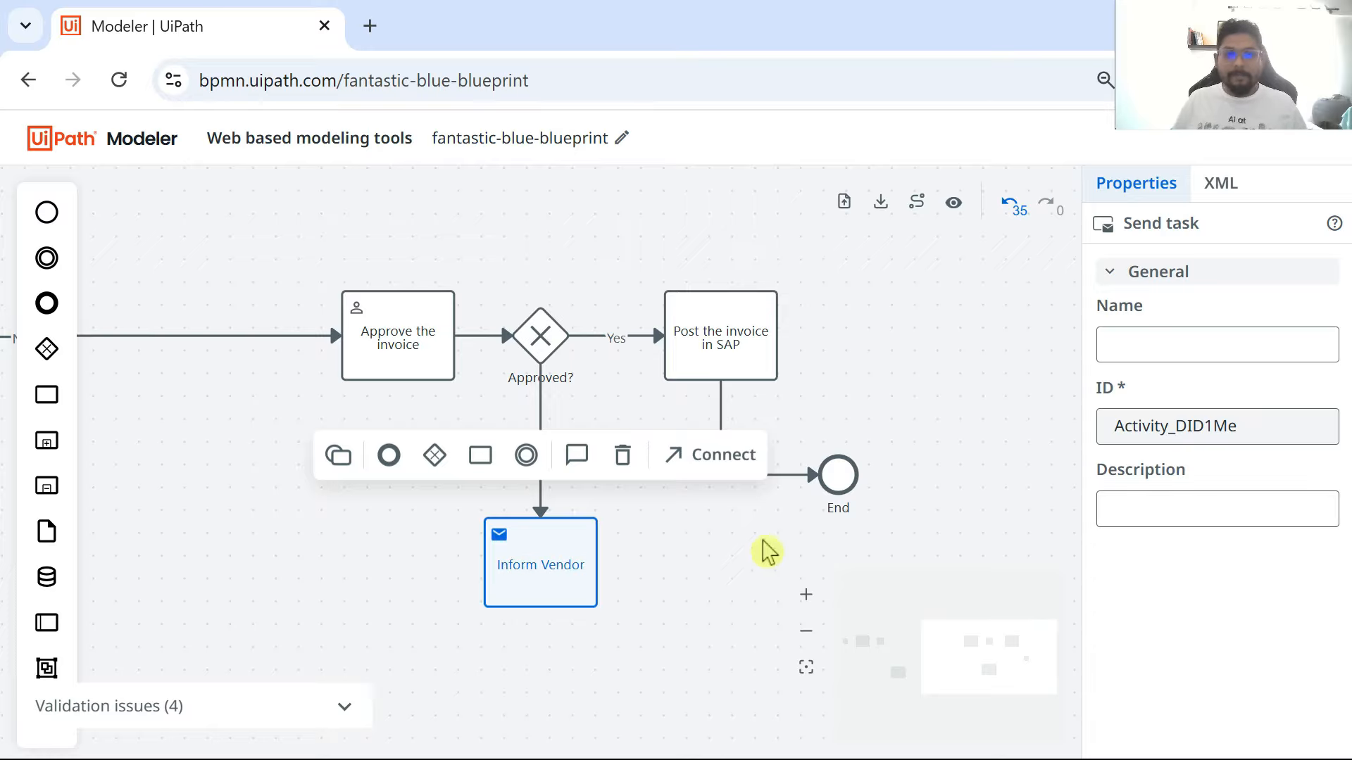
key("Return")
left_click(974, 522)
scroll(1028, 493, "down", 2)
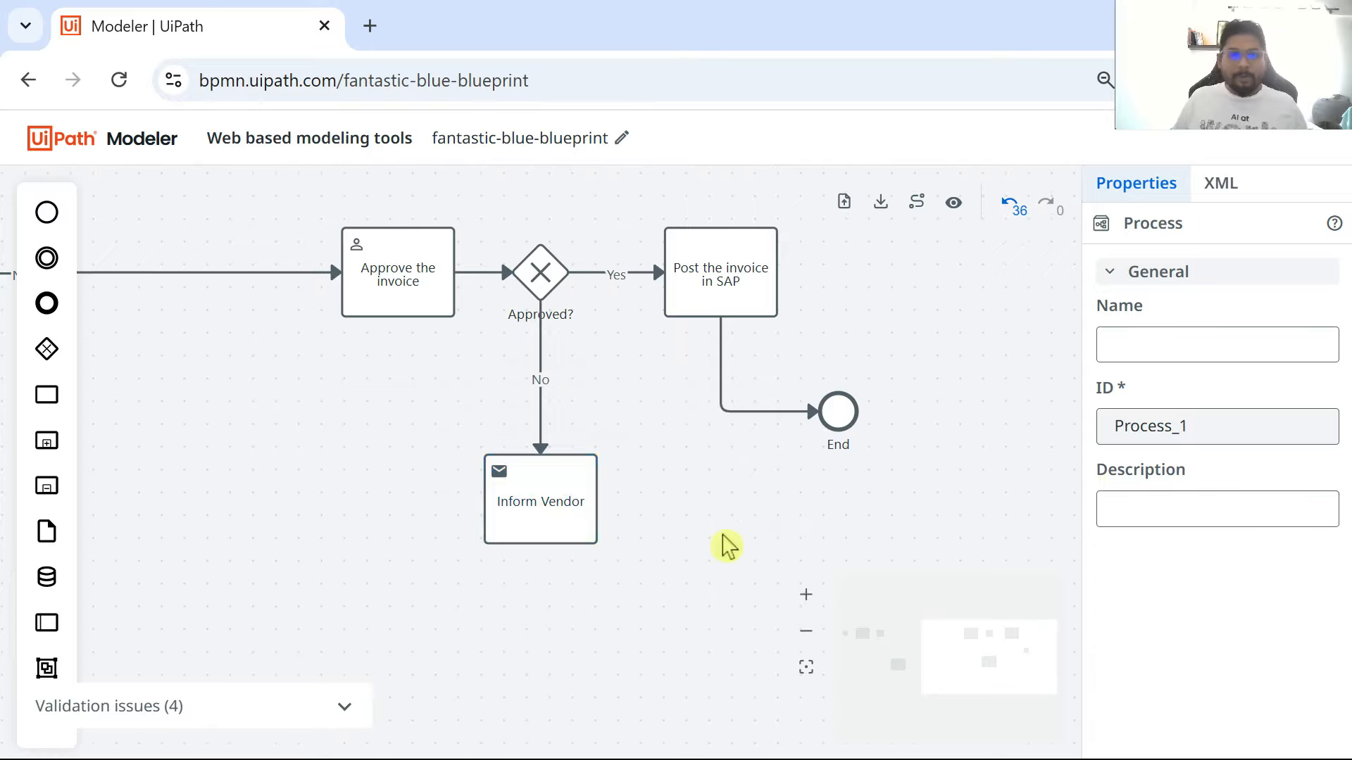
scroll(729, 542, "down", 3)
scroll(414, 440, "up", 2)
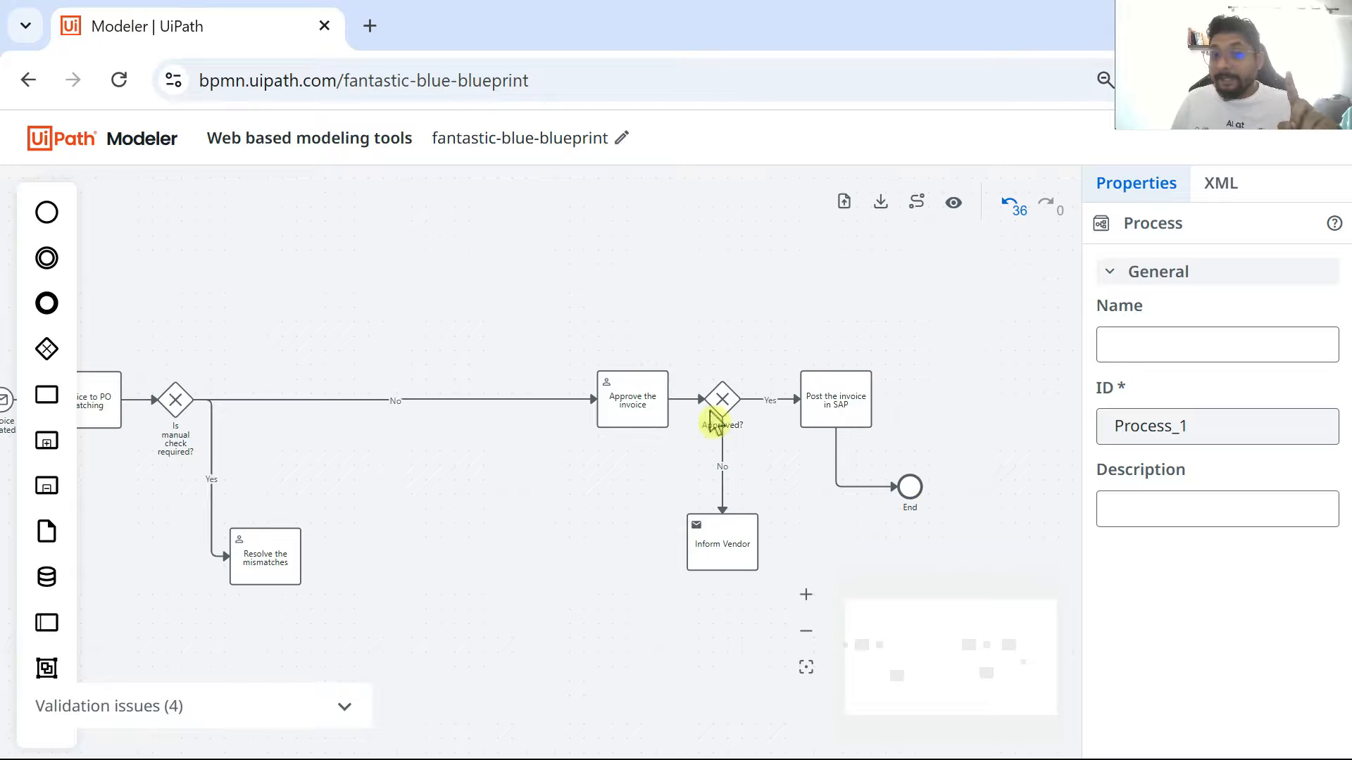
left_click(730, 557)
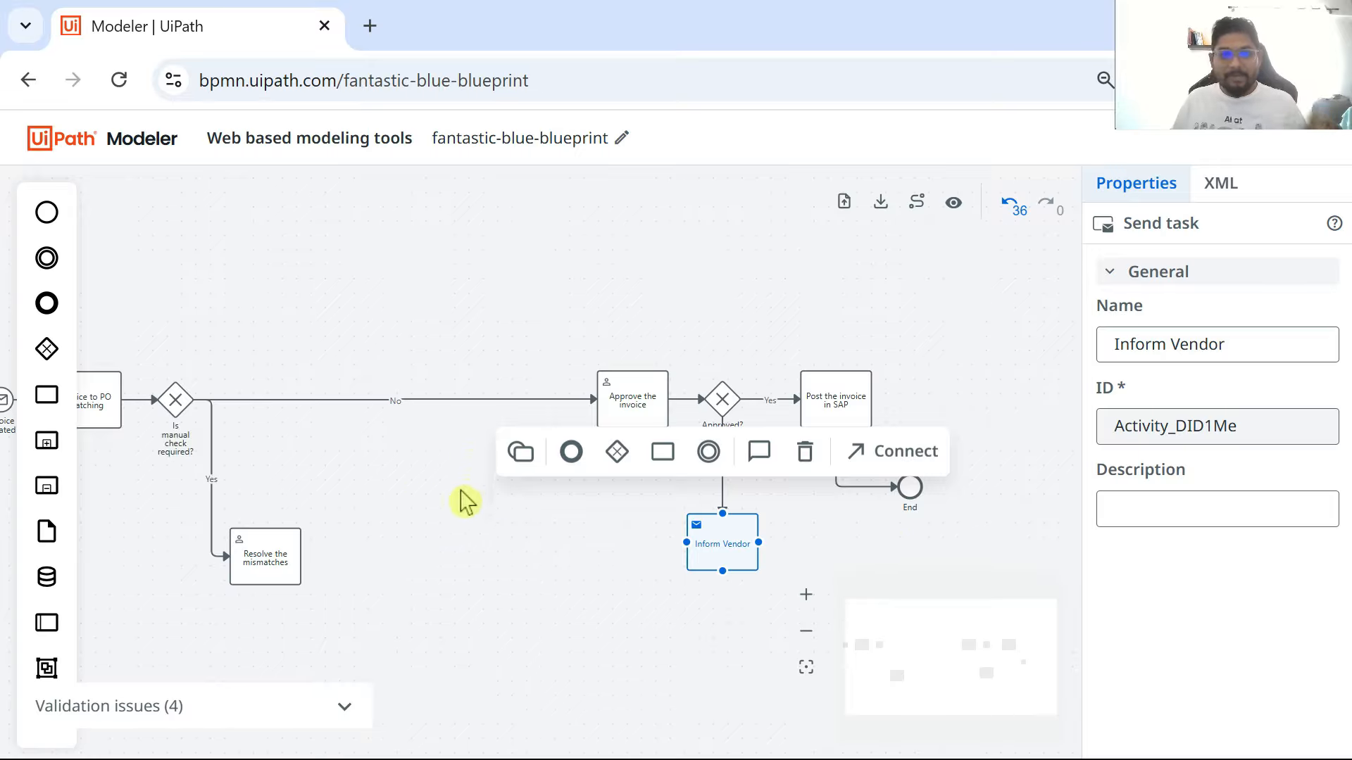
- Add an exclusive gateway directly after the "Resolve the mismatches" user task on the manual check Yes branch
scroll(445, 525, "down", 2)
left_click(486, 518)
left_click_drag(467, 416, 465, 495)
scroll(465, 500, "left", 1)
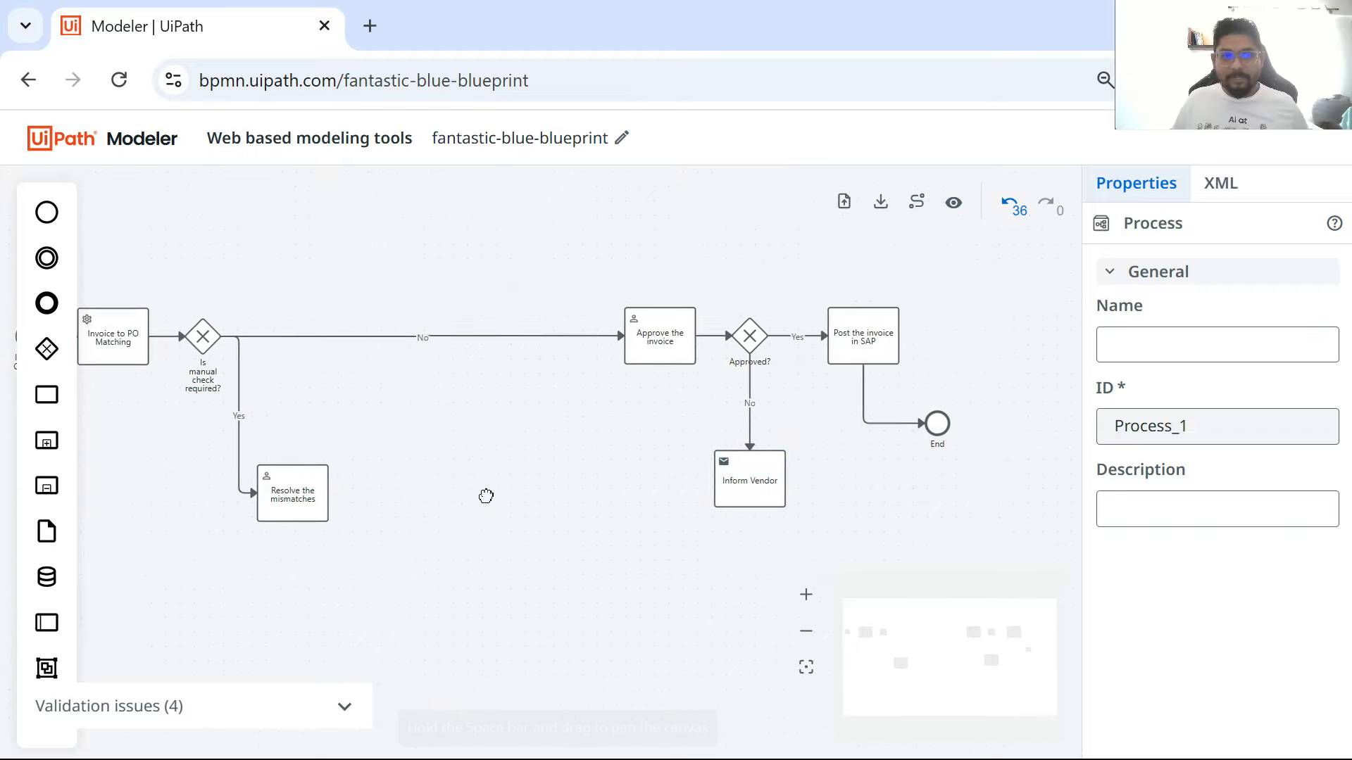
scroll(483, 492, "down", 1)
scroll(501, 486, "up", 2)
scroll(501, 486, "up", 2)
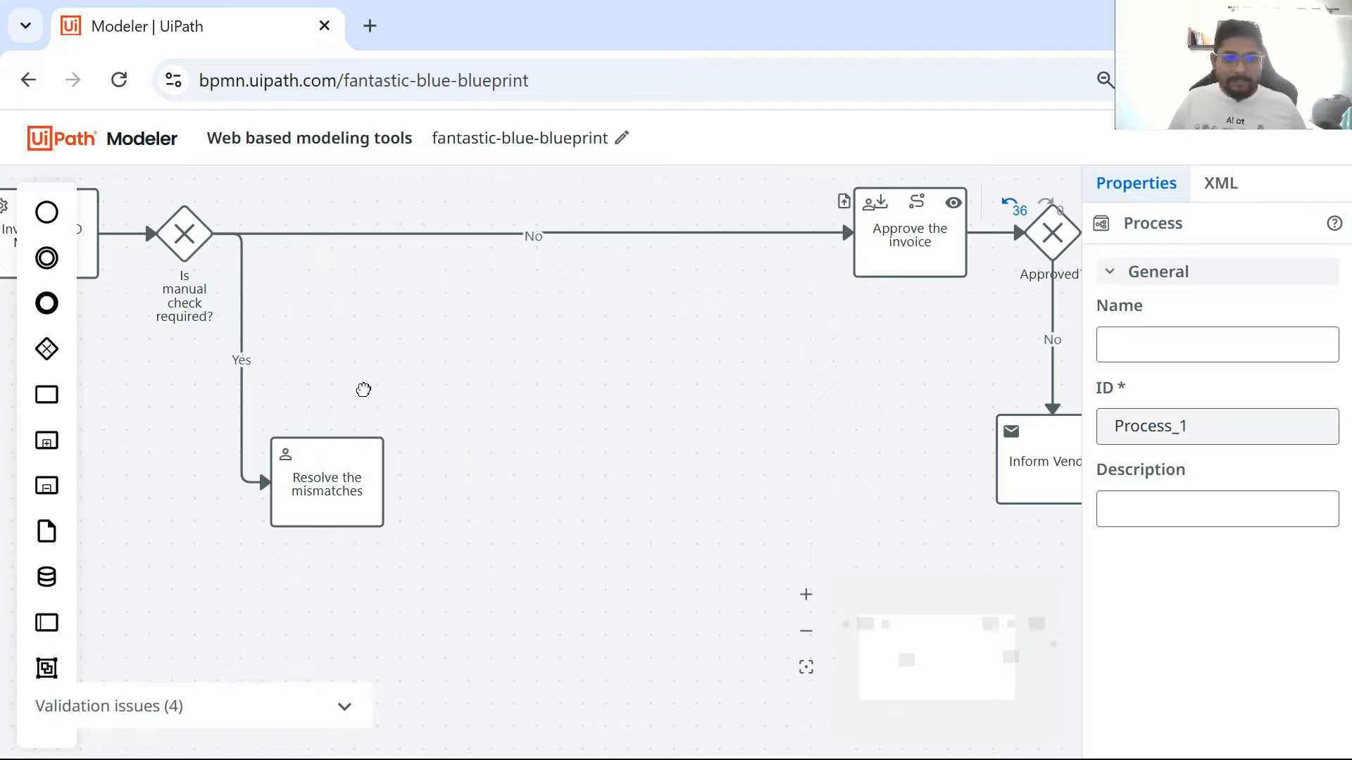
left_click_drag(364, 389, 693, 385)
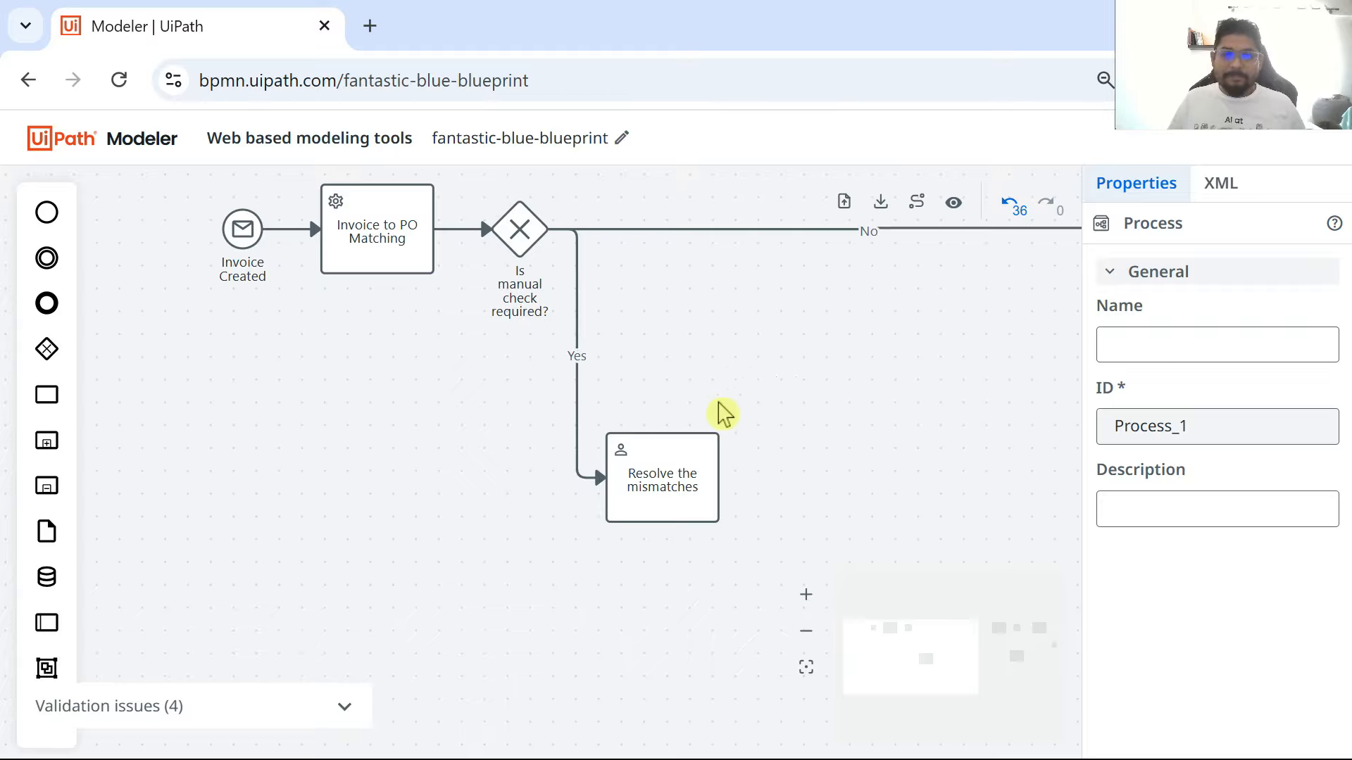
left_click(685, 466)
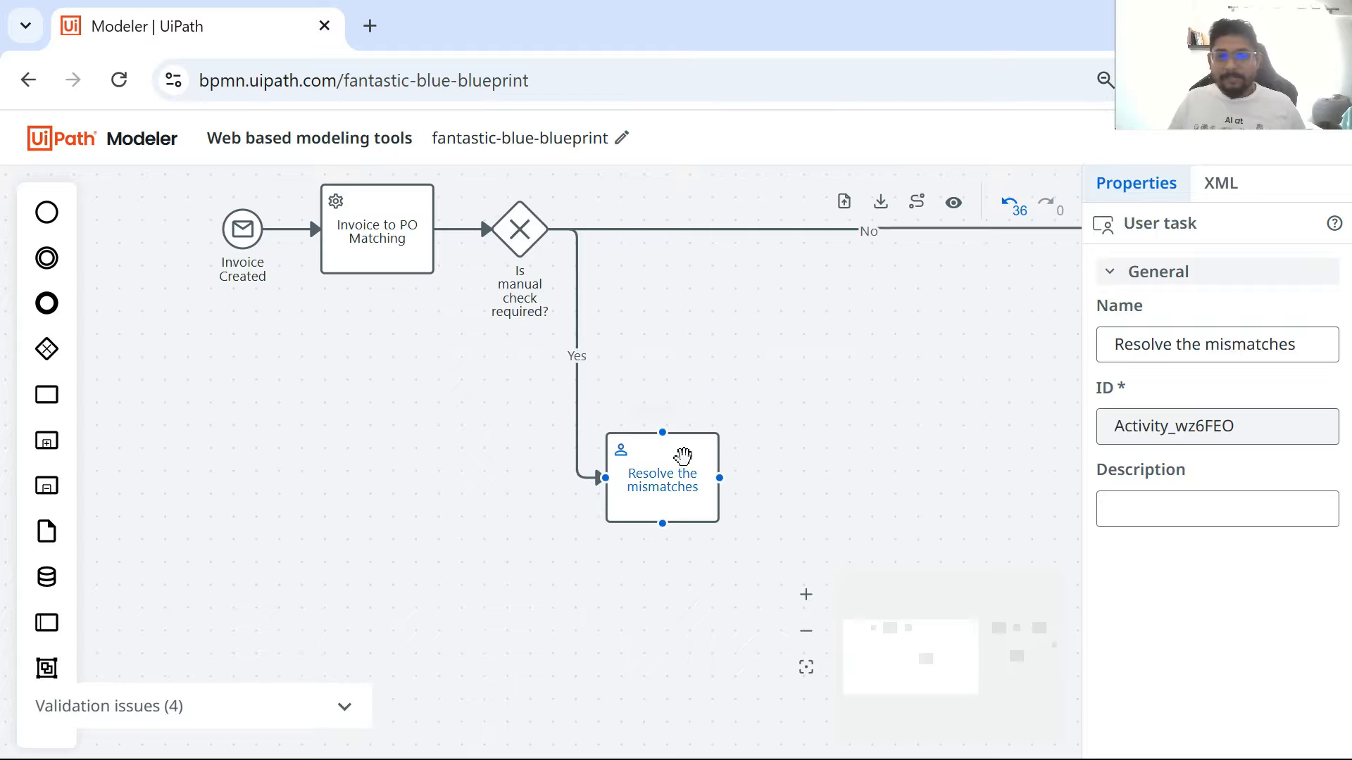
left_click_drag(880, 333, 531, 320)
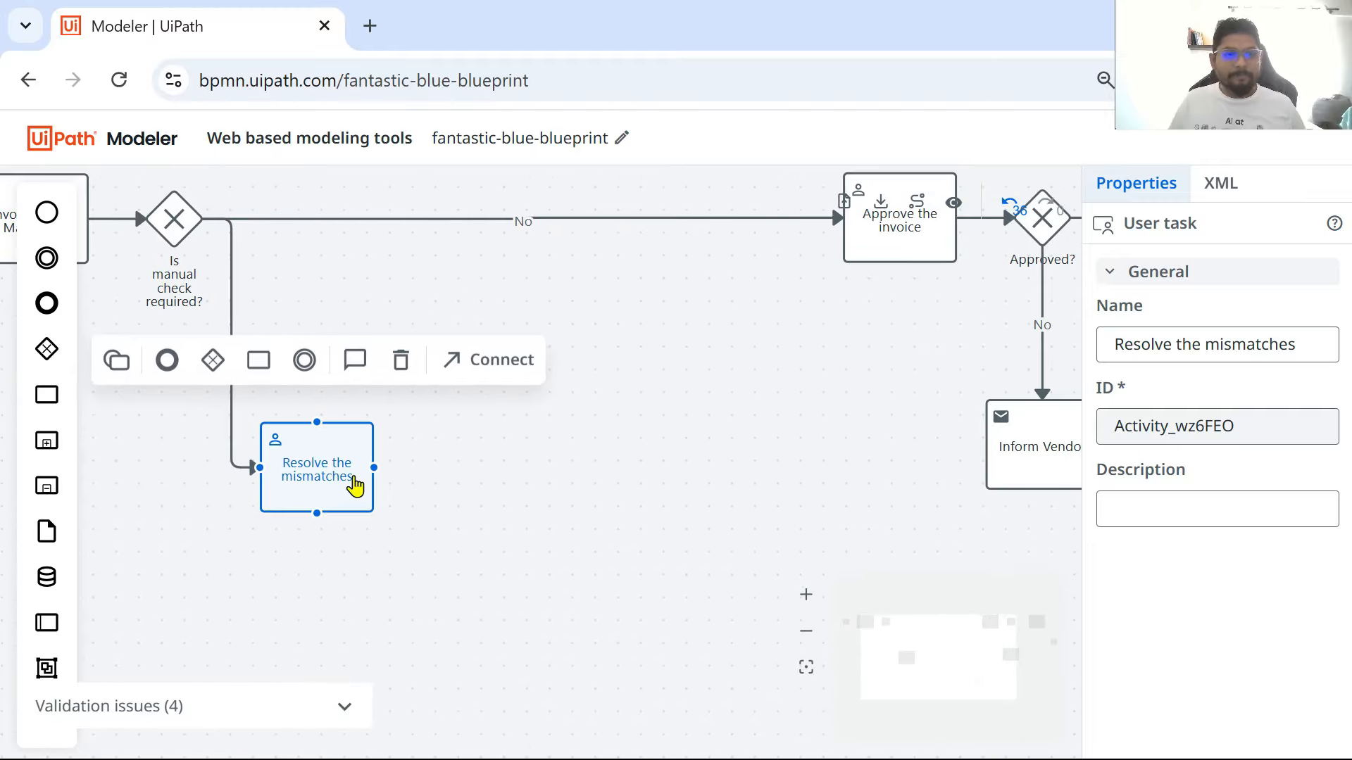
left_click(275, 375)
key("ctrl+z")
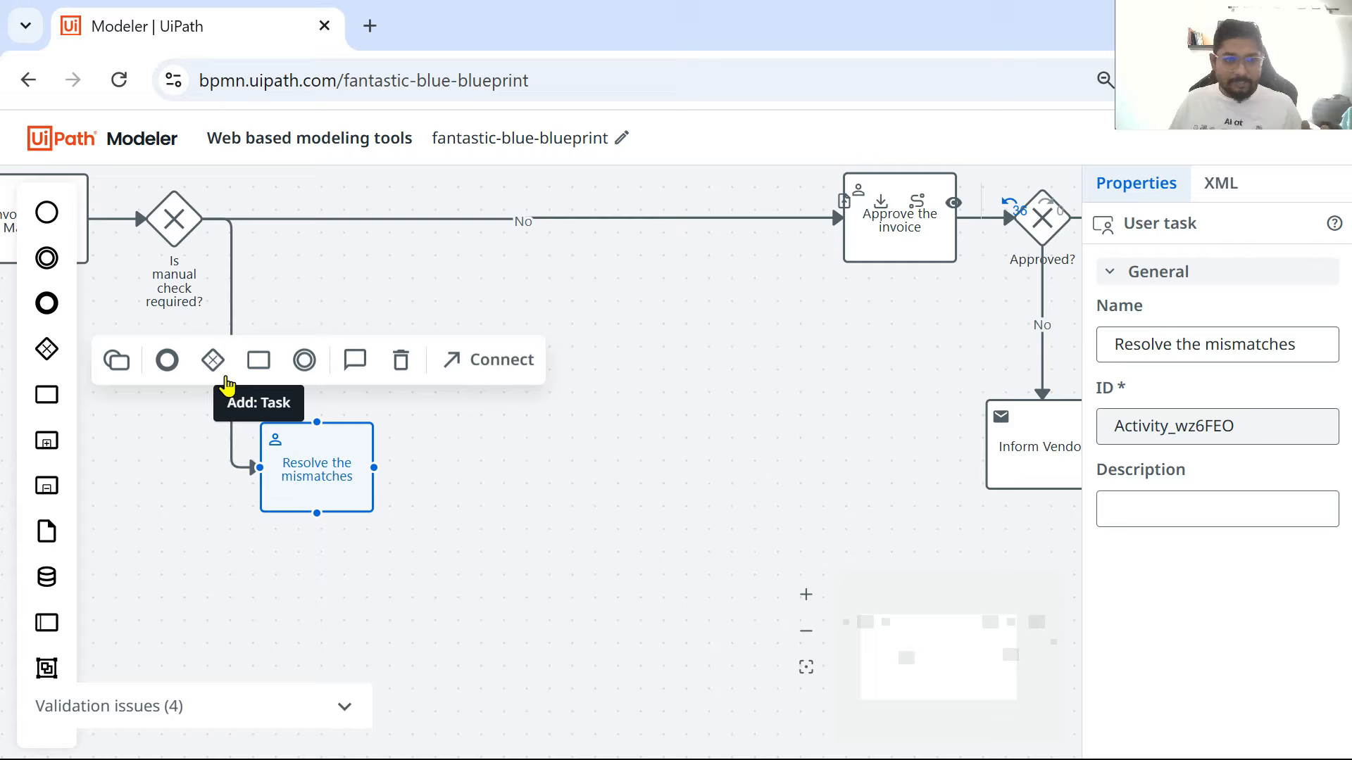
left_click(213, 359)
left_click(448, 486)
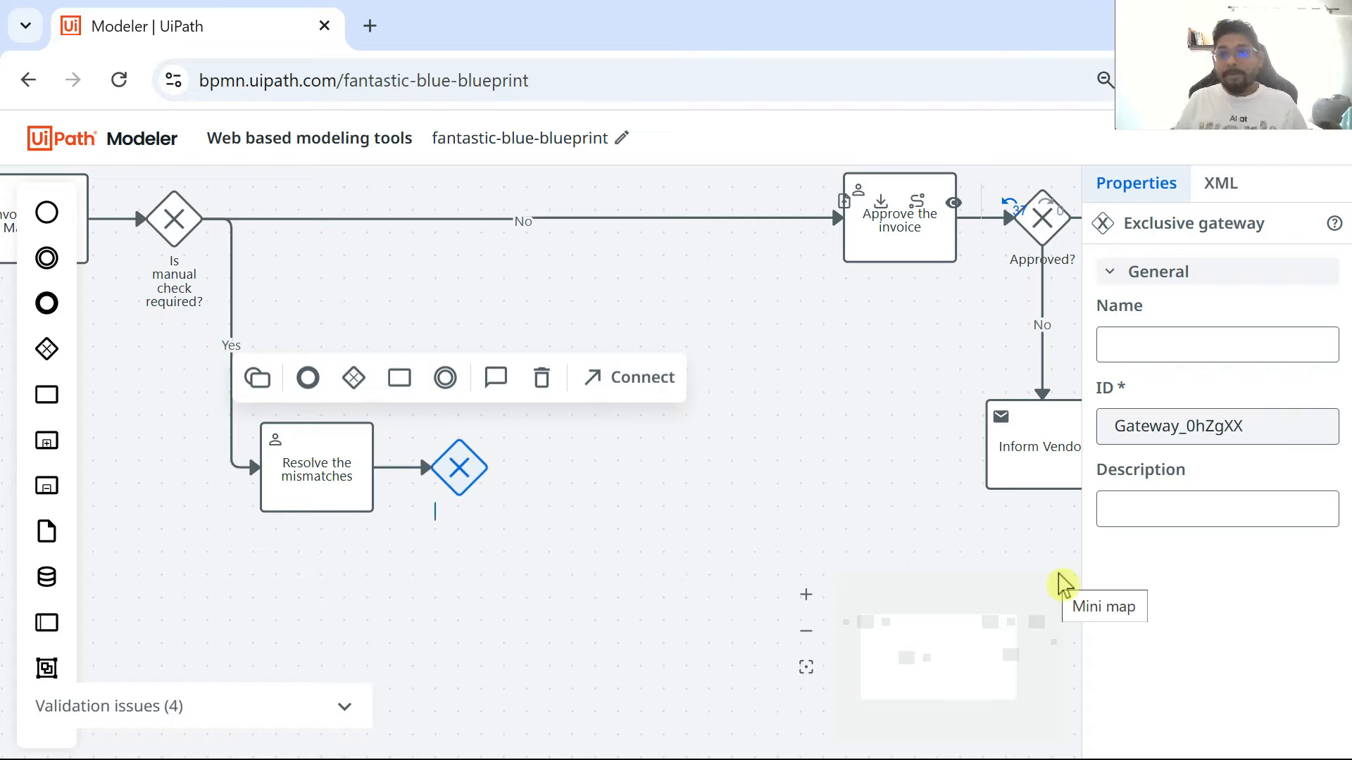
- Name the new gateway after the "Resolve the mismatches" task "Resolution Outcome?"
type("Reso")
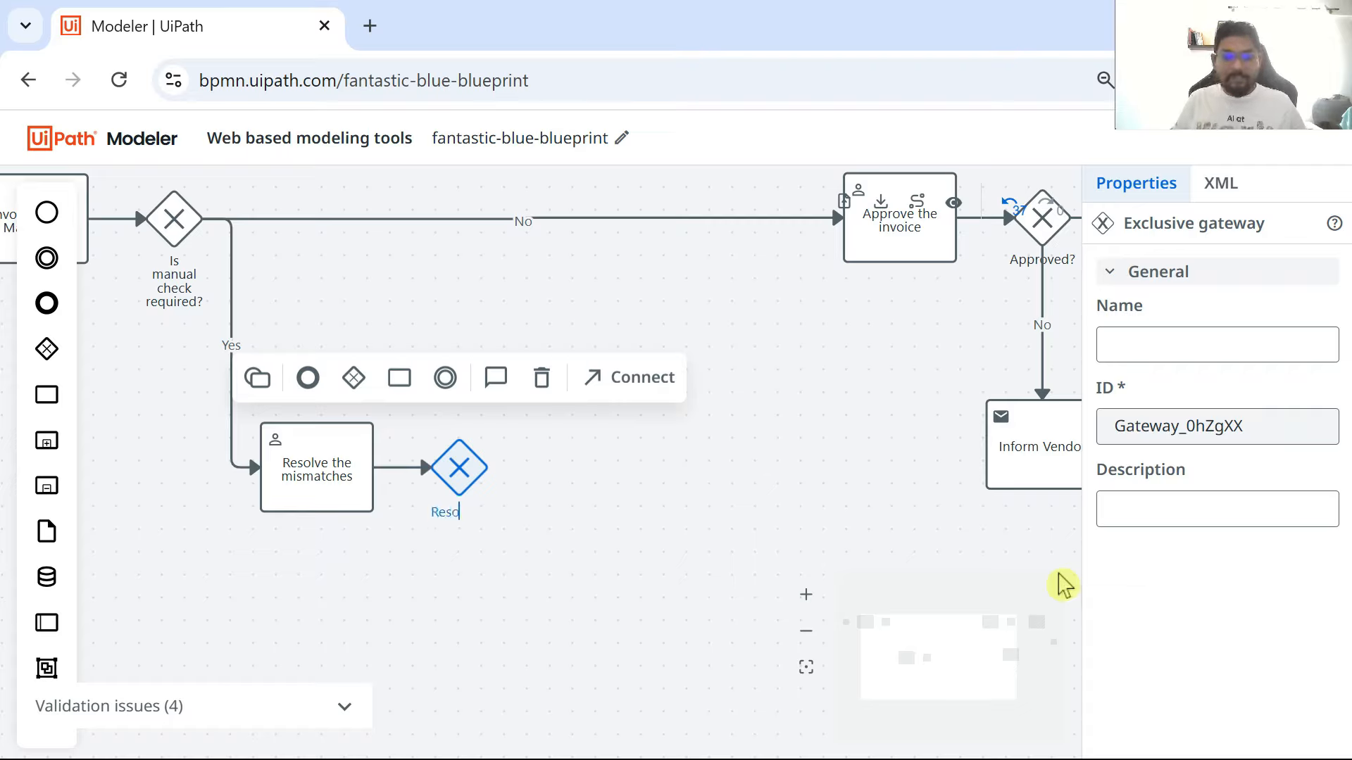
type("lution Outcome?")
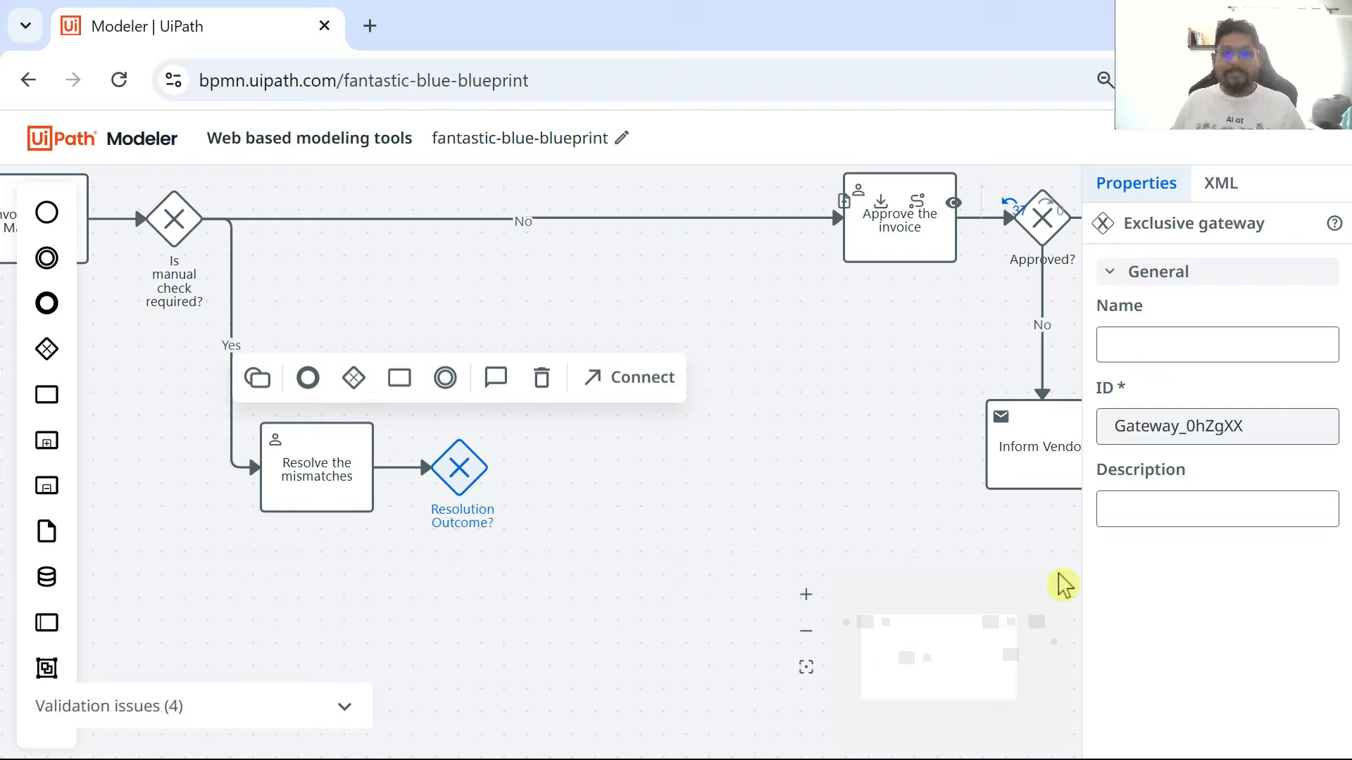
left_click(553, 486)
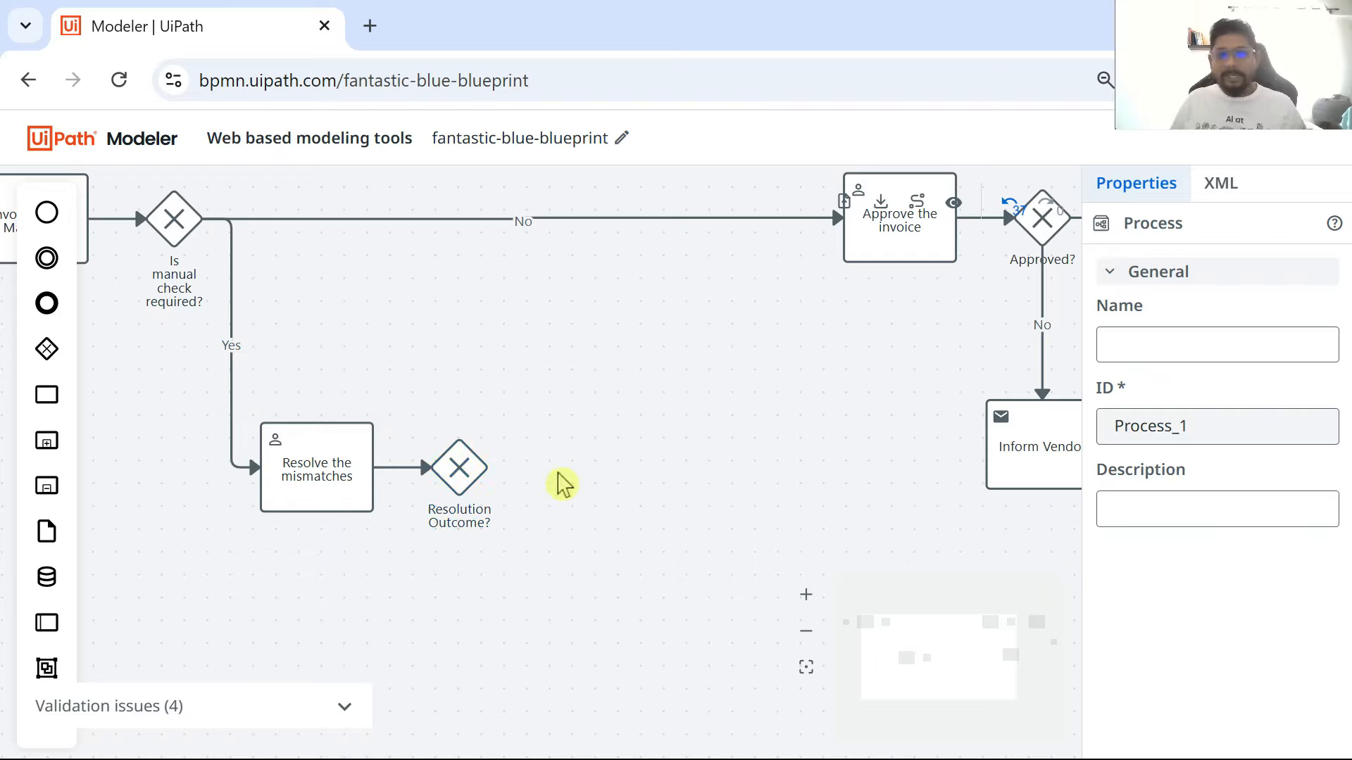
- Connect the "Resolution Outcome?" gateway to the "Inform Vendor" task and move that task down level with the gateway
left_click(468, 458)
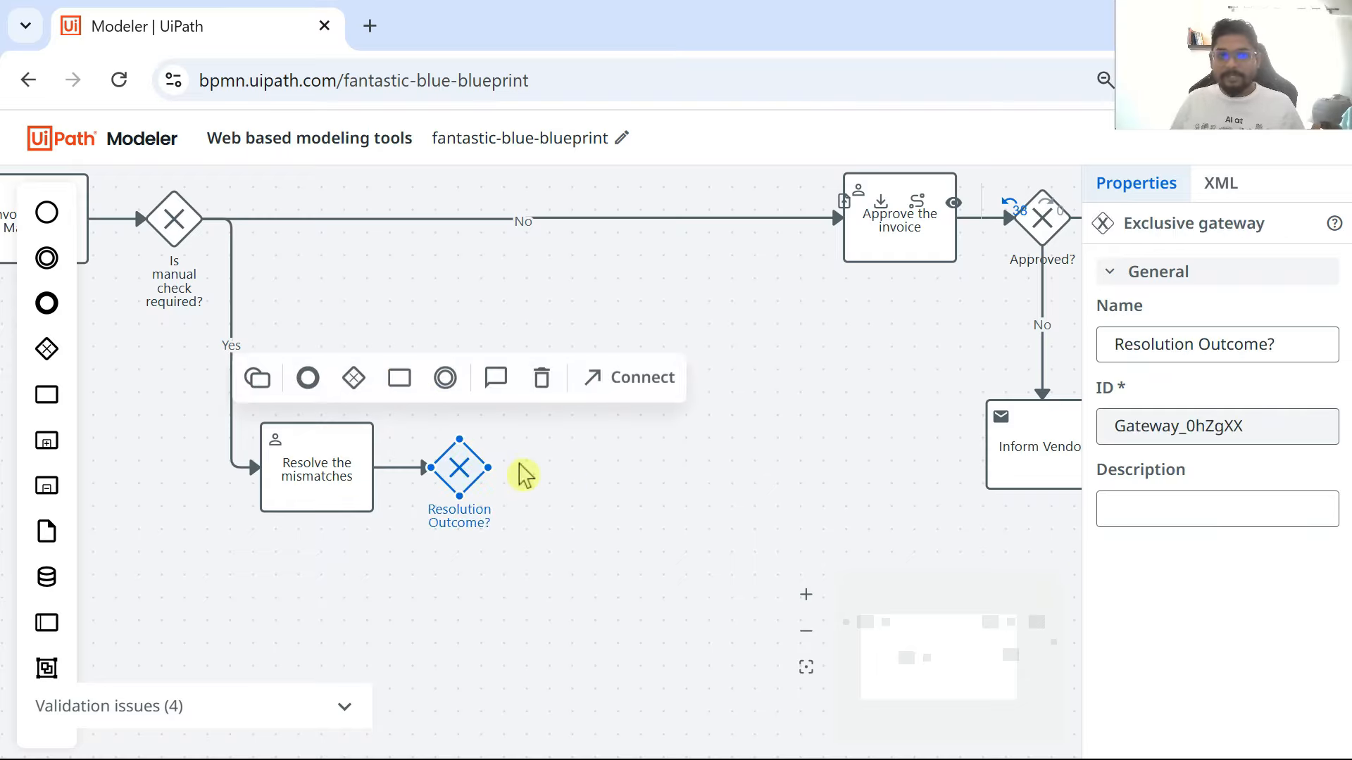
left_click(612, 388)
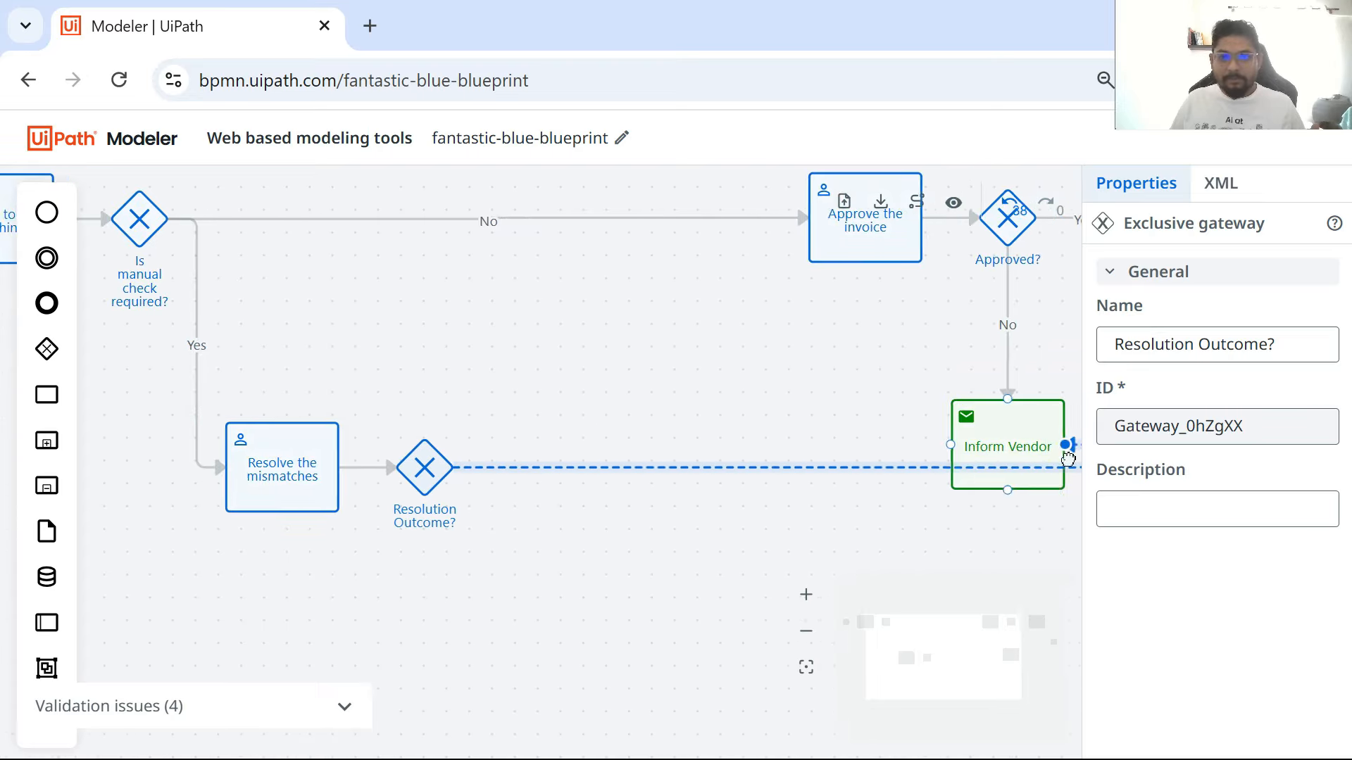
left_click(825, 468)
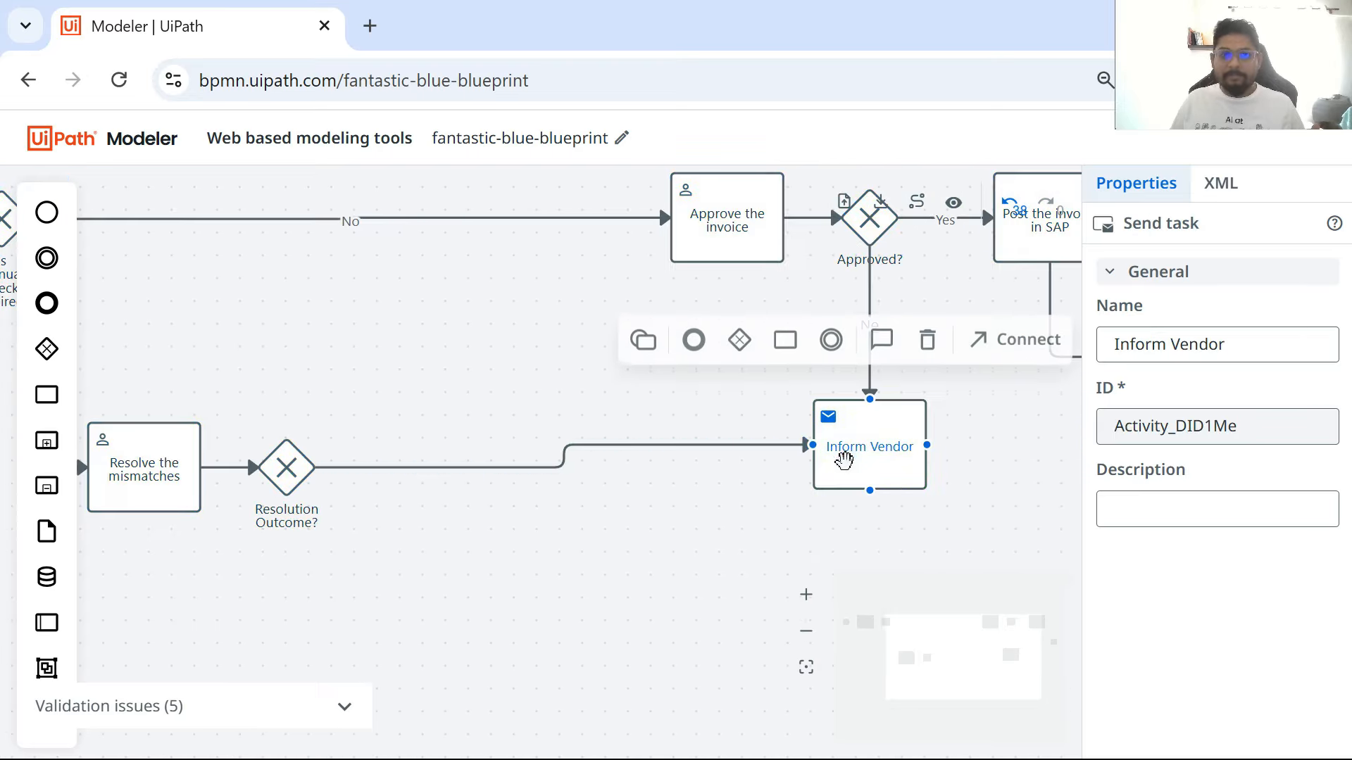
left_click(537, 613)
left_click(885, 460)
left_click_drag(885, 460, 871, 487)
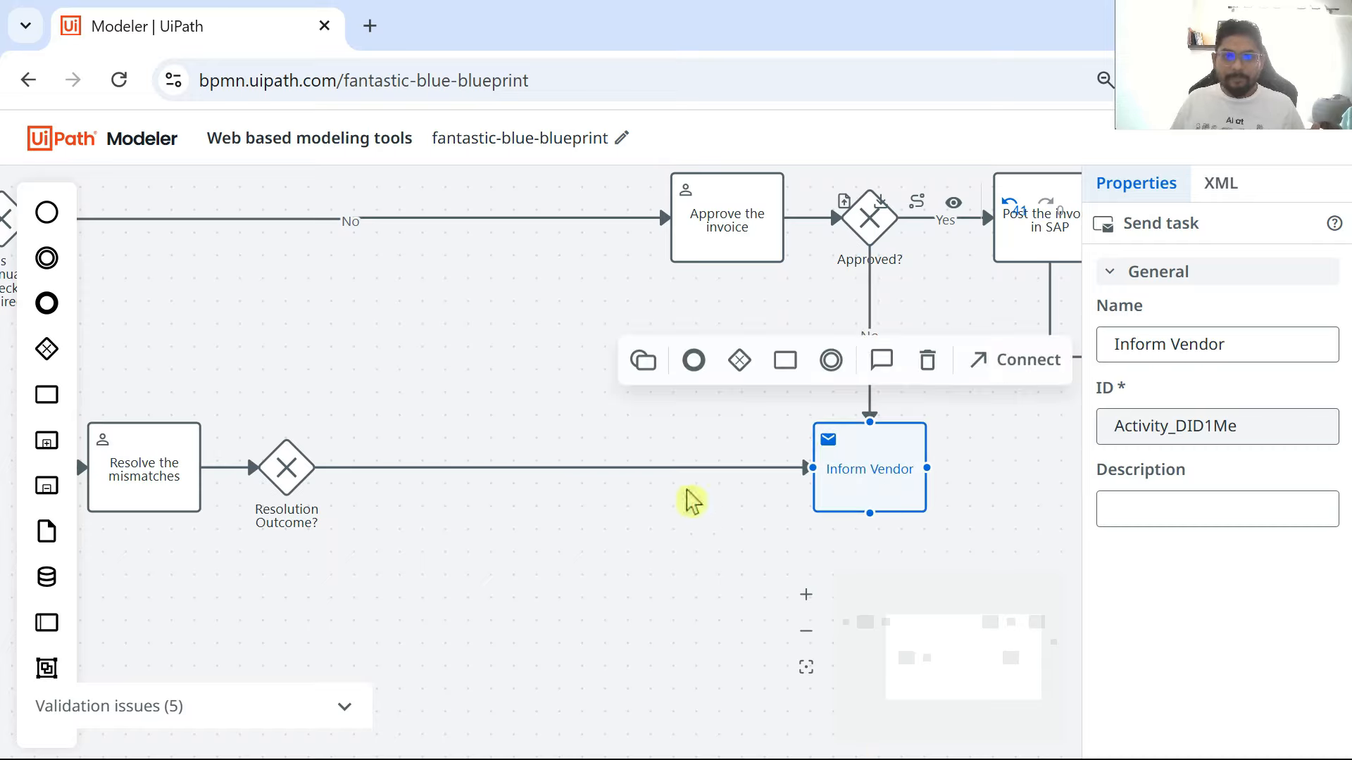
- Label the flow from the "Resolution Outcome?" gateway to the "Inform Vendor" task "Rejected"
left_click(535, 467)
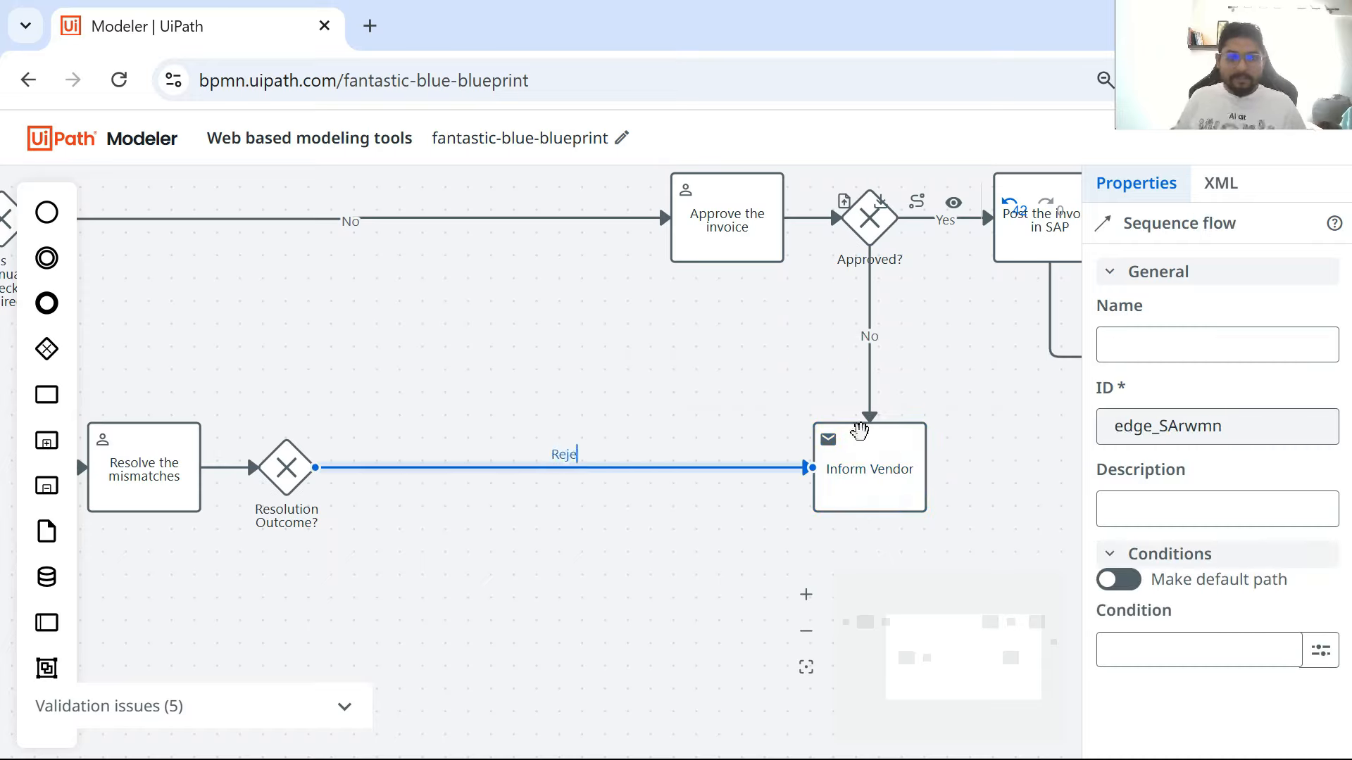
type("Rejected")
left_click(429, 651)
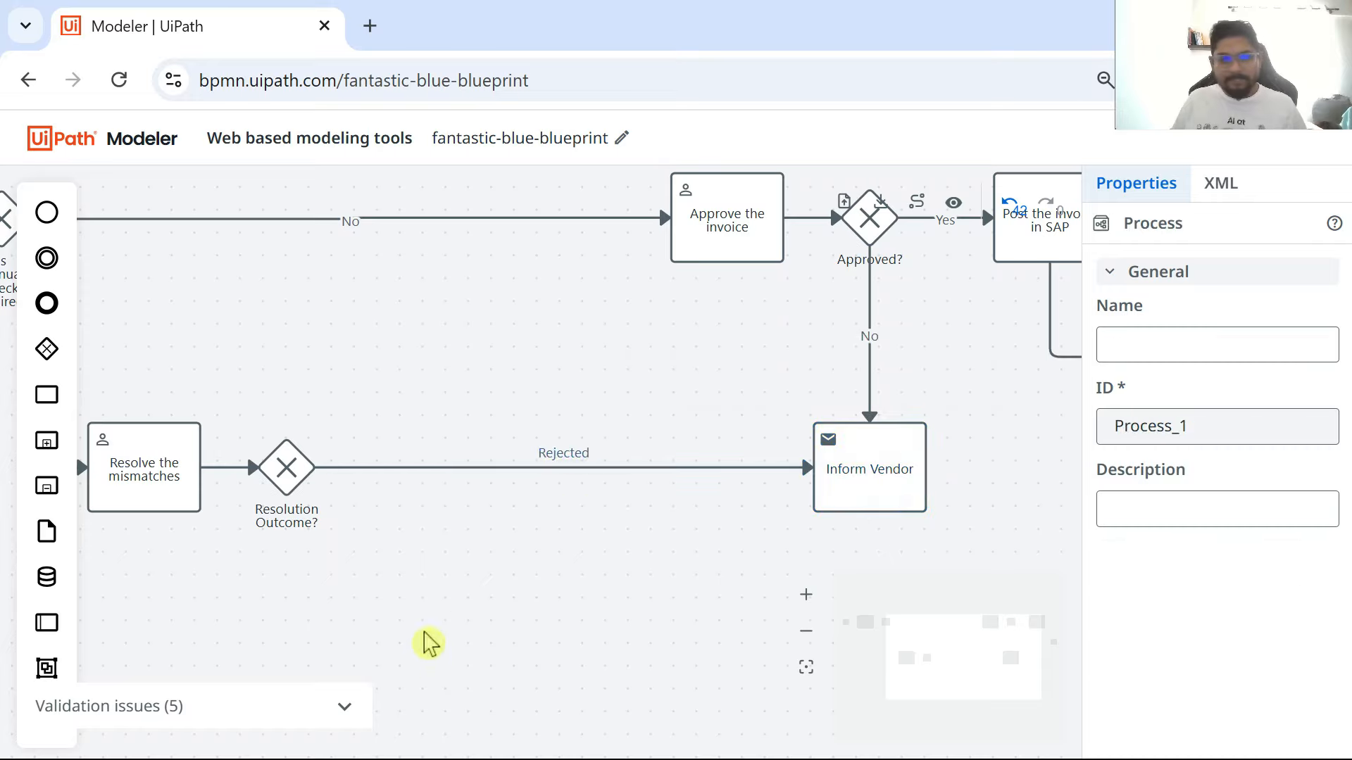
- Branch a new task off the "Resolution Outcome?" gateway and place it directly below the gateway
left_click_drag(373, 559, 484, 470)
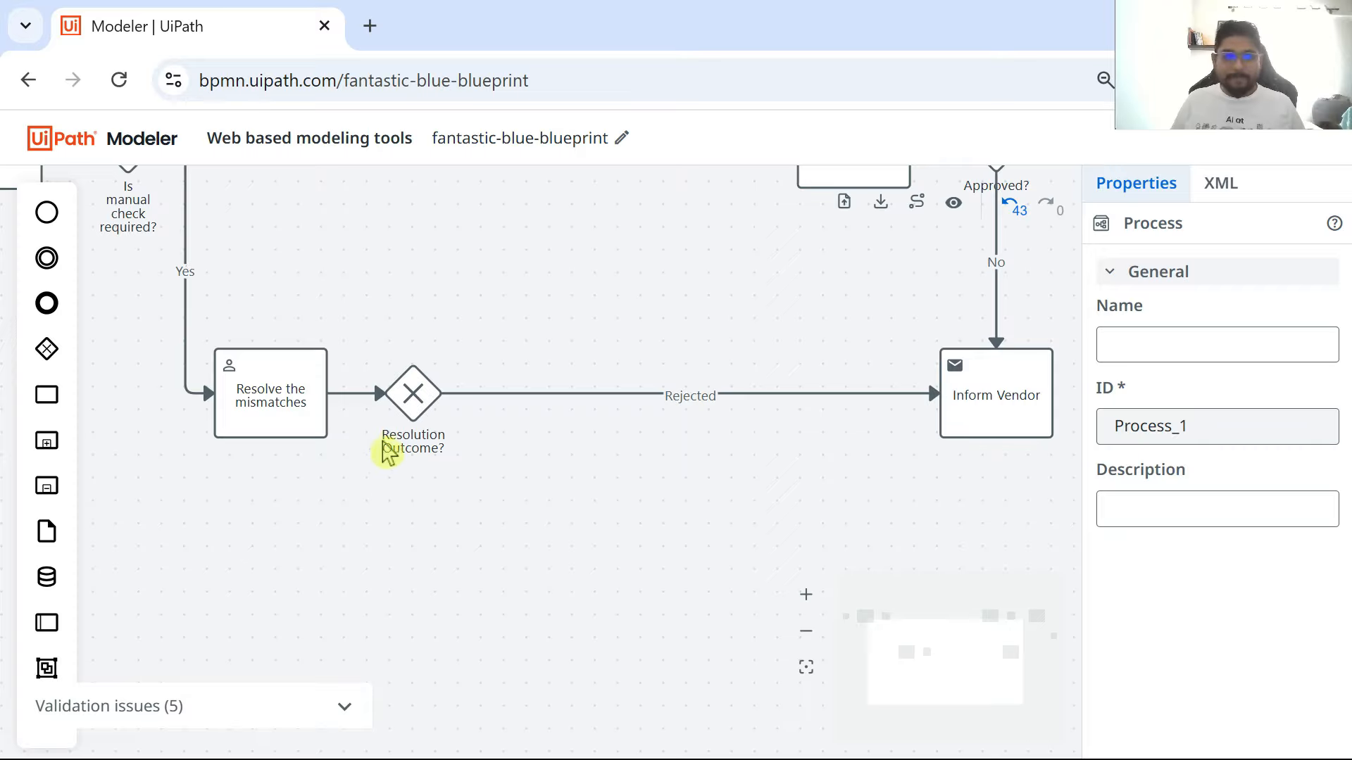
left_click(414, 393)
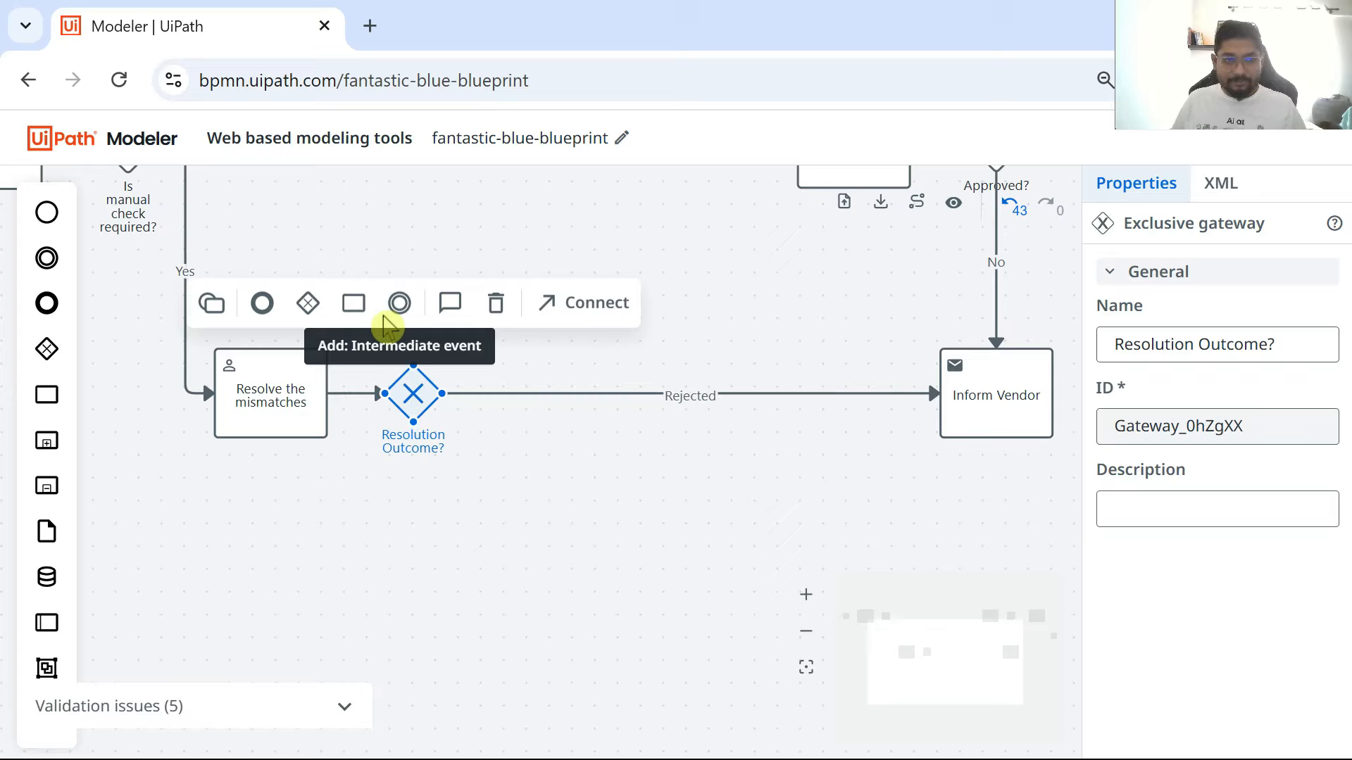
left_click(354, 308)
left_click(546, 427)
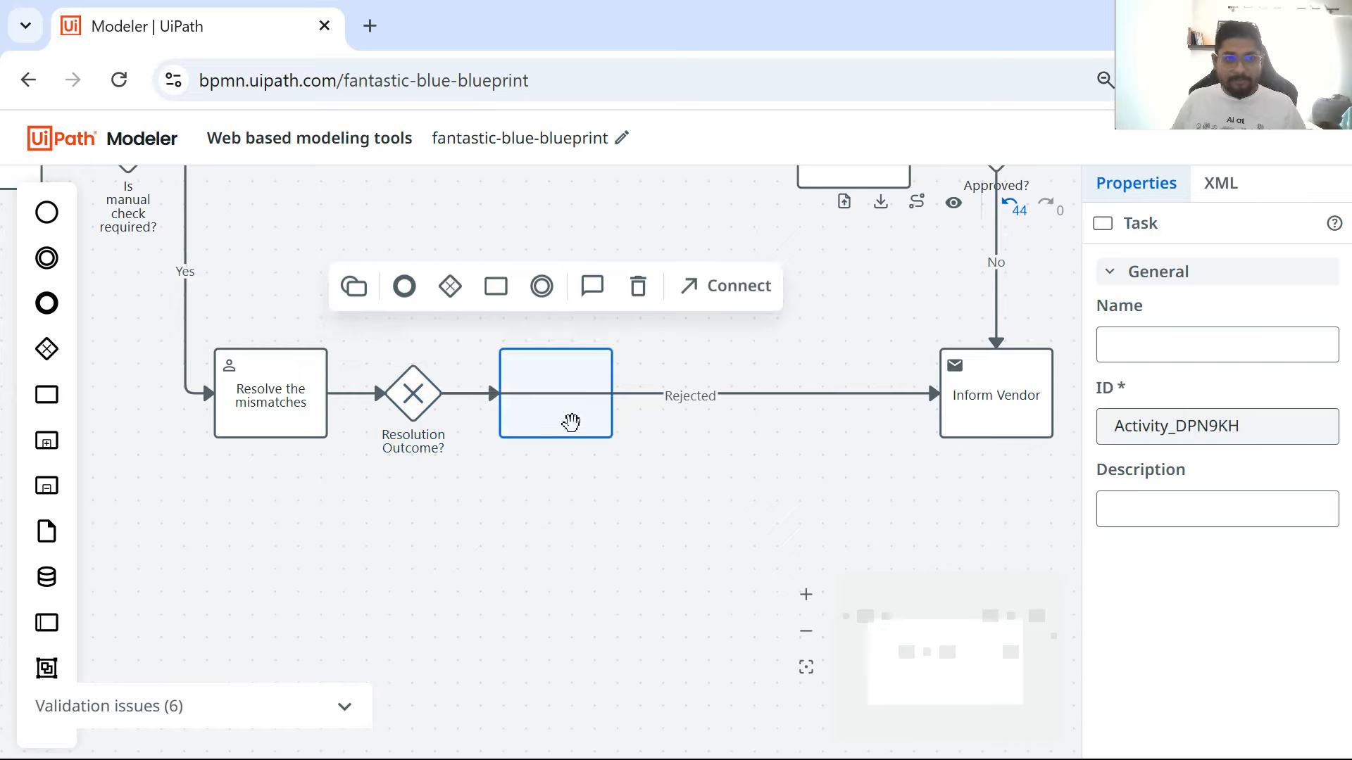
left_click_drag(565, 420, 427, 654)
- Change the blank task below the "Resolution Outcome?" gateway into a Send task and name it "Request most information"
scroll(578, 626, "down", 1)
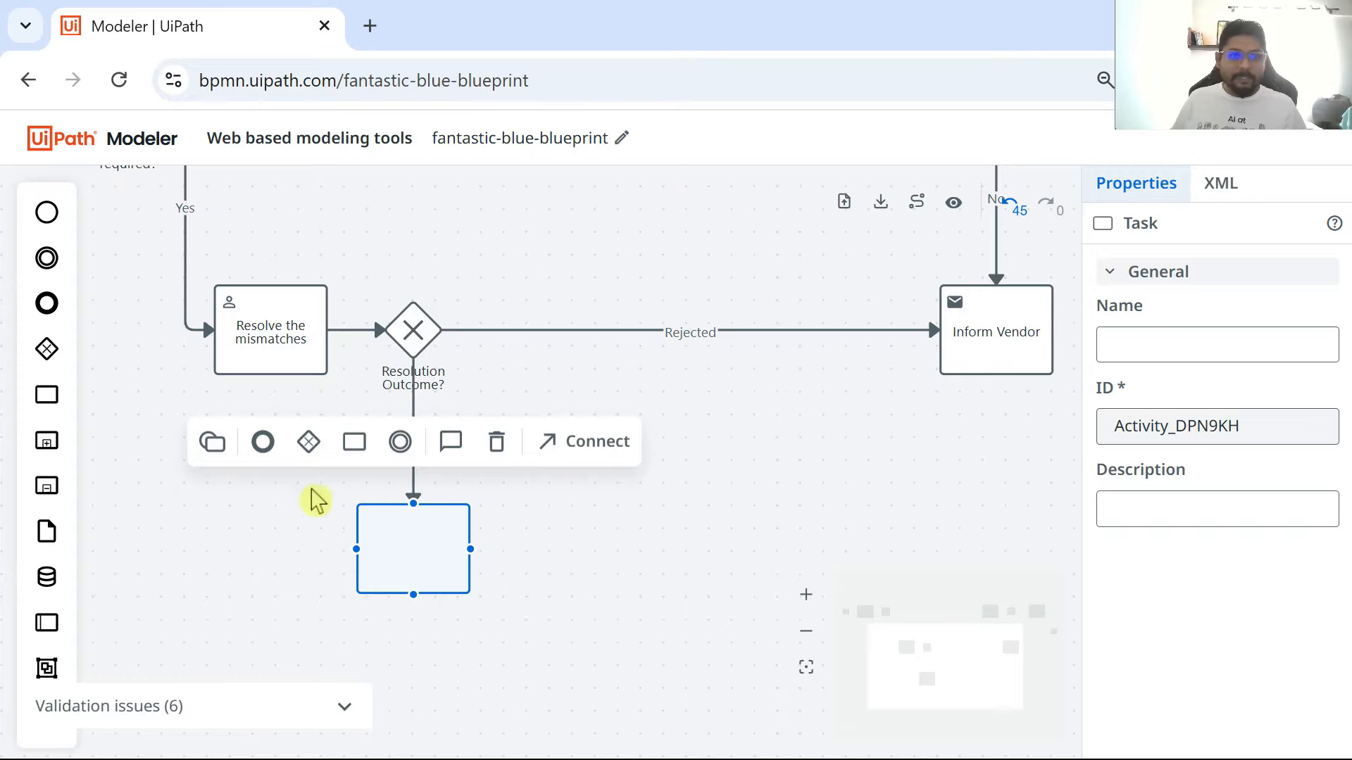
left_click(219, 444)
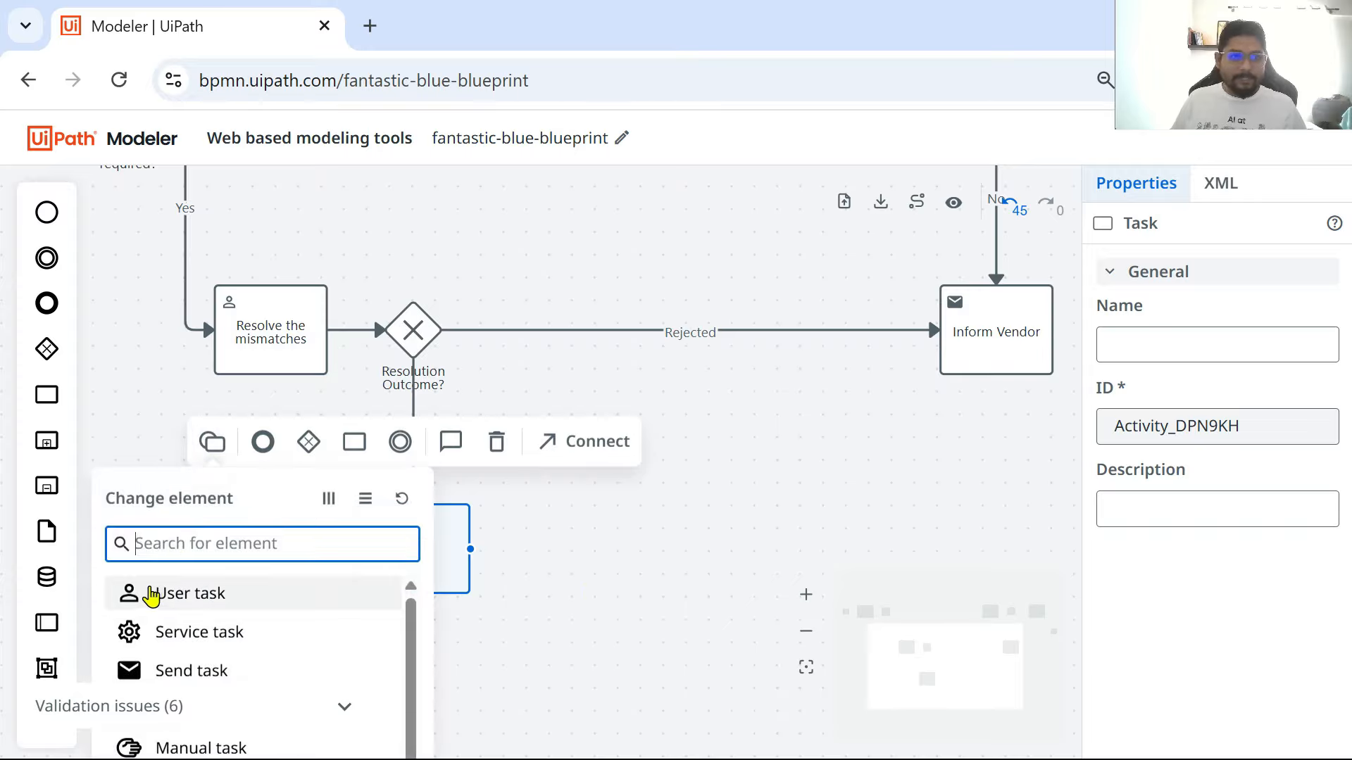
left_click(141, 668)
scroll(526, 550, "down", 1)
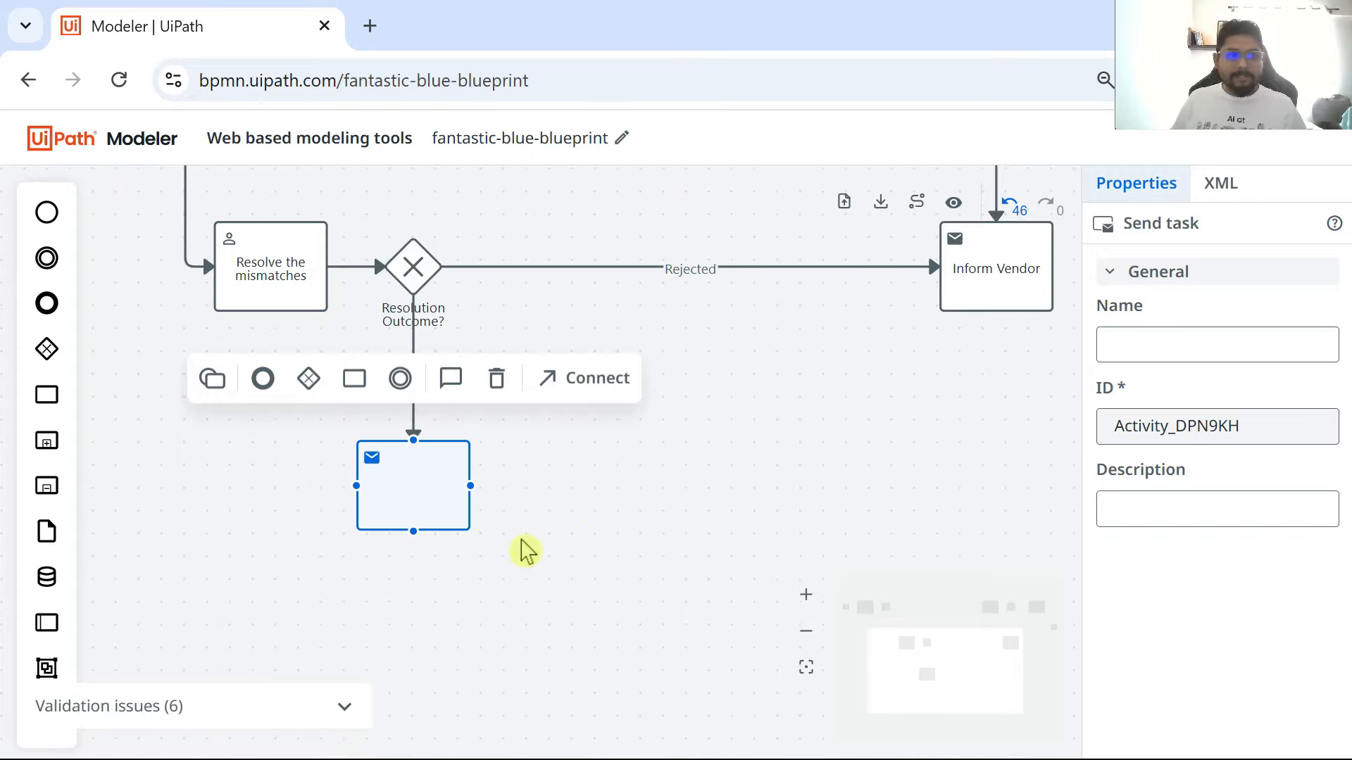
double_click(414, 480)
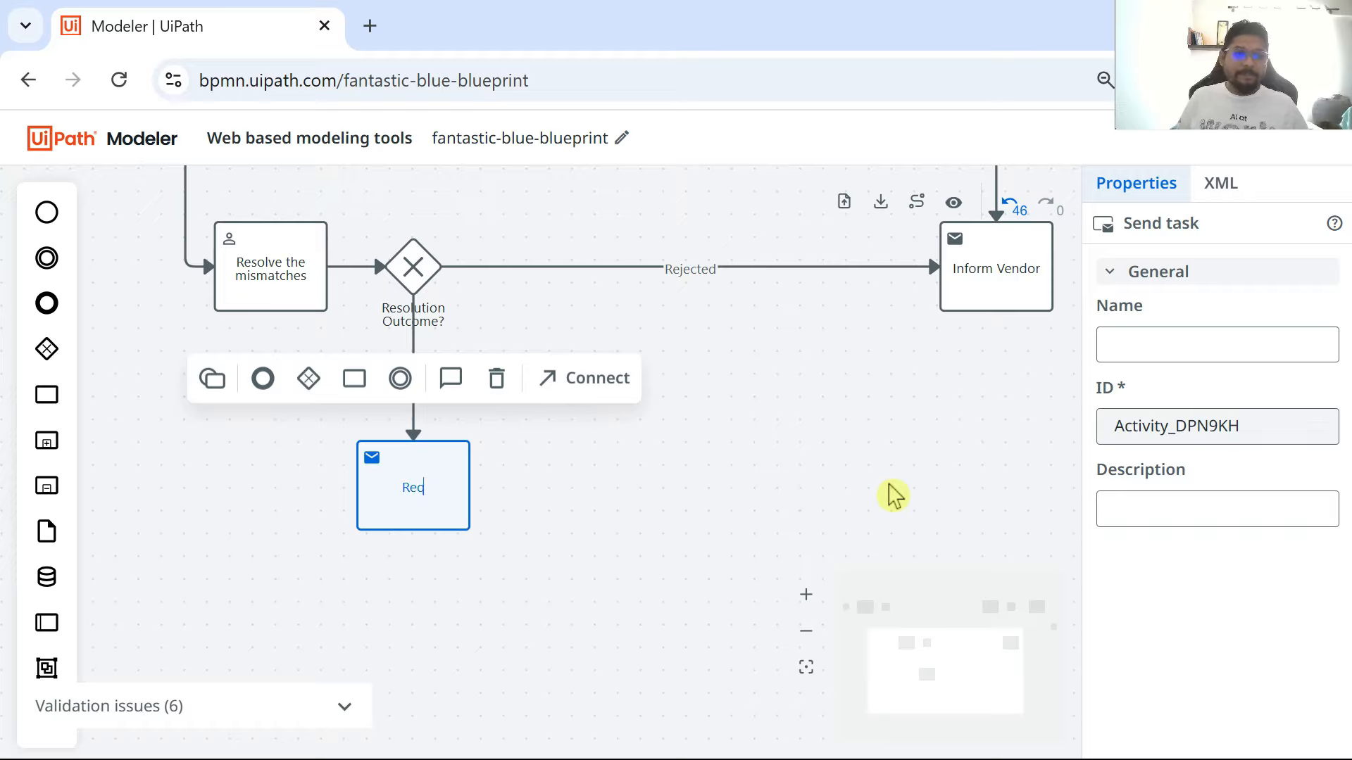
type("Request most information")
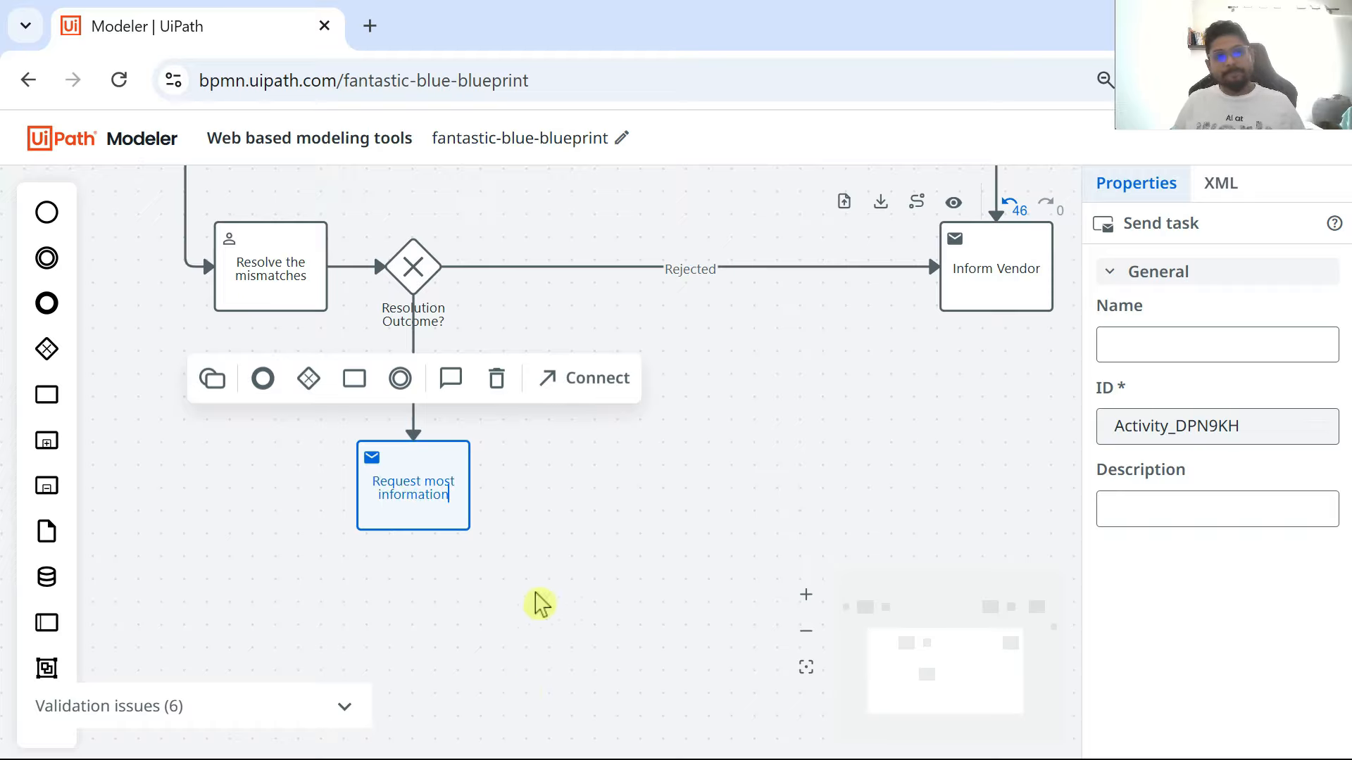
left_click(612, 535)
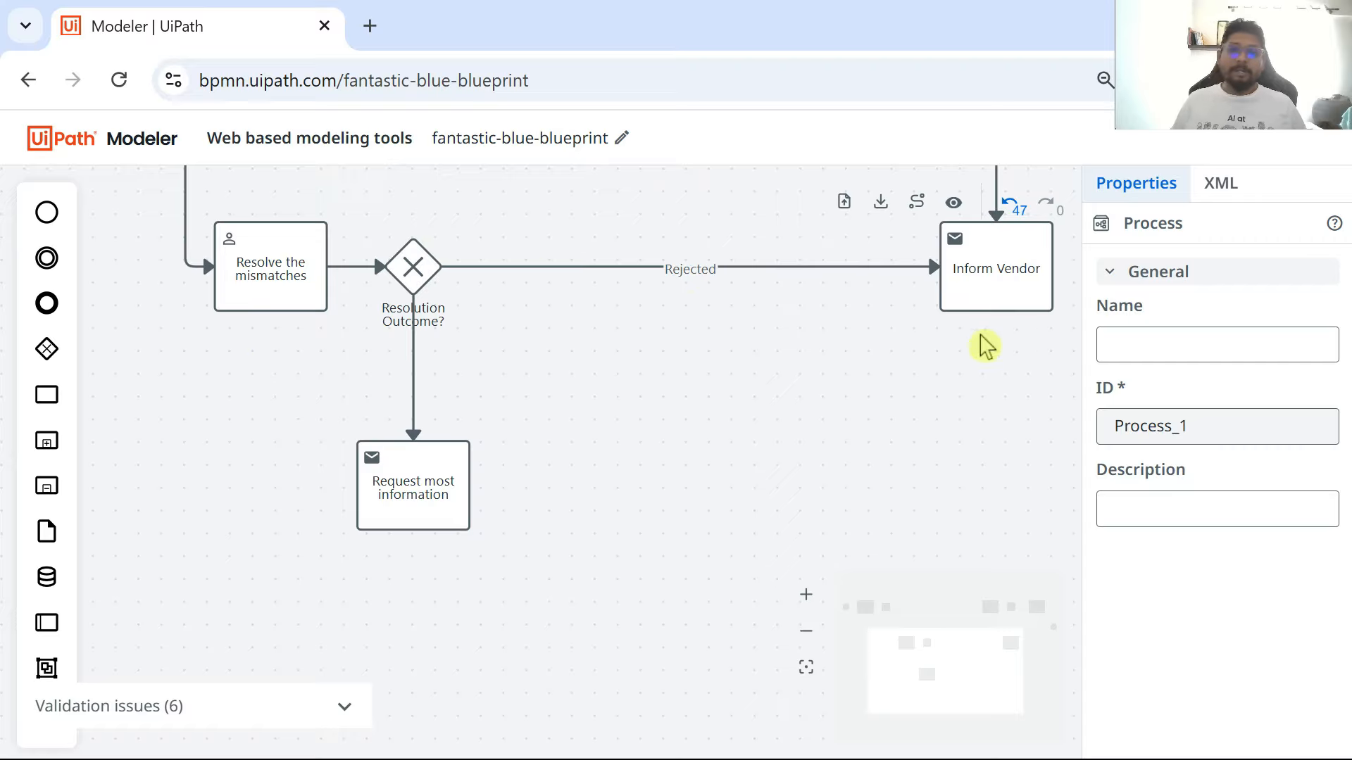
- Label the flow from the "Resolution Outcome?" gateway down to the information request task "Info needed"
left_click(412, 375)
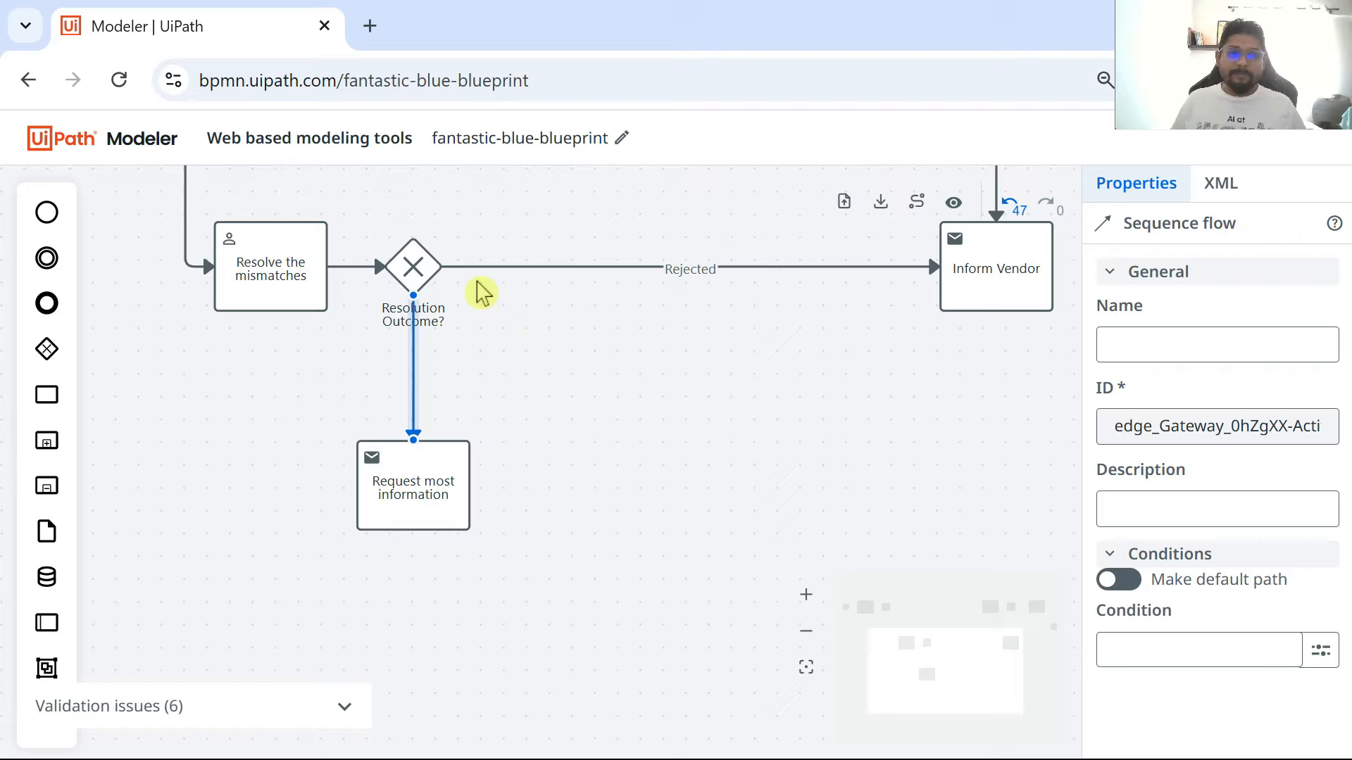
double_click(413, 372)
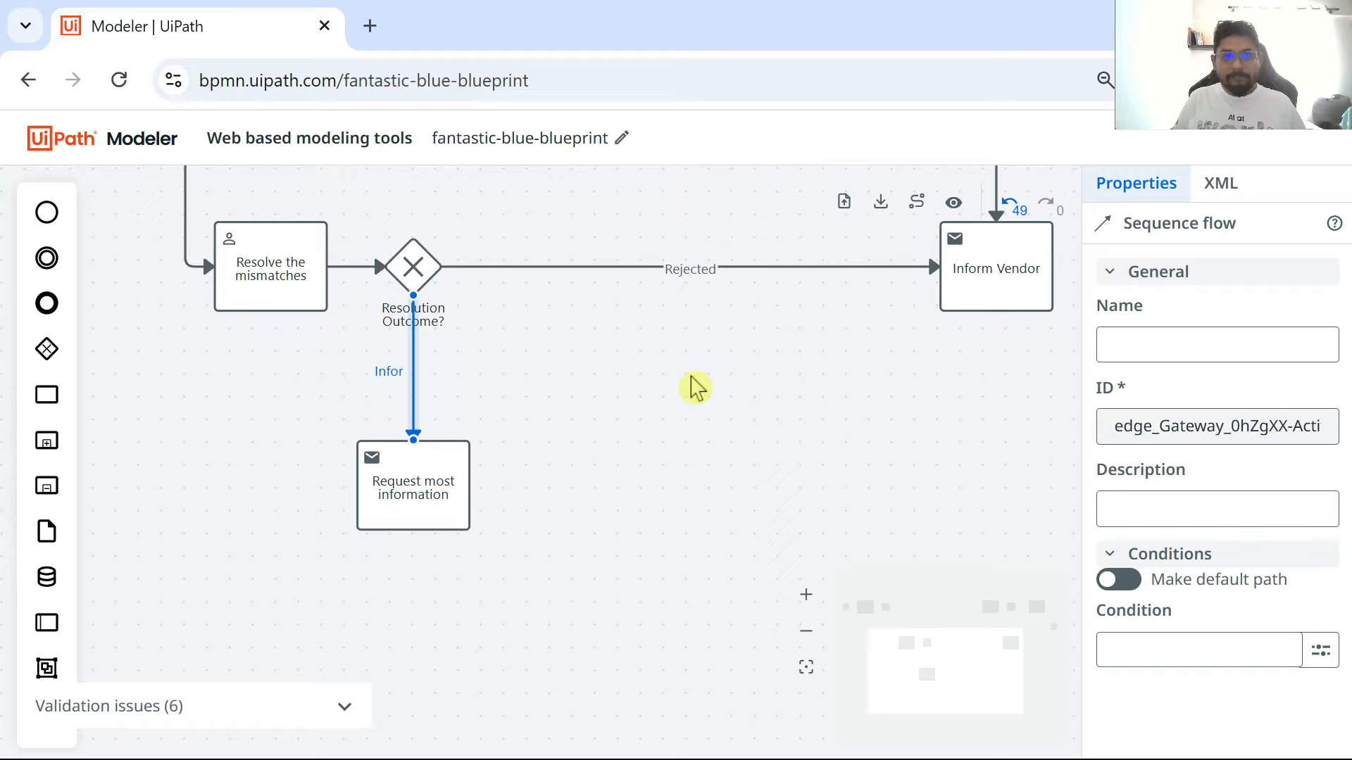
type("Info needed")
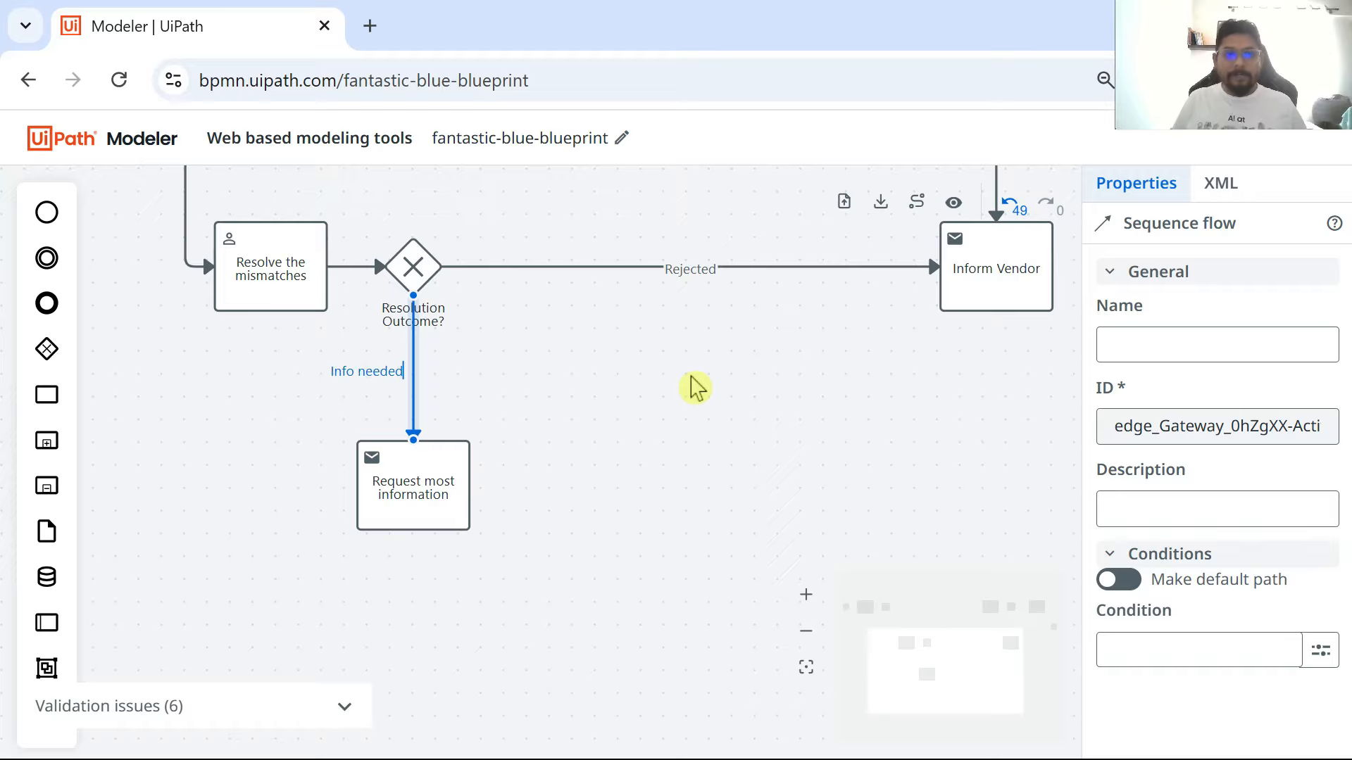
left_click(680, 538)
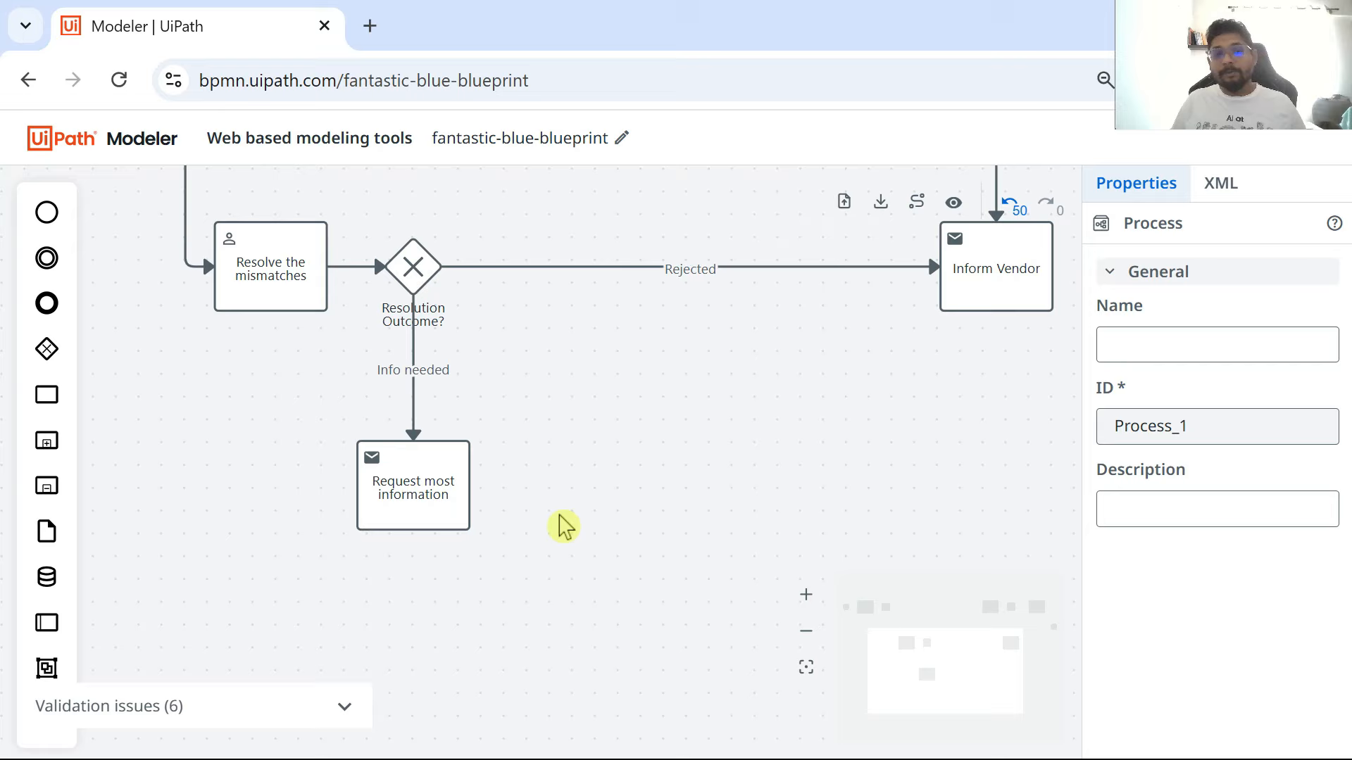
- Correct the name of the send task on the "Info needed" branch to "Request more information"
double_click(387, 491)
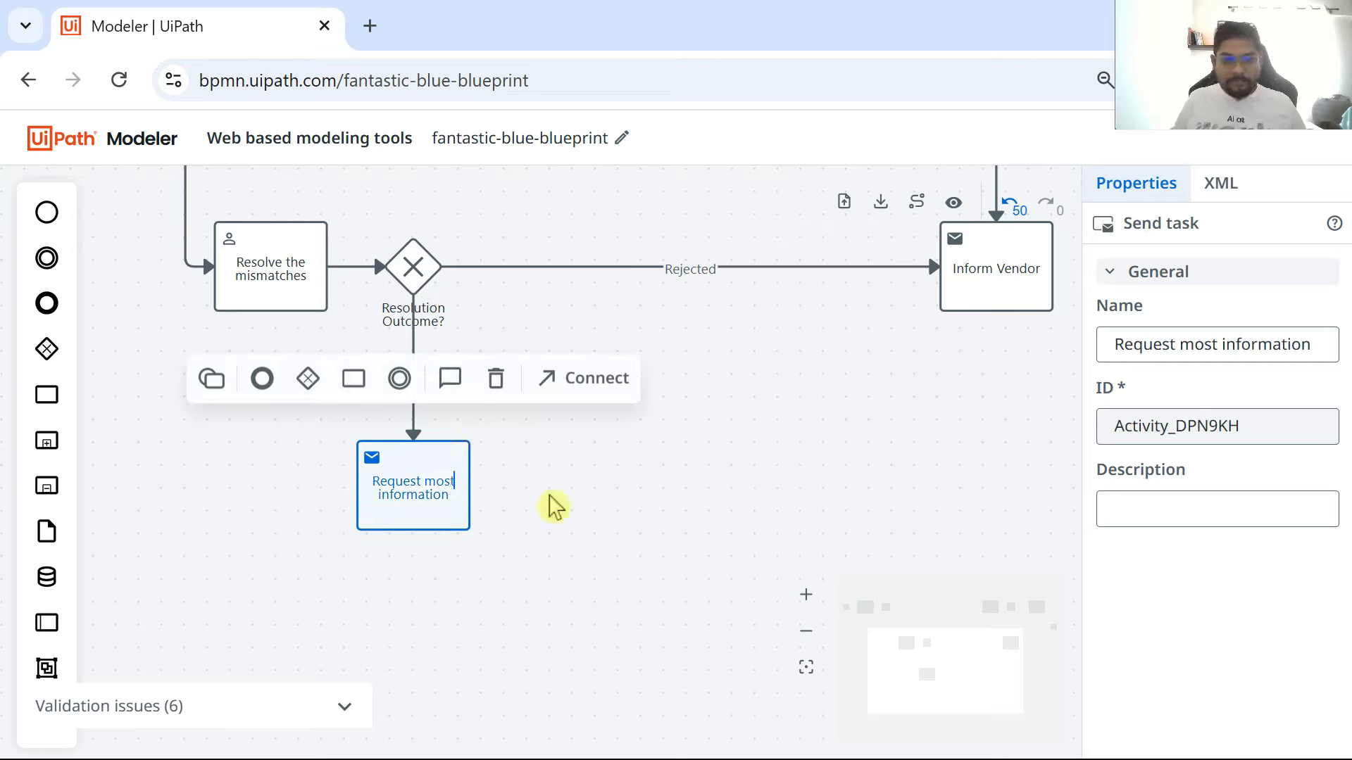
key("BackSpace")
key("BackSpace")
type("re")
left_click(695, 530)
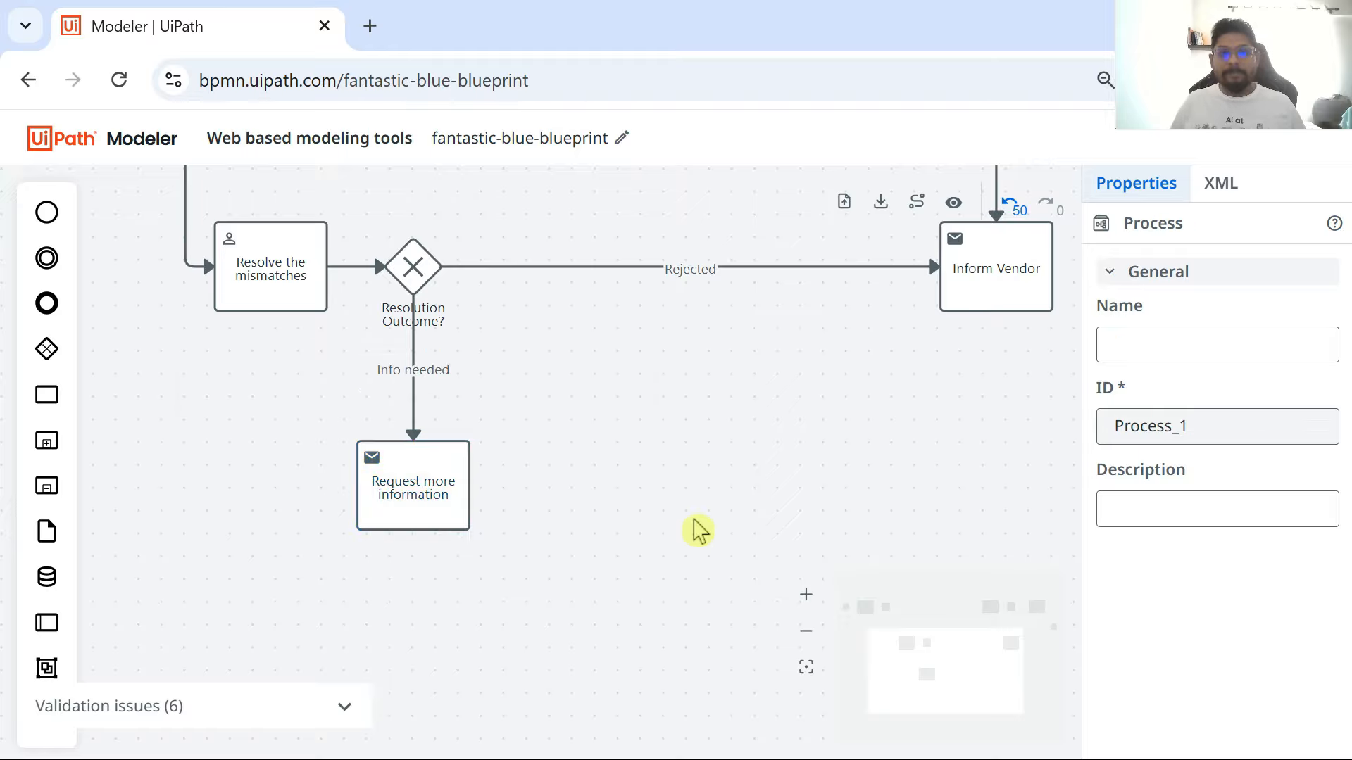
- Add a new task following "Inform Vendor" and place it directly below that task
left_click_drag(829, 406, 617, 617)
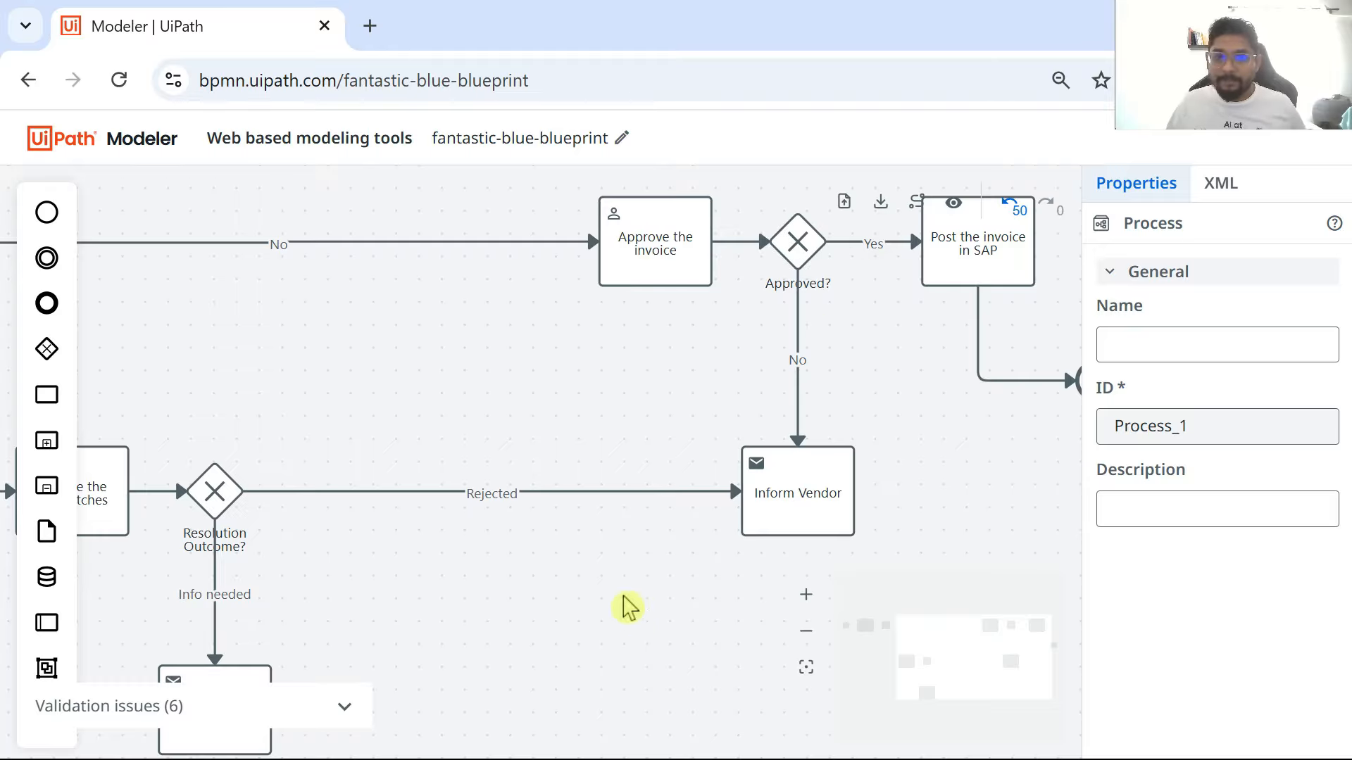
left_click_drag(614, 595, 672, 393)
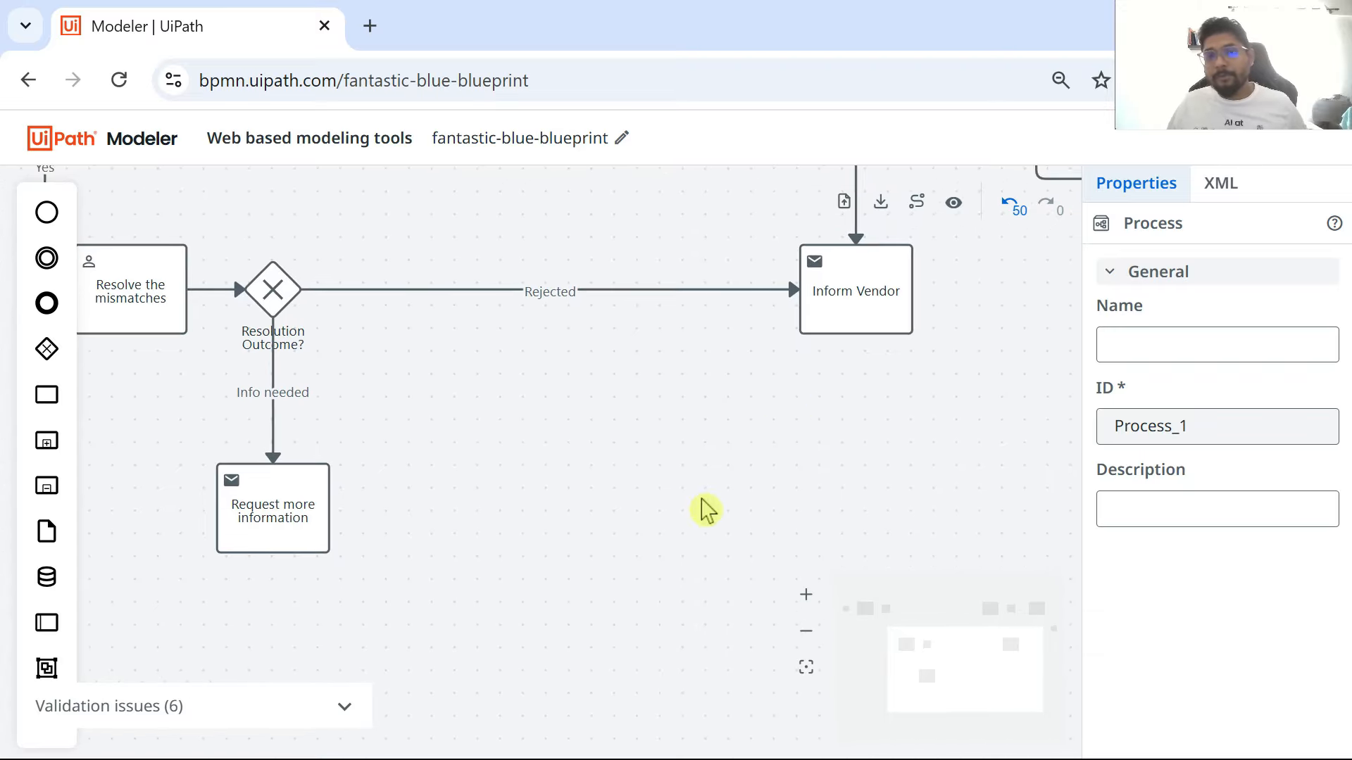
scroll(706, 509, "down", 1)
scroll(706, 509, "down", 1)
scroll(715, 504, "up", 2)
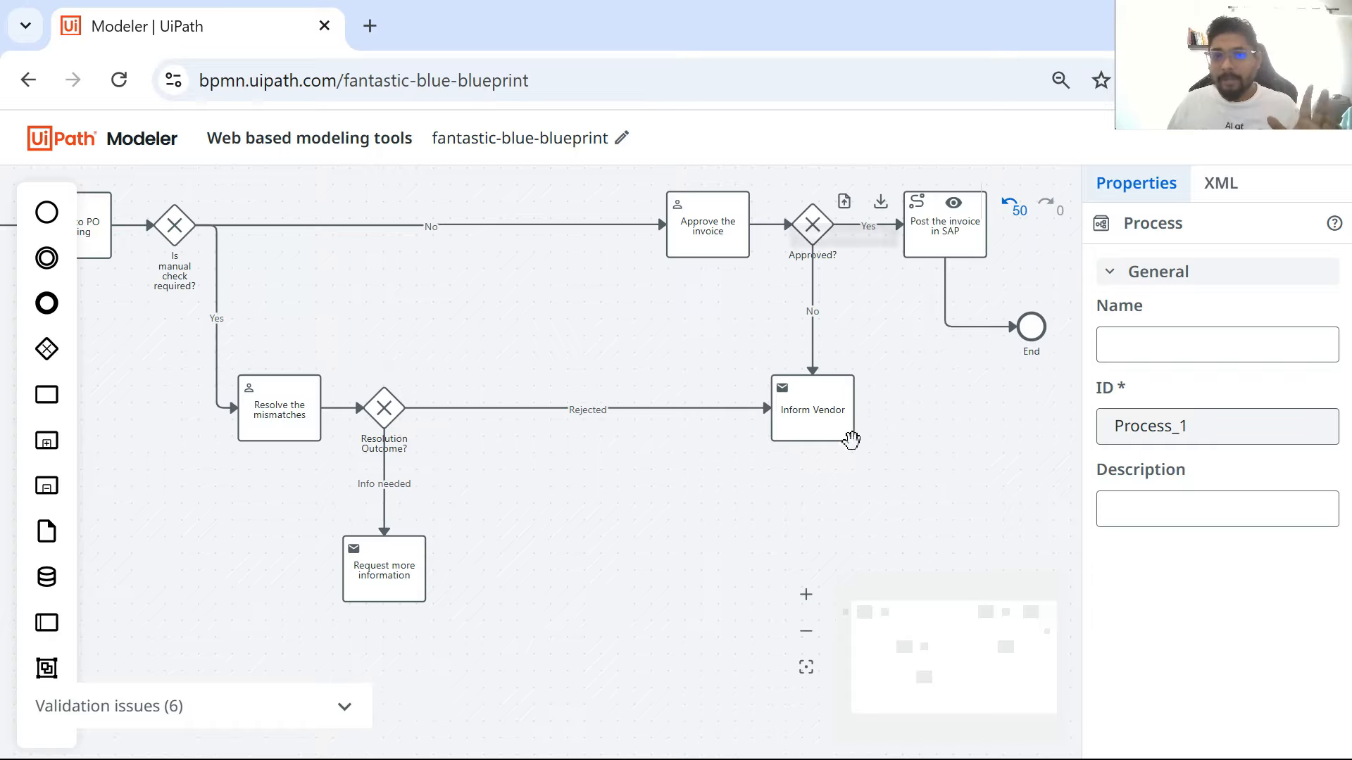
left_click(821, 422)
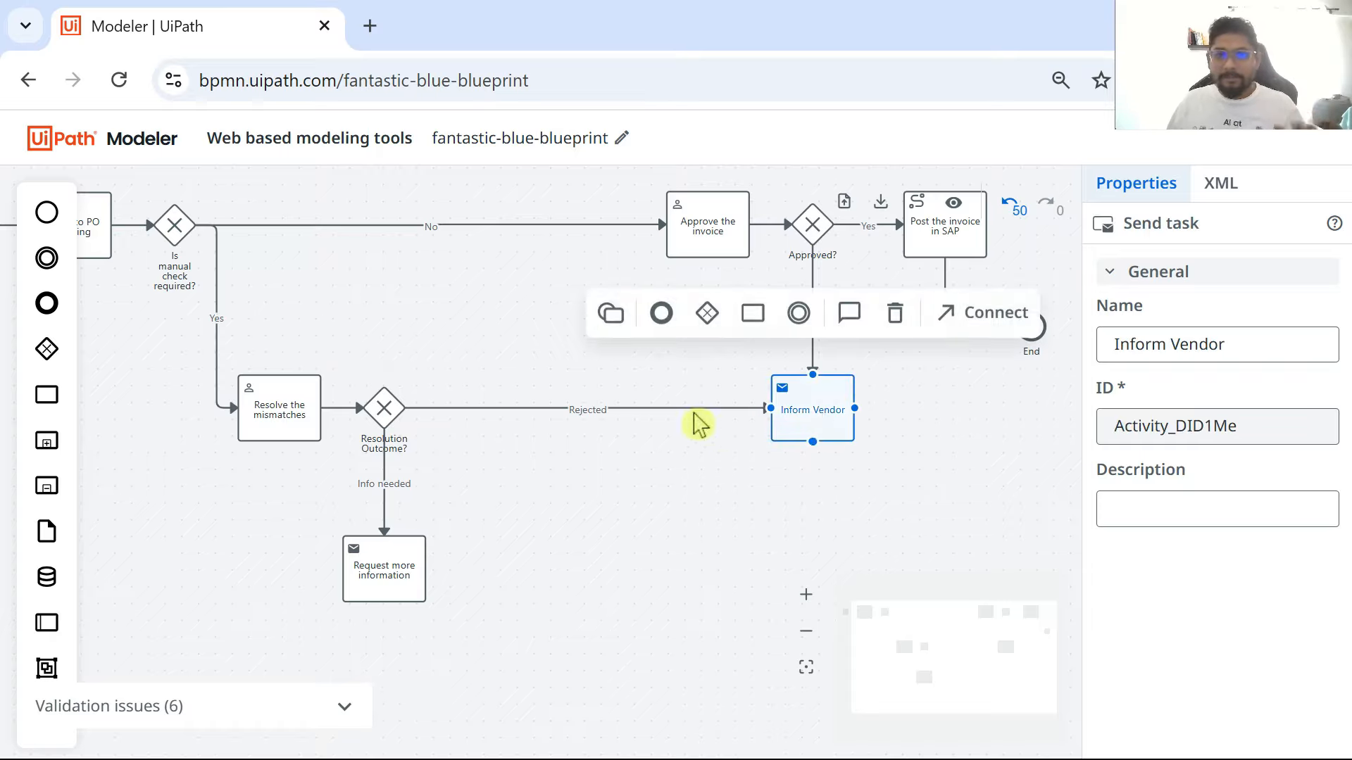
left_click(749, 318)
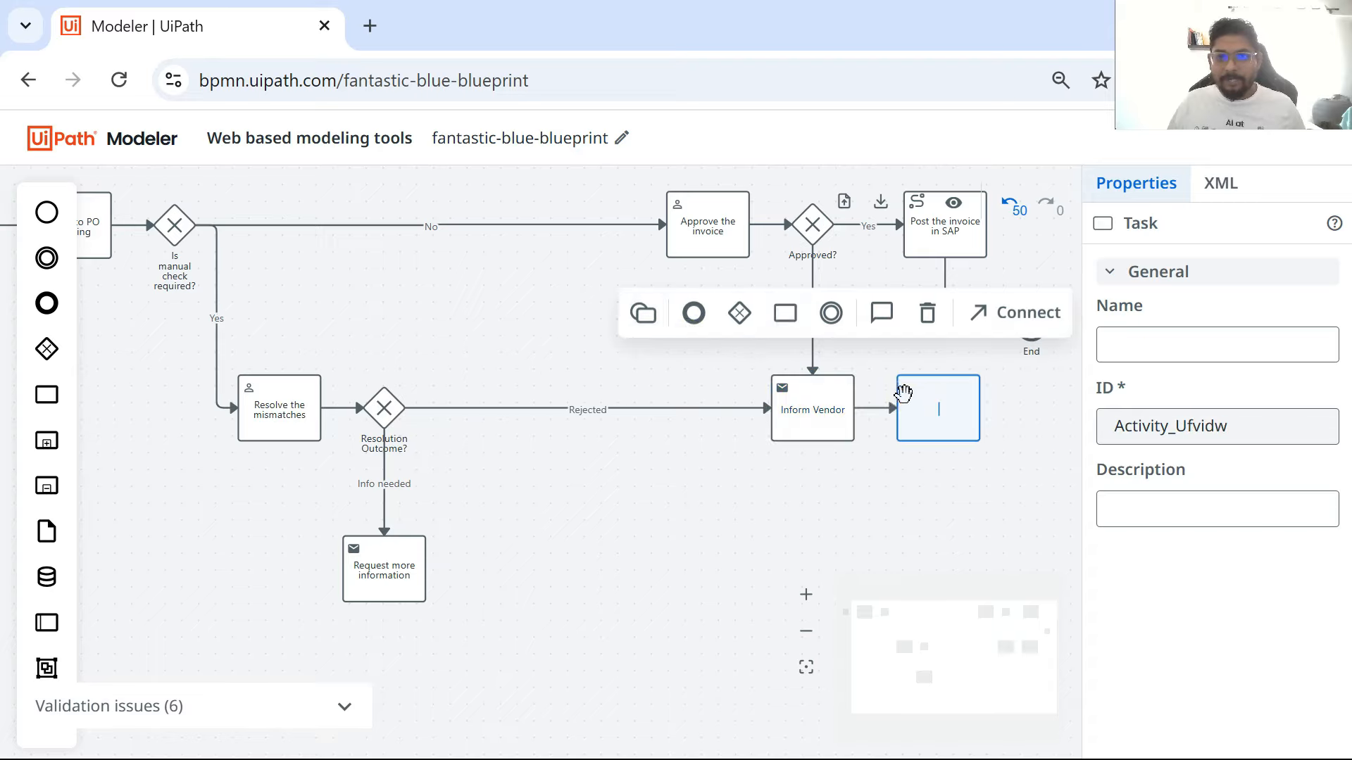
left_click_drag(938, 386, 814, 551)
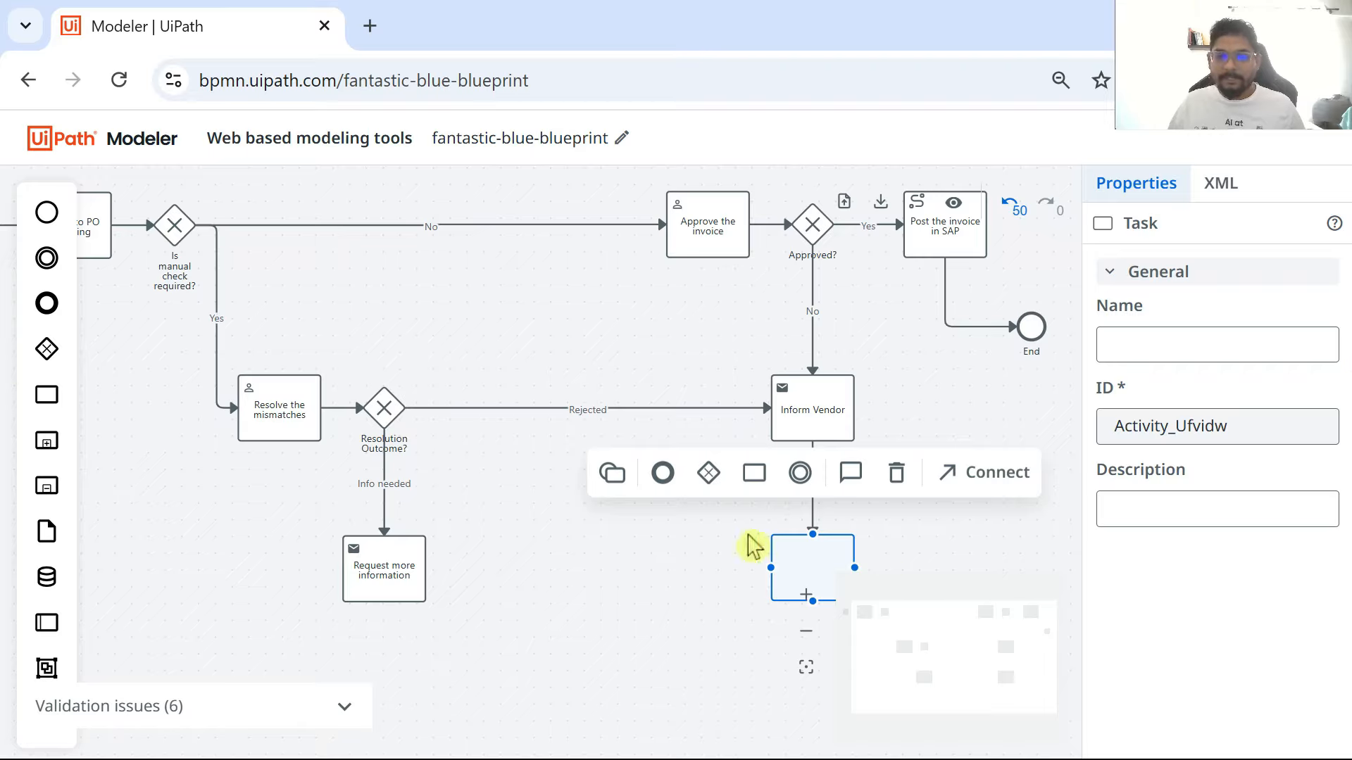
- Change the blank task below "Inform Vendor" into a Service task and name it "Dispute Invesigation"
left_click(612, 474)
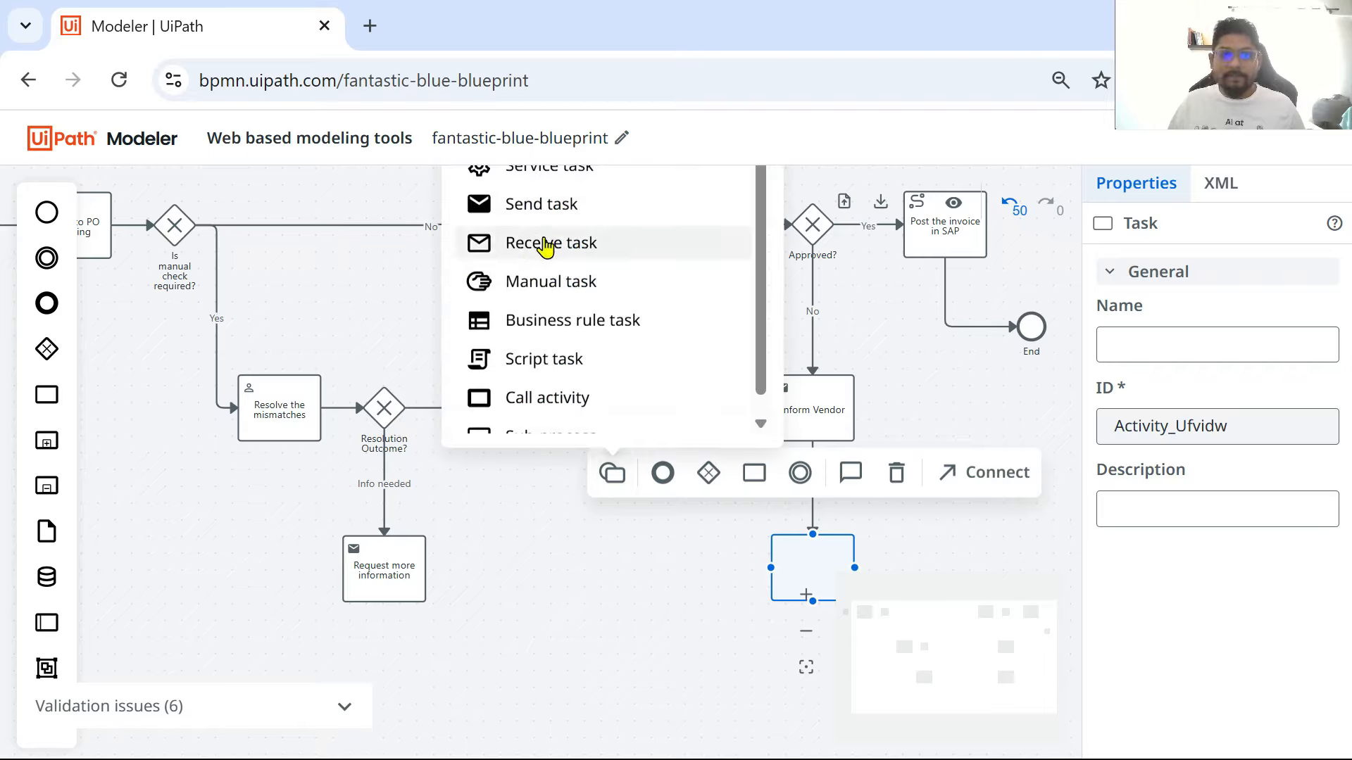
left_click(549, 182)
scroll(929, 567, "down", 1)
left_click(939, 519)
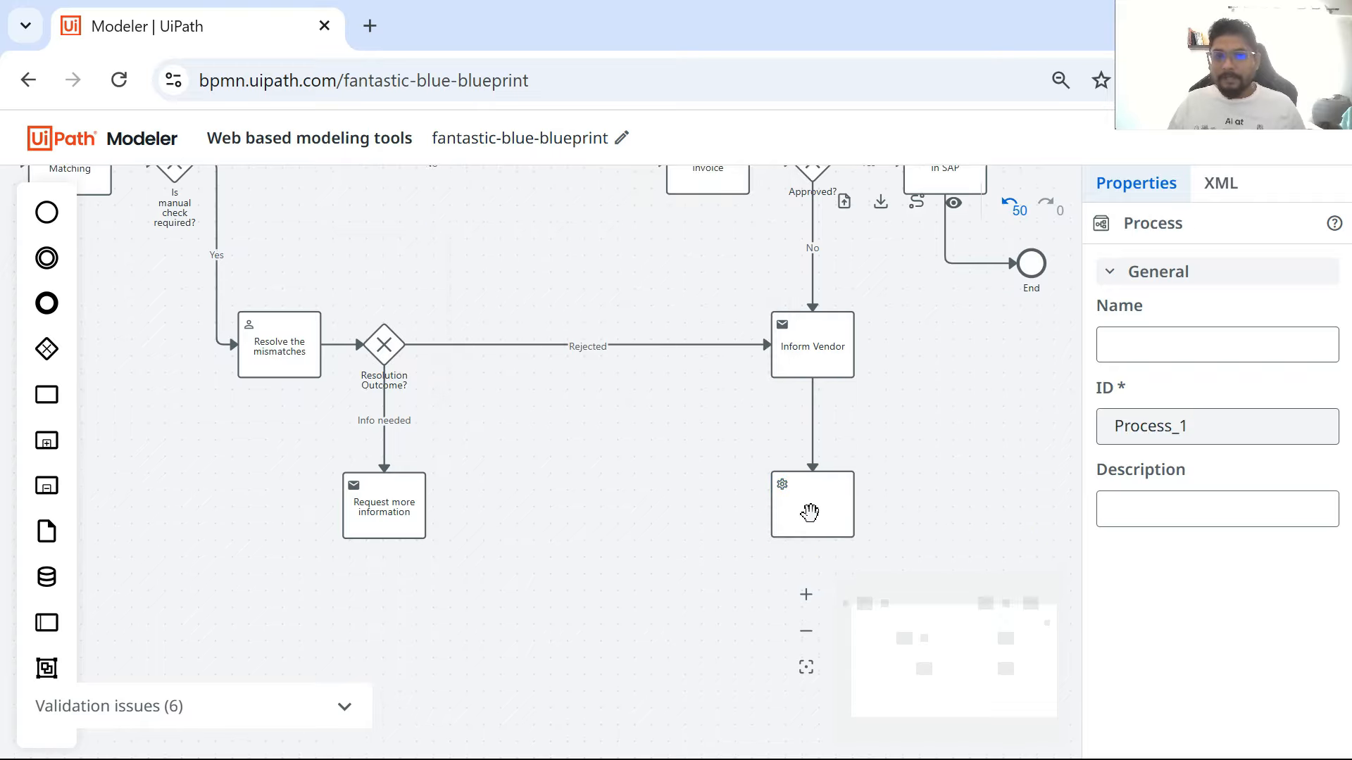
left_click(809, 512)
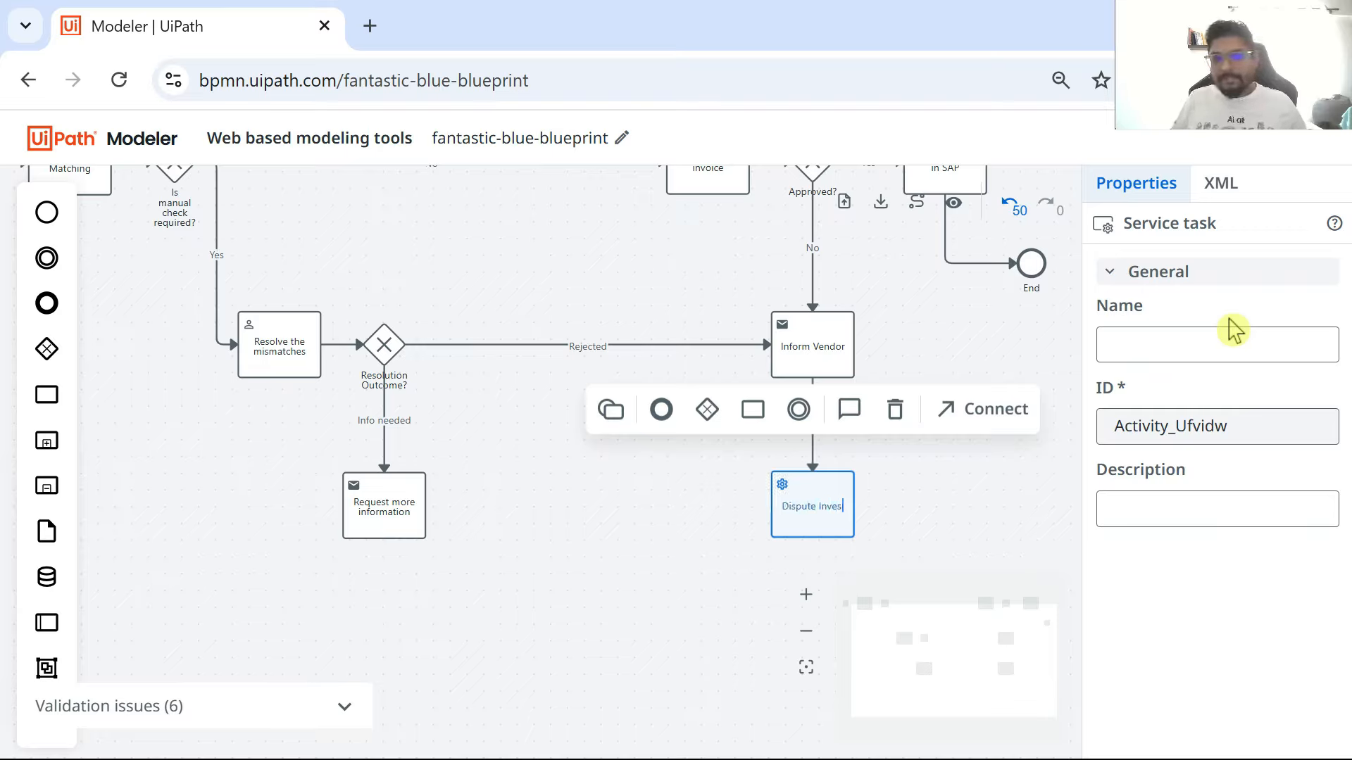
type("Dispute Invesigation")
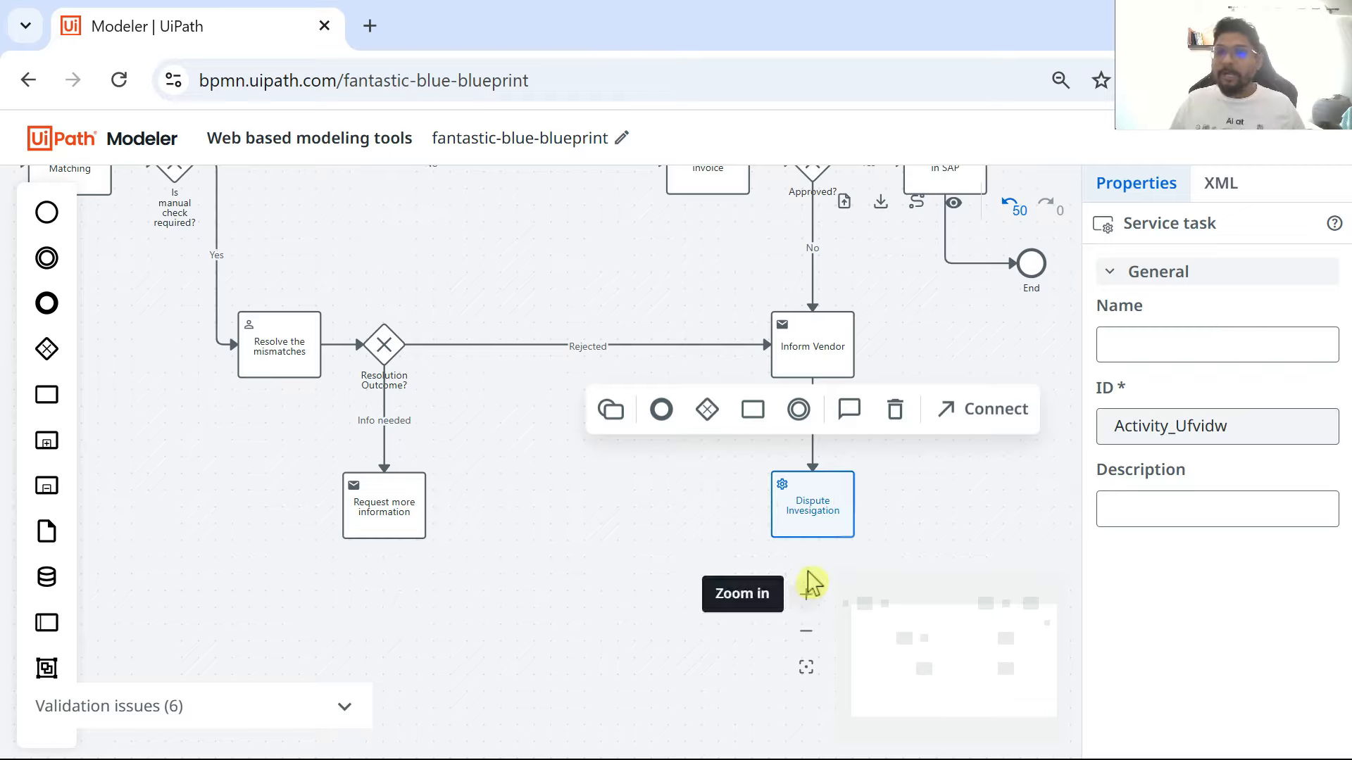
left_click(944, 539)
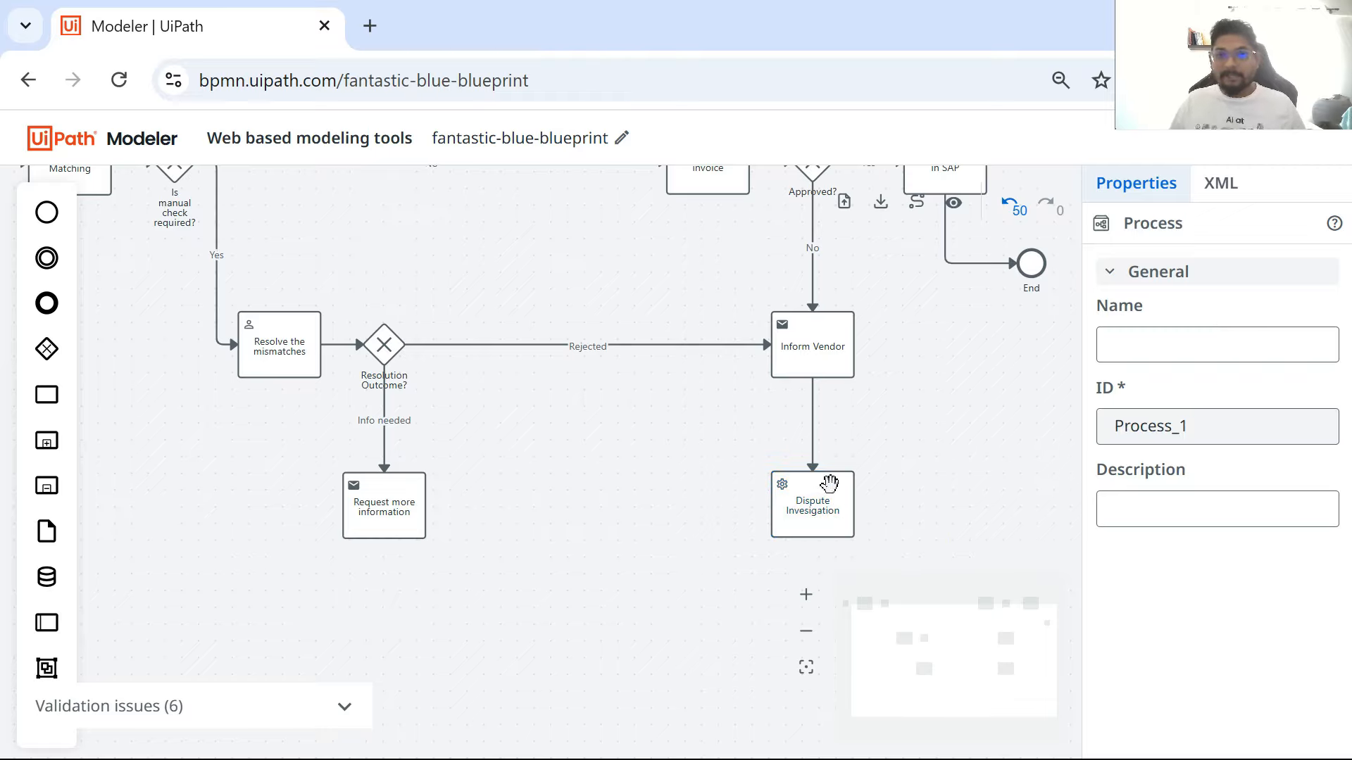
- Connect the dispute service task back to "Approve the invoice" and reroute the flow so it runs clear of "Inform Vendor"
left_click(829, 482)
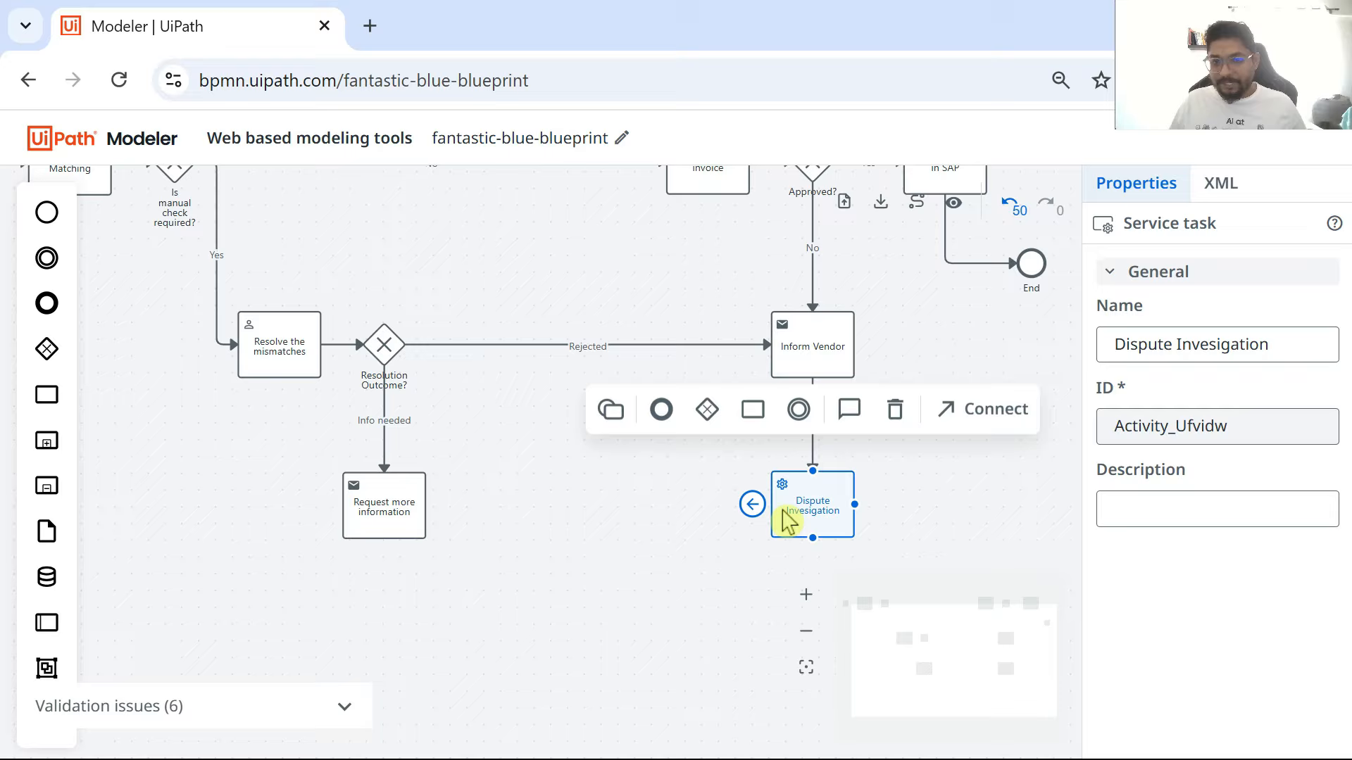
scroll(1020, 514, "up", 1)
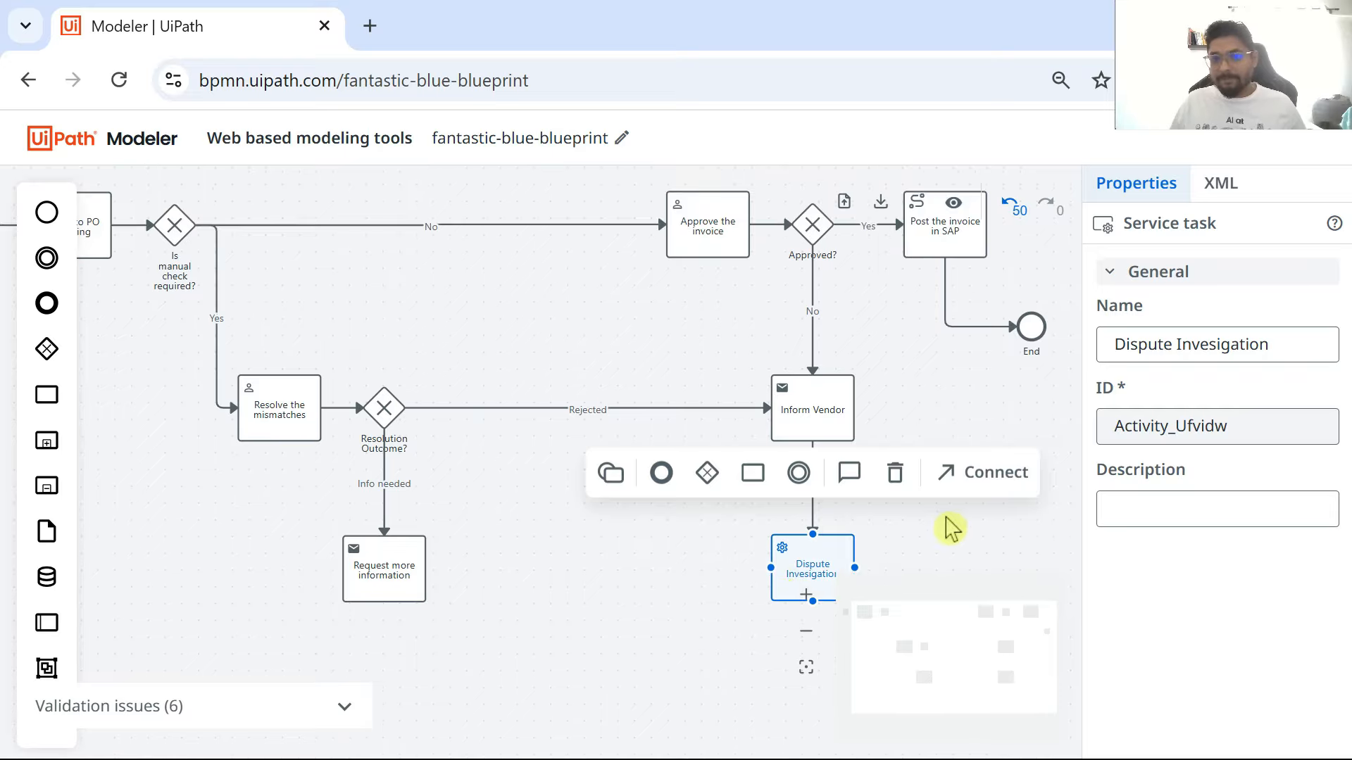
scroll(908, 533, "down", 1)
scroll(814, 519, "up", 1)
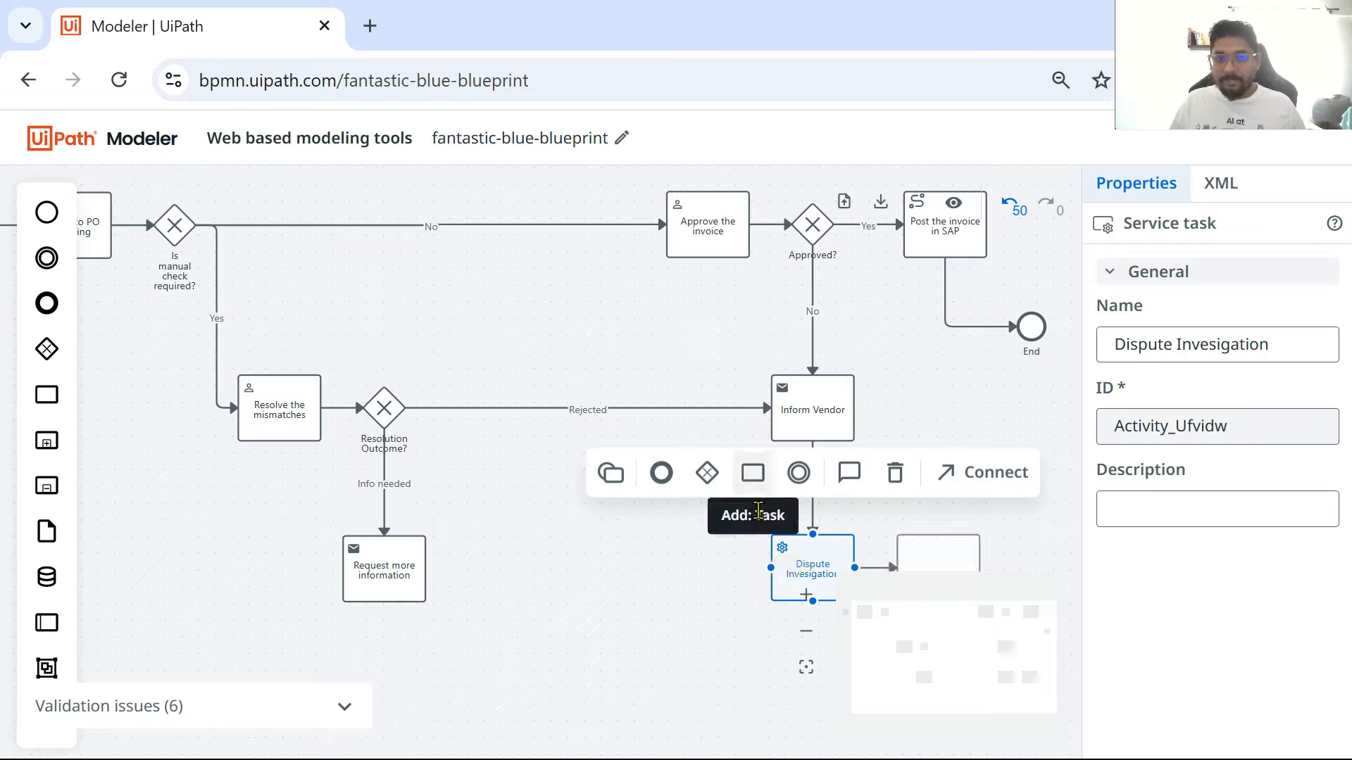
left_click(956, 481)
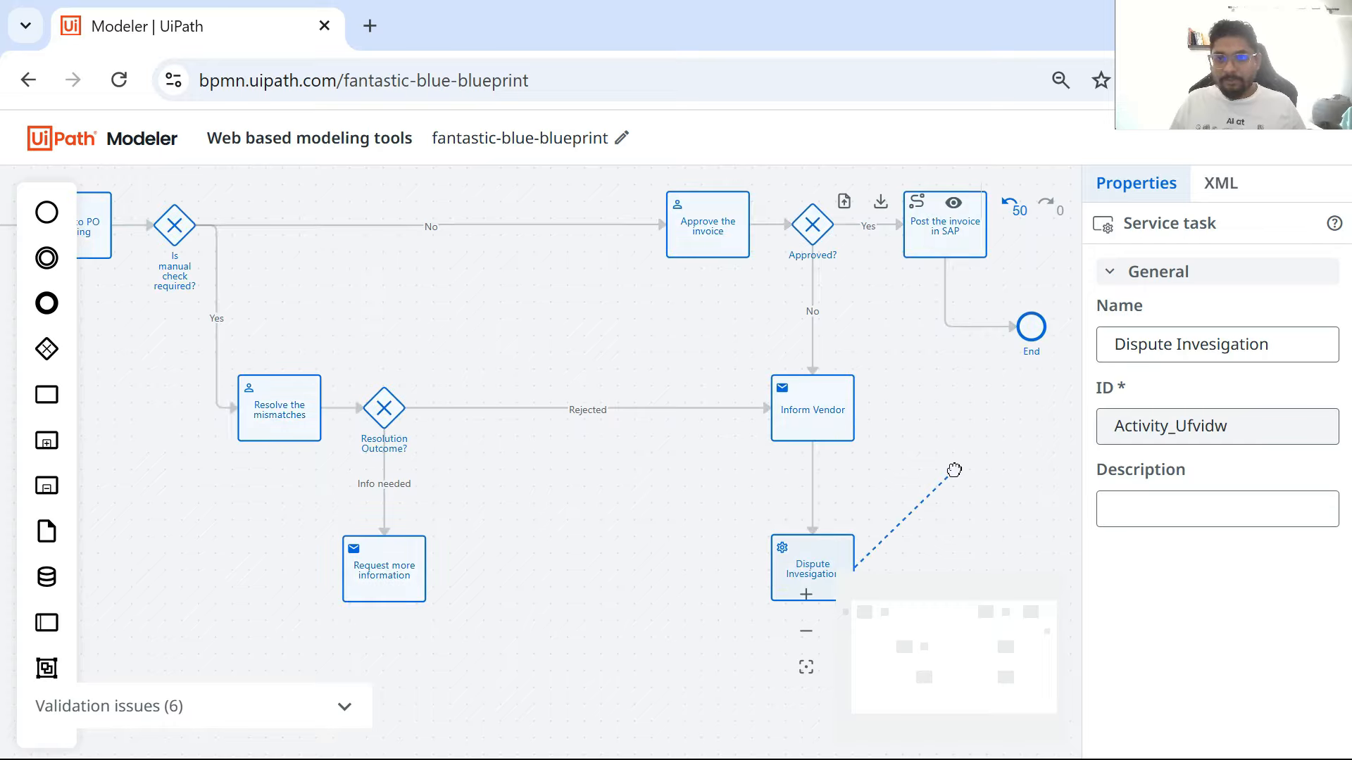
left_click(713, 262)
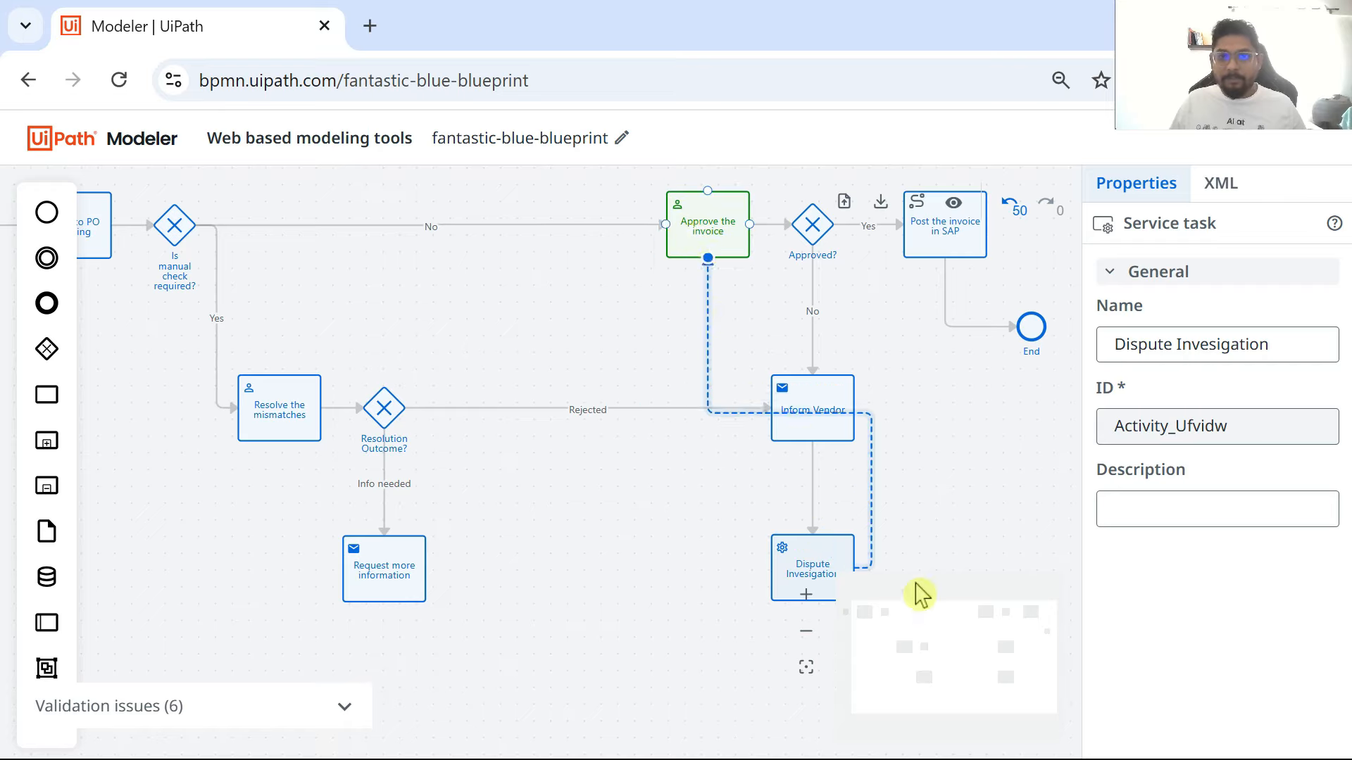
left_click(871, 513)
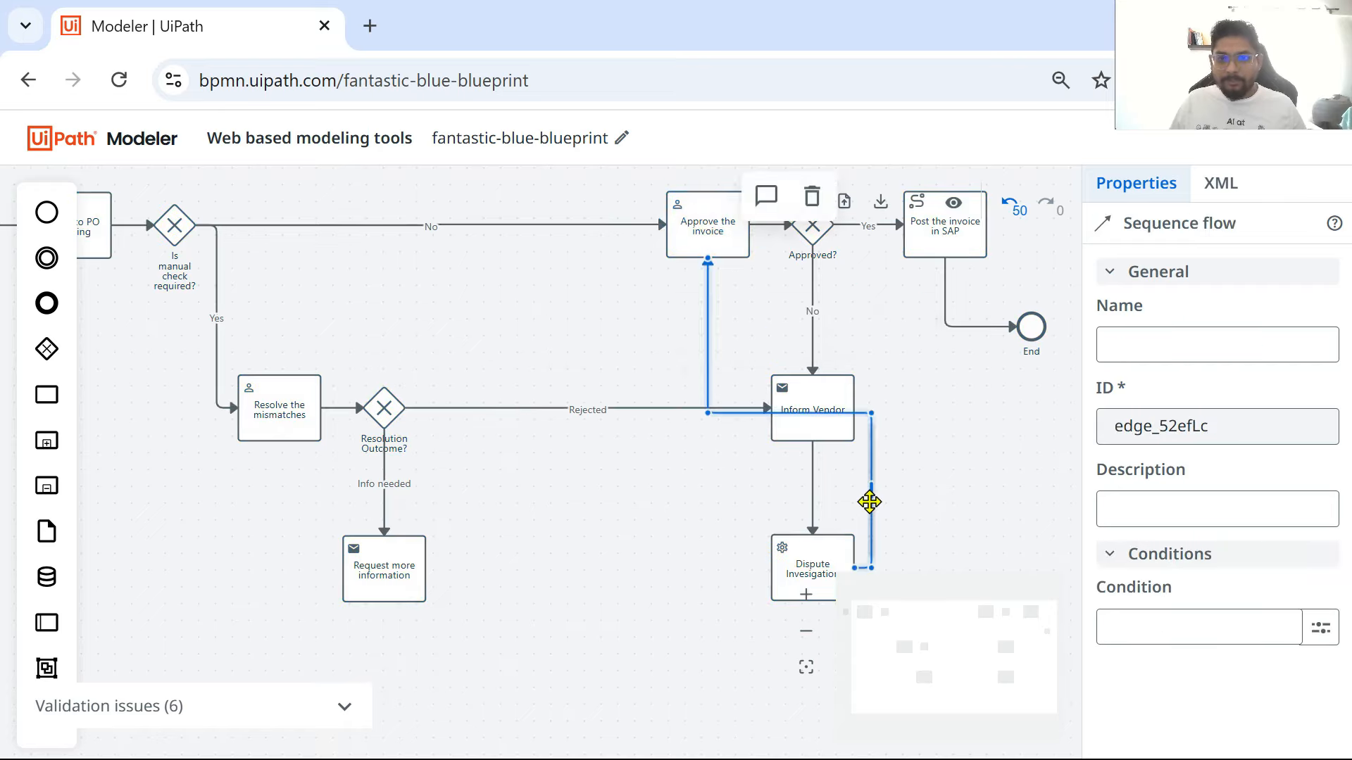
left_click_drag(869, 500, 707, 514)
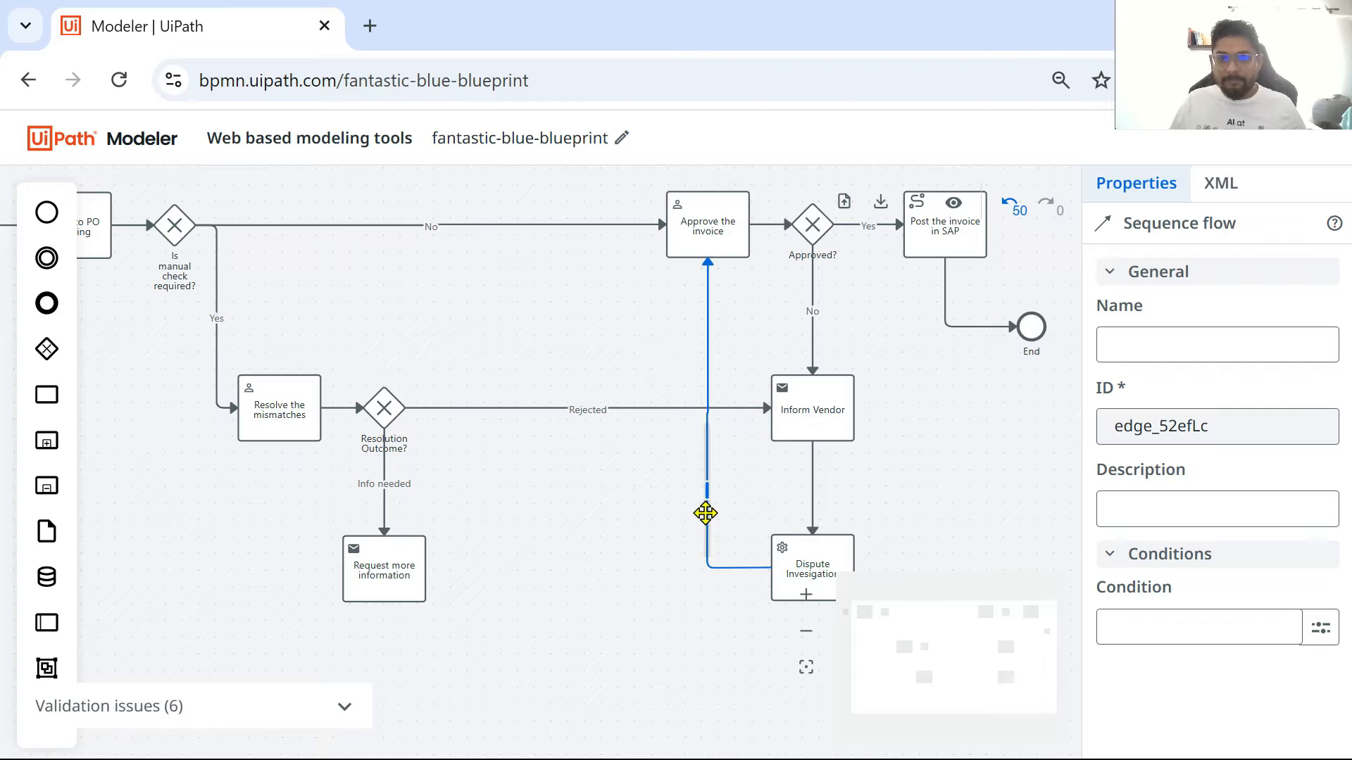
left_click(950, 528)
- Add an intermediate event after the dispute service task and change it to a Timer intermediate catch event
scroll(950, 528, "down", 1)
left_click(832, 517)
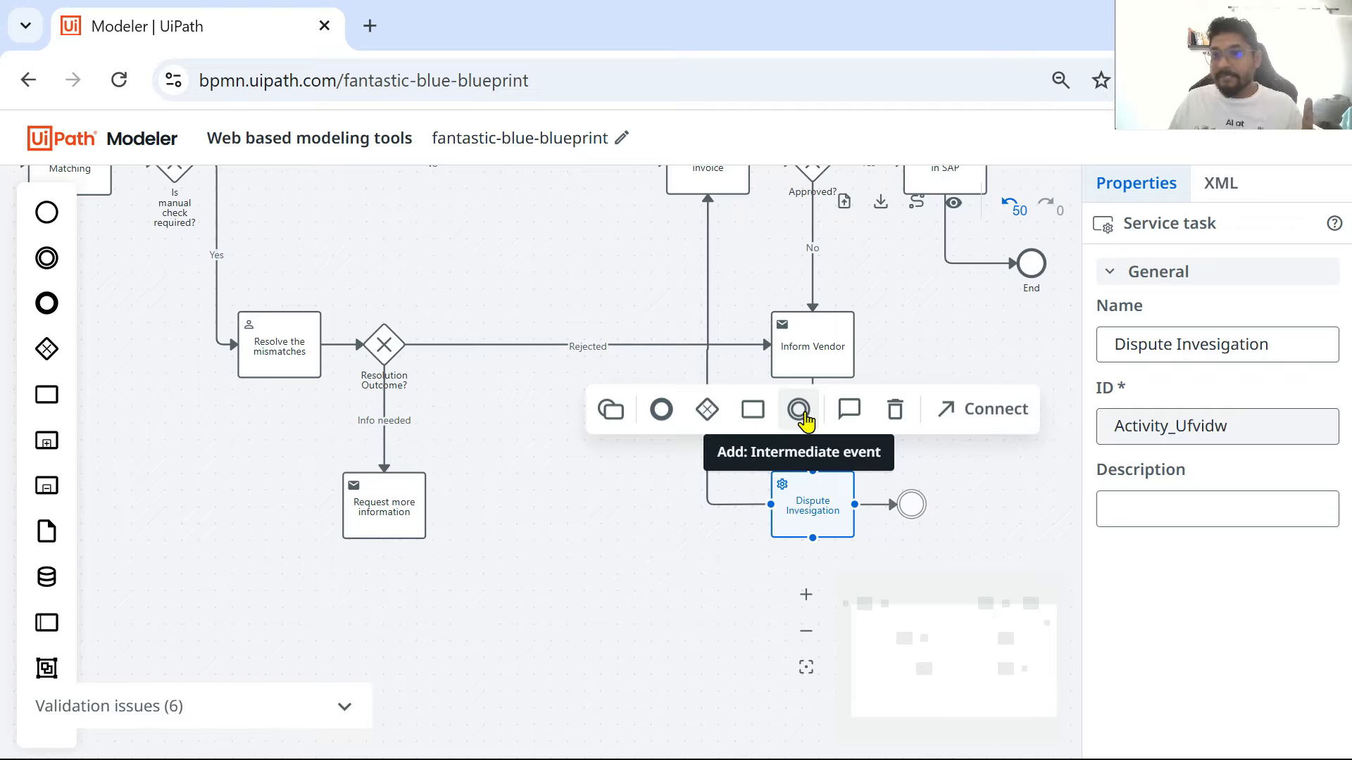
left_click(801, 412)
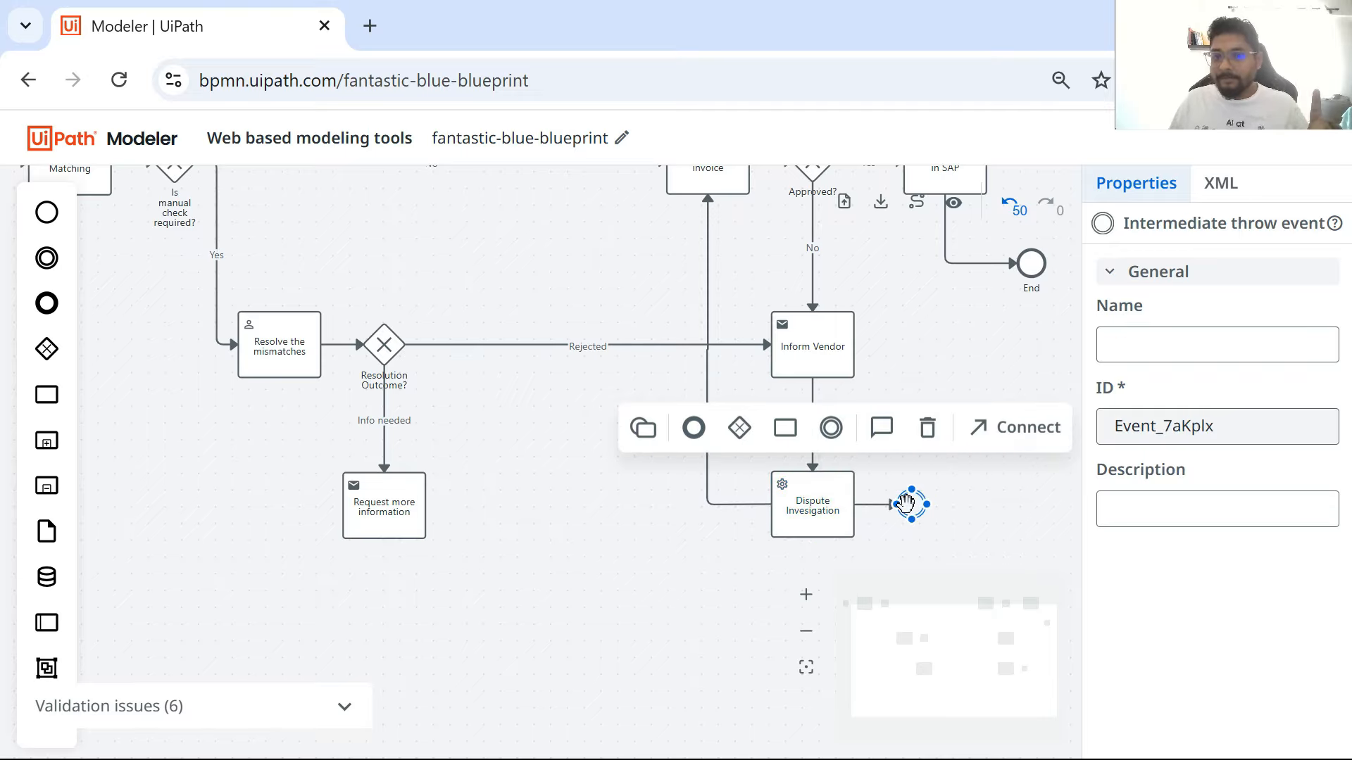
left_click(644, 430)
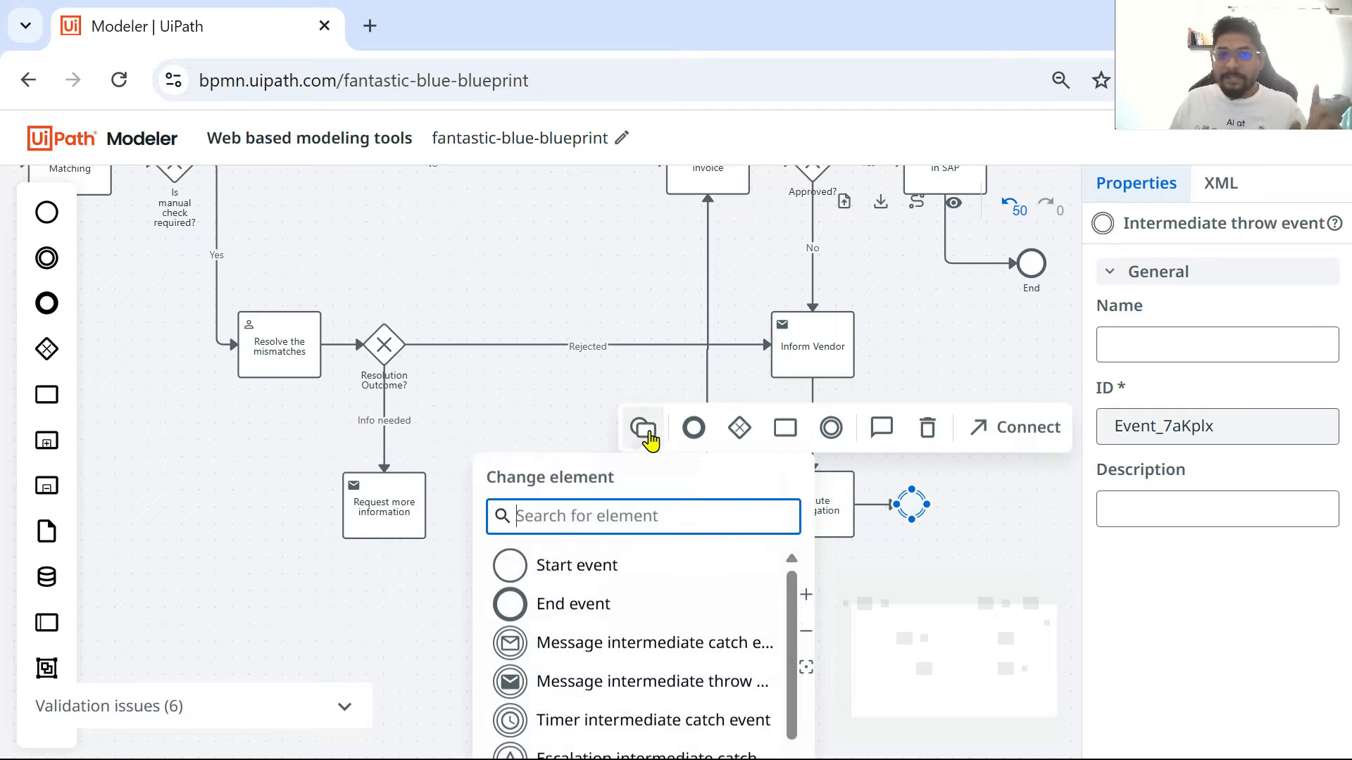
scroll(654, 620, "down", 2)
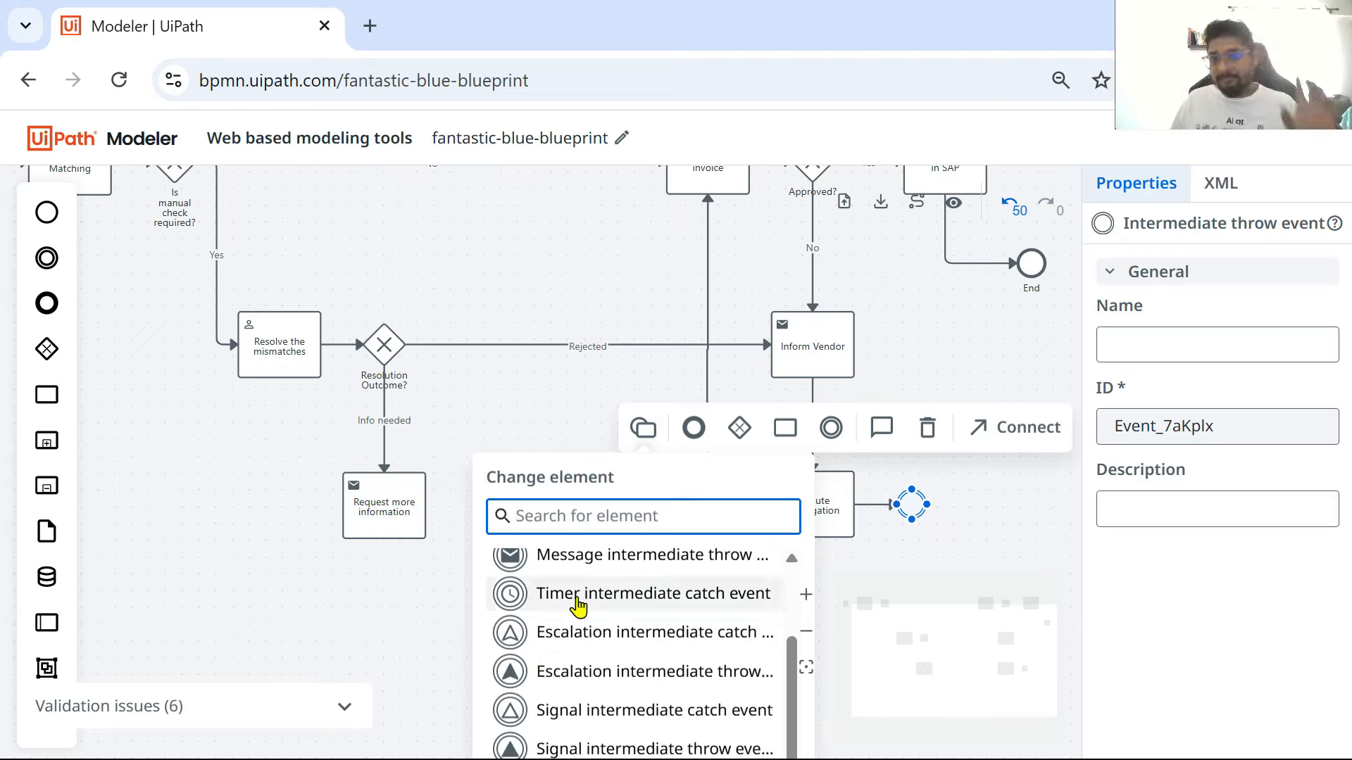
left_click(578, 597)
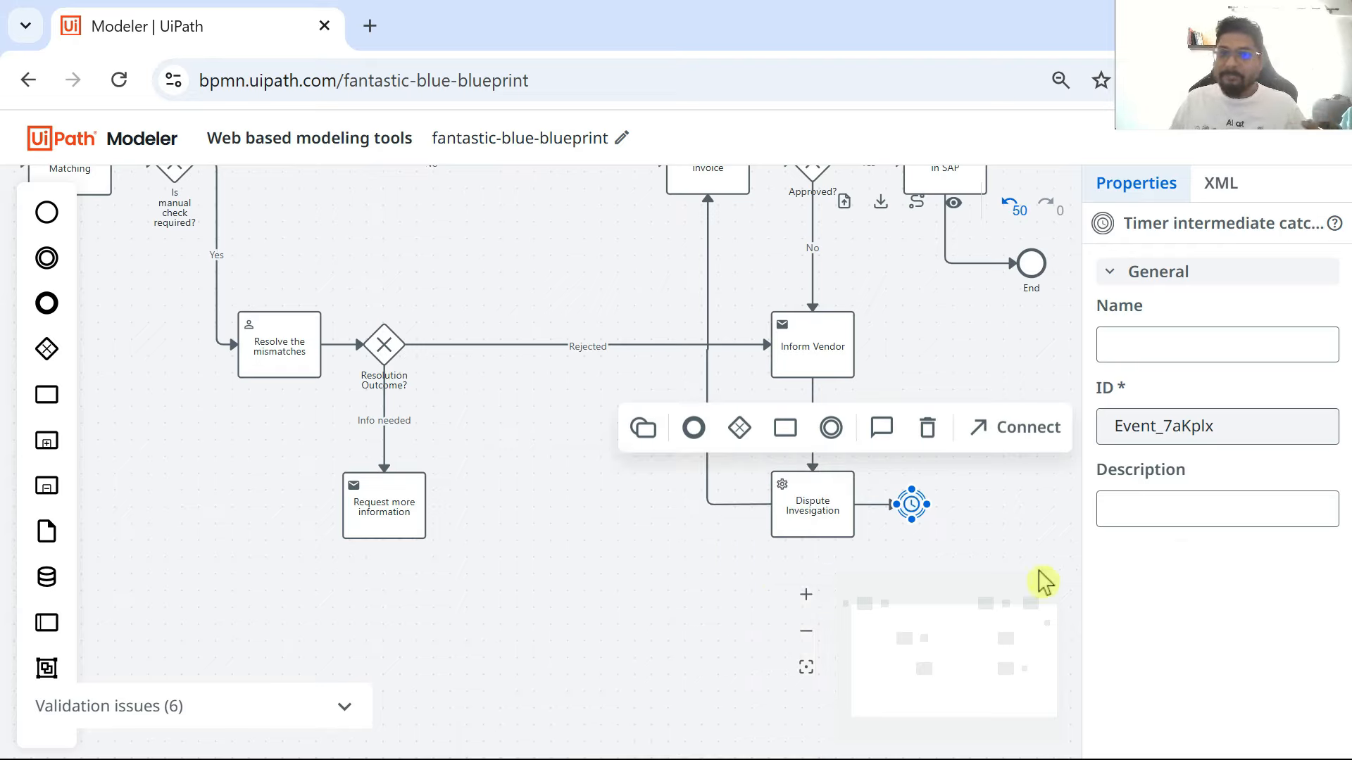
left_click(845, 588)
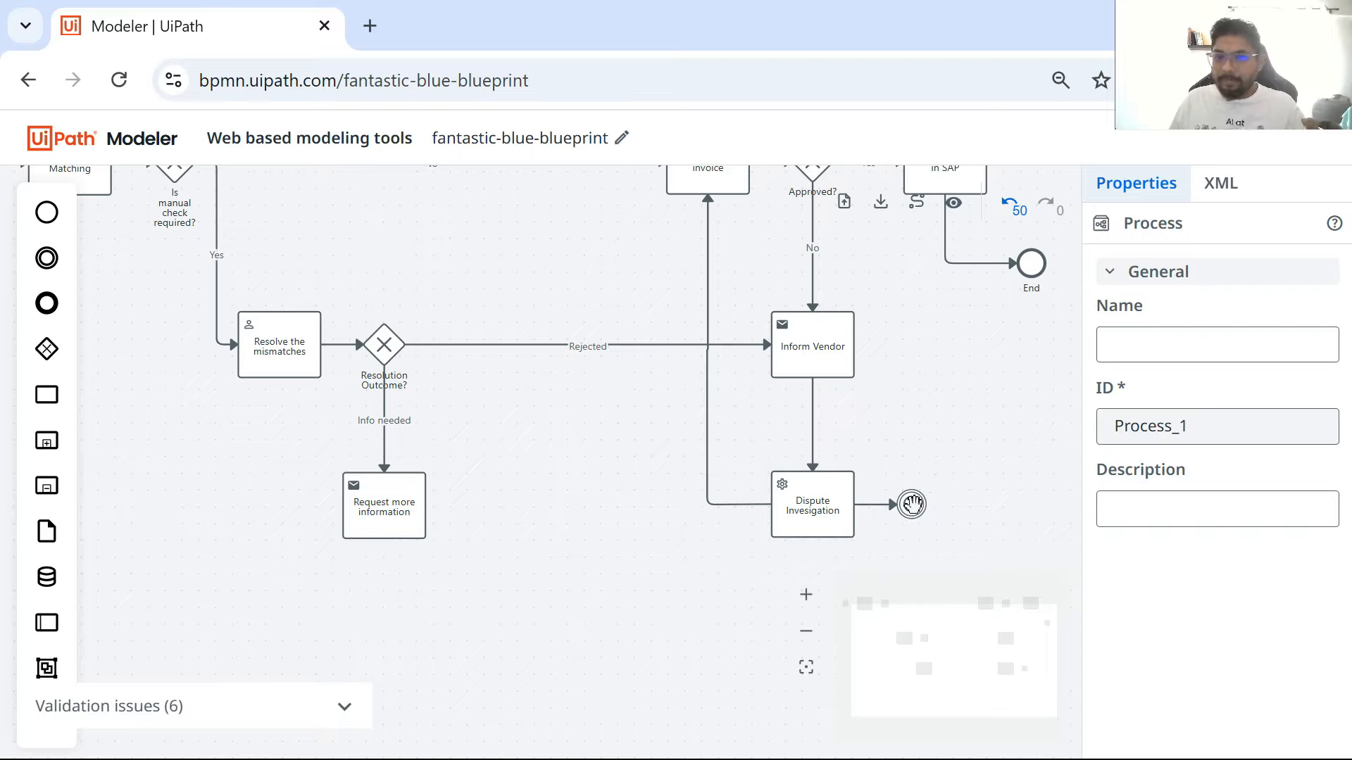
- Delete the flow between the dispute task and the timer event, and attach the timer to the task's lower-right corner
left_click(879, 507)
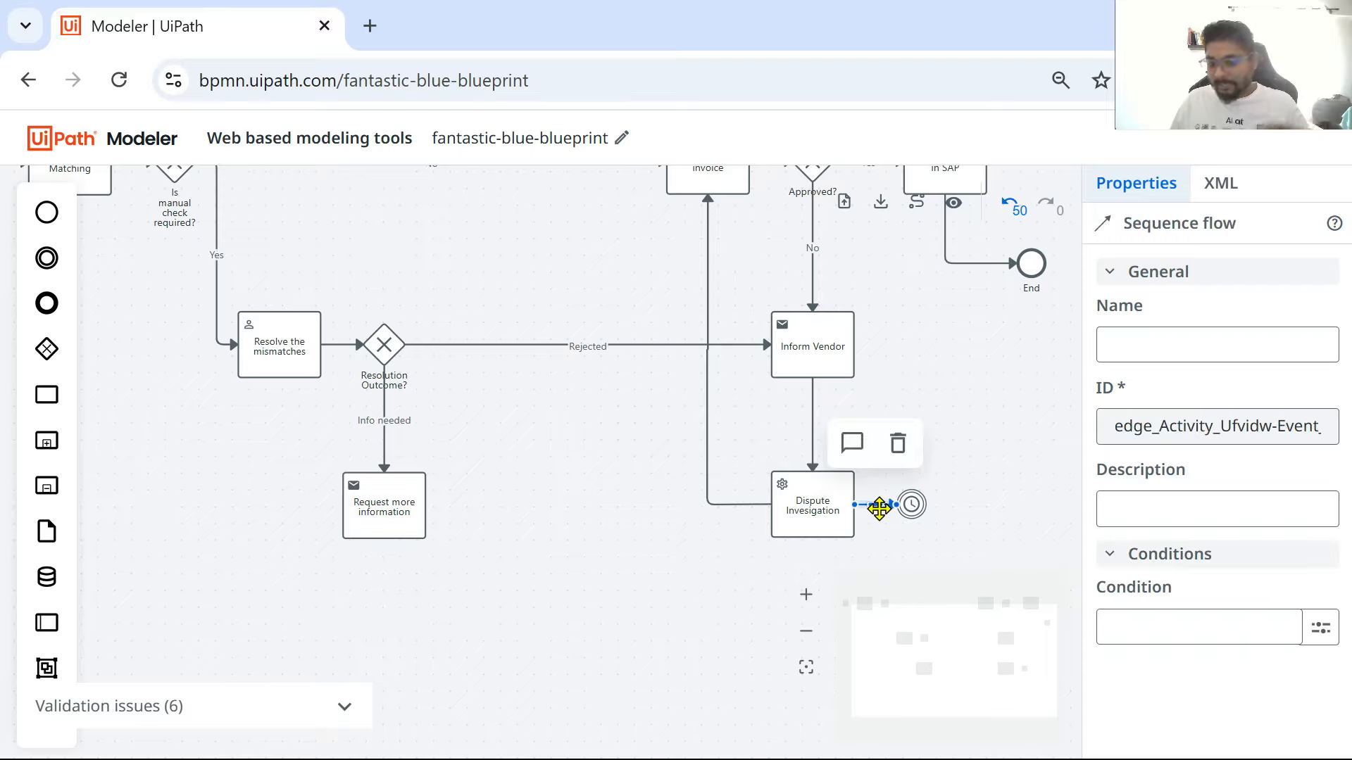
key("Delete")
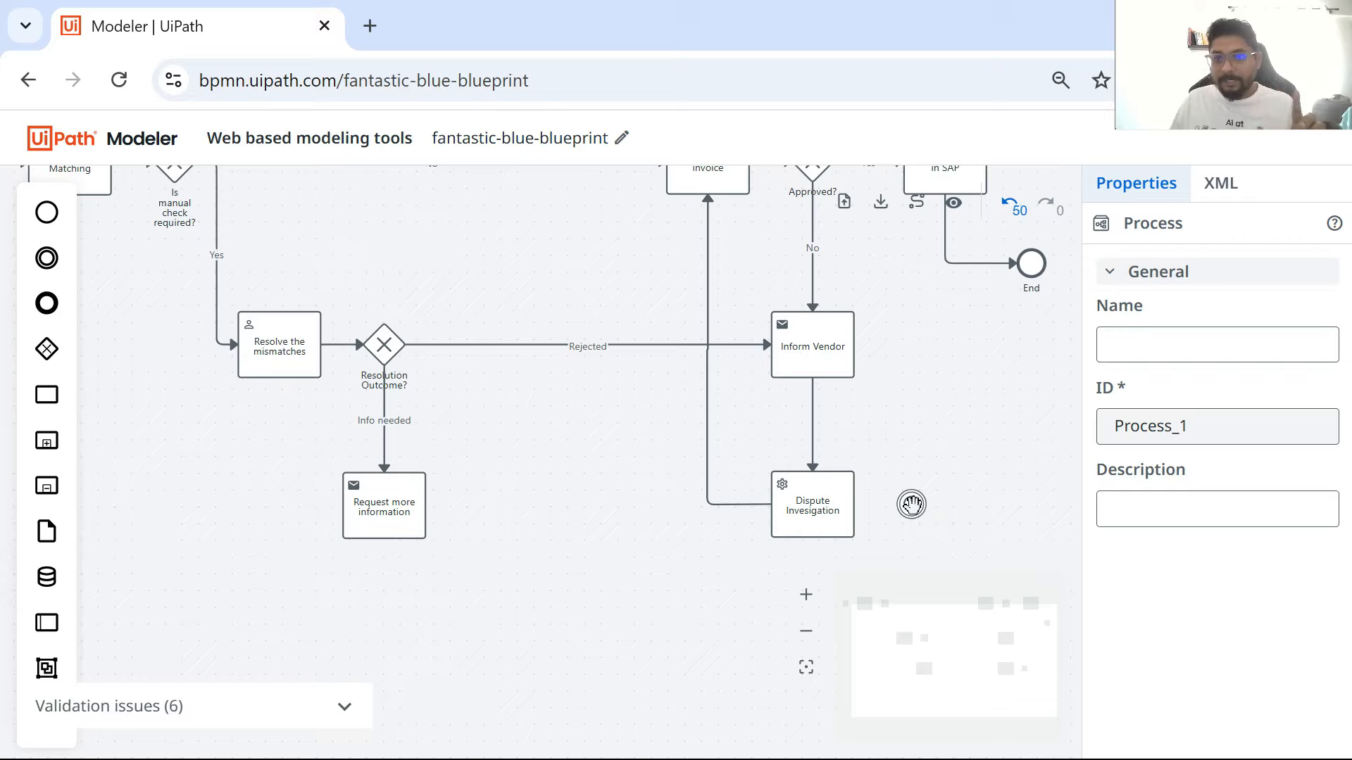
left_click_drag(913, 504, 860, 543)
left_click(966, 535)
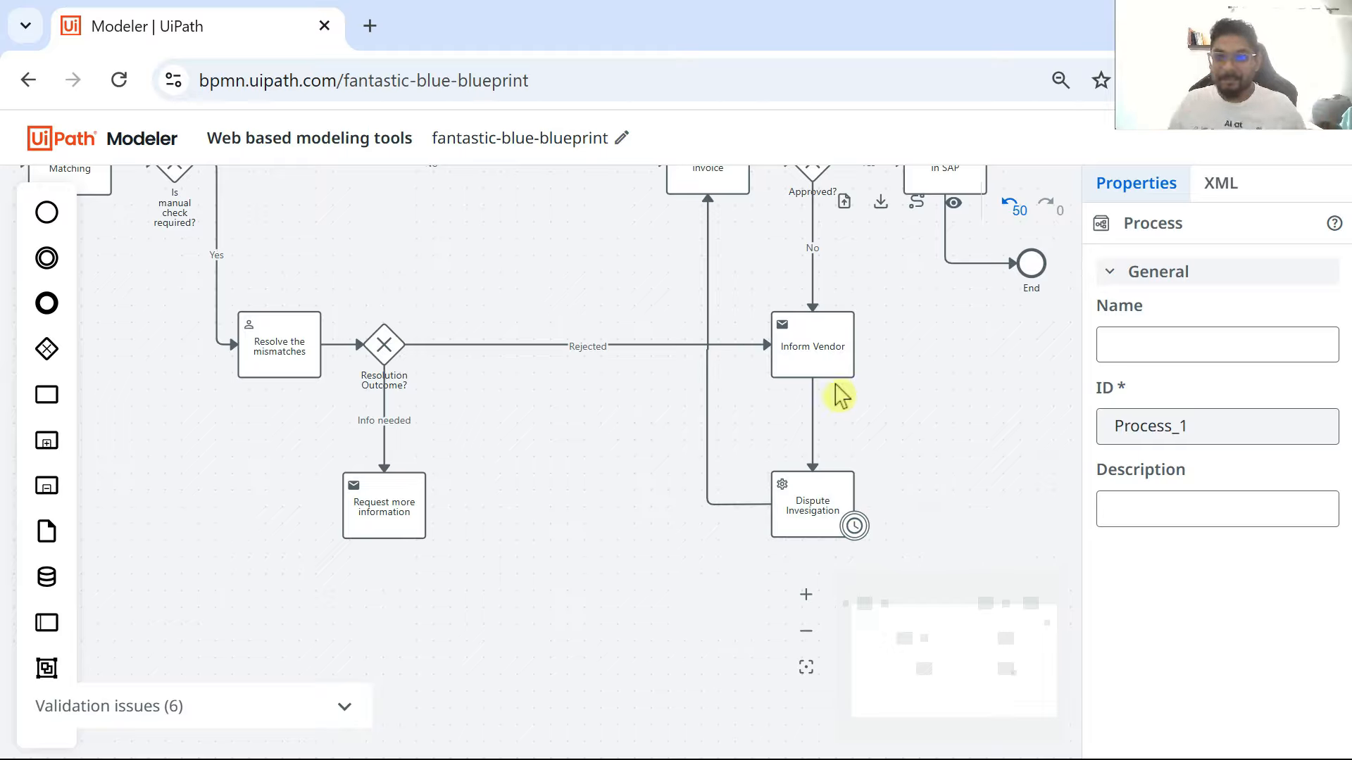
- Connect the dispute service task to the existing "End" event with a sequence flow
scroll(920, 438, "down", 3)
scroll(920, 437, "up", 8)
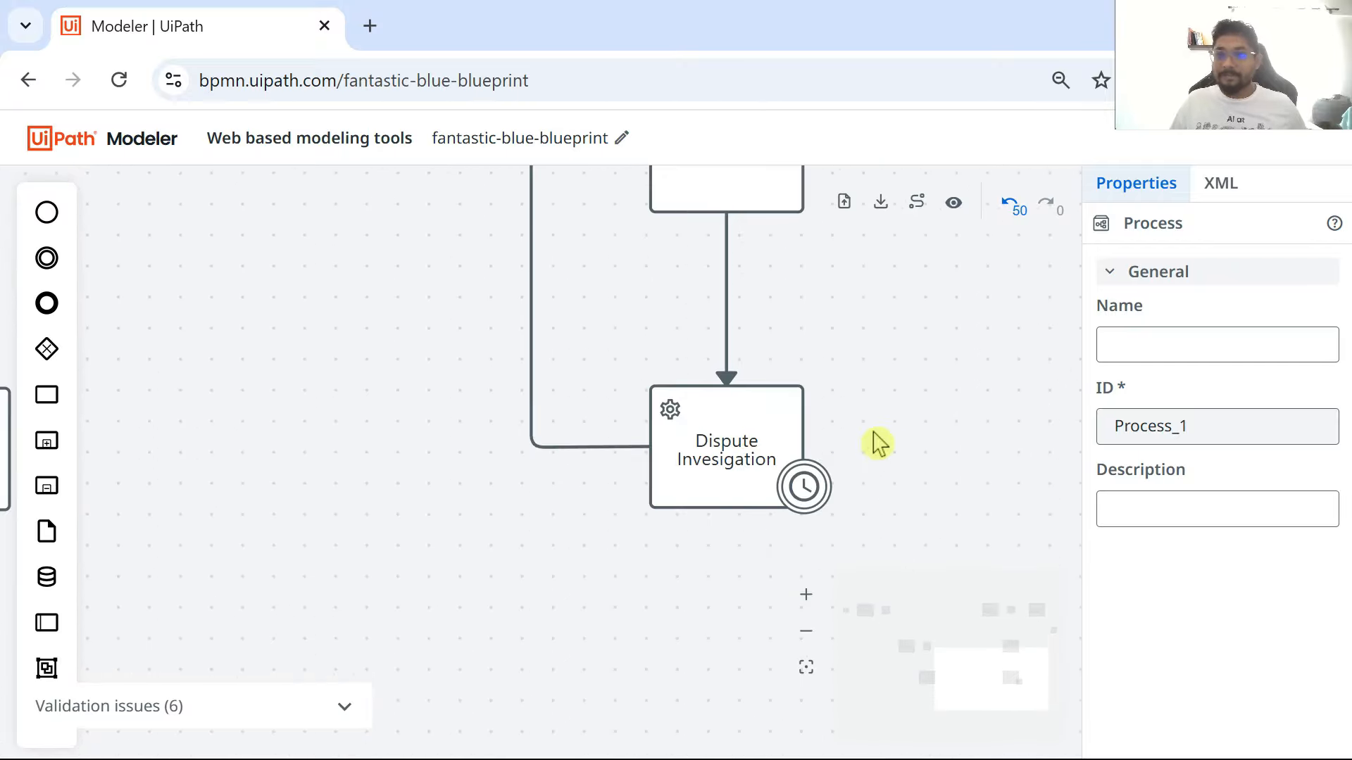
scroll(878, 442, "down", 5)
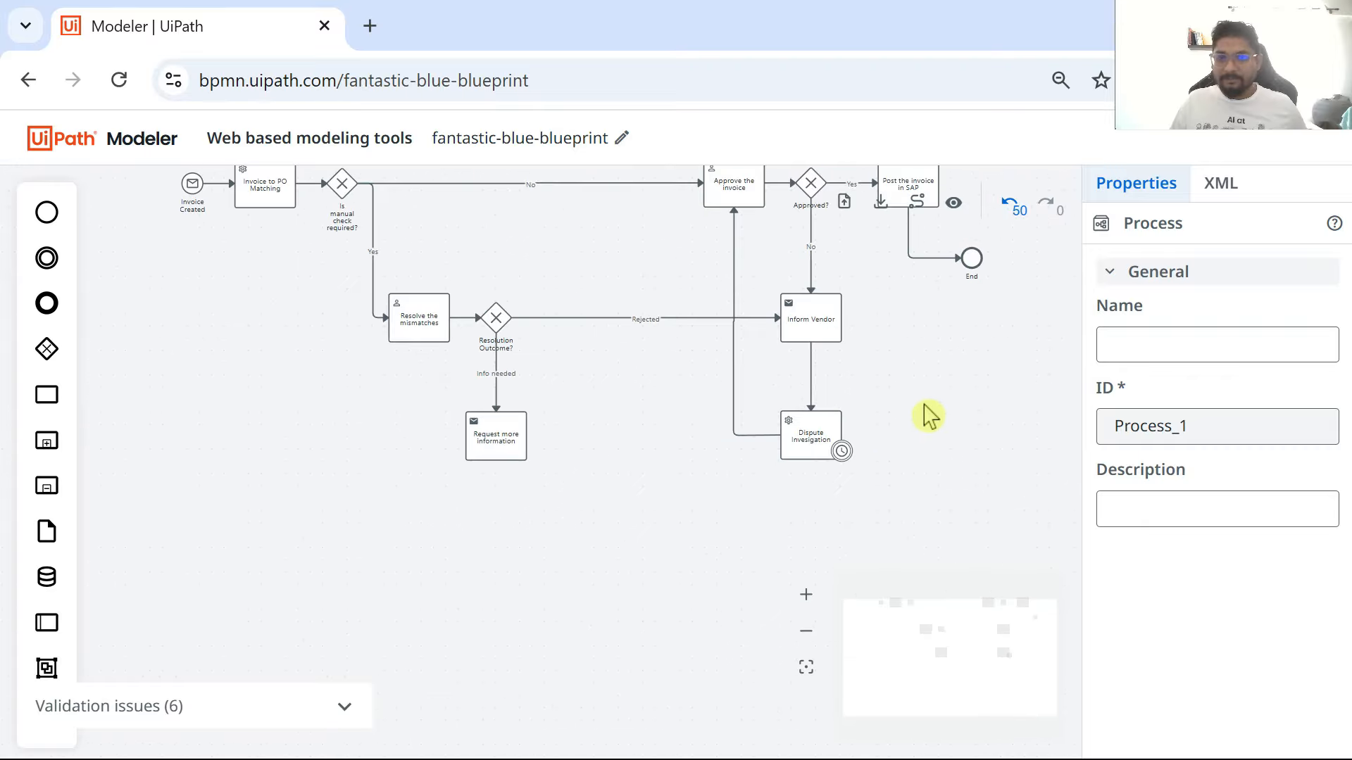
left_click_drag(929, 416, 641, 433)
scroll(772, 441, "up", 2)
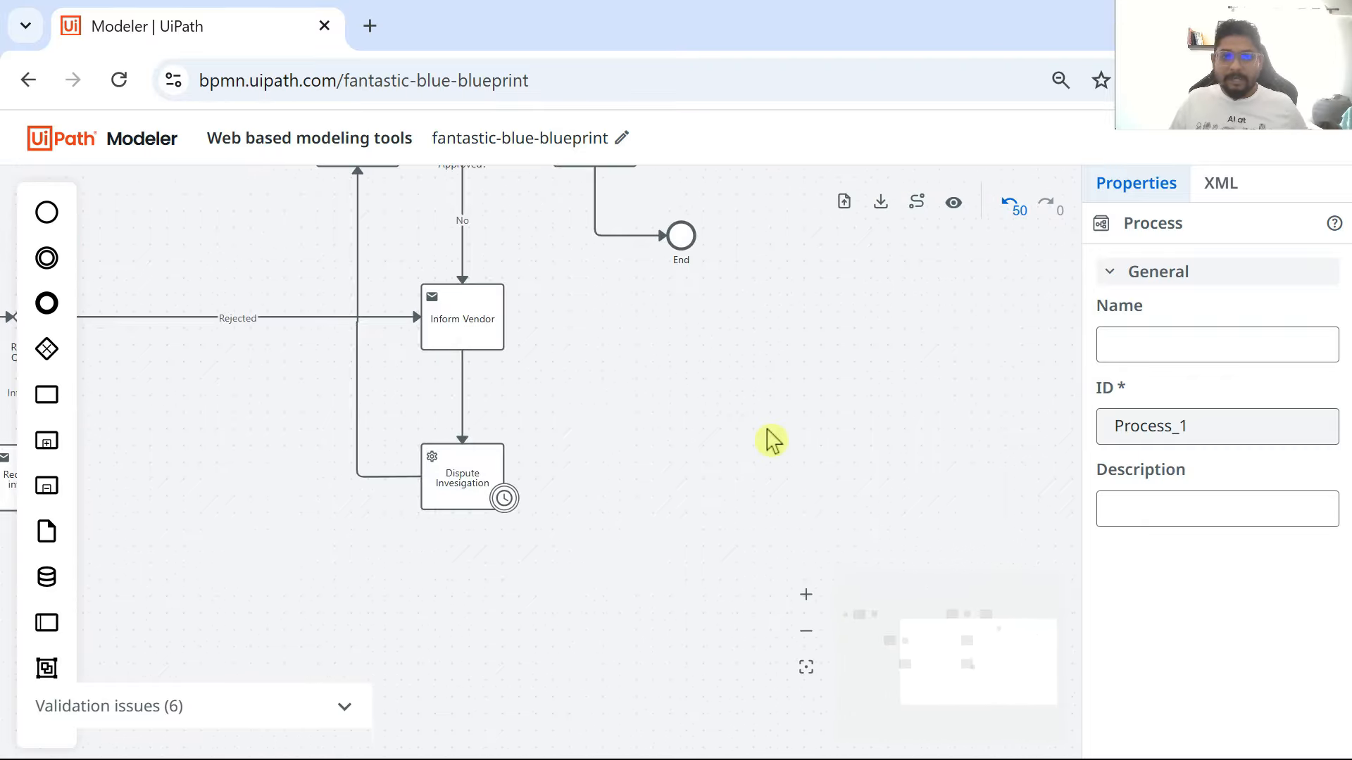
left_click(485, 484)
left_click(605, 398)
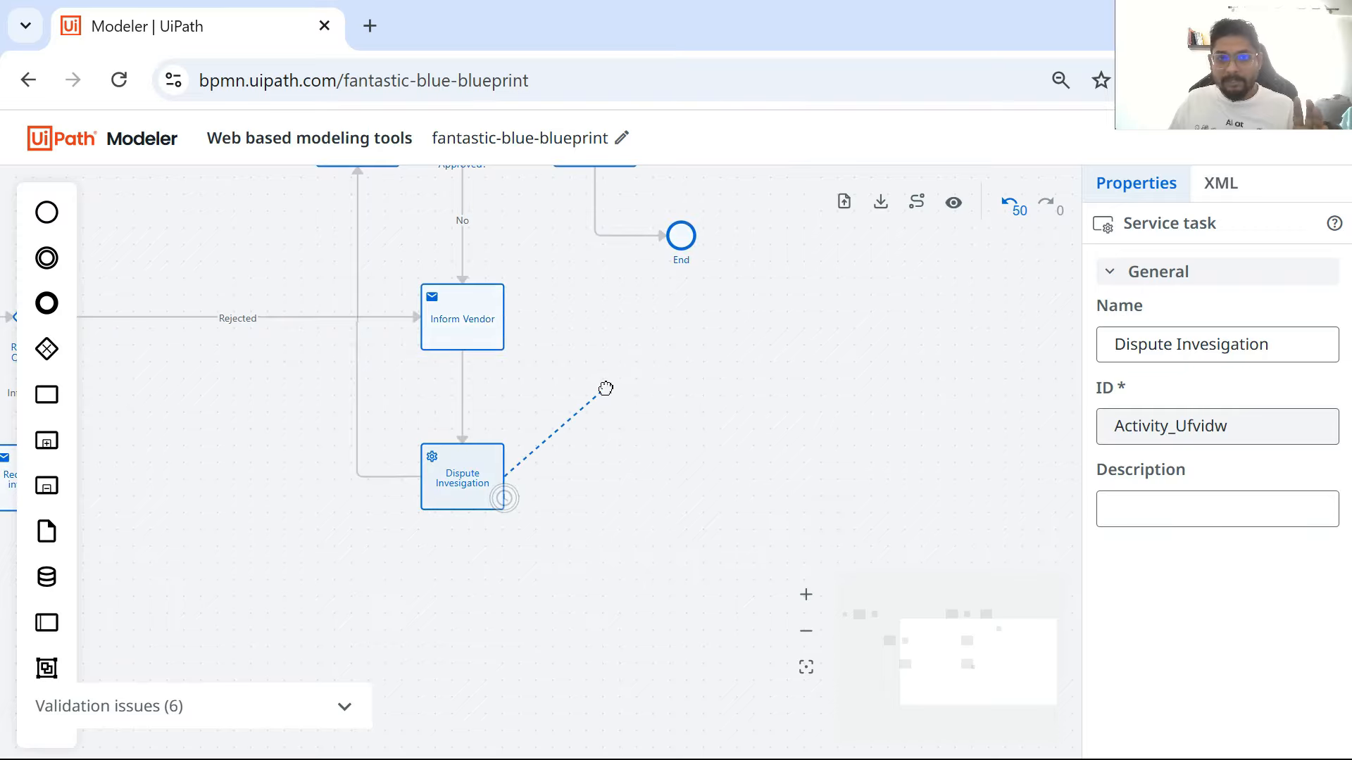
left_click(678, 262)
left_click(678, 268)
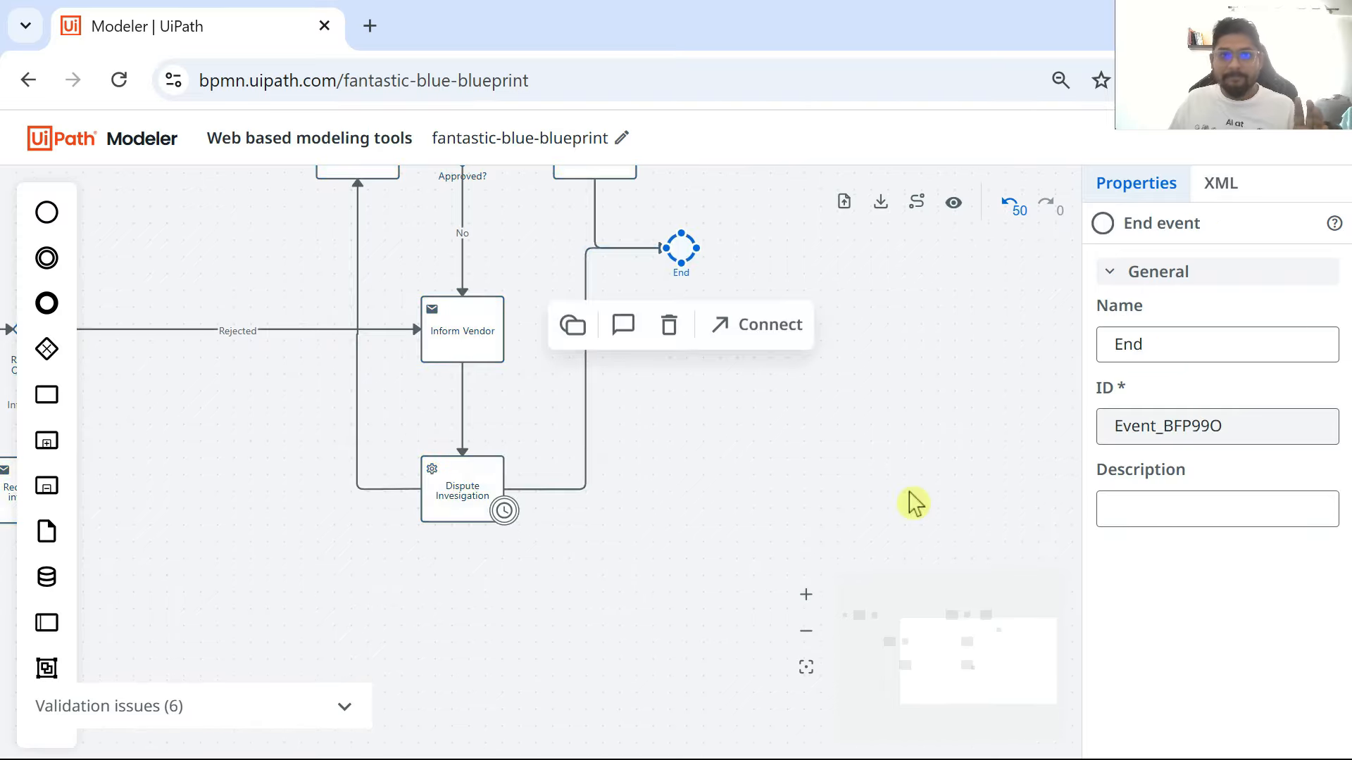
- Label the flow from the dispute service task to the "End" event "No Dispute"
left_click(586, 444)
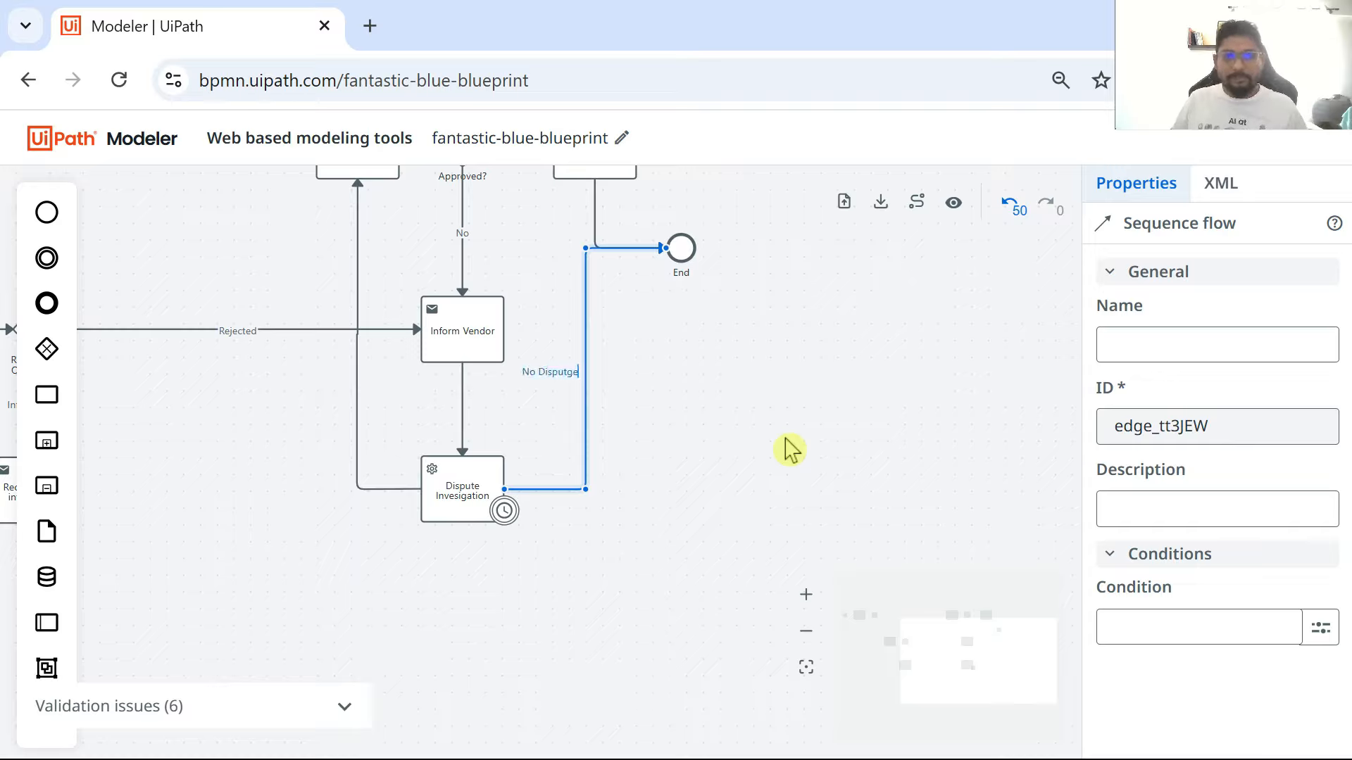
left_click(706, 495)
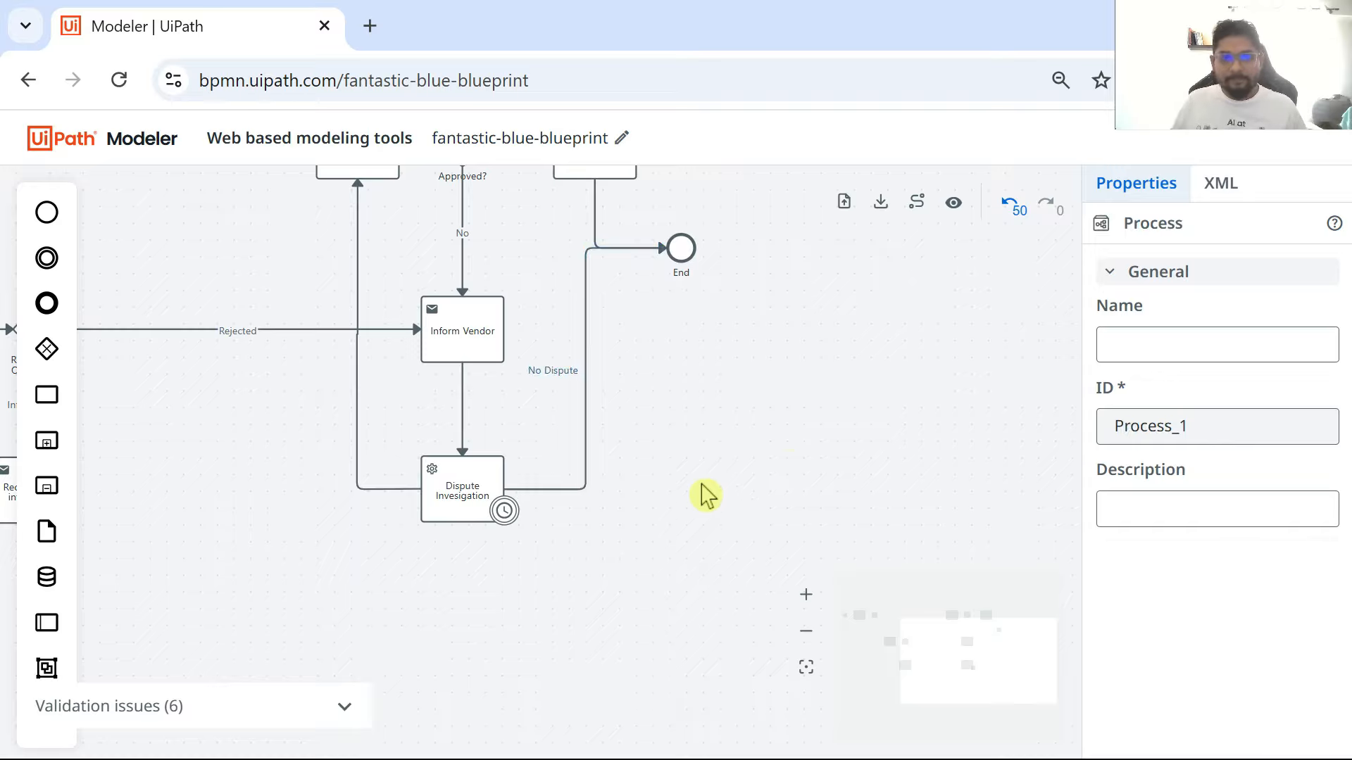
scroll(737, 483, "down", 3)
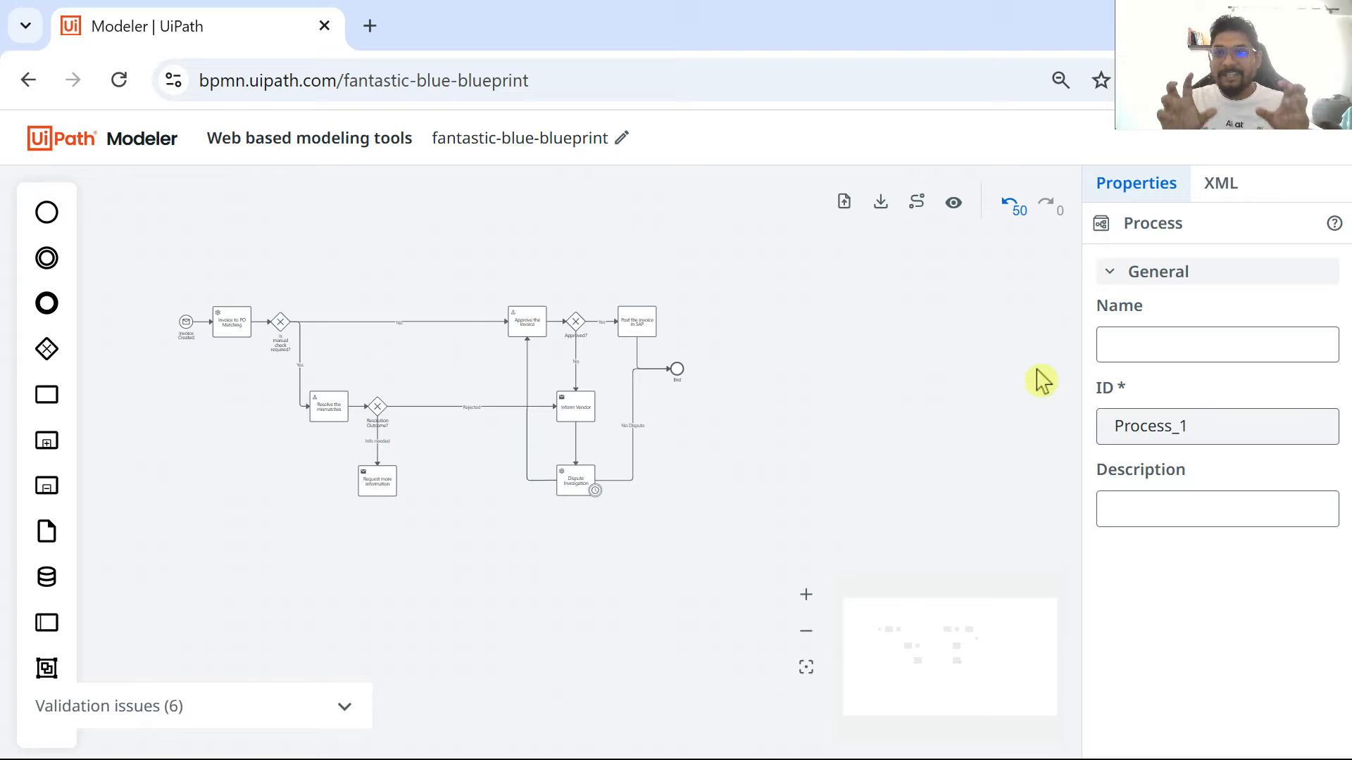
- Add an exclusive gateway after the "Request more information" task and position it directly below the task
scroll(679, 464, "up", 4)
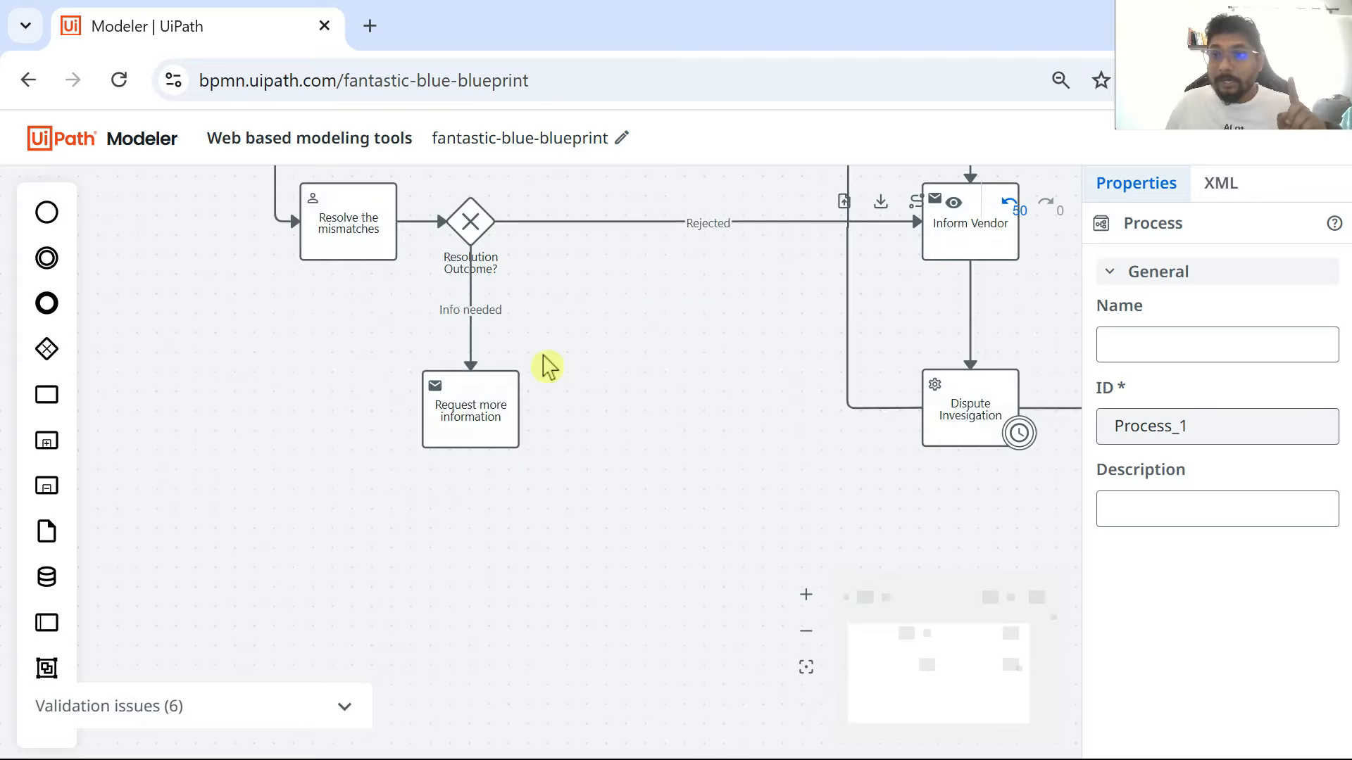
left_click(506, 433)
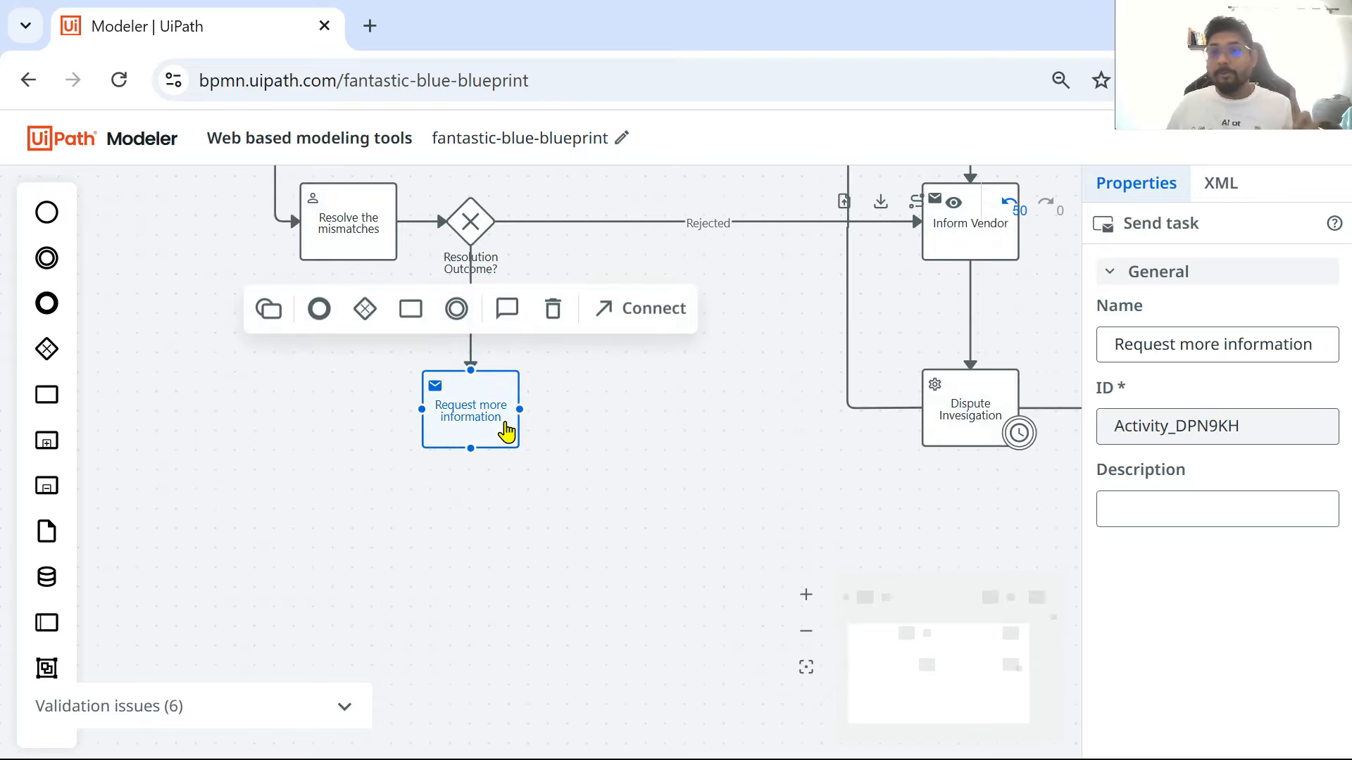
left_click(367, 312)
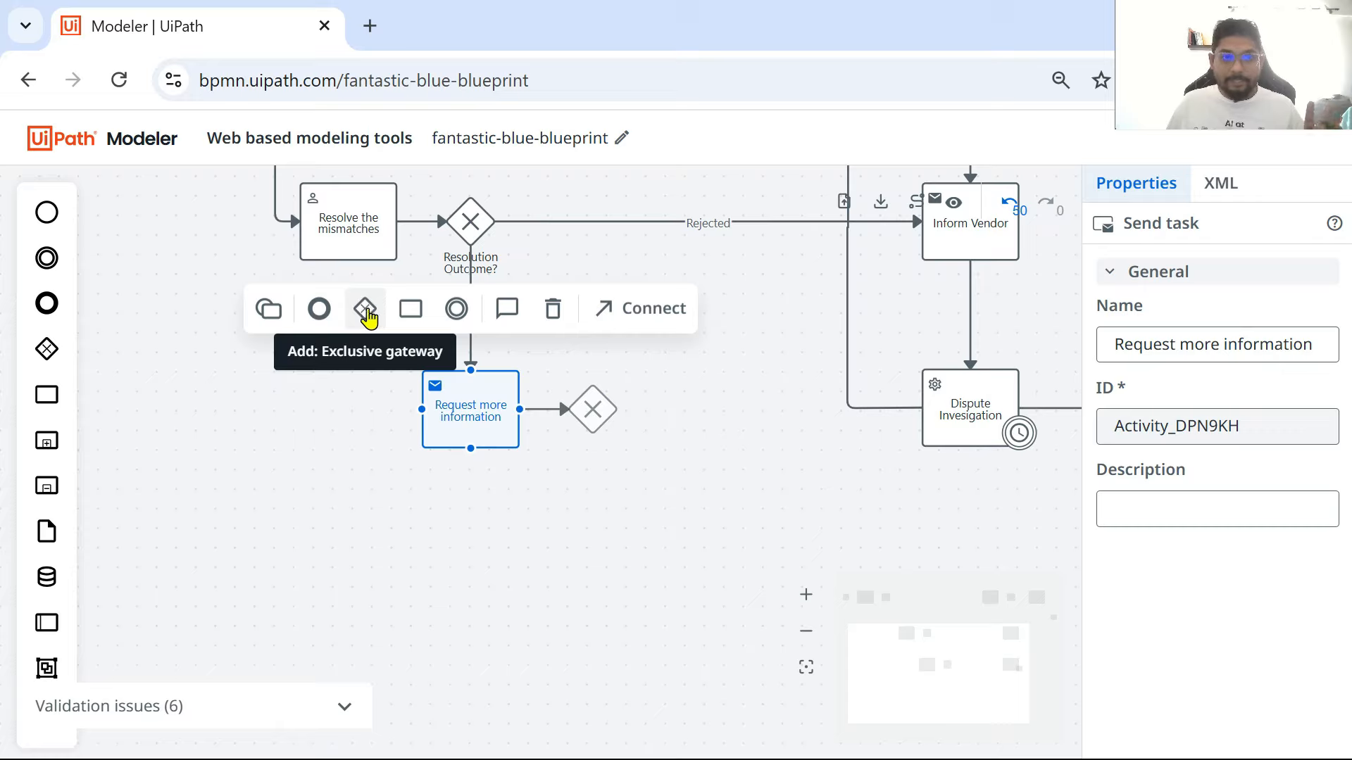
left_click(592, 407)
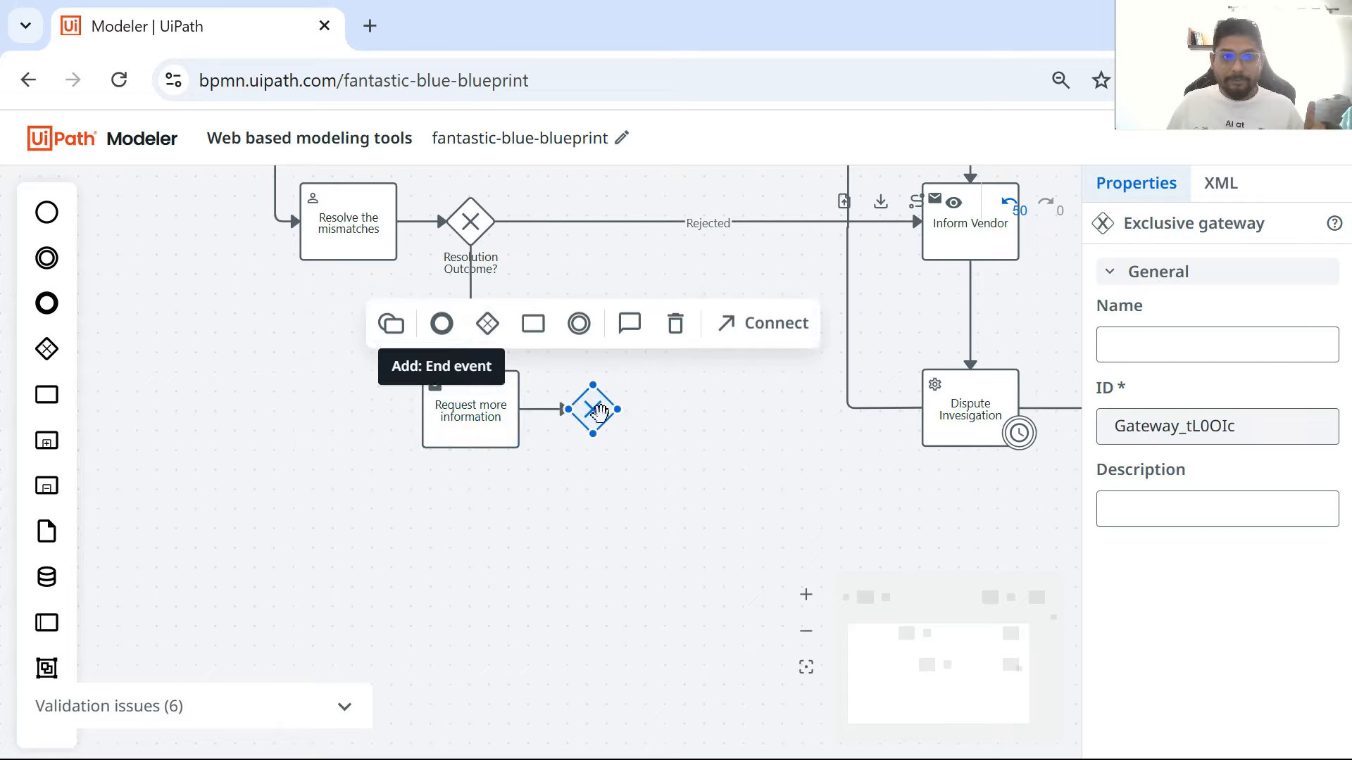
left_click_drag(595, 403, 472, 561)
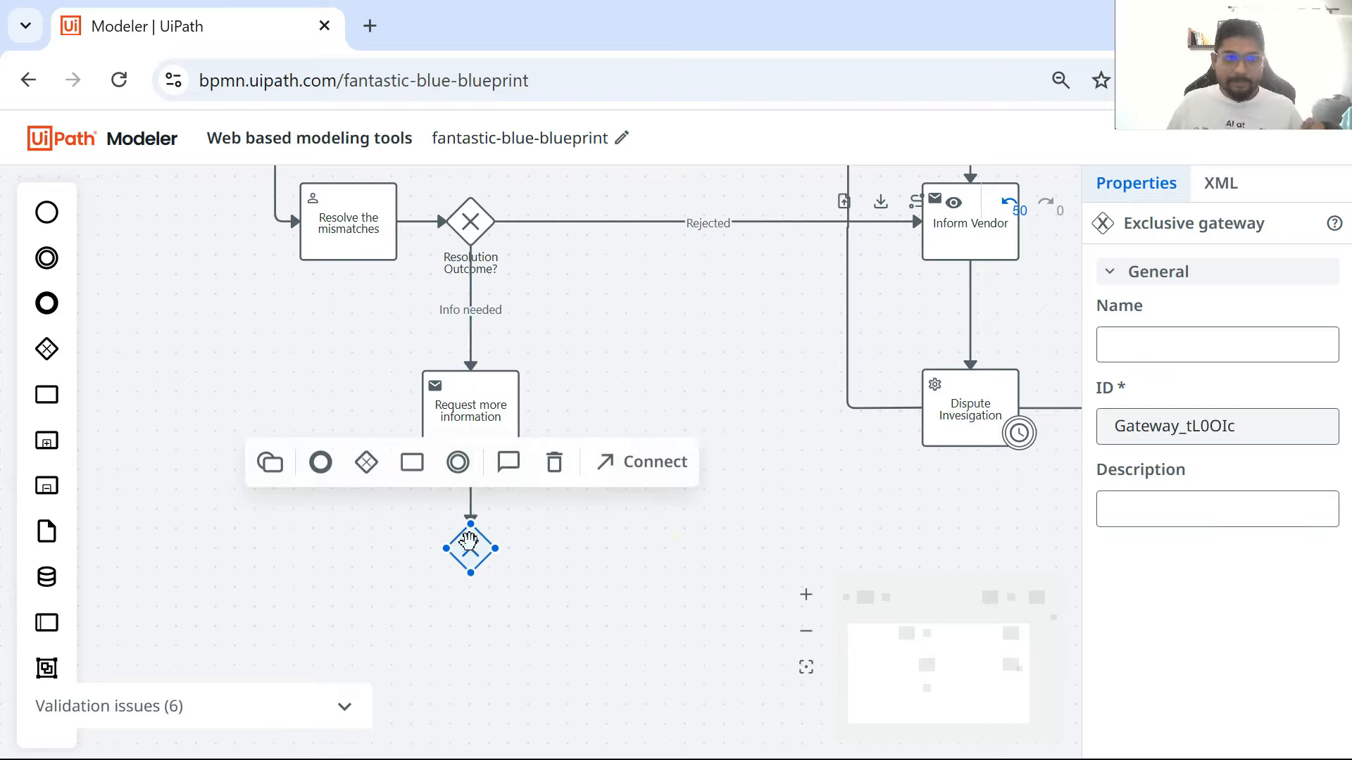
- Change the new gateway below "Request more information" to an Event-based gateway
left_click(270, 462)
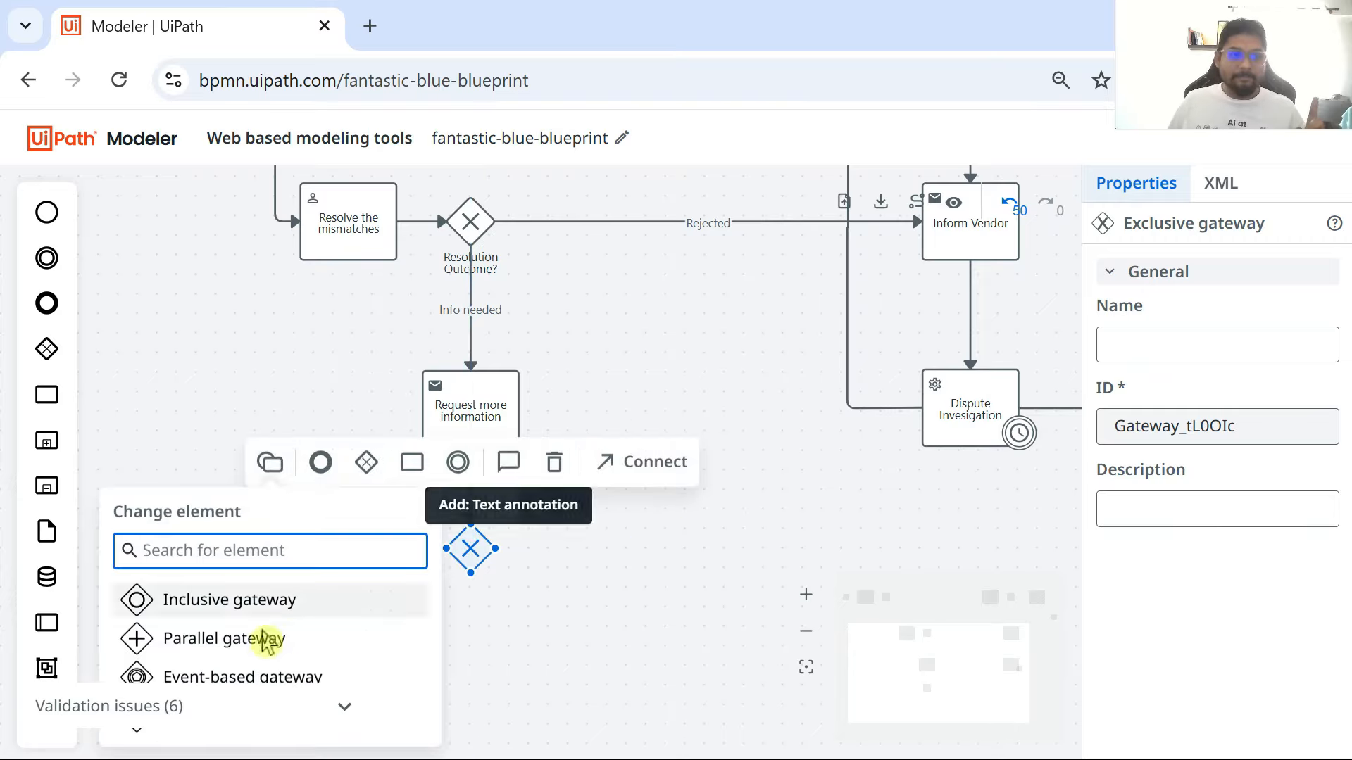
scroll(521, 625, "down", 1)
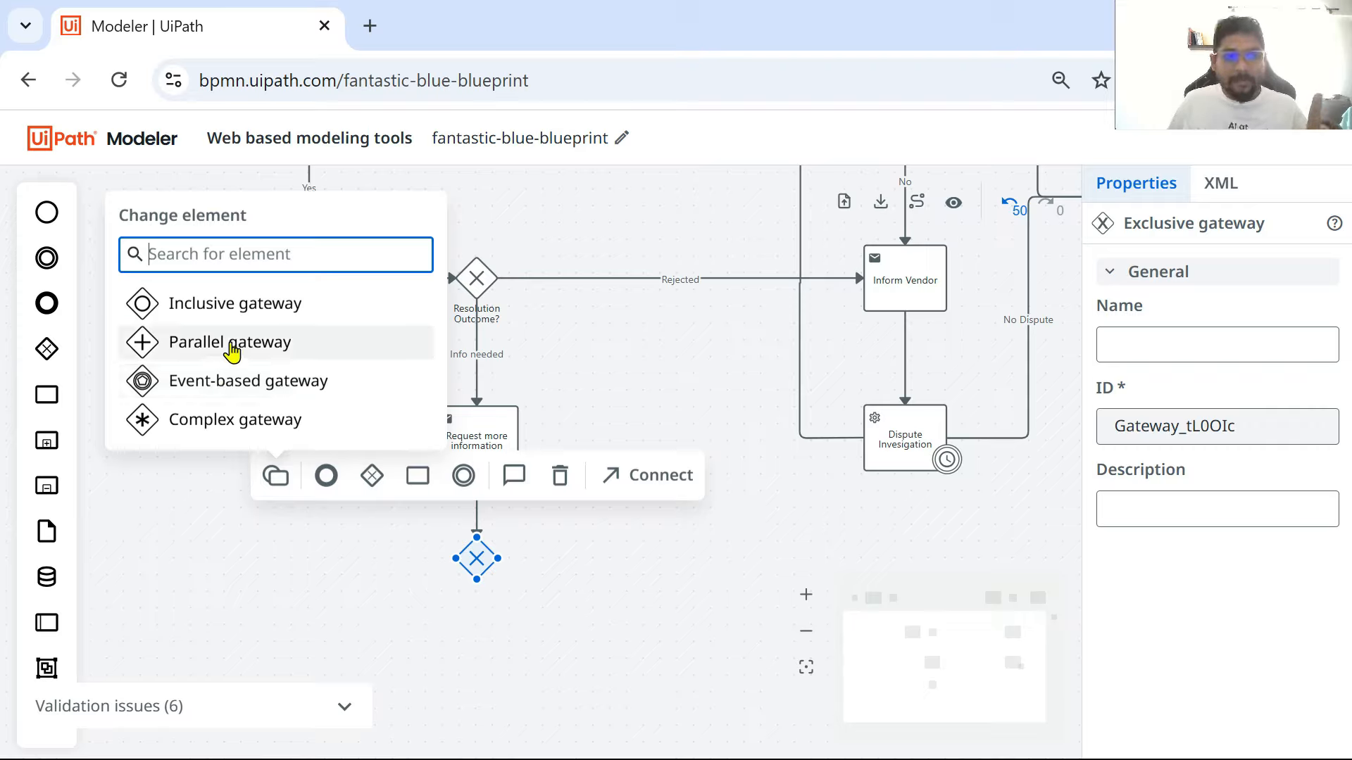
left_click(240, 396)
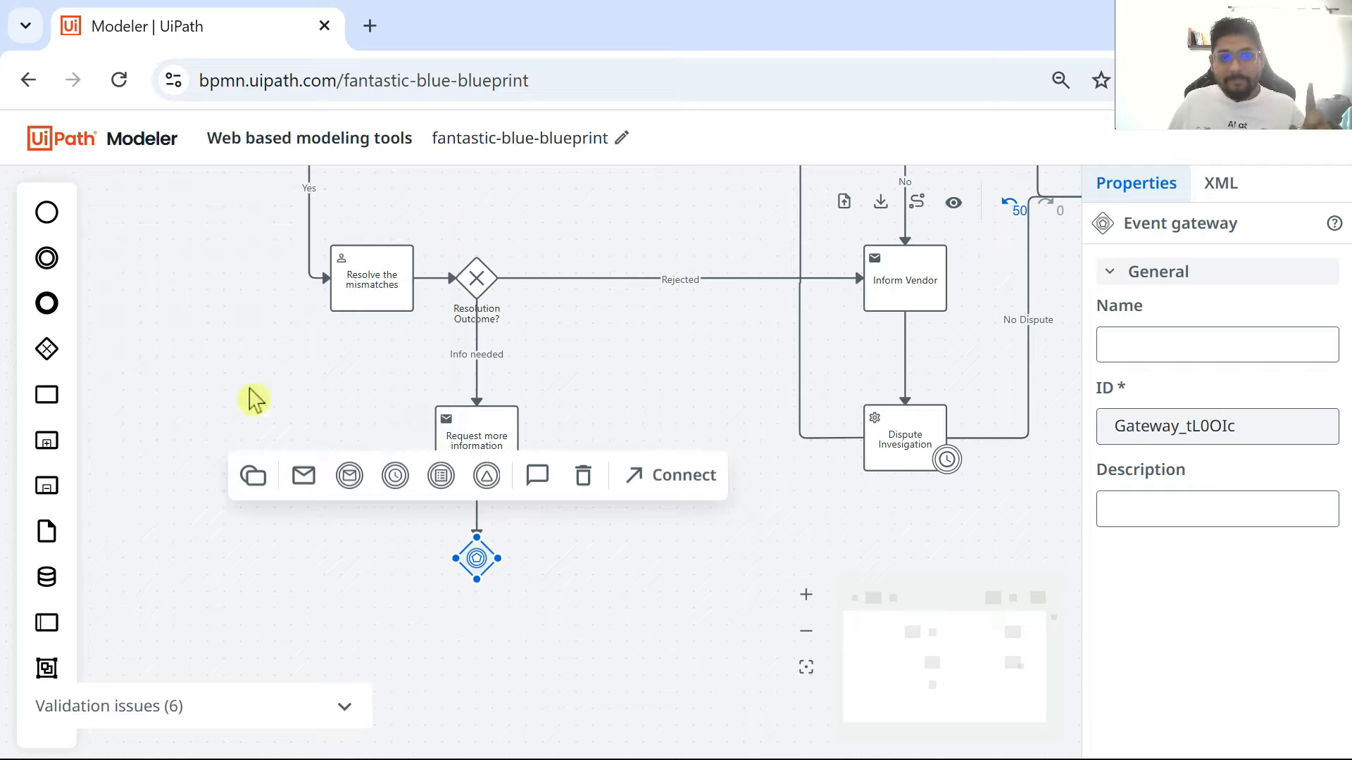
left_click(531, 626)
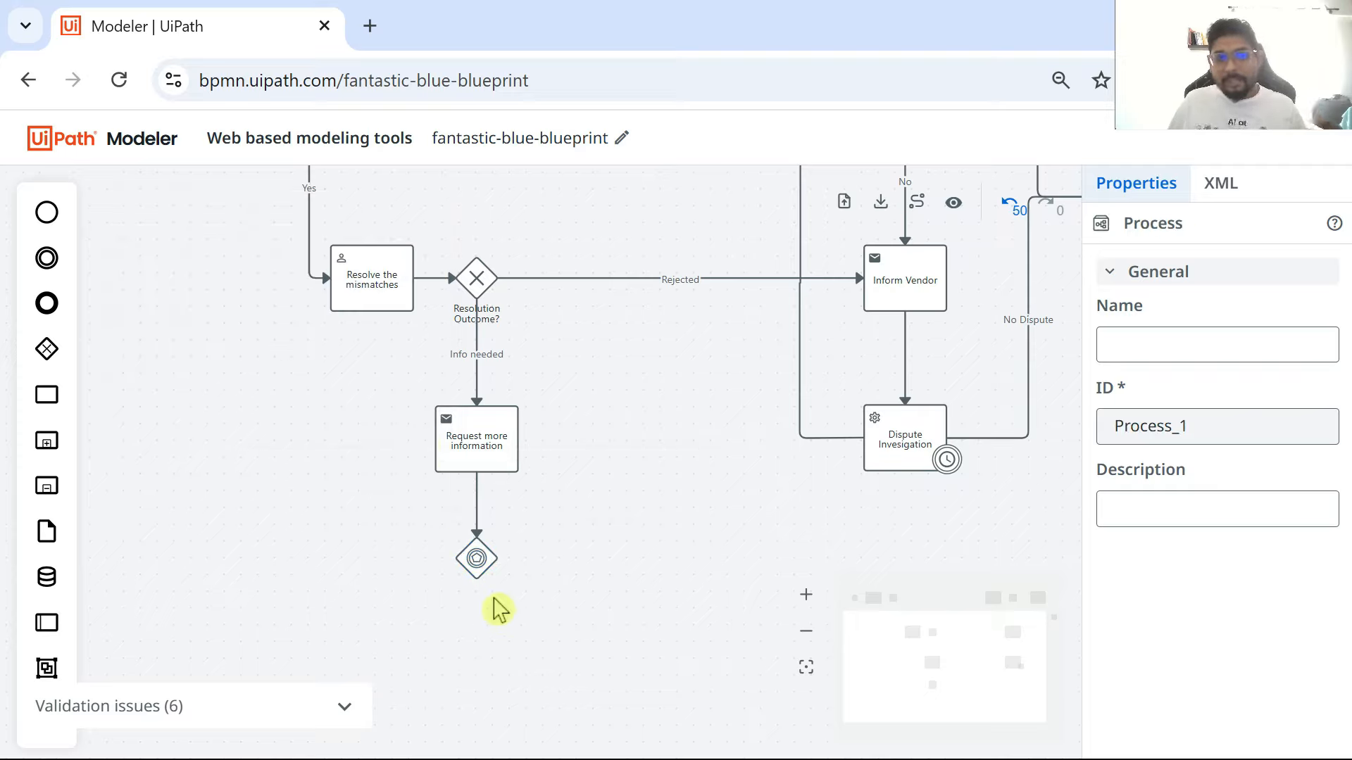
- Name the event-based gateway "Wait for response upto 24 hrs"
scroll(519, 580, "up", 1)
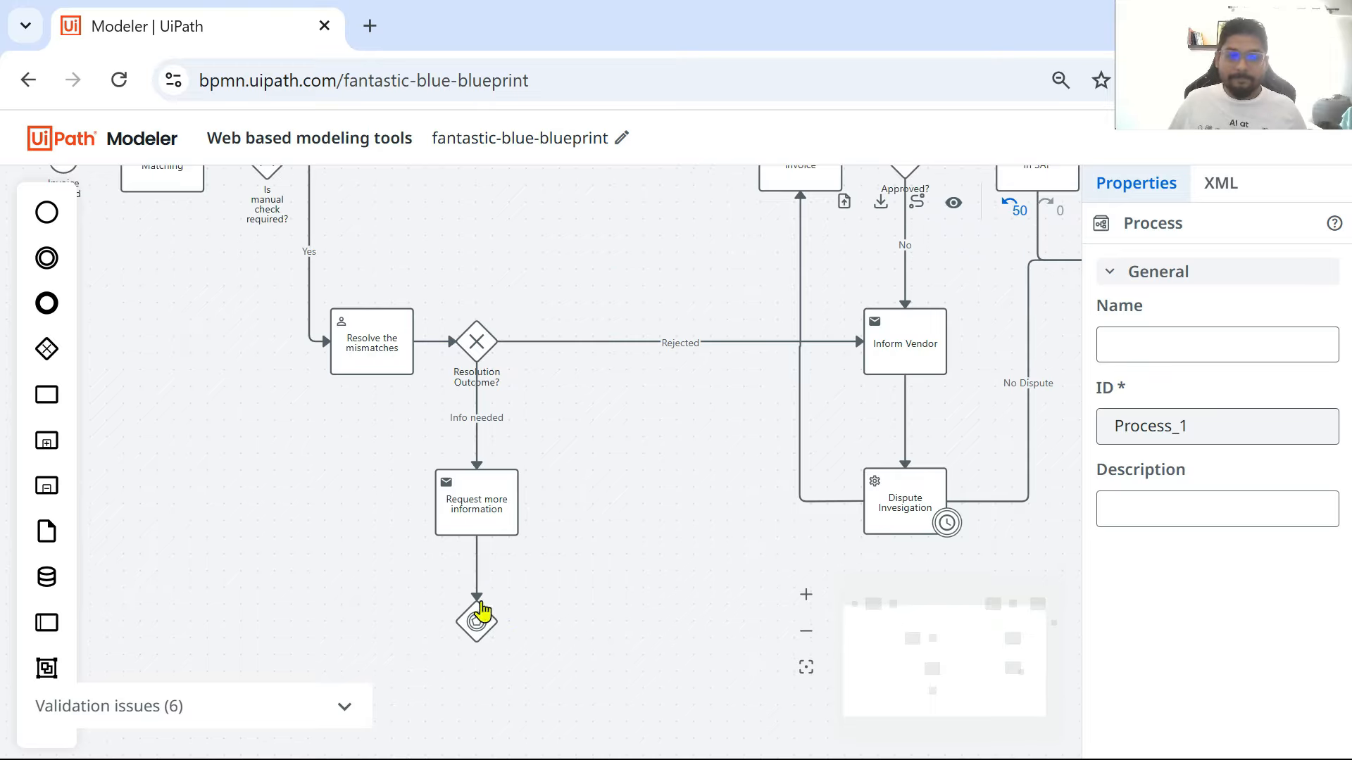
left_click(479, 623)
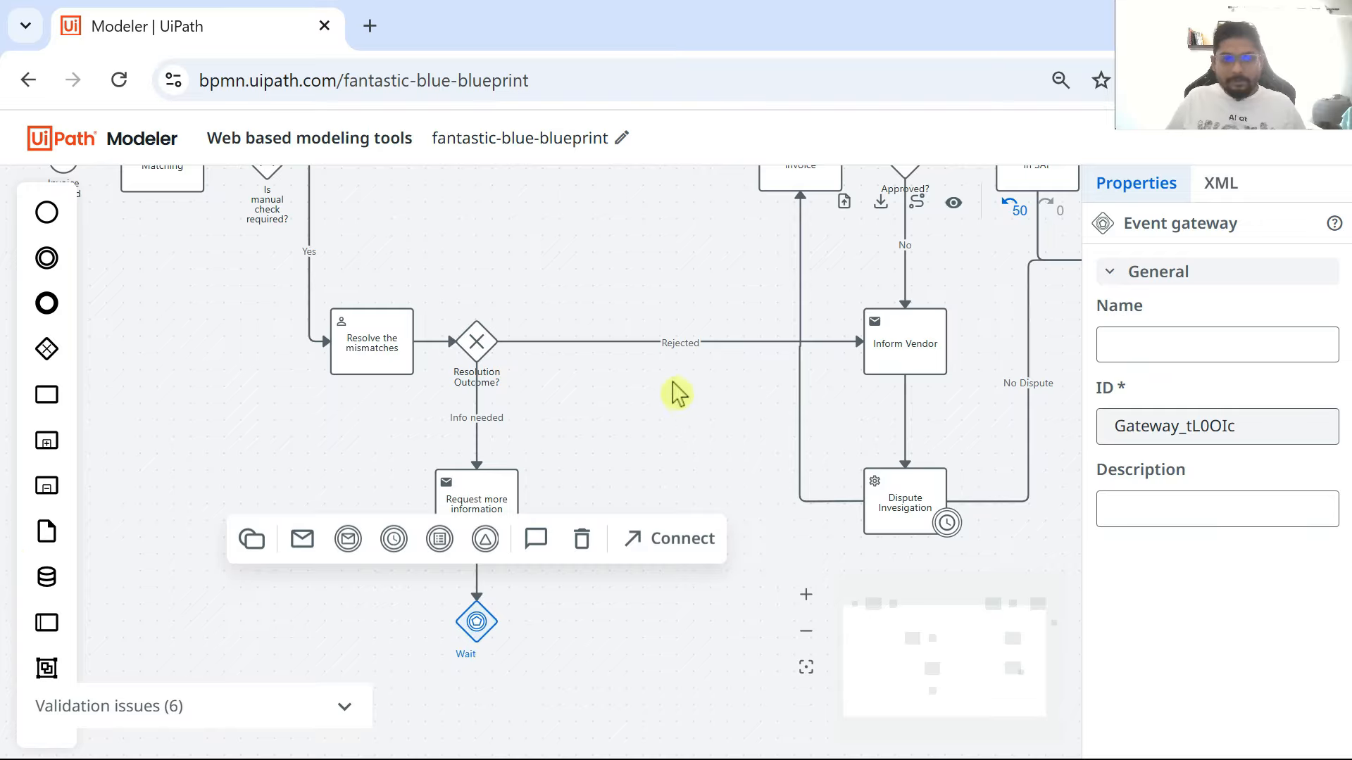
left_click(684, 473)
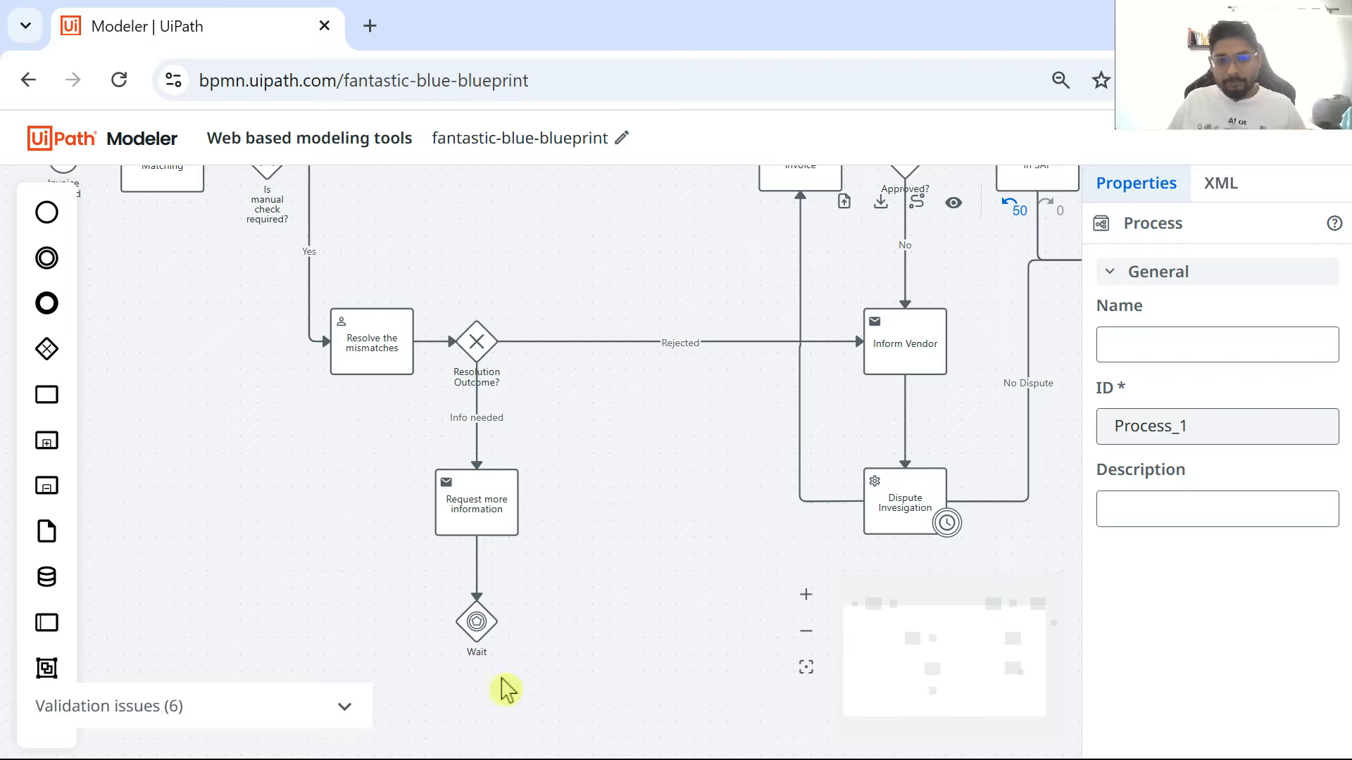
left_click(480, 662)
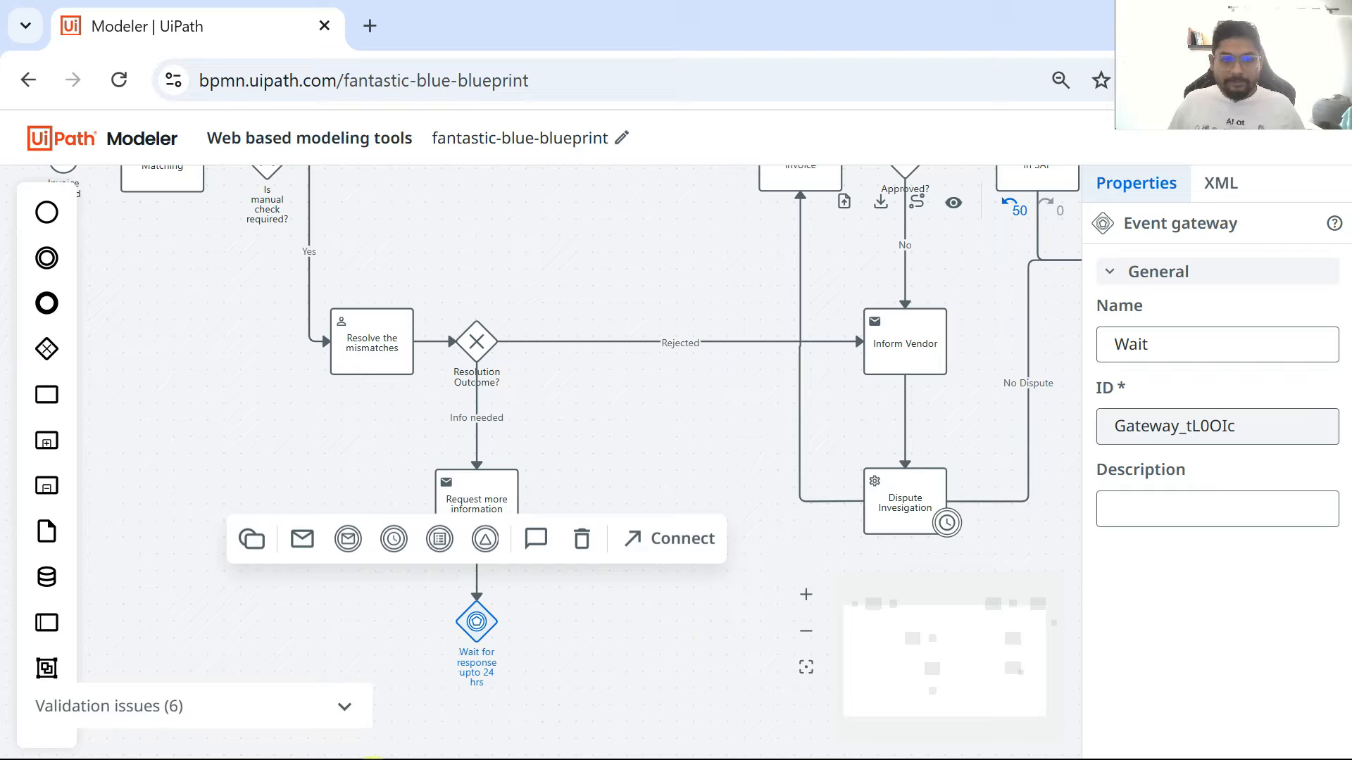
left_click(569, 704)
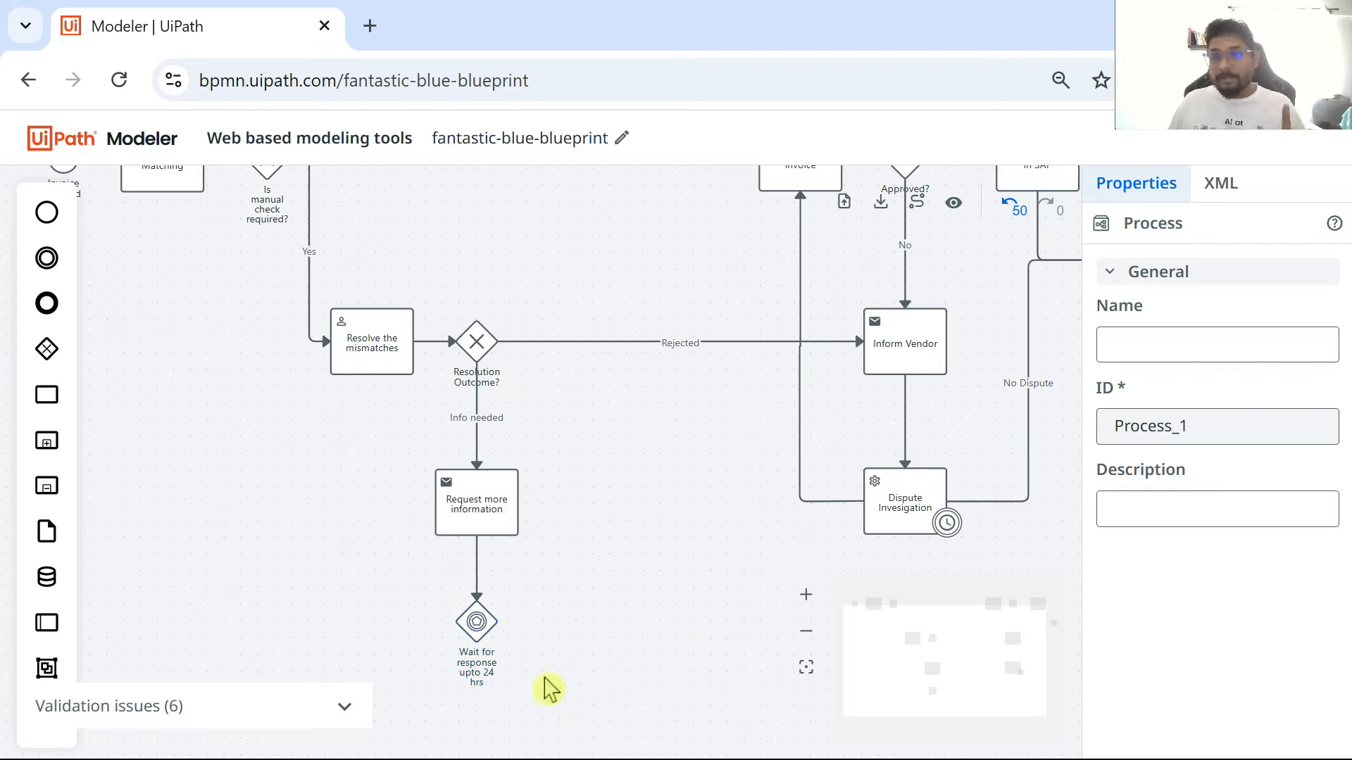
- Add a Message intermediate catch event from the wait gateway, place it on the gateway's left side, and name it "Response Received"
left_click(472, 622)
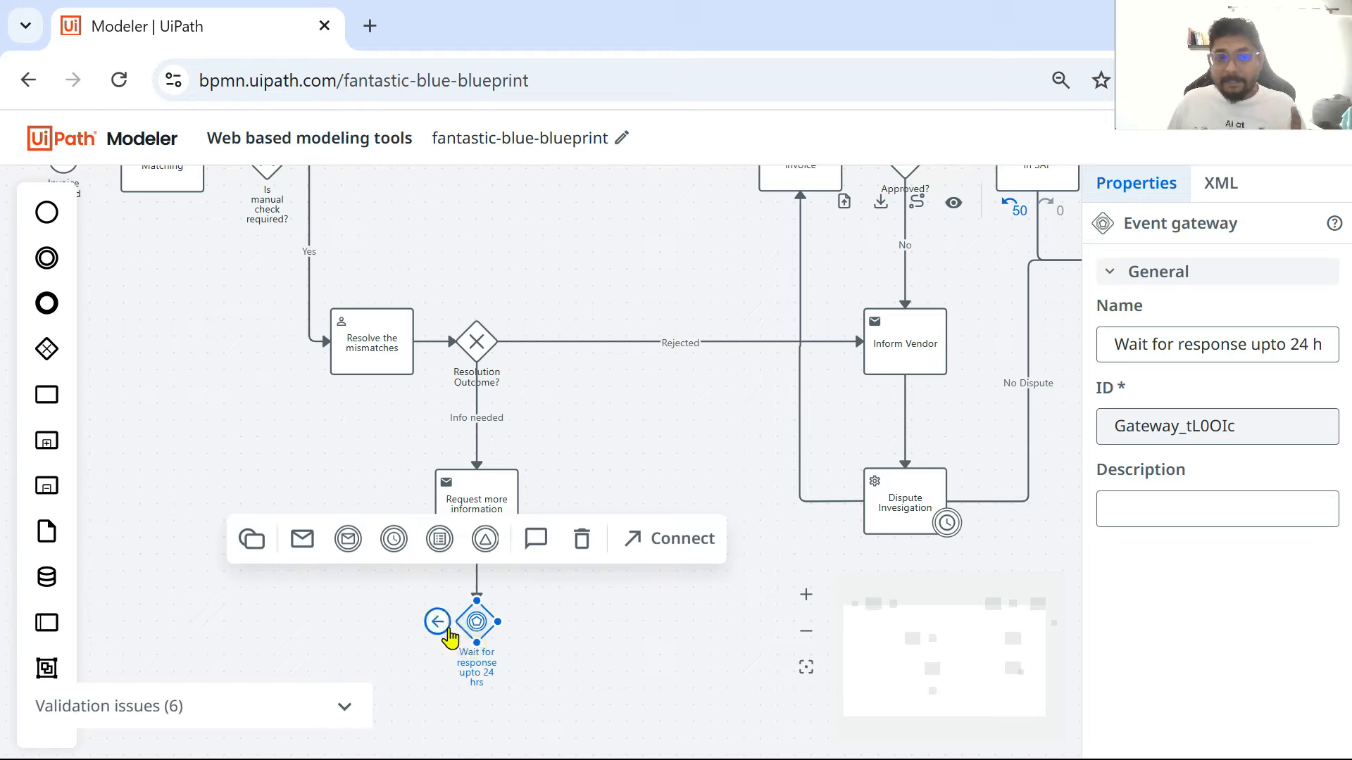
left_click(352, 546)
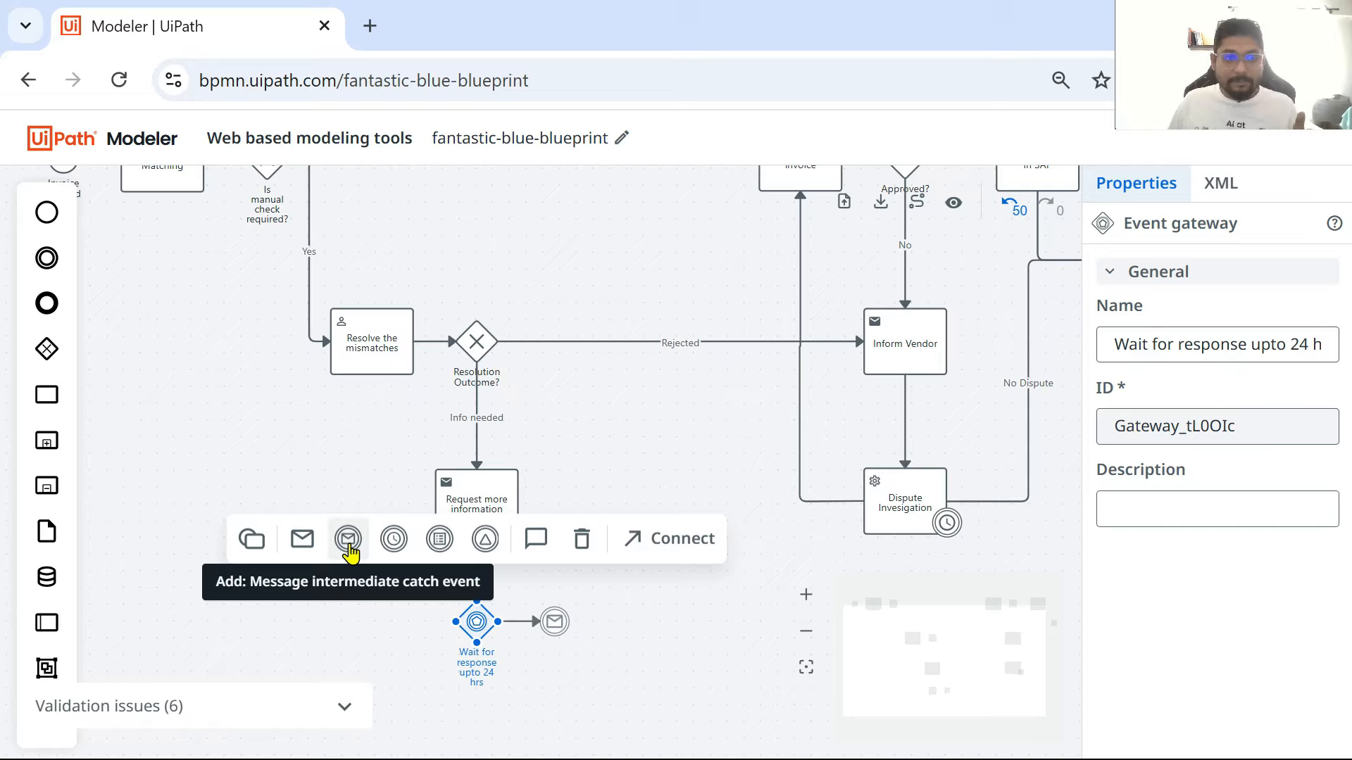
left_click_drag(556, 625, 335, 630)
left_click(318, 635)
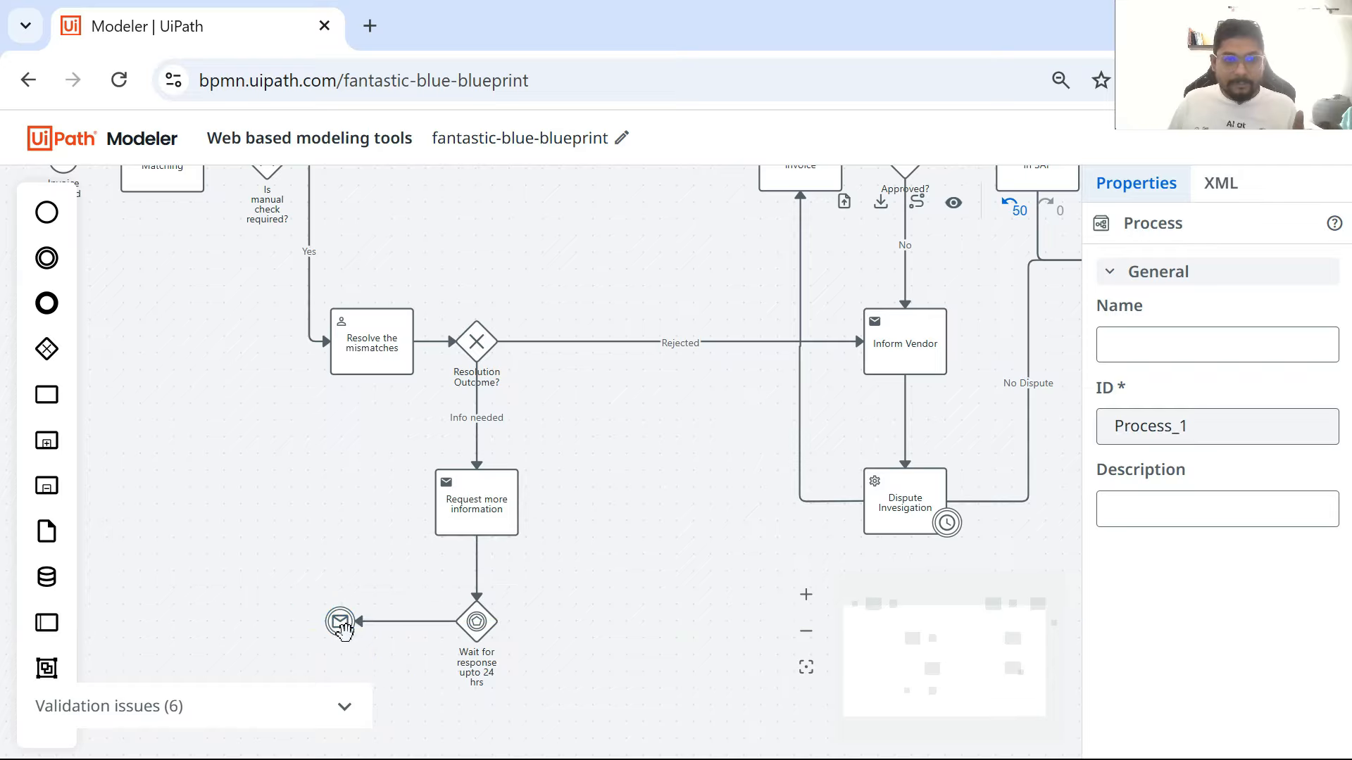
left_click(340, 623)
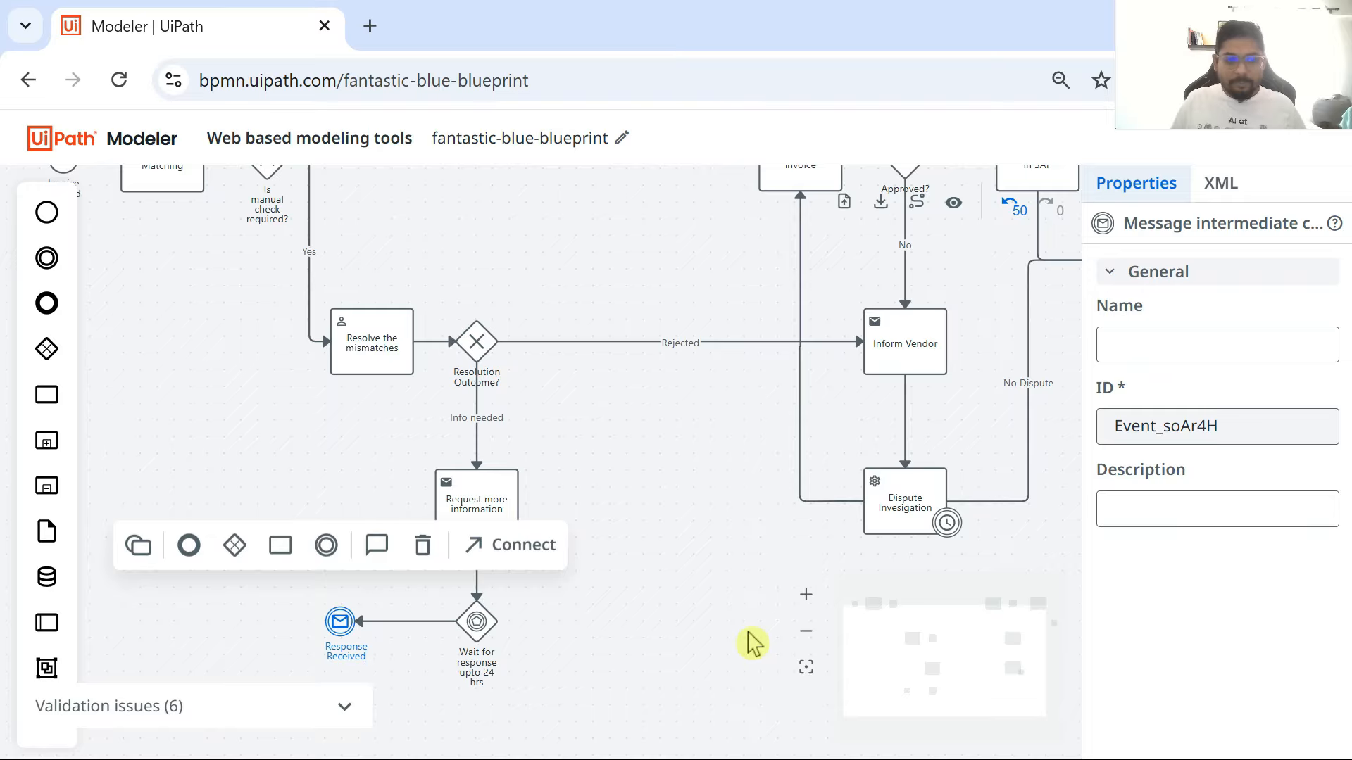
left_click(592, 561)
- Connect the "Response Received" event back to the "Resolve the mismatches" task with a sequence flow
scroll(625, 573, "up", 5)
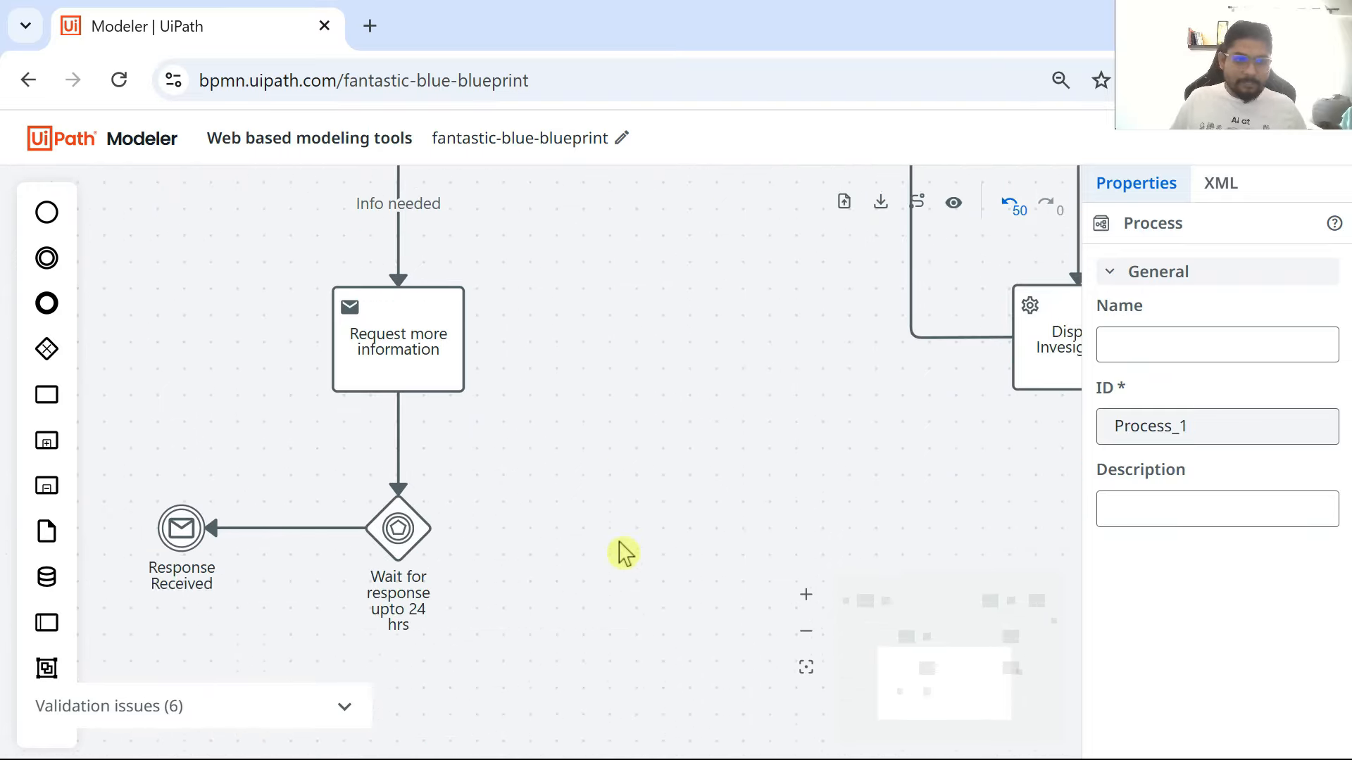
scroll(623, 552, "down", 1)
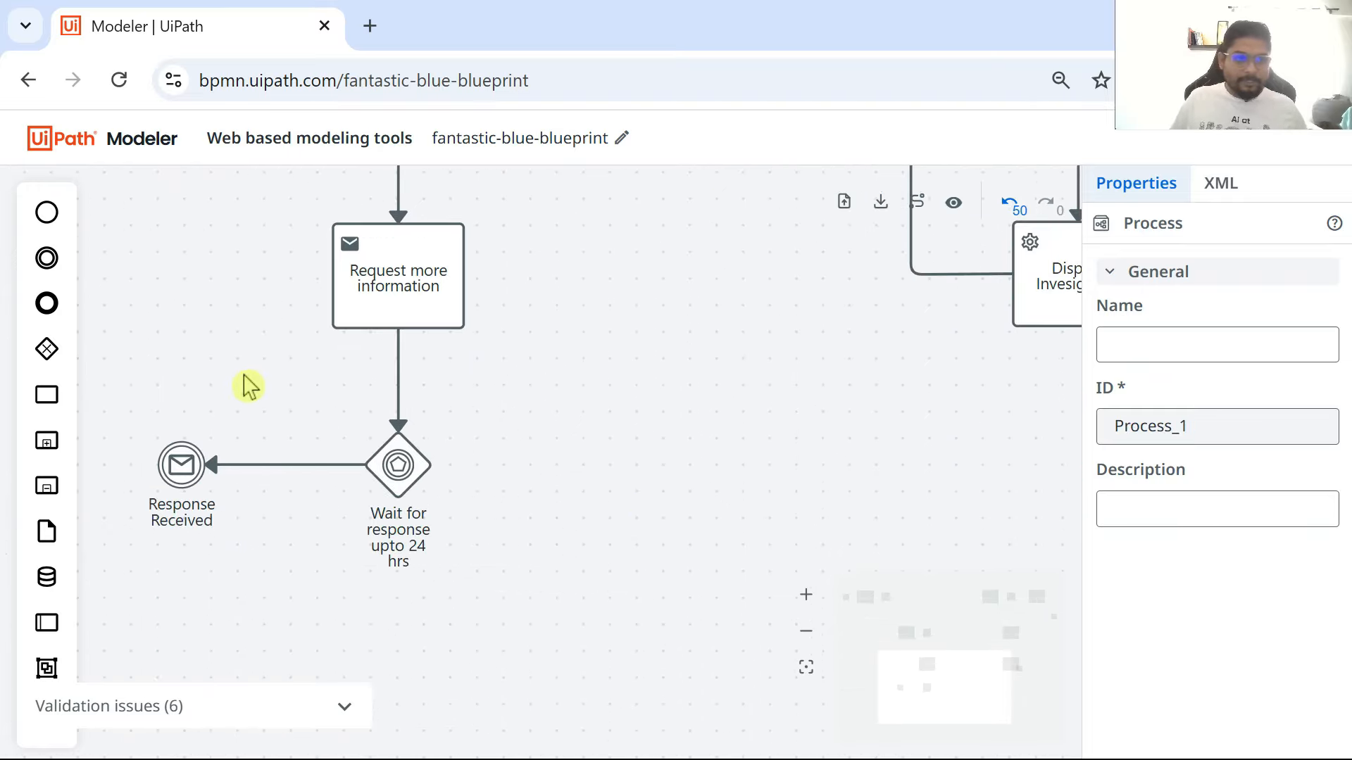
left_click_drag(248, 385, 449, 563)
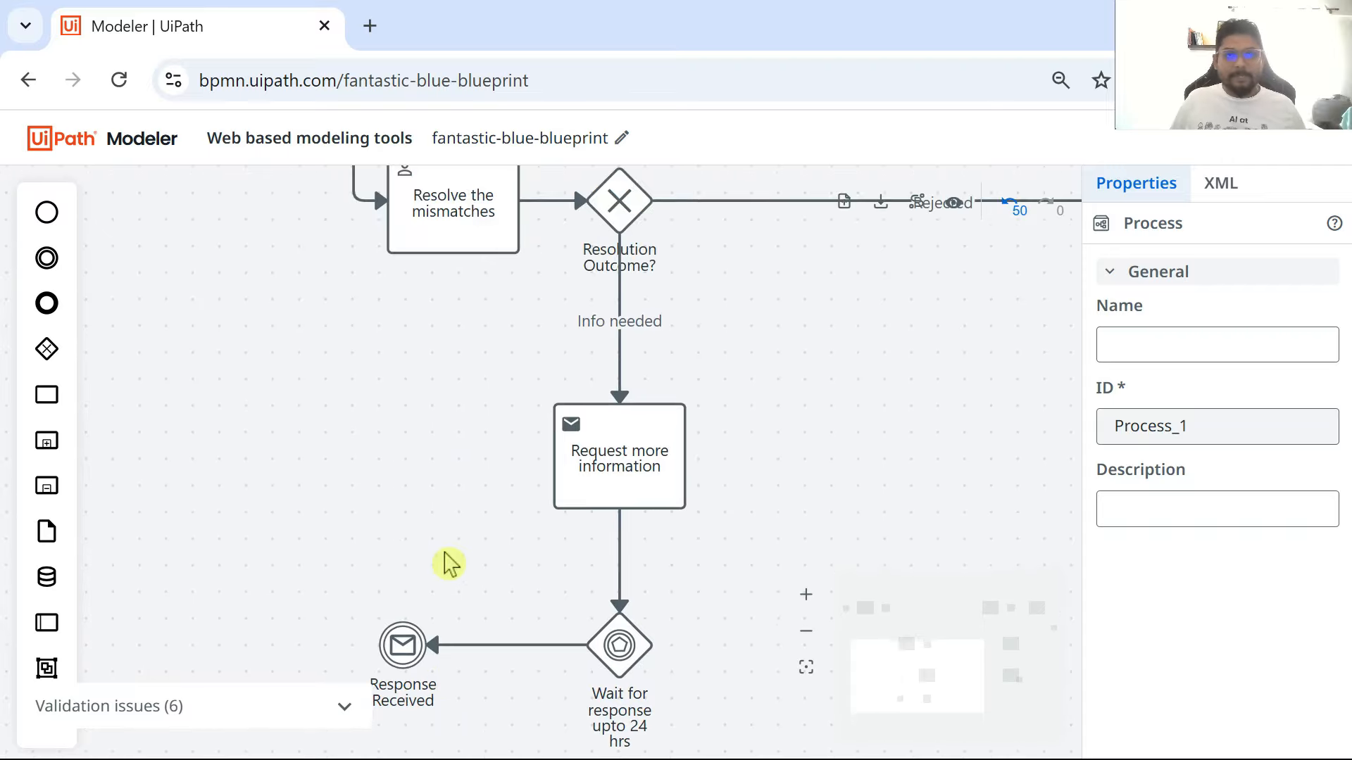
scroll(446, 285, "up", 1)
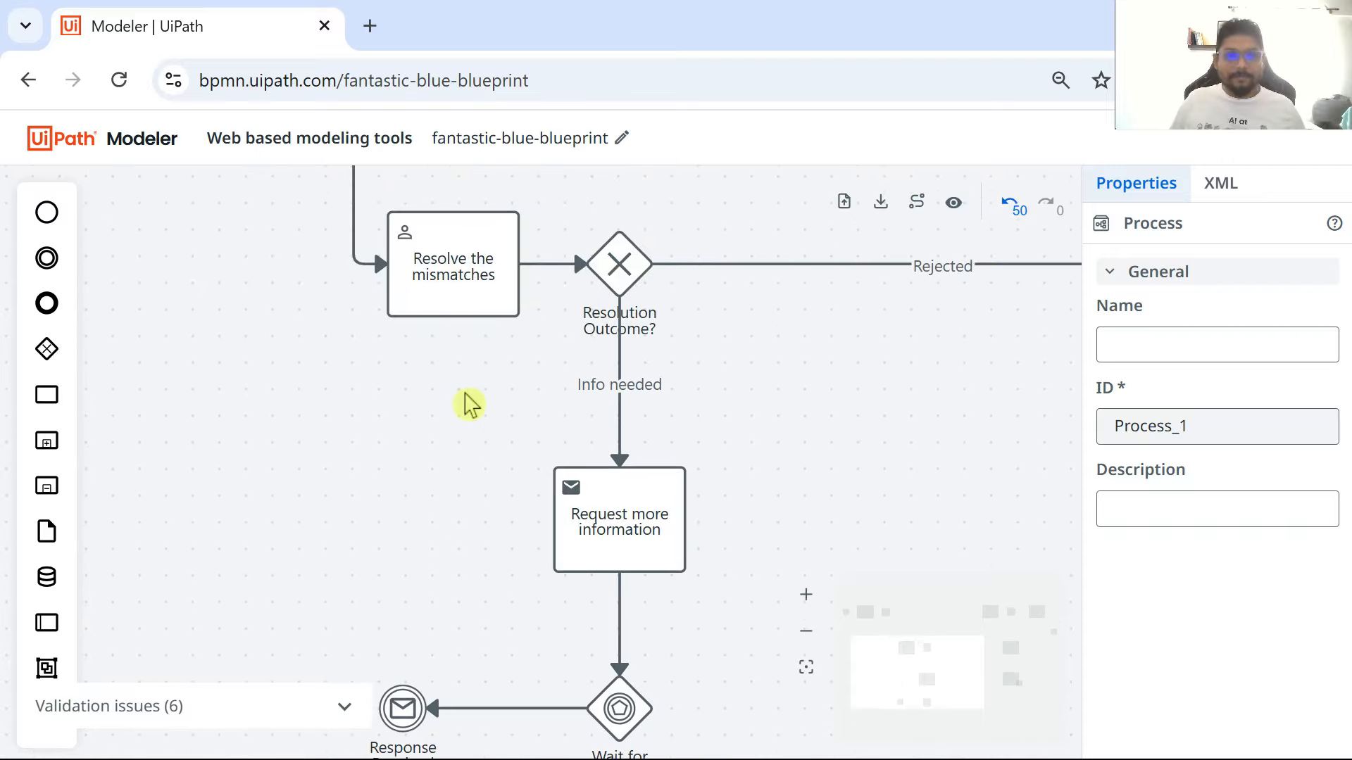
scroll(465, 401, "down", 2)
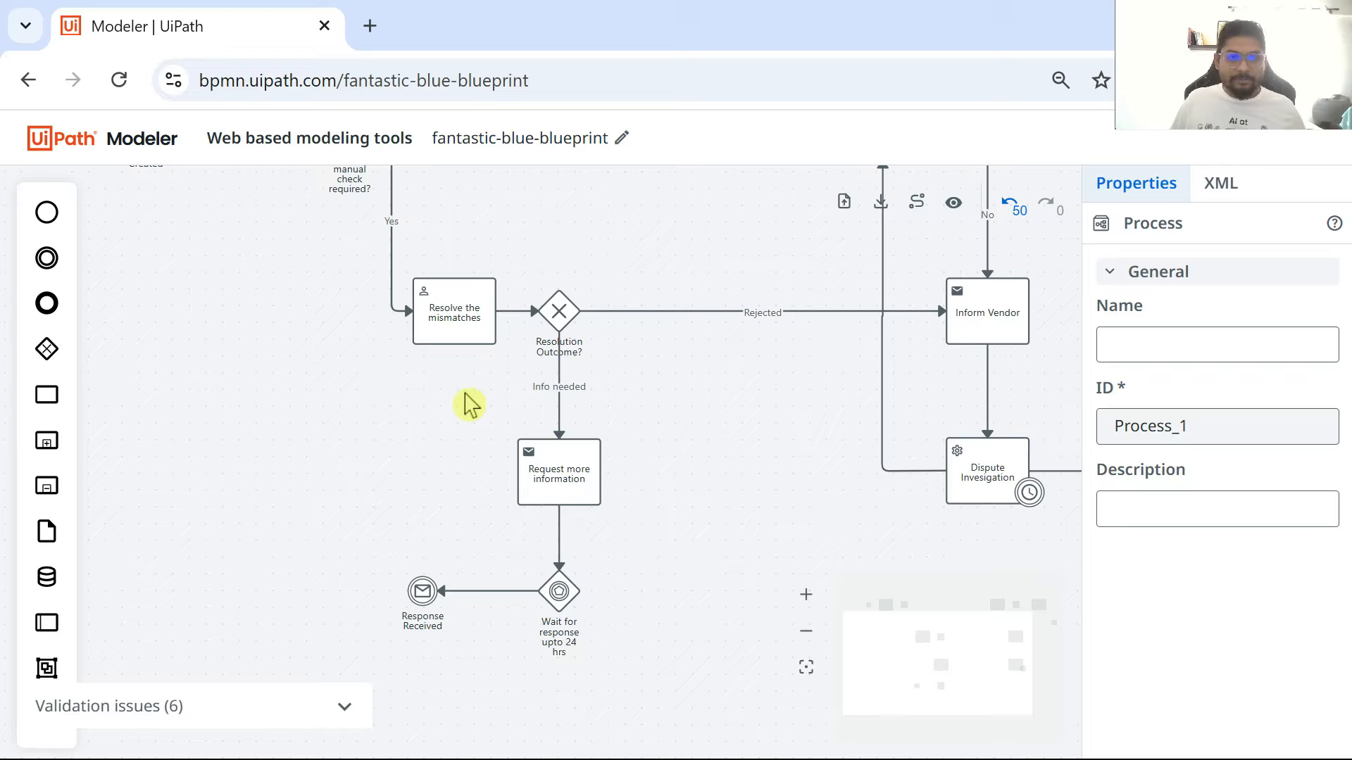
left_click(424, 591)
left_click(556, 514)
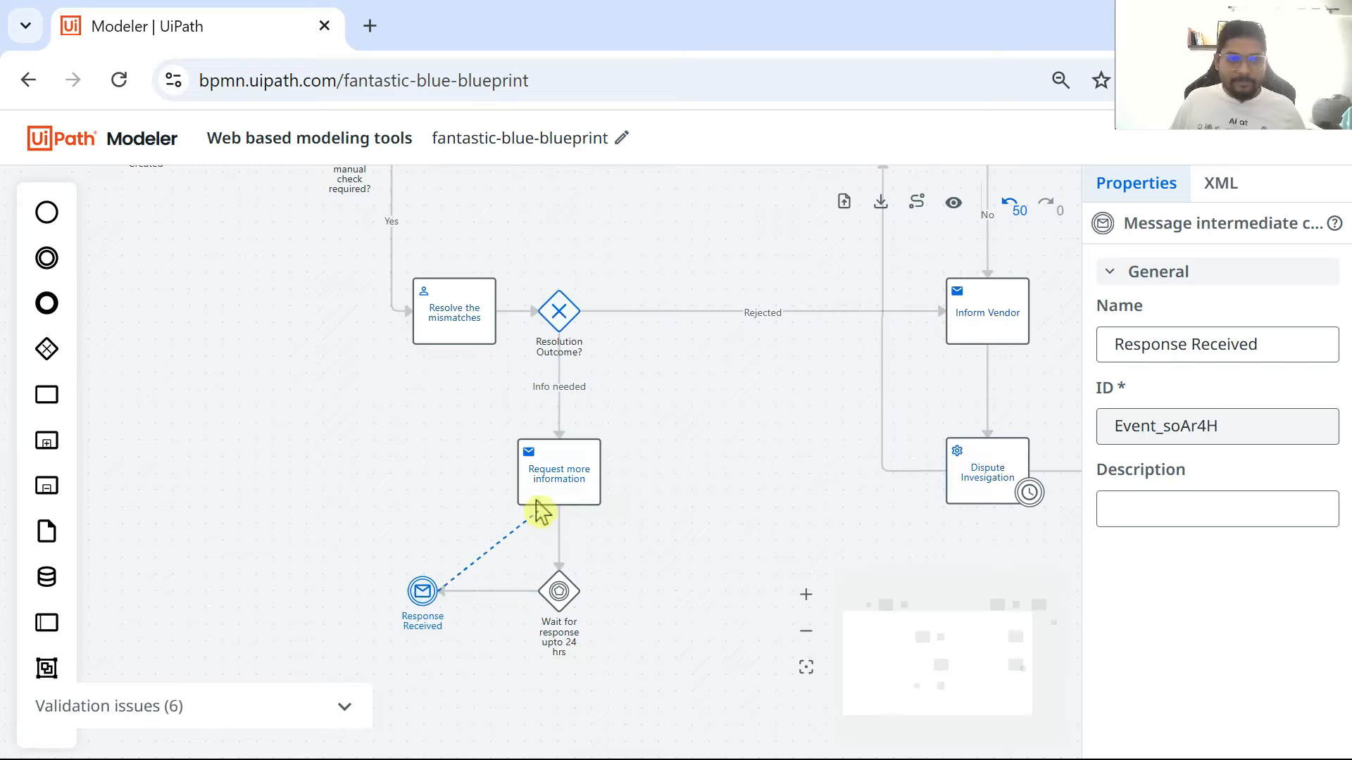
left_click(454, 350)
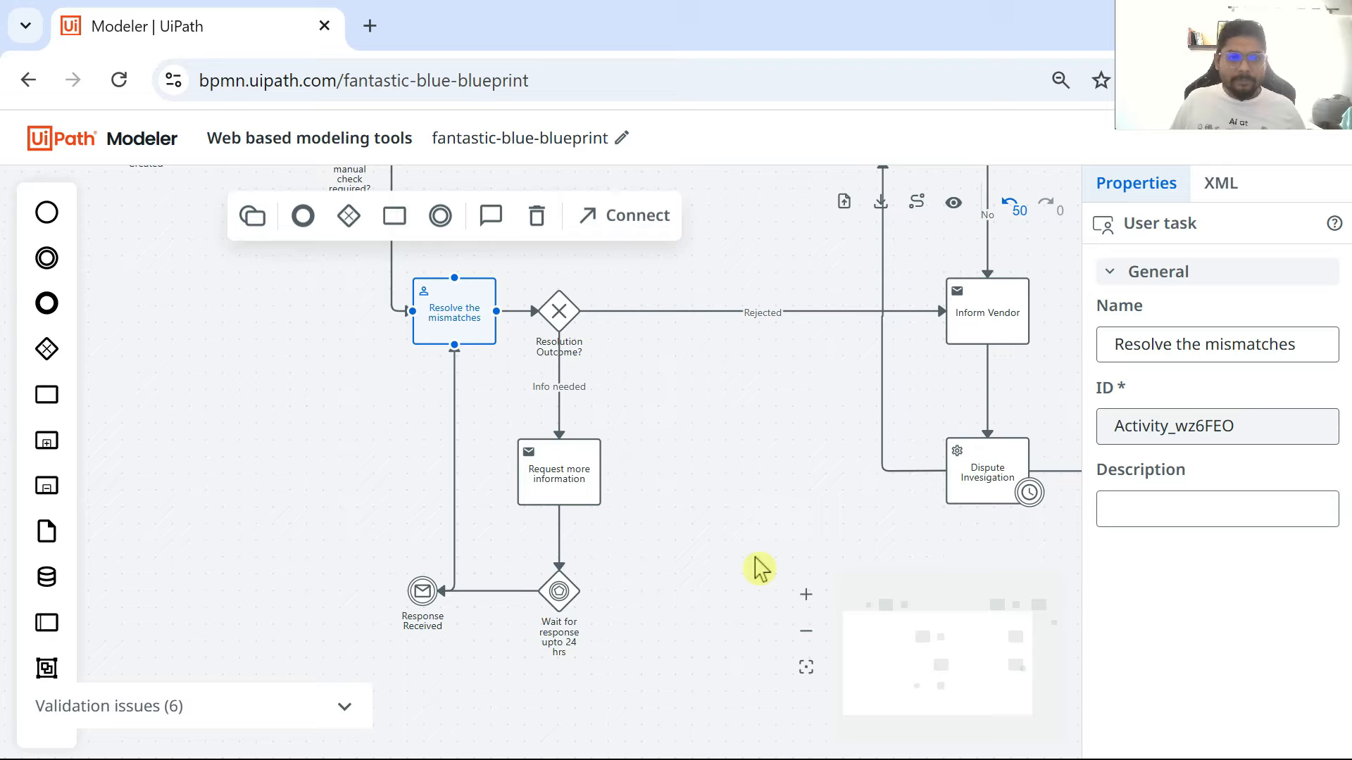
left_click(693, 574)
- Try to align the "Response Received" event directly below the "Resolve the mismatches" task
left_click_drag(424, 593, 467, 606)
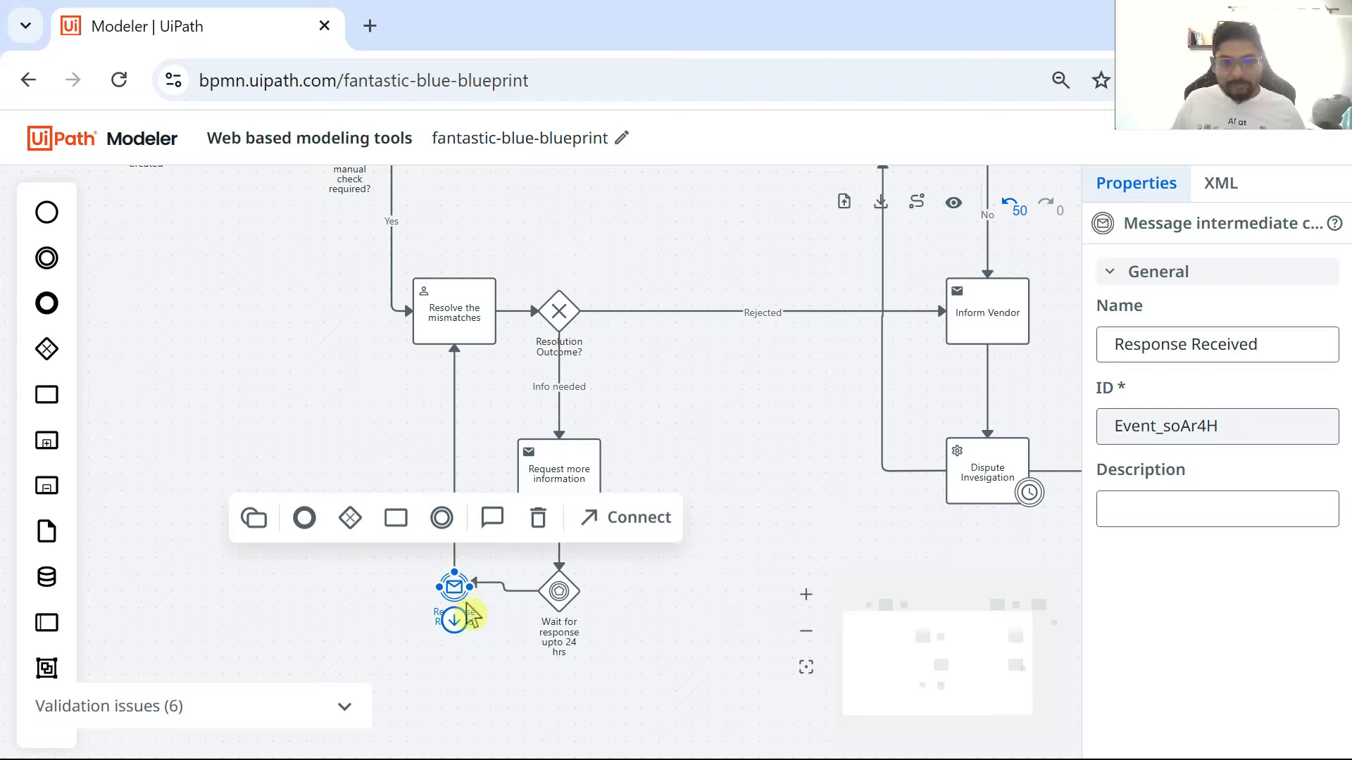
key("Down")
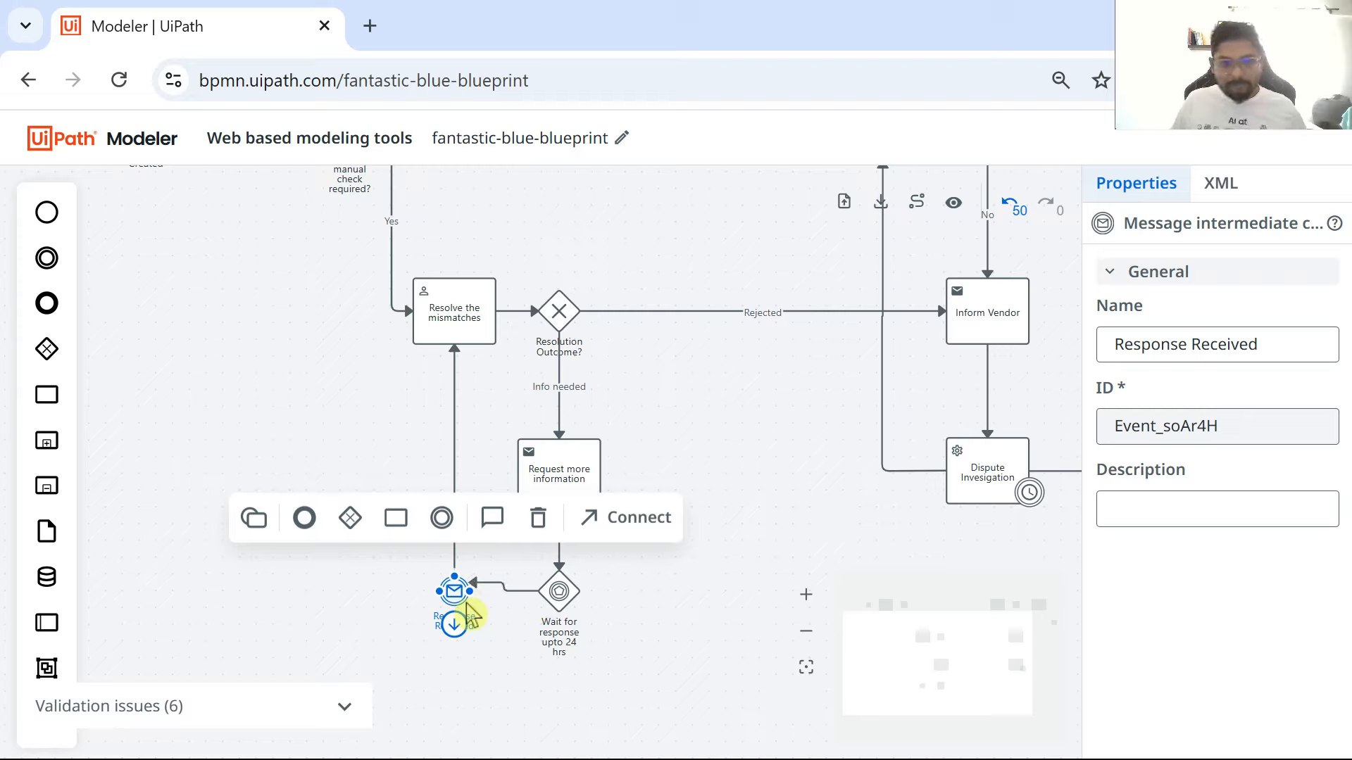
key("shift+Down")
key("shift+Up")
left_click(775, 644)
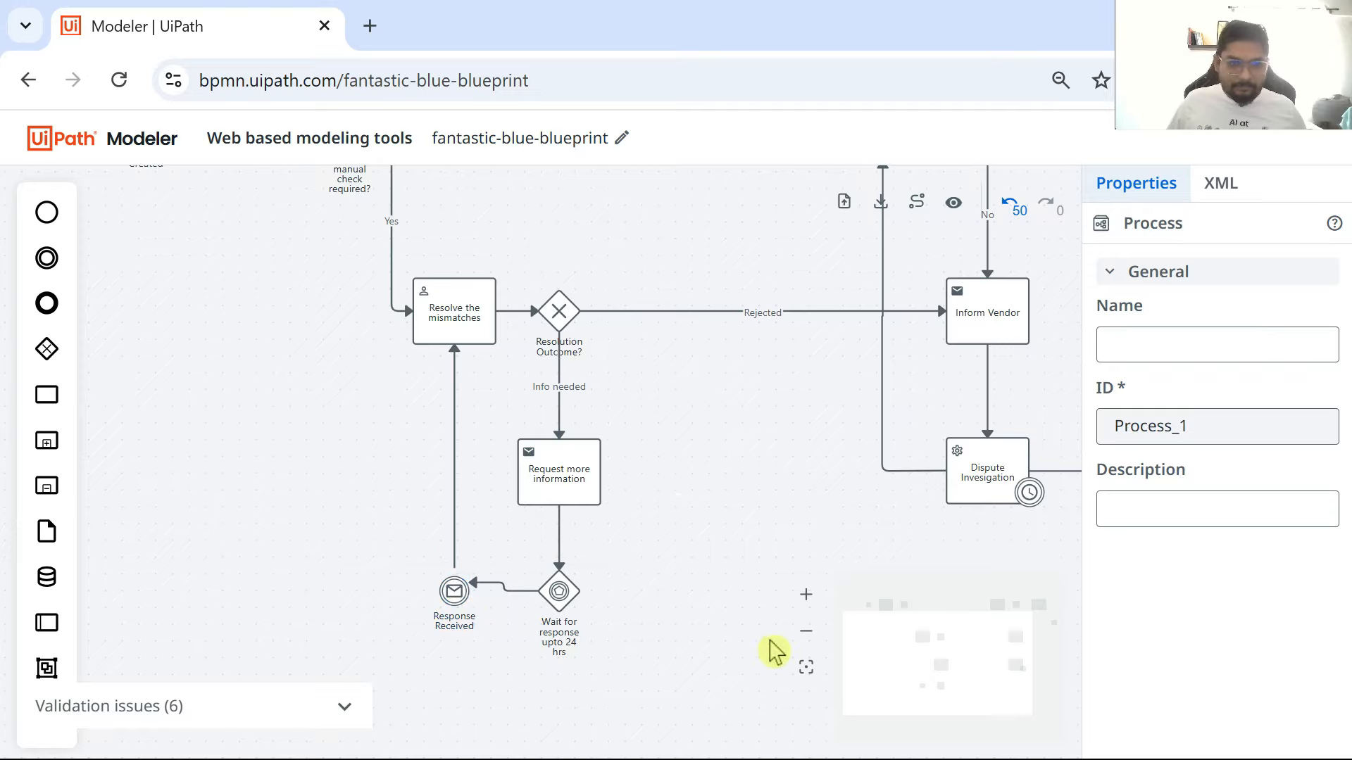
left_click(457, 590)
key("shift+Up")
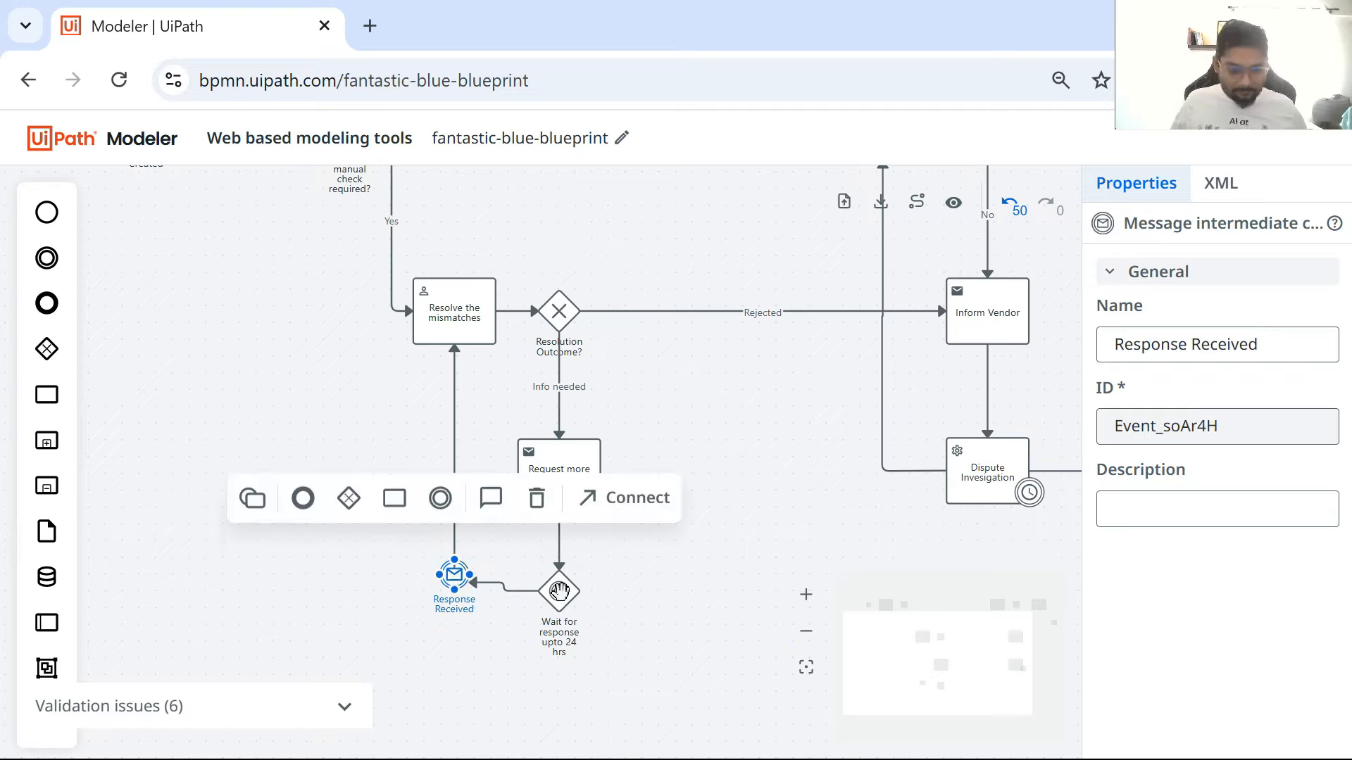
left_click(773, 602)
key("ctrl+z")
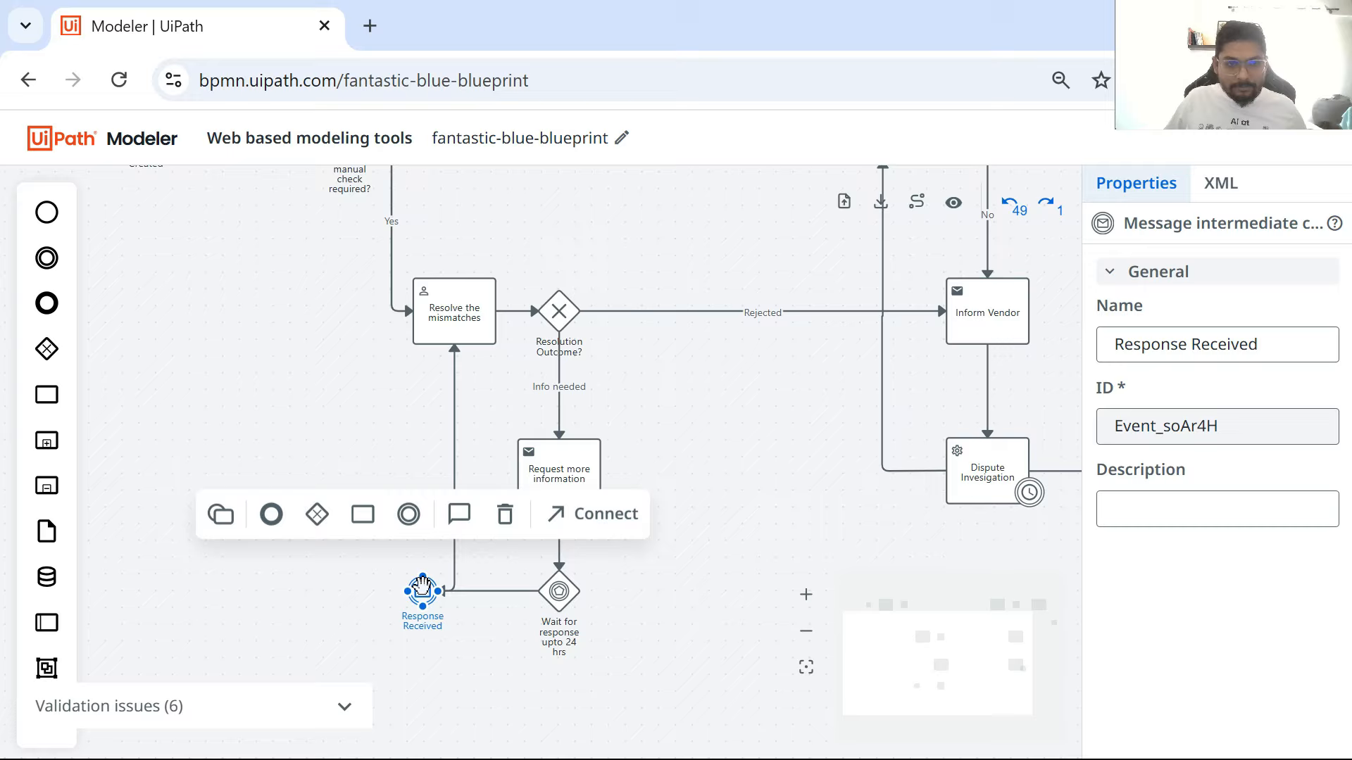
- Move the "Response Received" event slightly closer to the wait gateway, keeping it level with the gateway
left_click_drag(422, 592, 456, 591)
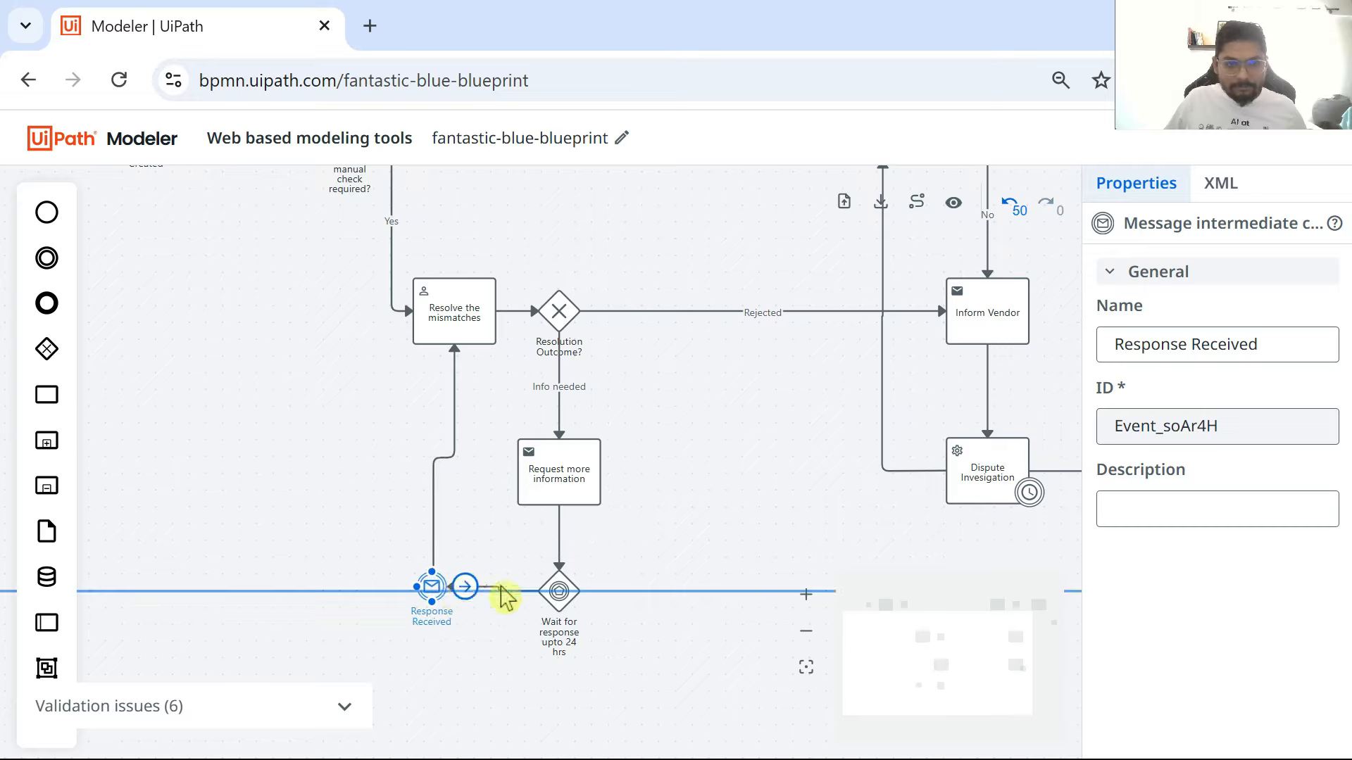
left_click(924, 532)
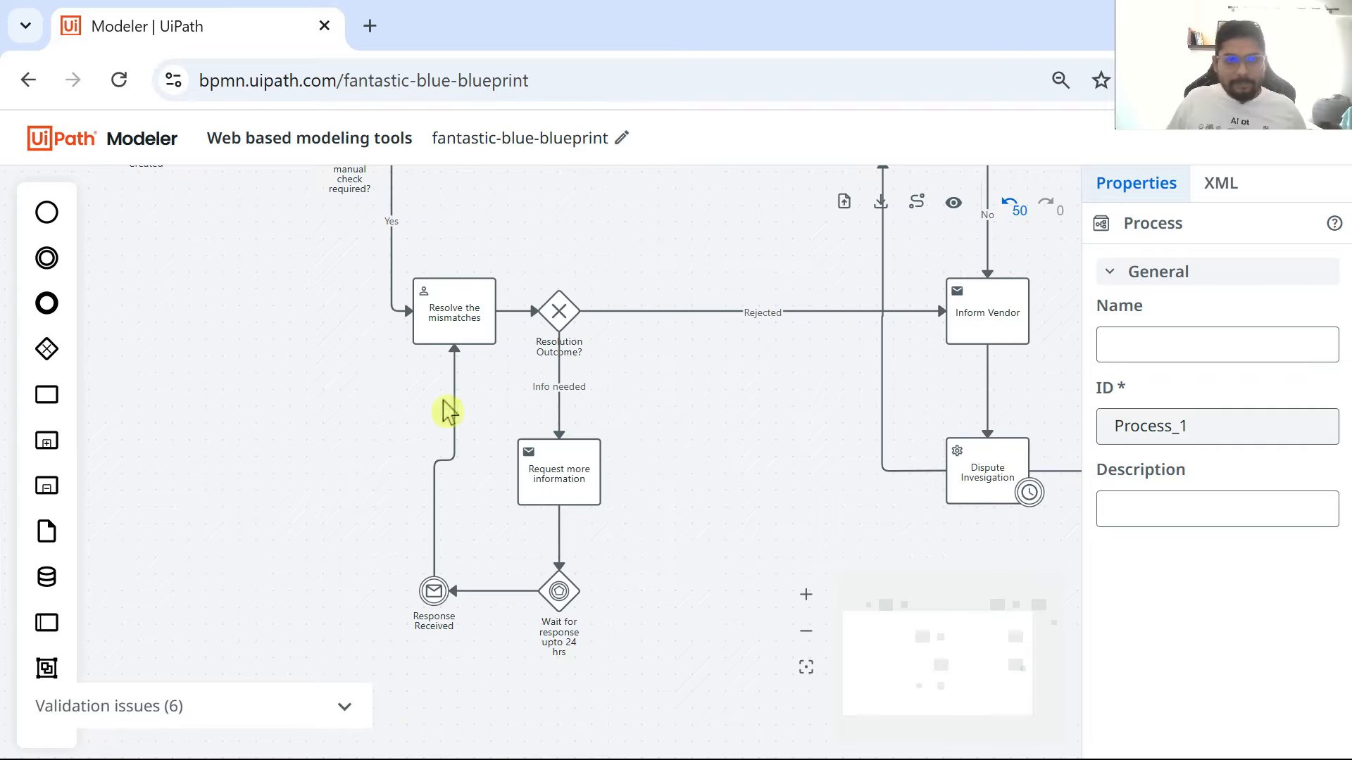
scroll(458, 345, "up", 2)
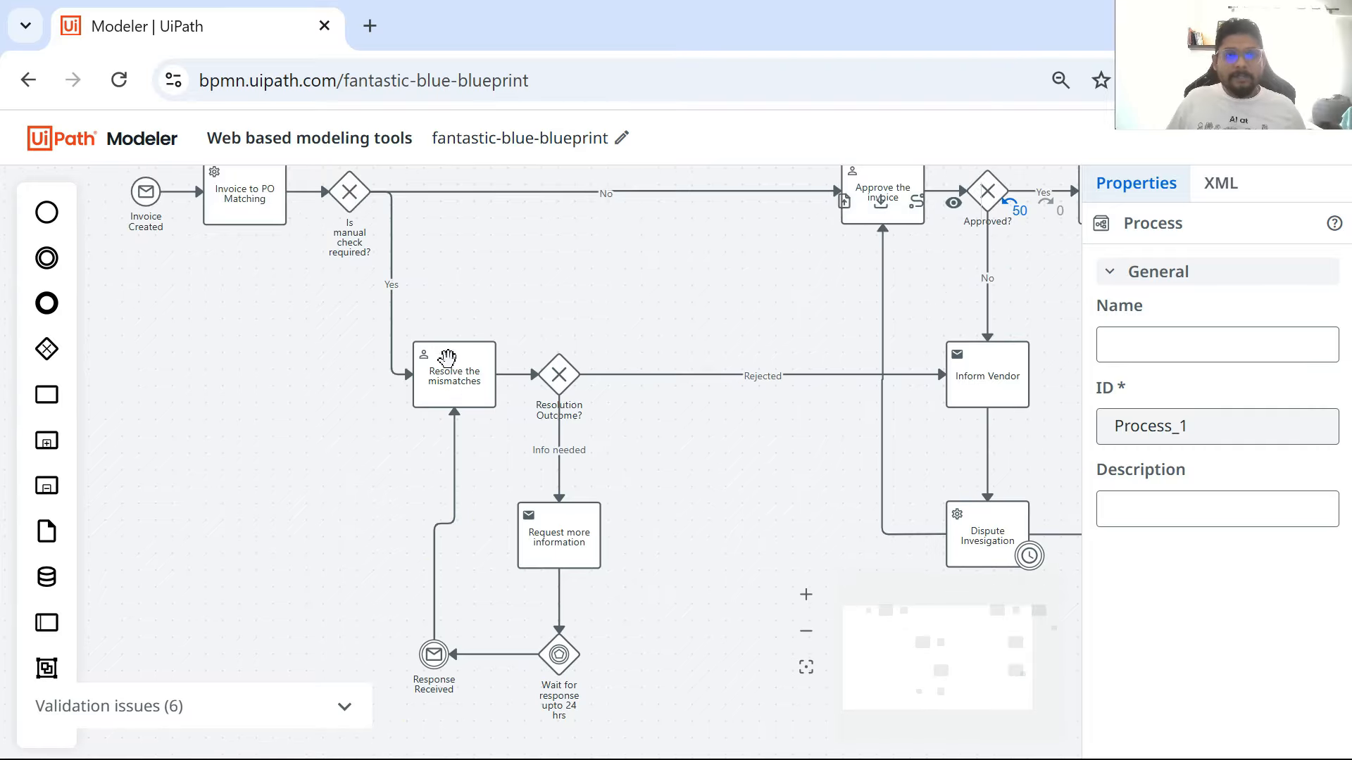
scroll(746, 493, "down", 2)
scroll(587, 486, "up", 1)
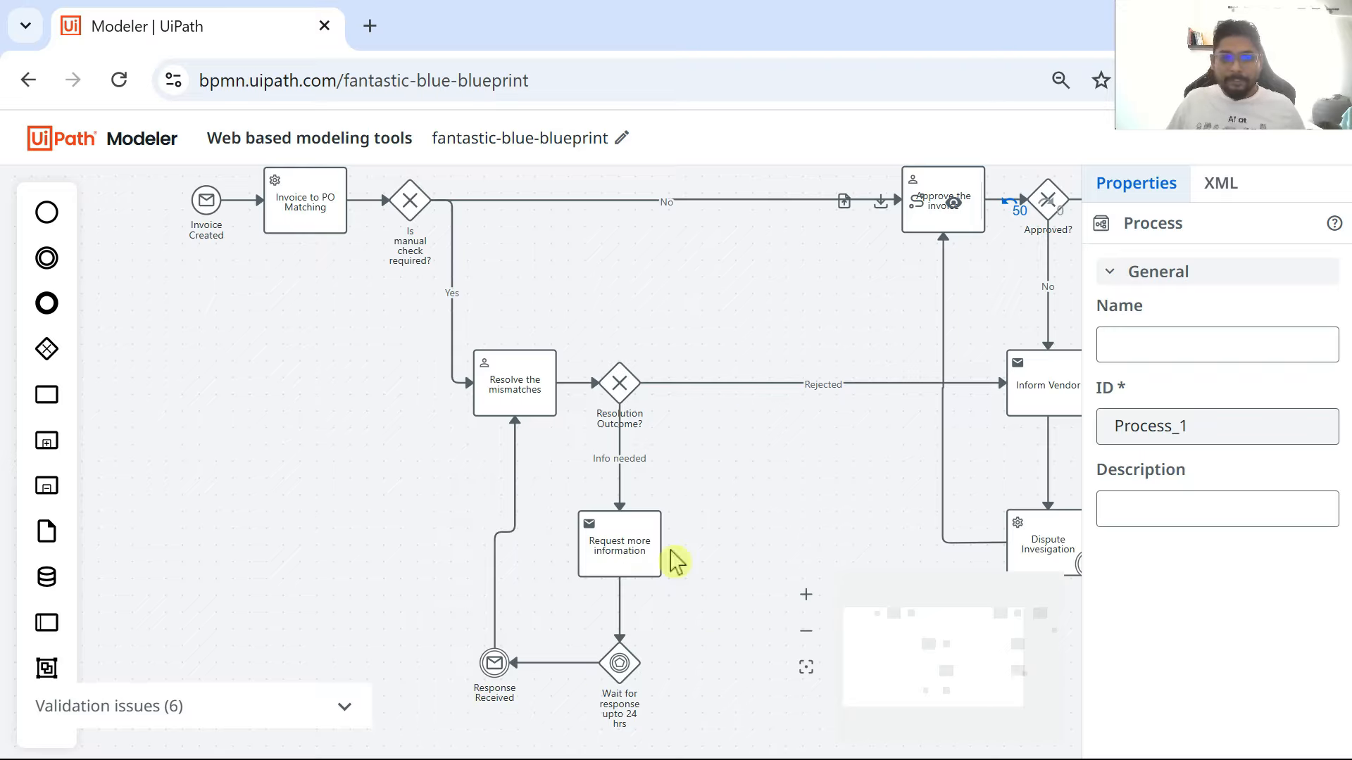
scroll(669, 567, "down", 1)
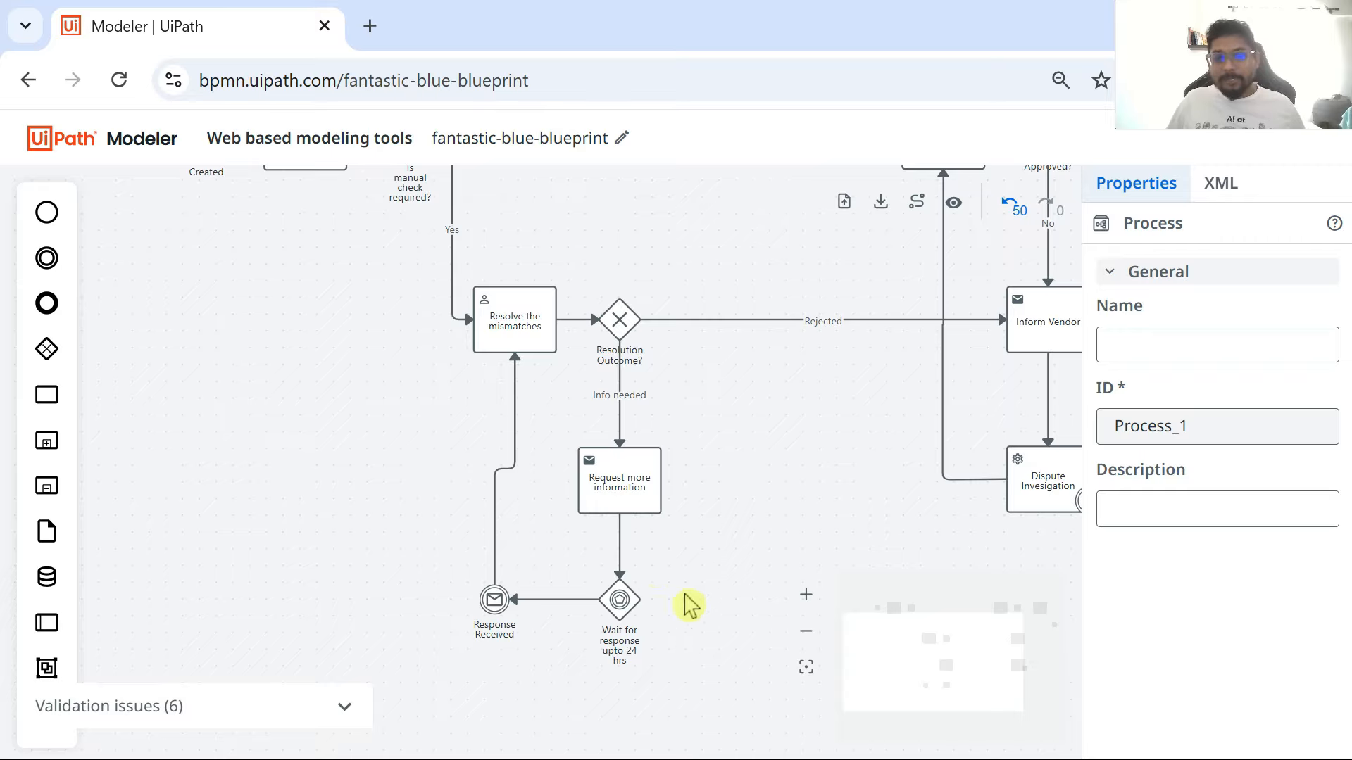
- Add a Timer intermediate catch event named "No Response" from the wait gateway and space it further out on the gateway's right side
left_click(625, 598)
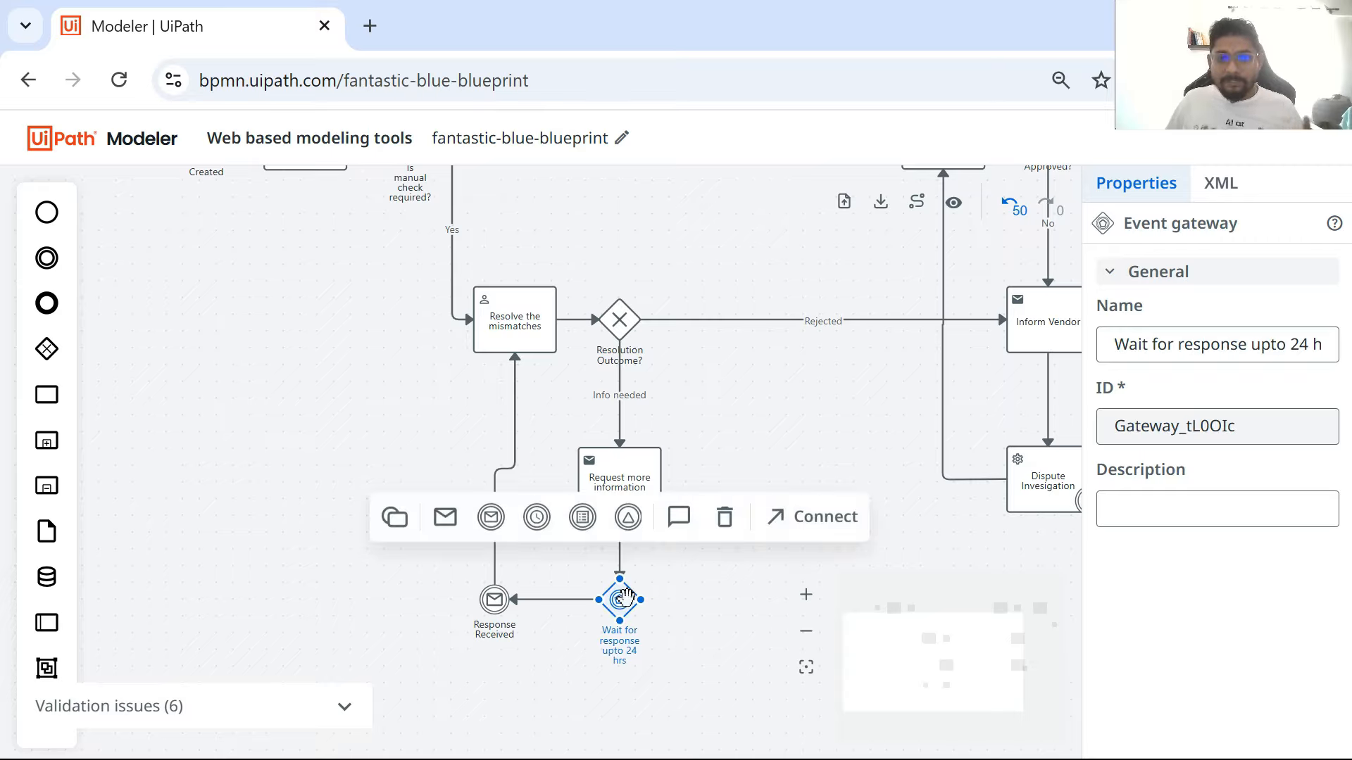
left_click(544, 525)
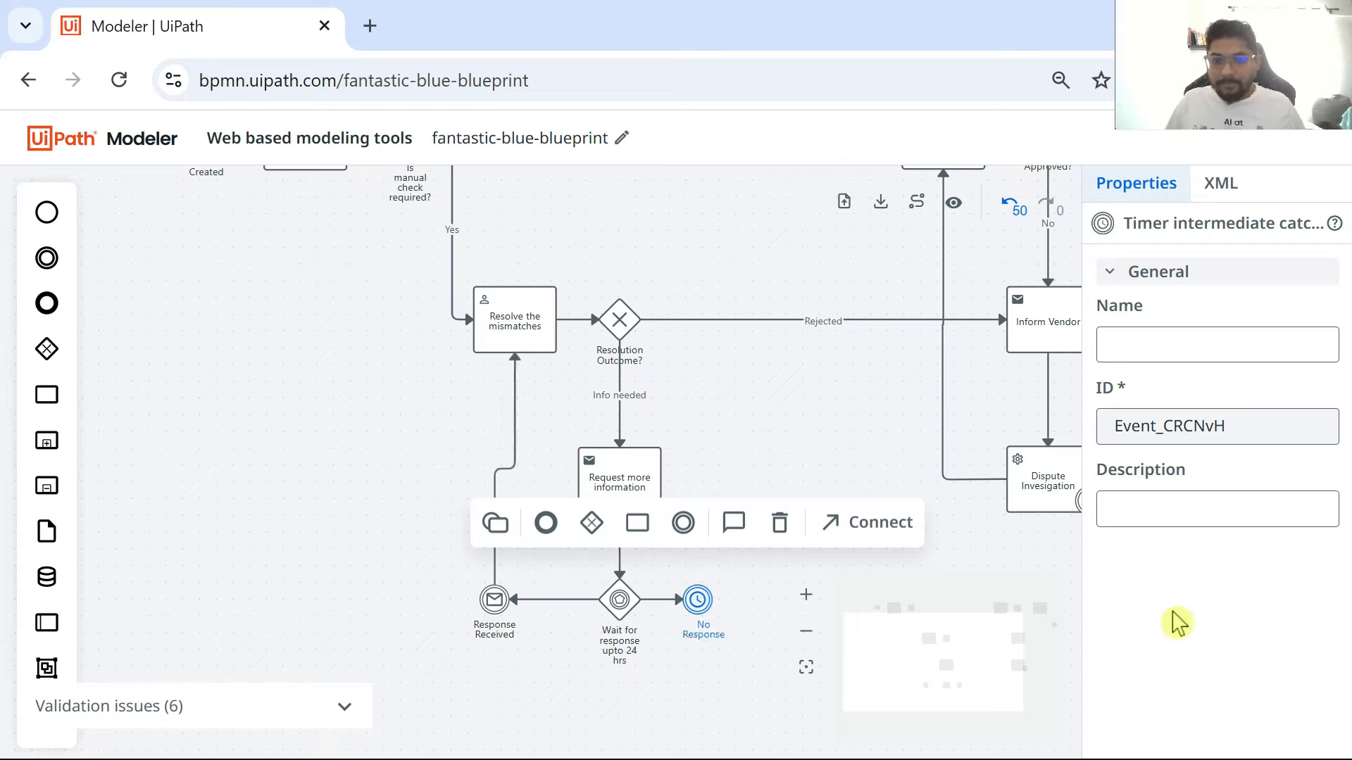
left_click(793, 472)
left_click_drag(701, 599, 753, 606)
left_click(802, 402)
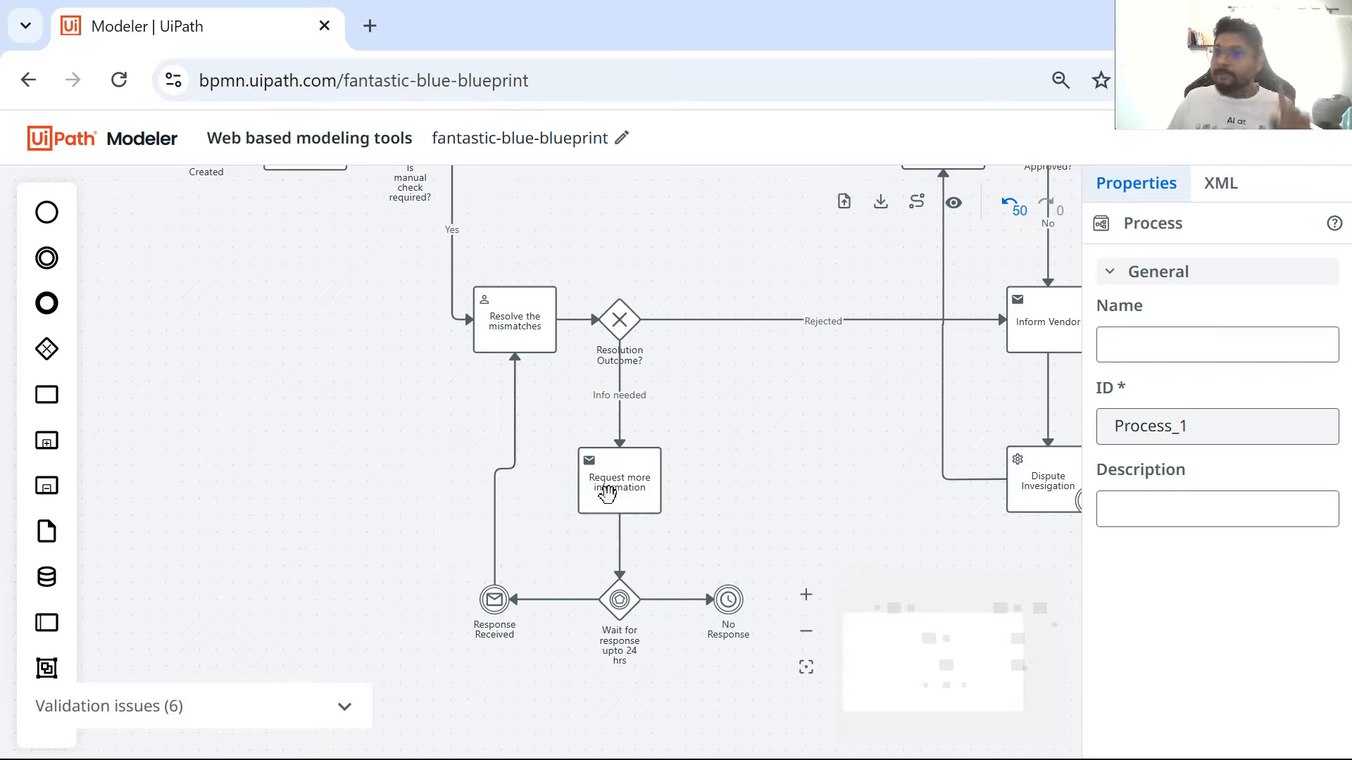
- Connect the "No Response" timer event back to the "Request more information" task with a sequence flow
left_click(730, 597)
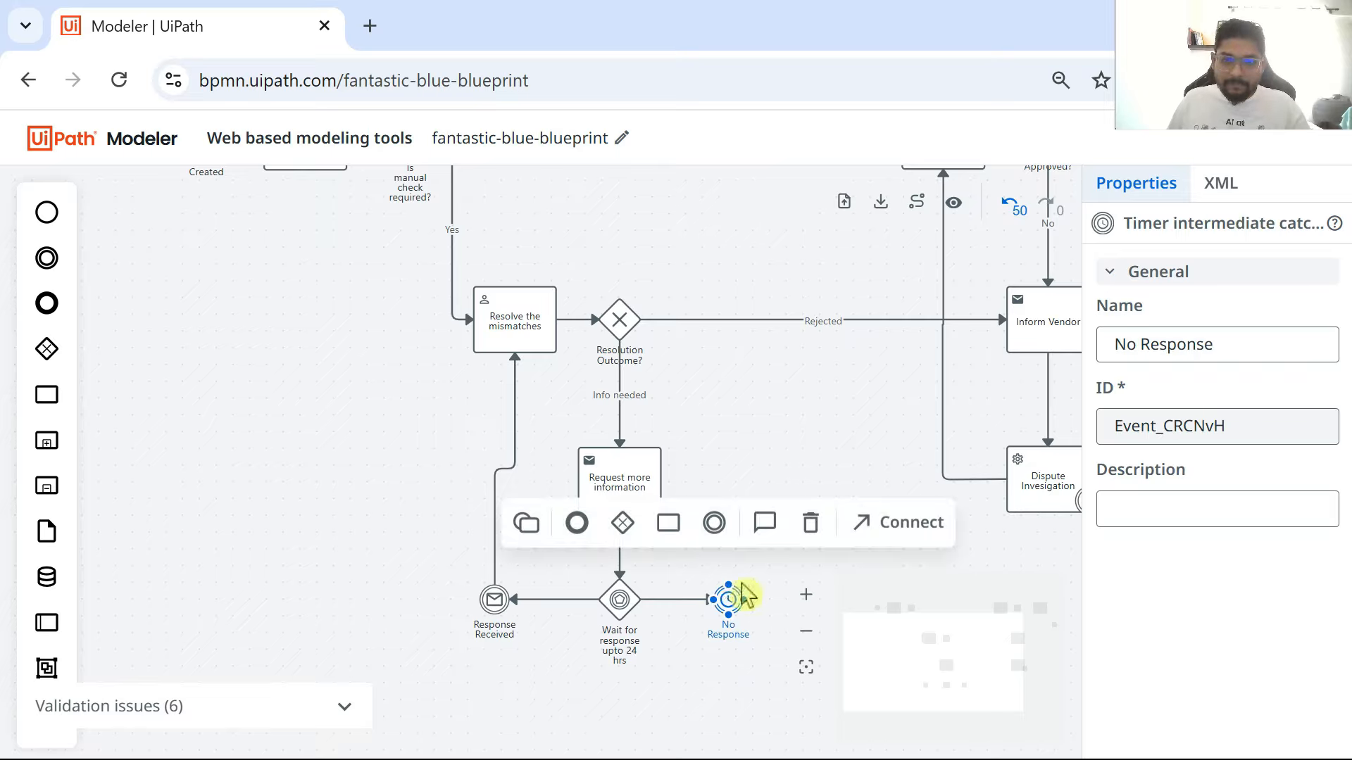
left_click(873, 521)
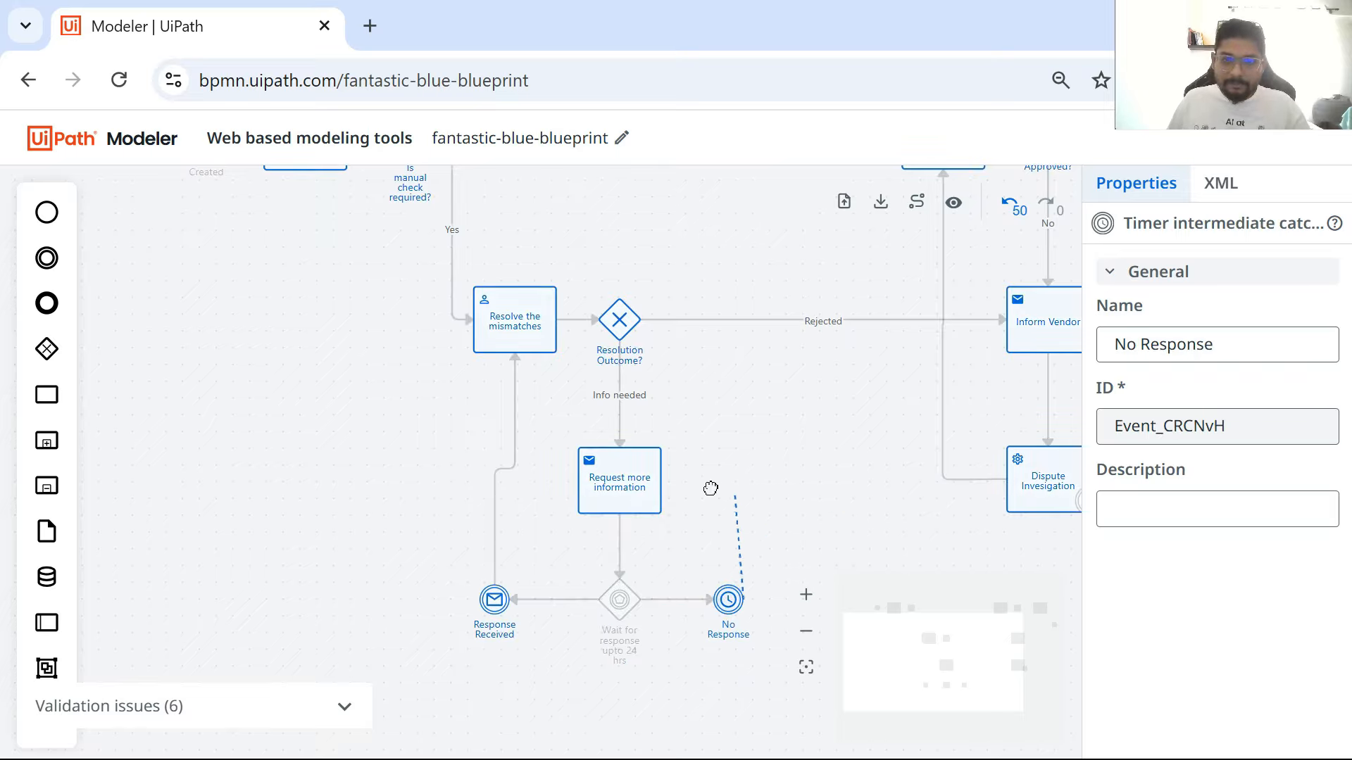
left_click(668, 487)
left_click(859, 469)
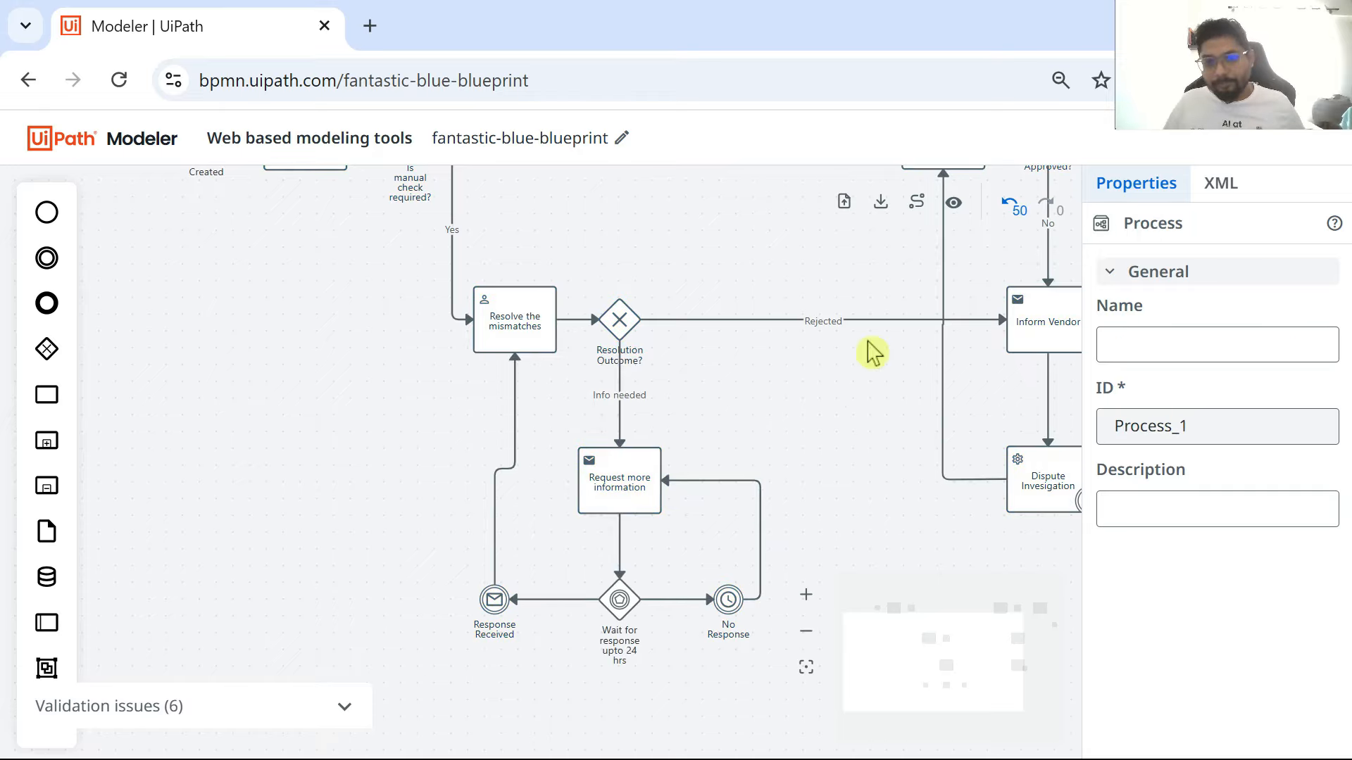
- Review the complete invoice process from the "Invoice Created" event through mismatch resolution, approval and dispute handling to the end event
scroll(775, 450, "down", 3)
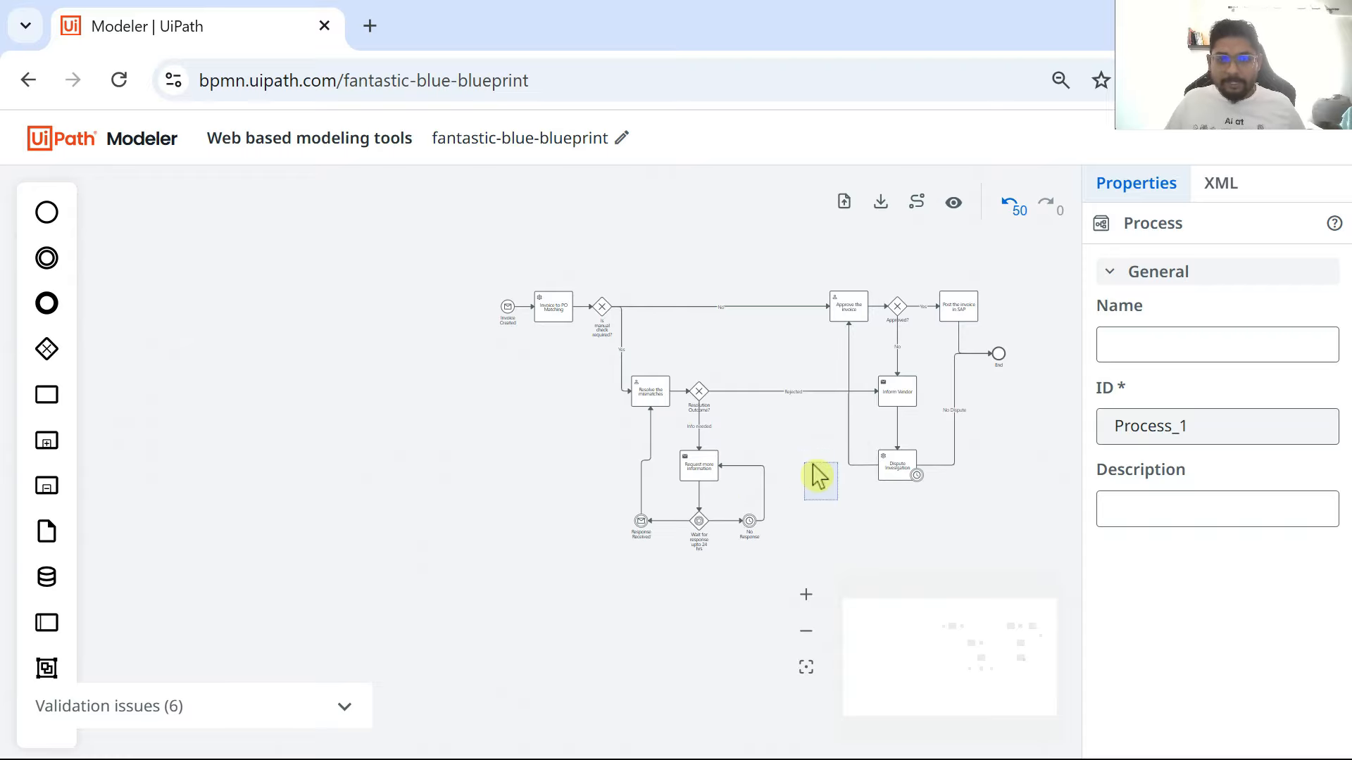
left_click_drag(784, 458, 560, 439)
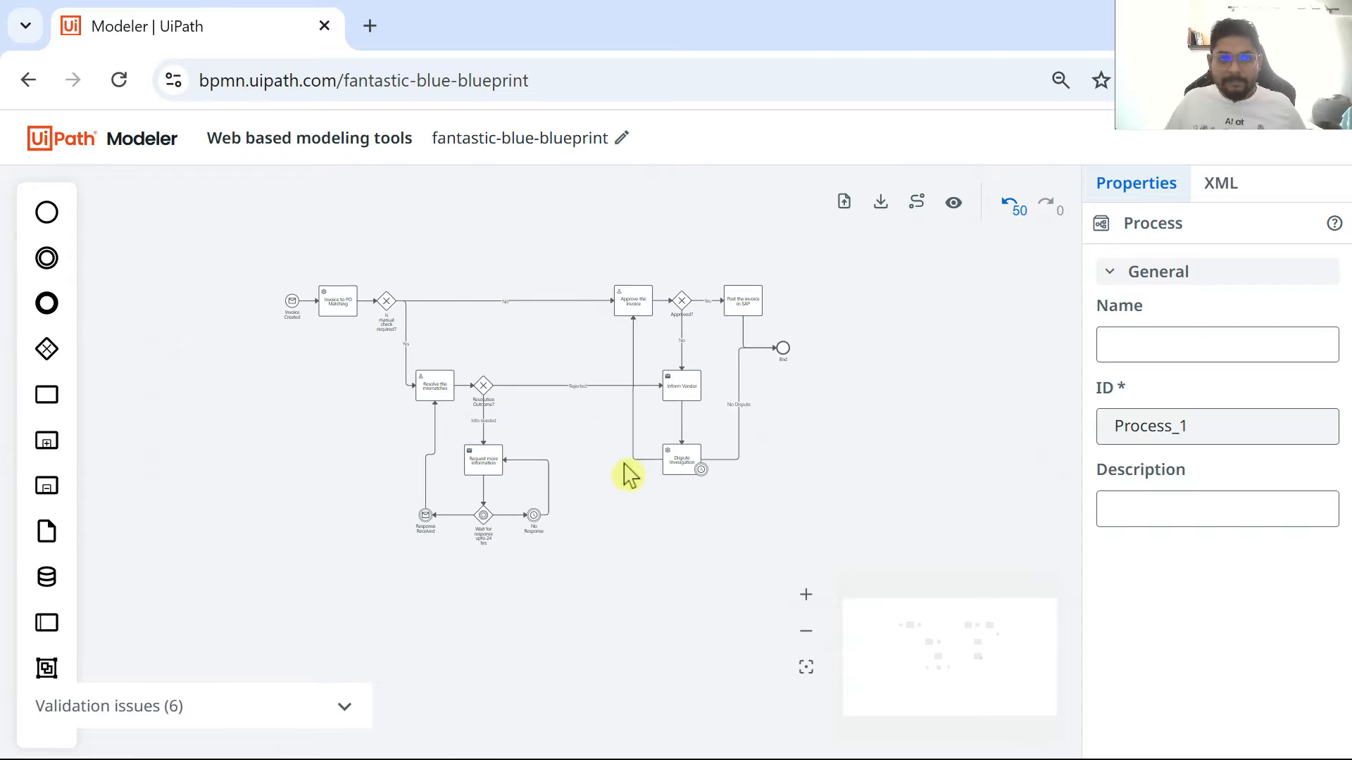
scroll(627, 474, "up", 3)
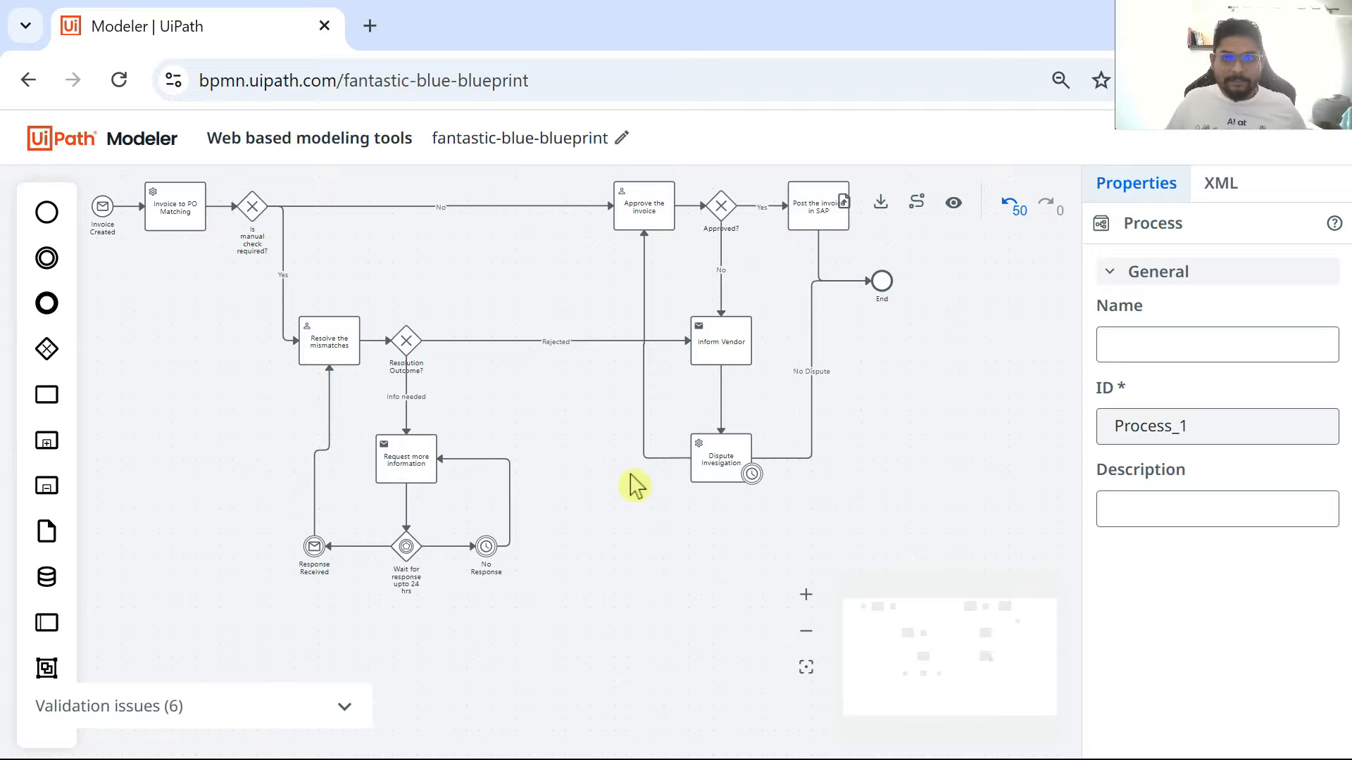
scroll(636, 486, "up", 1)
left_click_drag(565, 451, 700, 545)
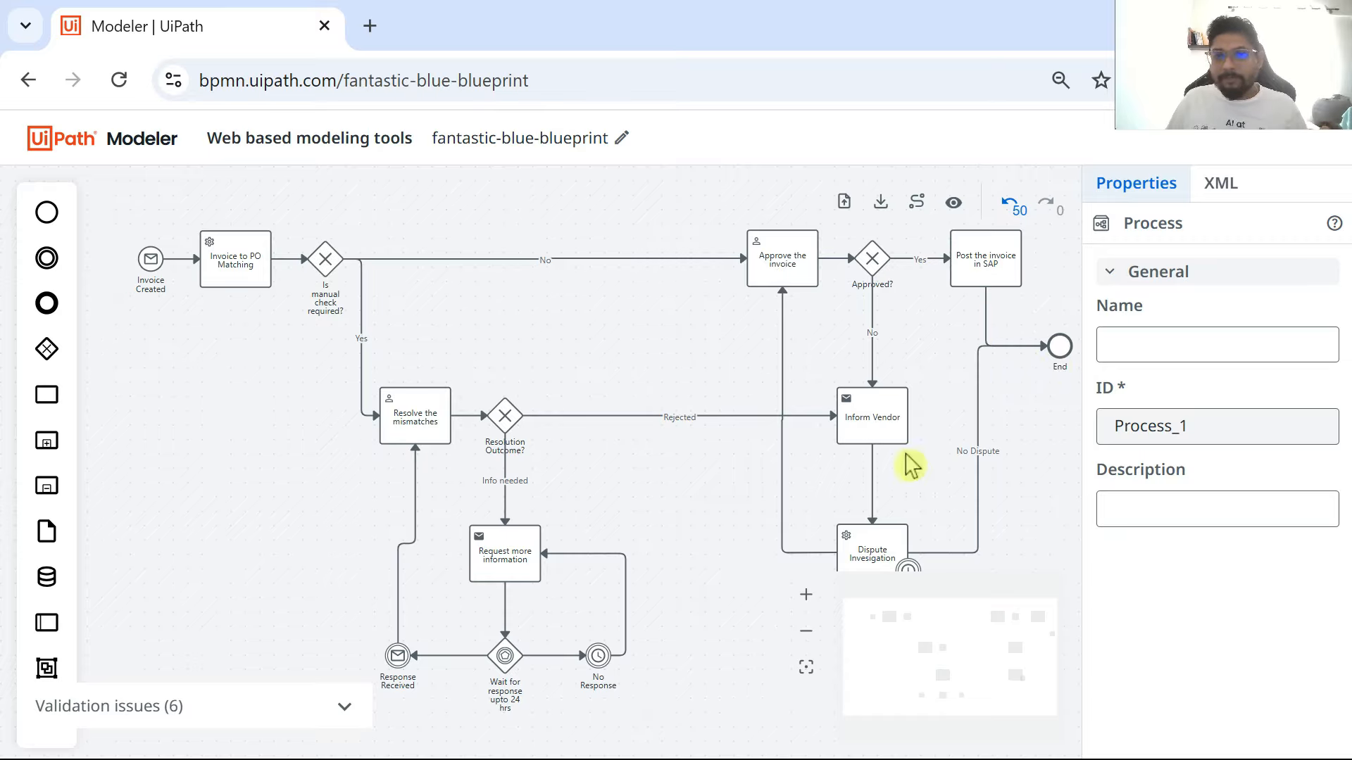
scroll(908, 468, "down", 1)
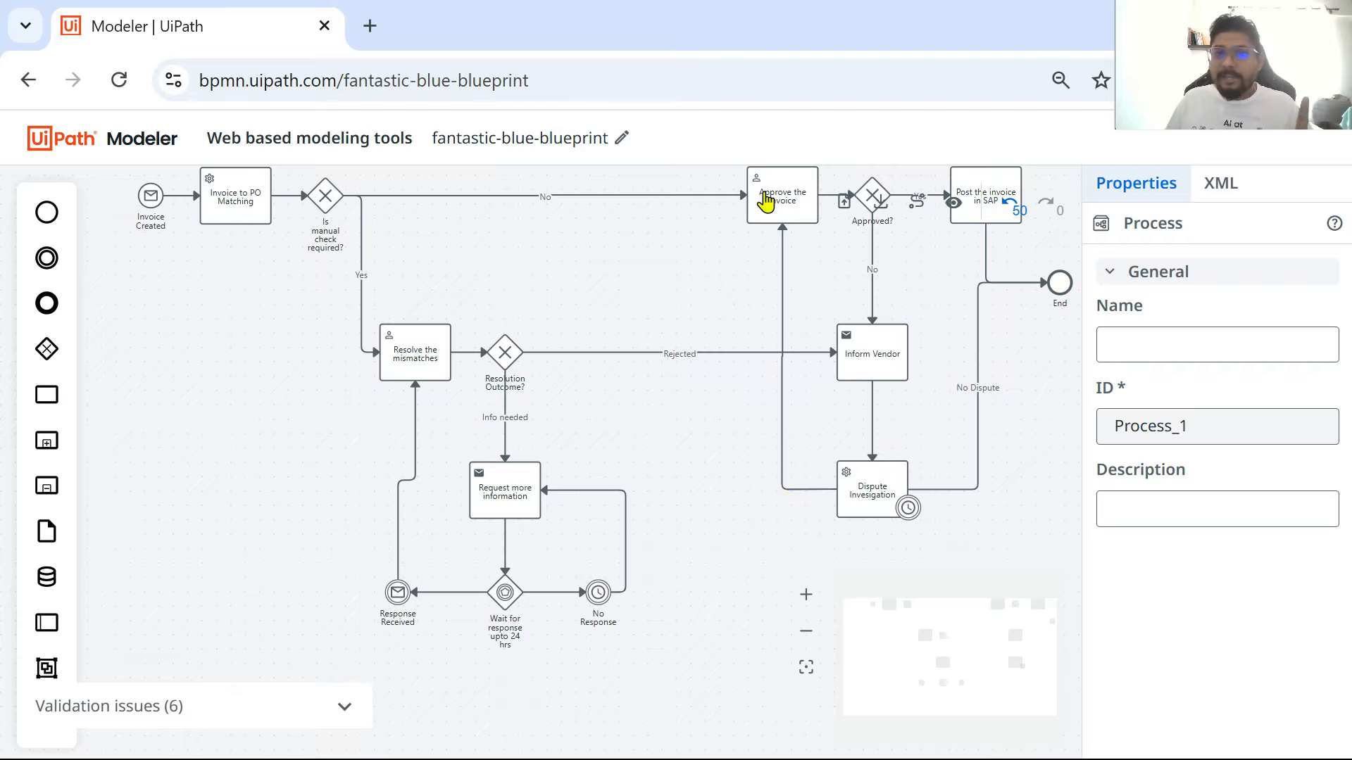
scroll(781, 253, "up", 2)
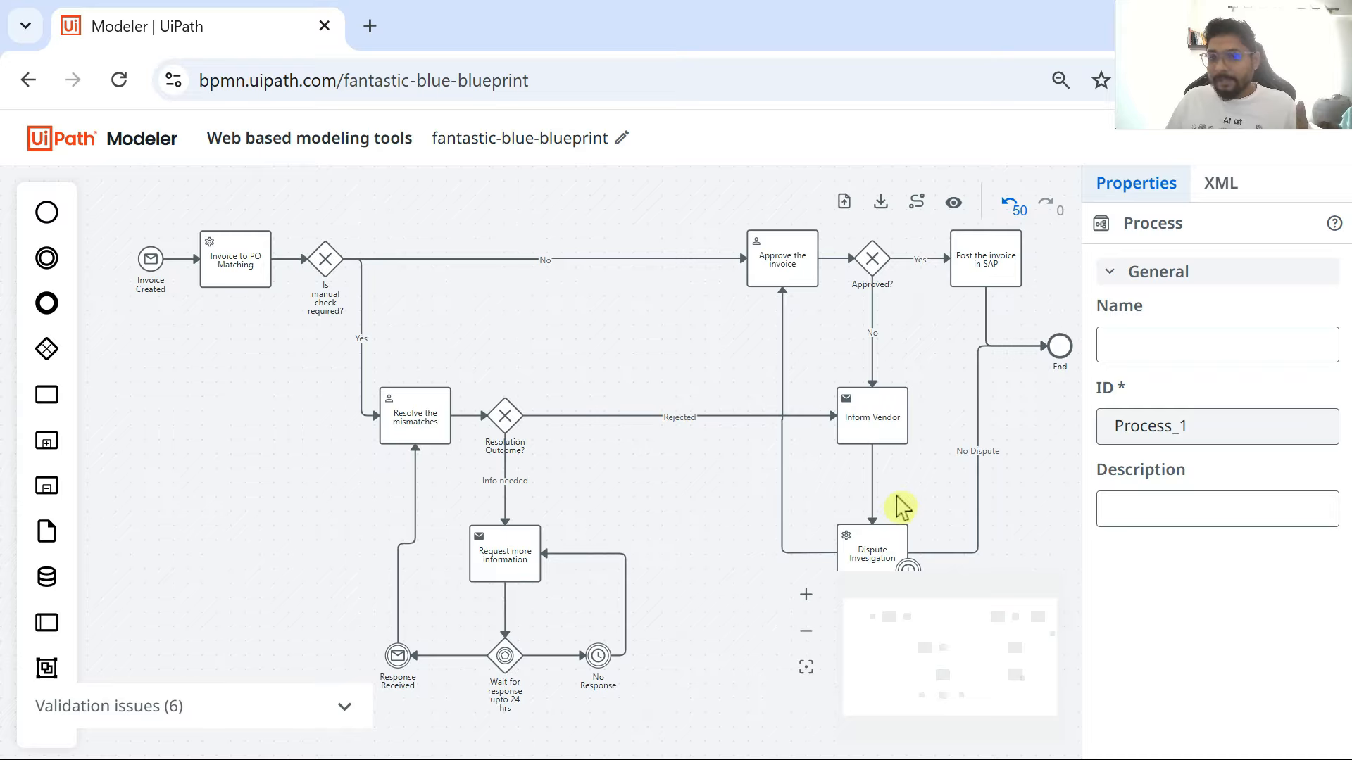
scroll(898, 507, "down", 2)
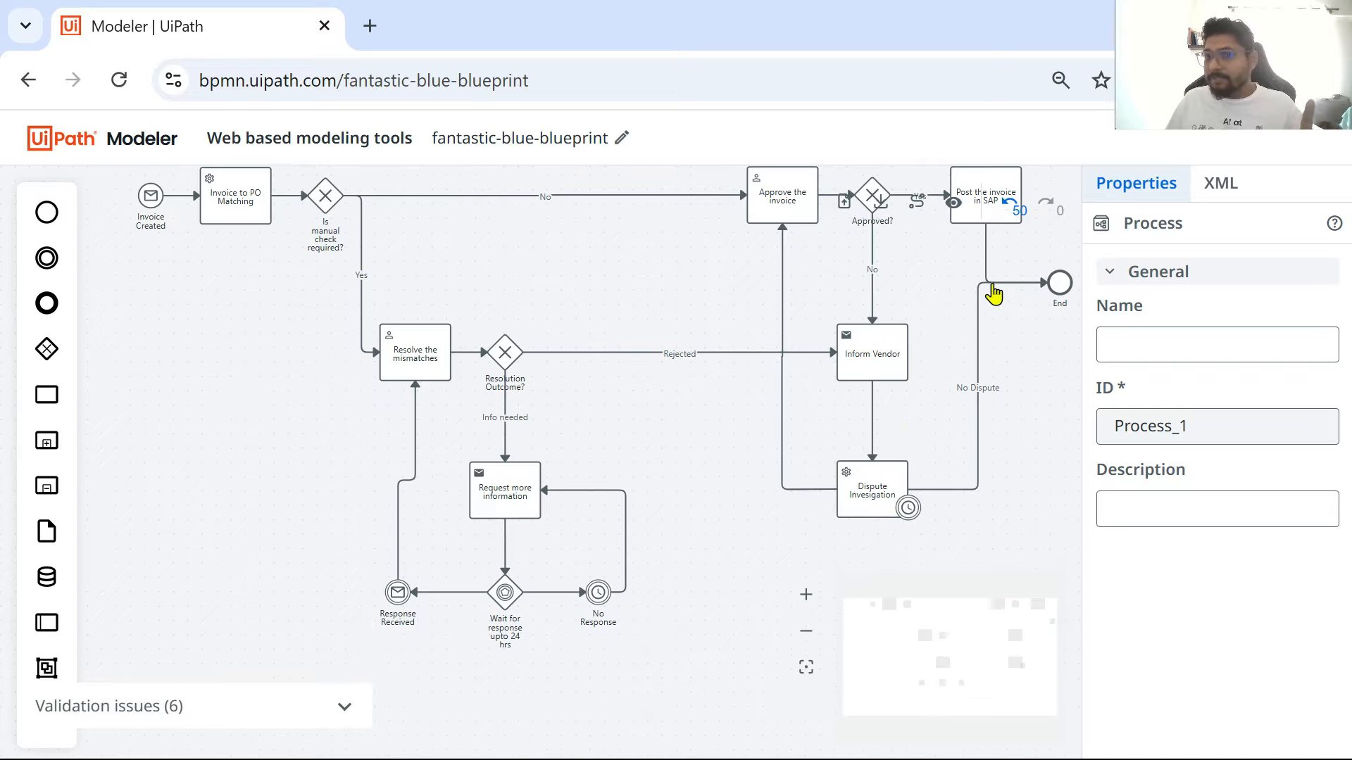
scroll(997, 296, "up", 2)
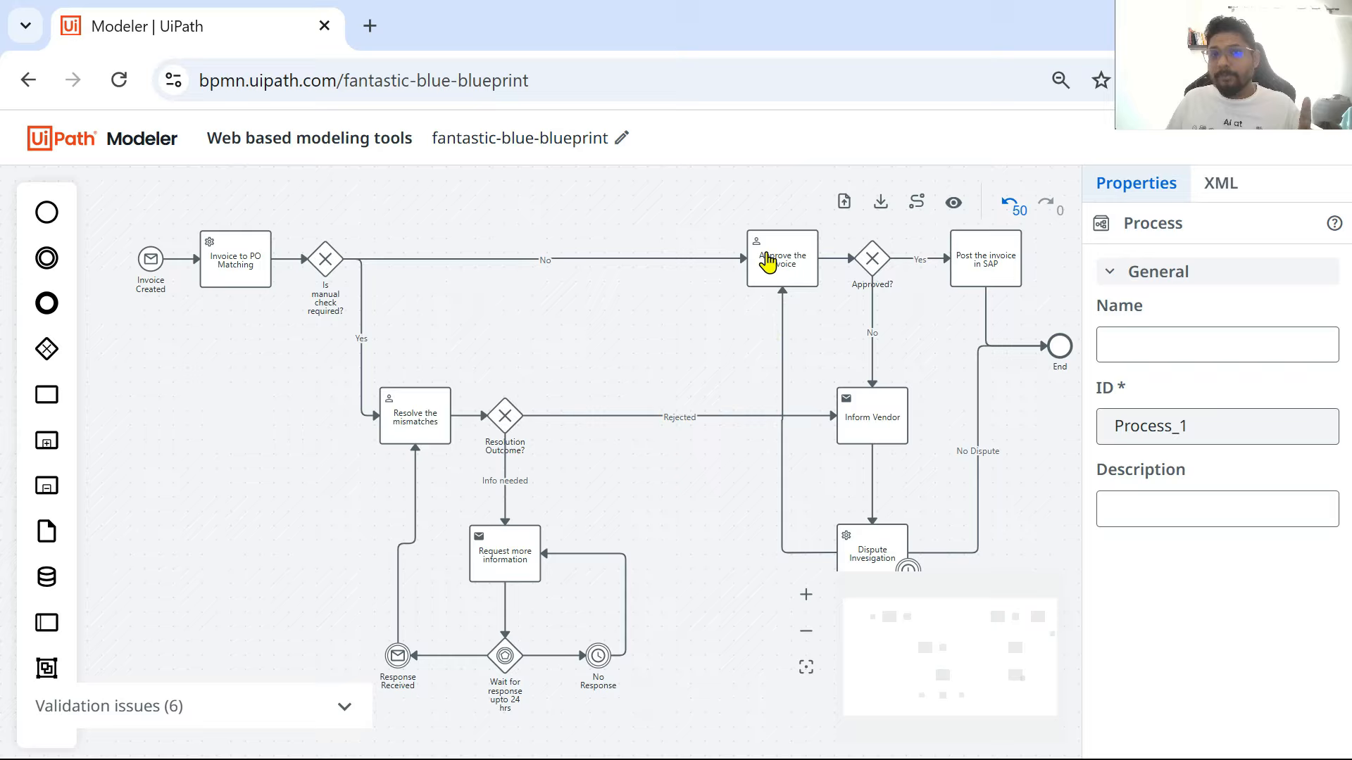
scroll(897, 496, "down", 1)
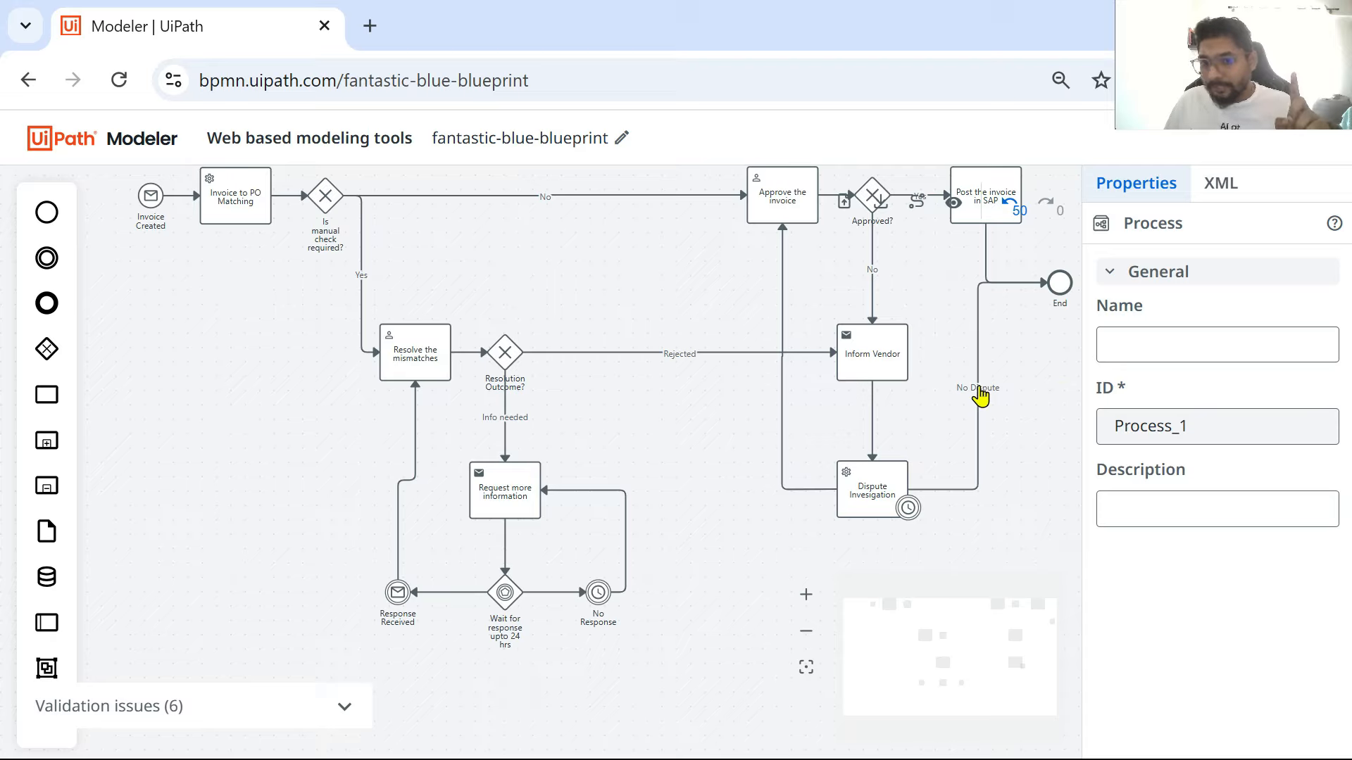
- Clear the name of the sequence flow from the "Dispute Invesigation" task to the end event
left_click_drag(986, 393, 955, 401)
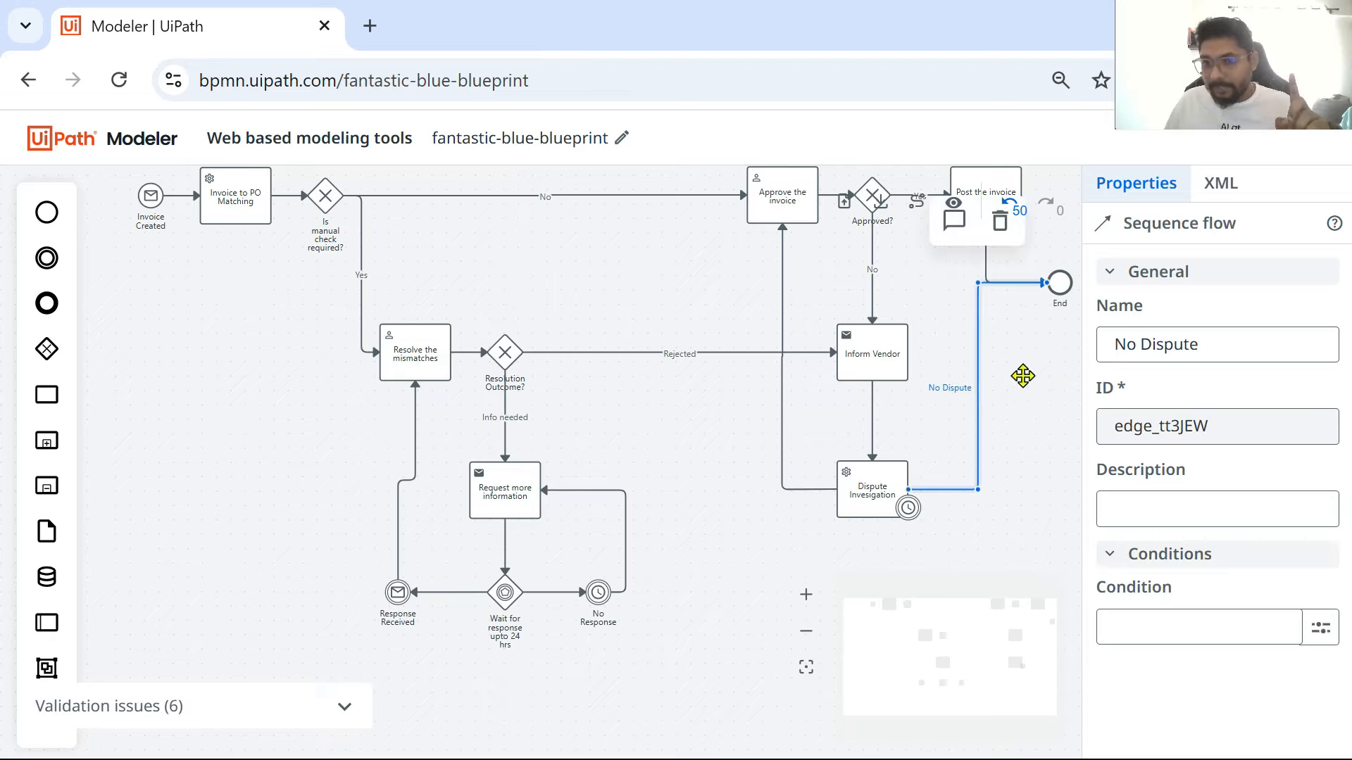
left_click_drag(1197, 345, 1085, 345)
key("BackSpace")
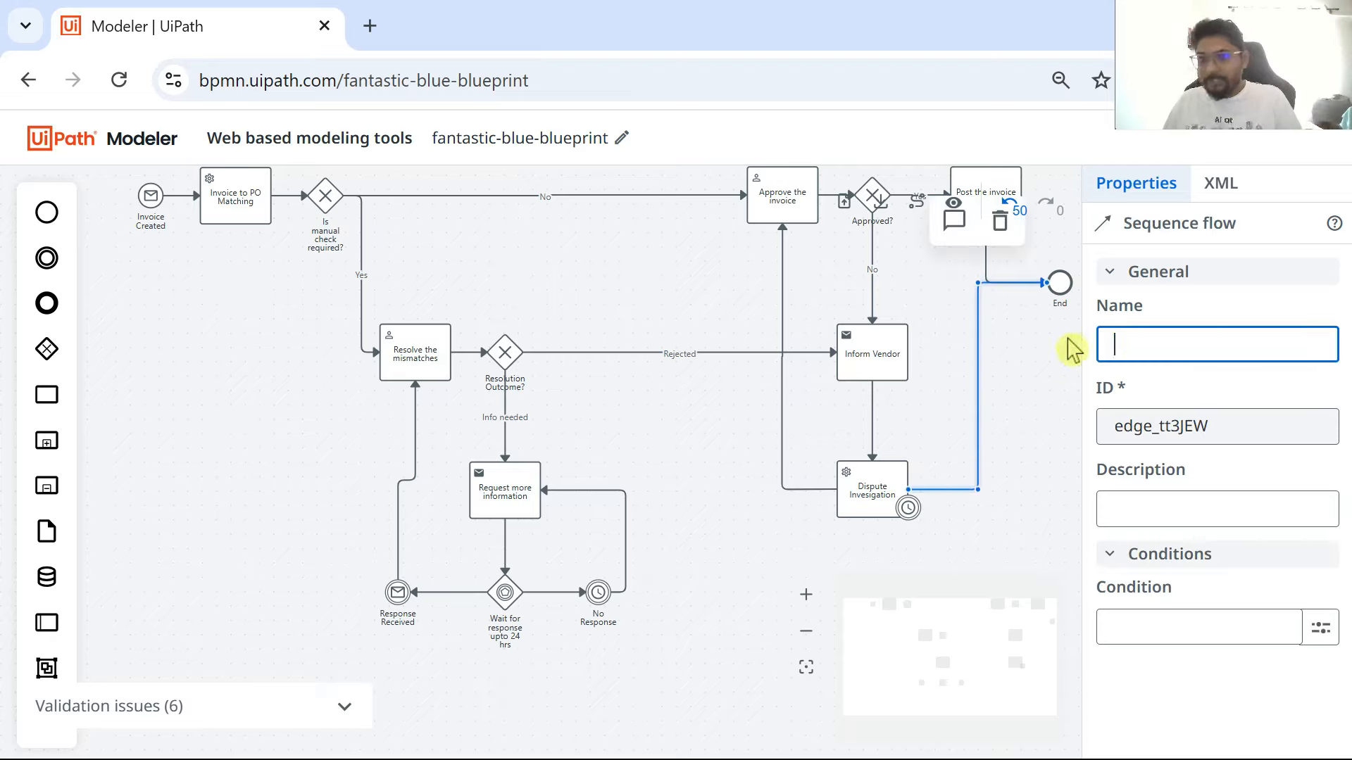
left_click(1017, 513)
- Name the timer boundary event on the "Dispute Invesigation" task "No Dispute"
mouse_move(918, 509)
left_mouse_down()
mouse_move(1104, 516)
mouse_move(681, 509)
left_mouse_up()
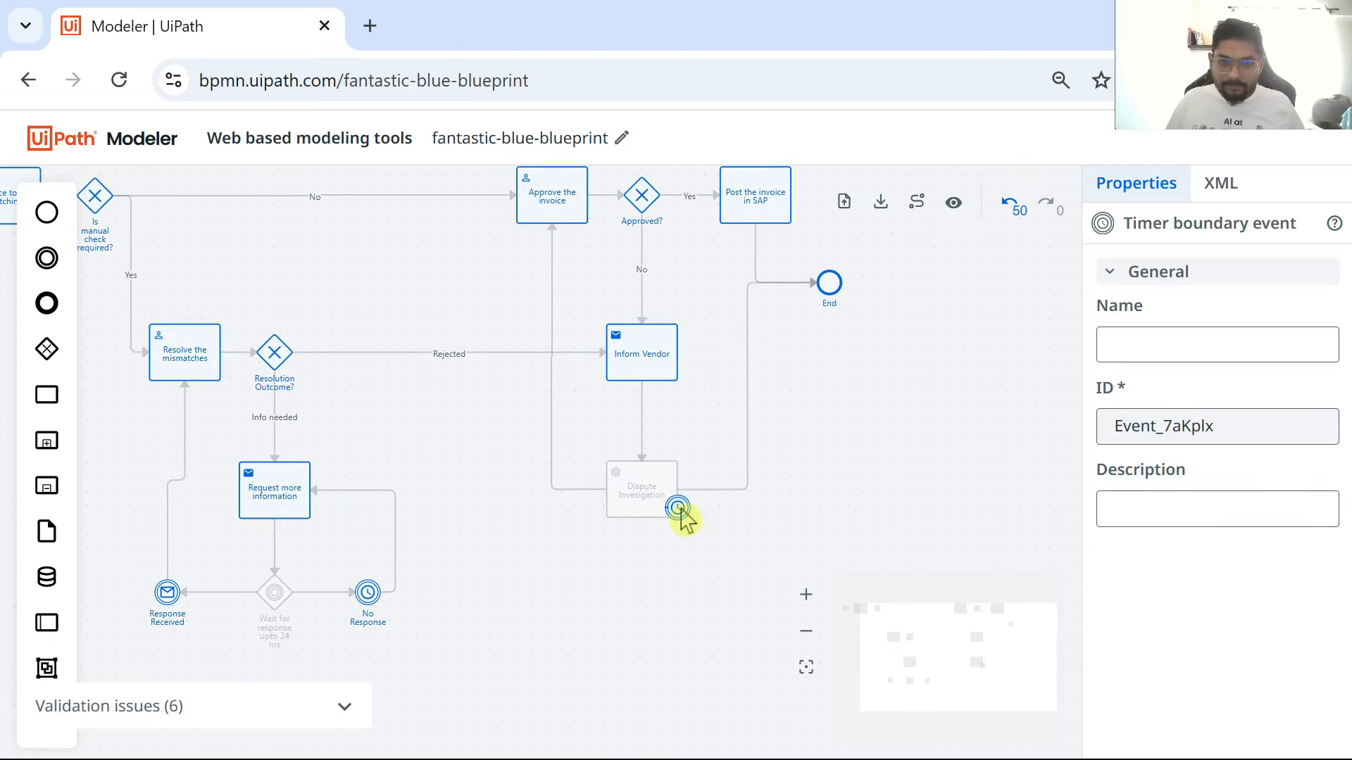
left_click_drag(682, 512, 678, 521)
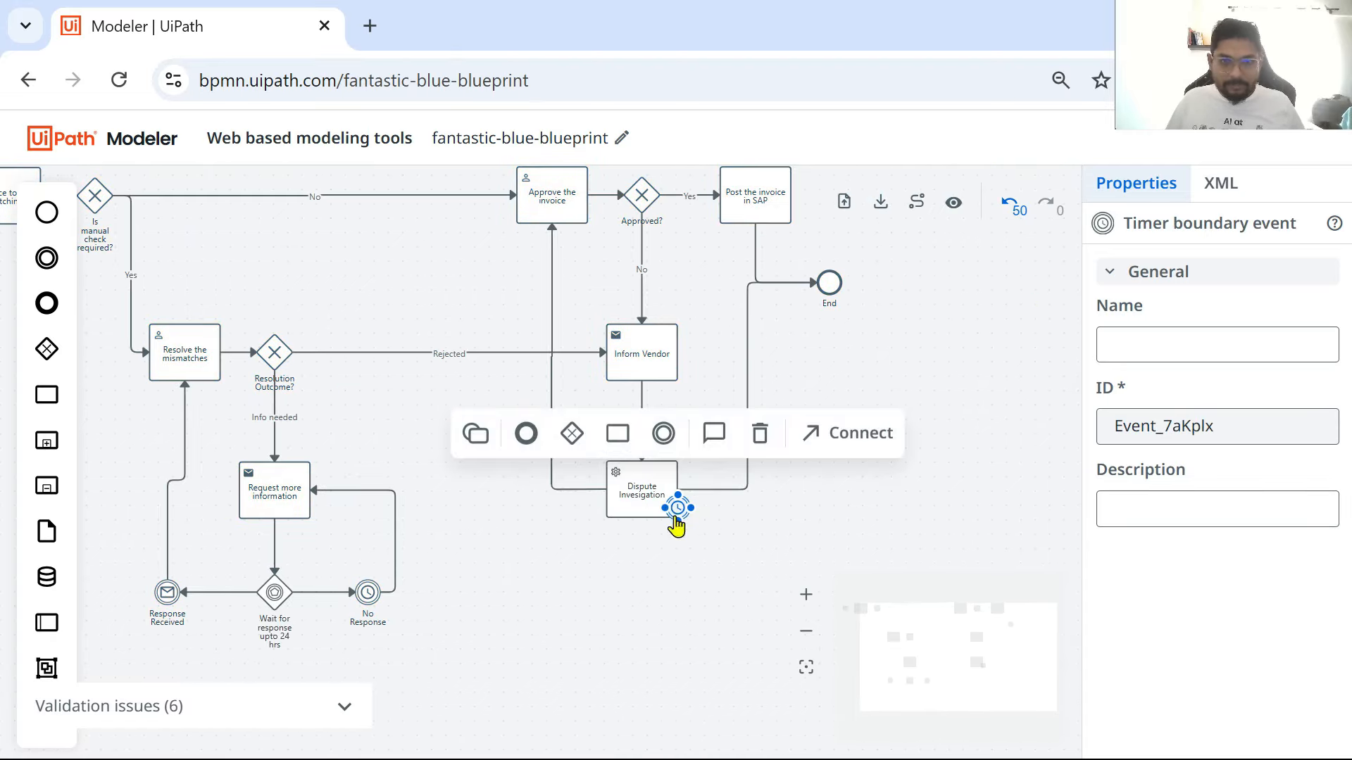
left_click(1147, 344)
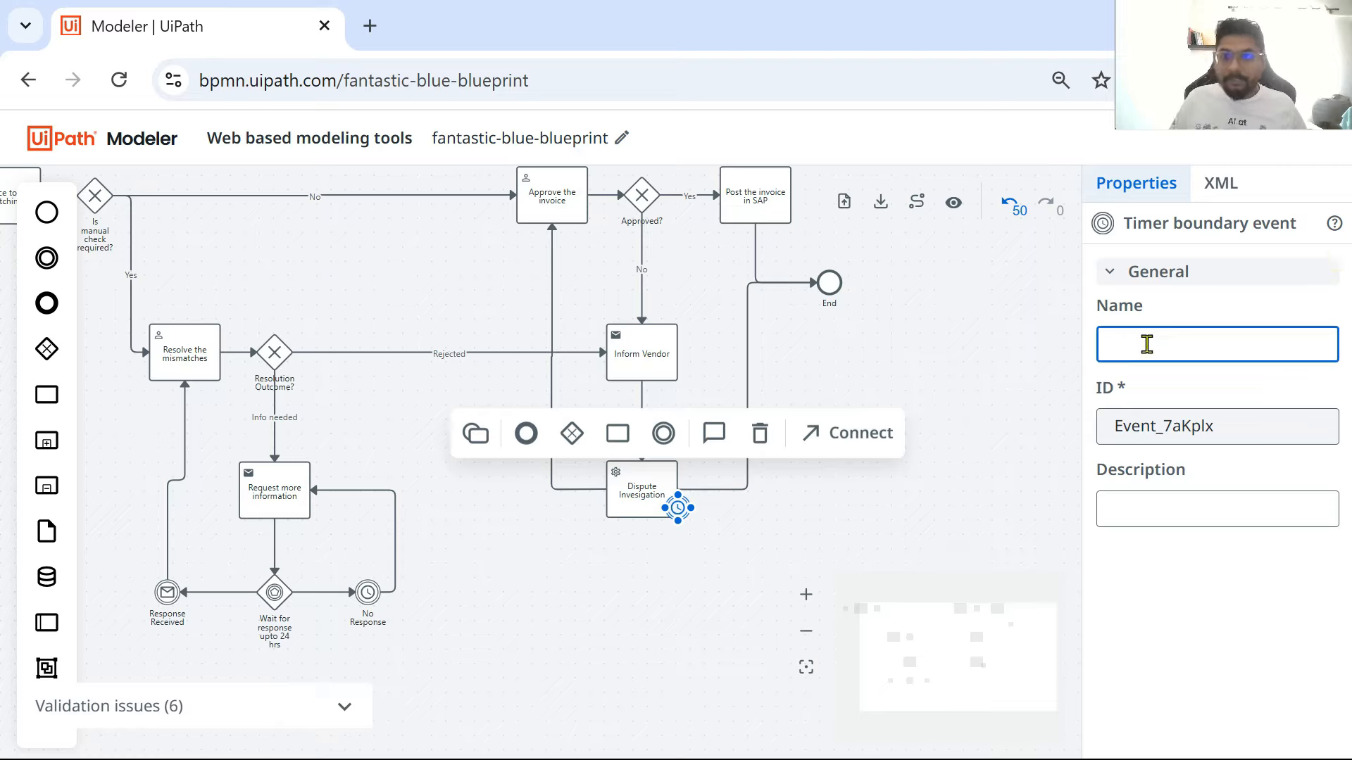
type("No Dispute")
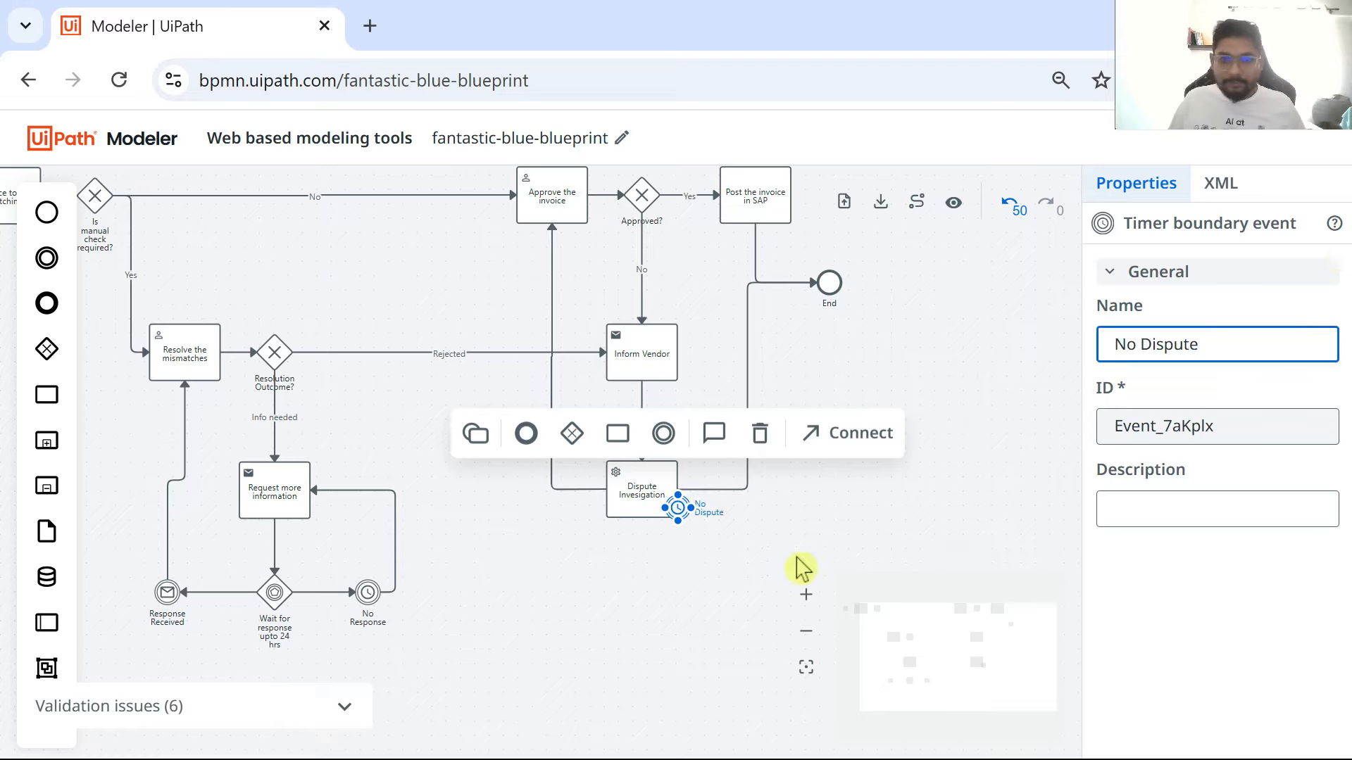
left_click(620, 625)
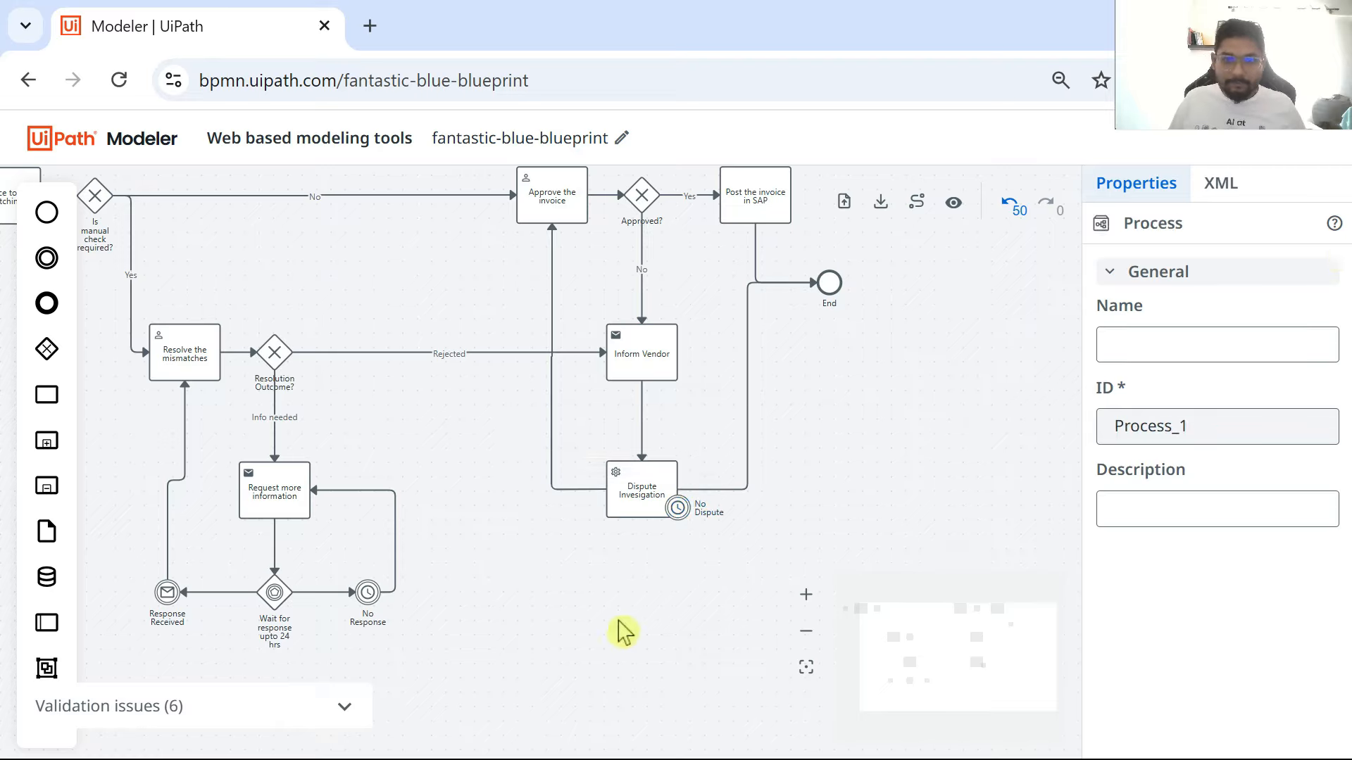
left_click(716, 520)
left_click(661, 586)
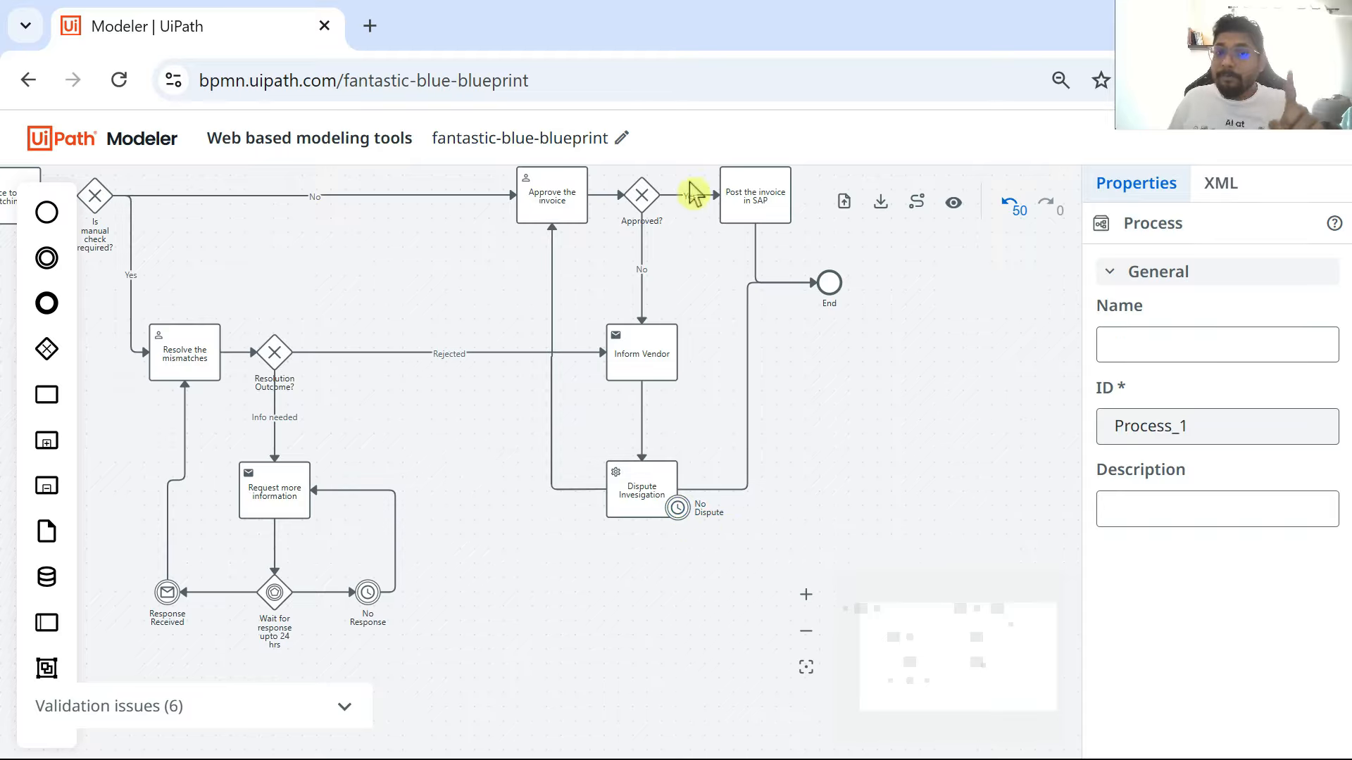
- Label the sequence flow from the "Dispute Invesigation" task to the end event "Dispute Found"
left_click(749, 391)
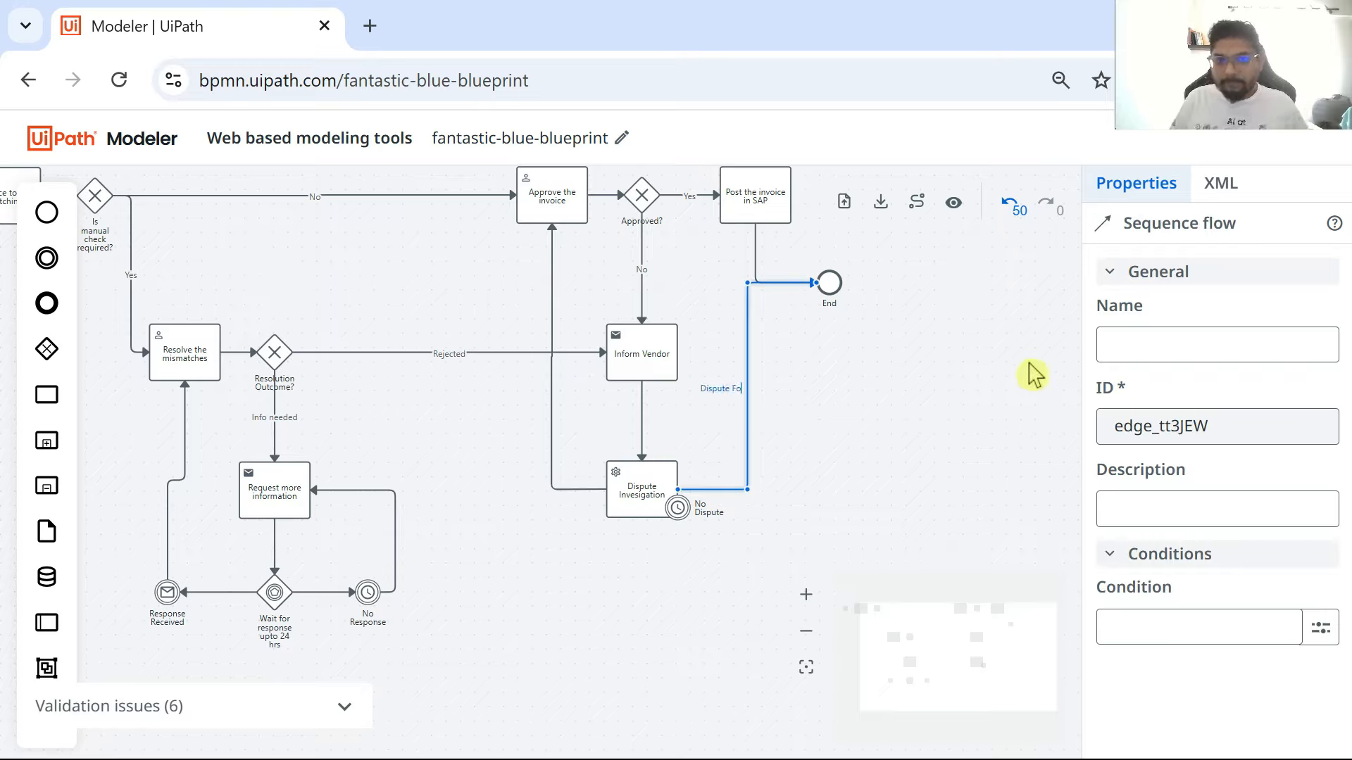
left_click(876, 456)
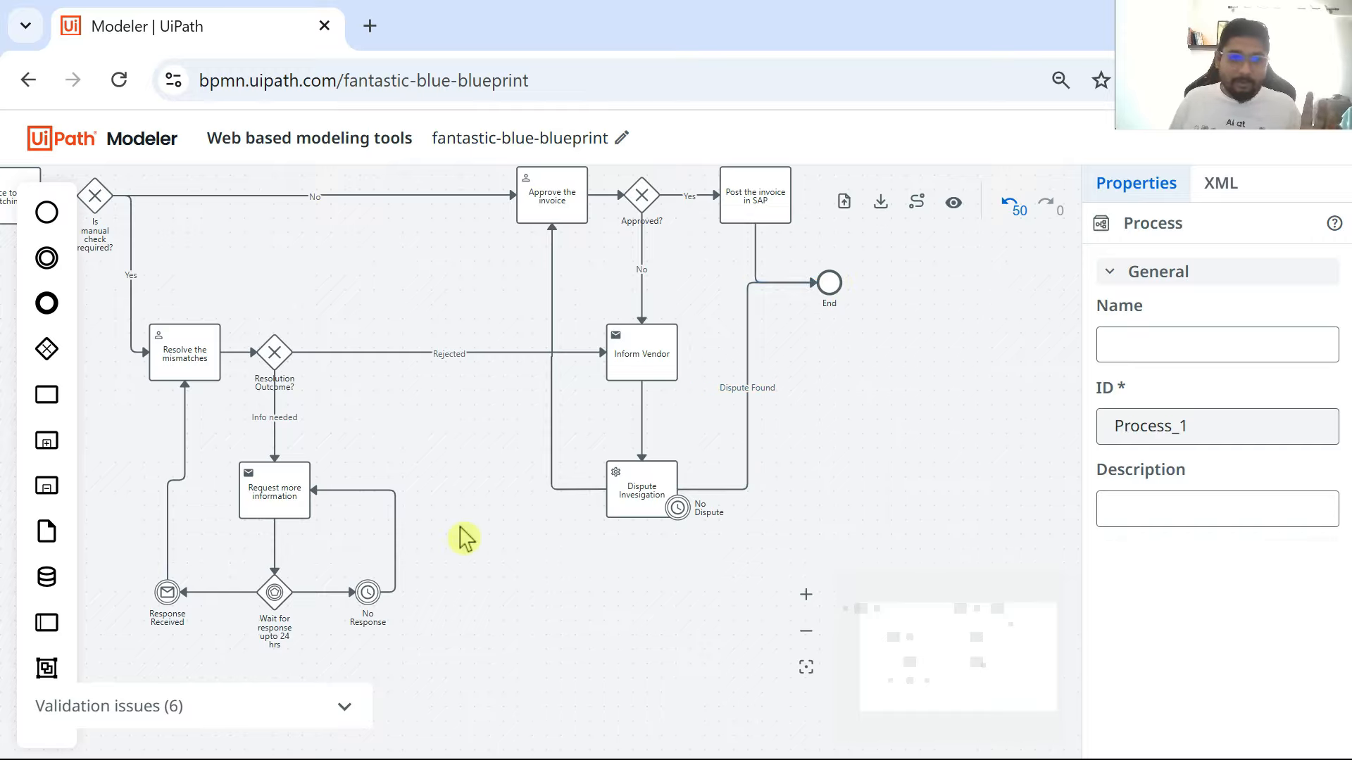
left_click_drag(451, 525, 642, 515)
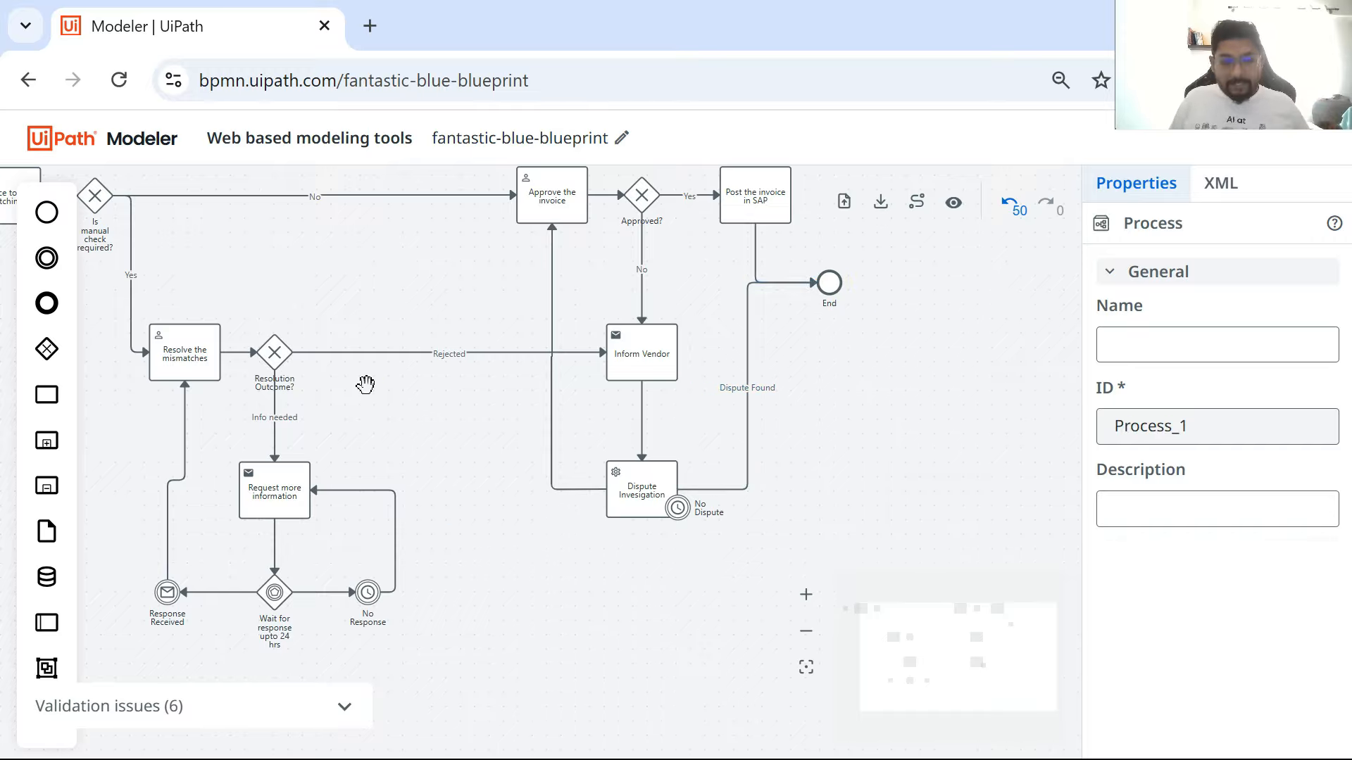
left_click_drag(362, 383, 563, 382)
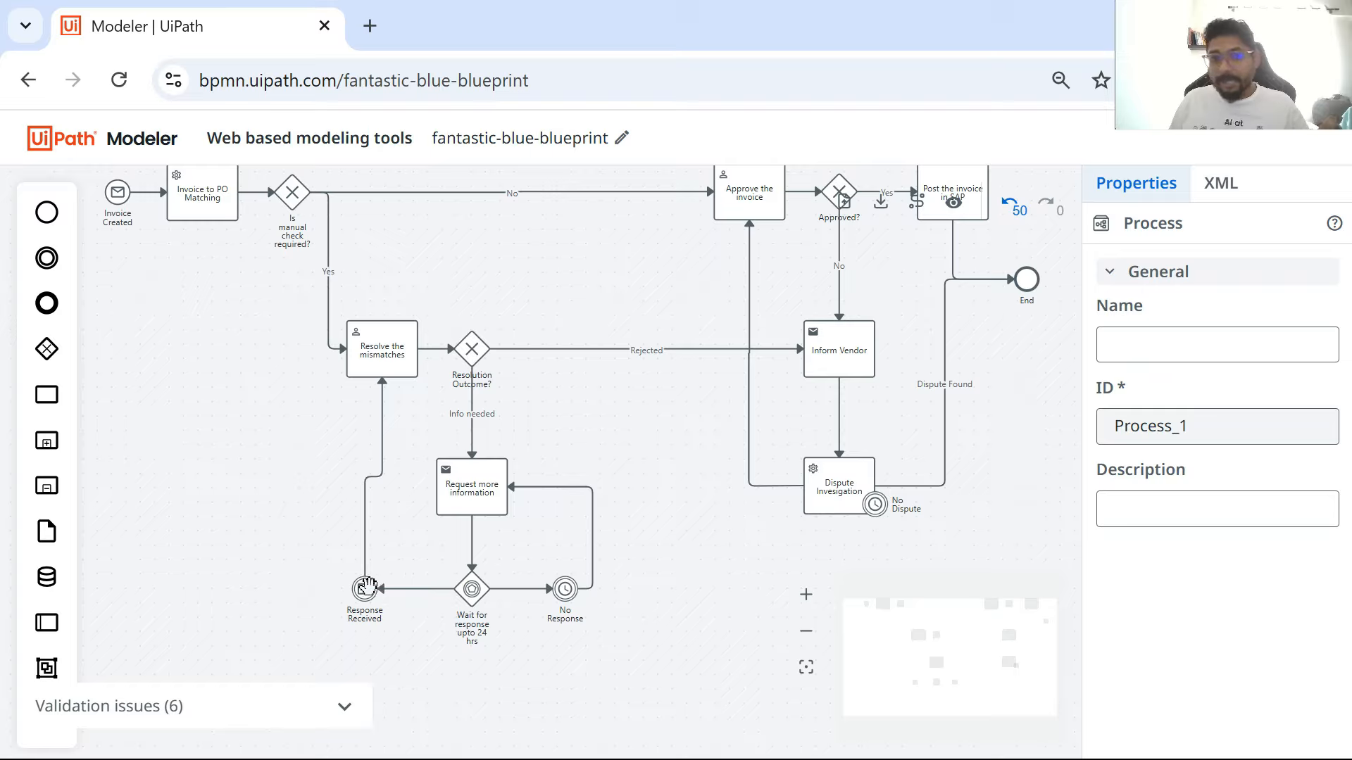
left_click_drag(461, 501, 420, 577)
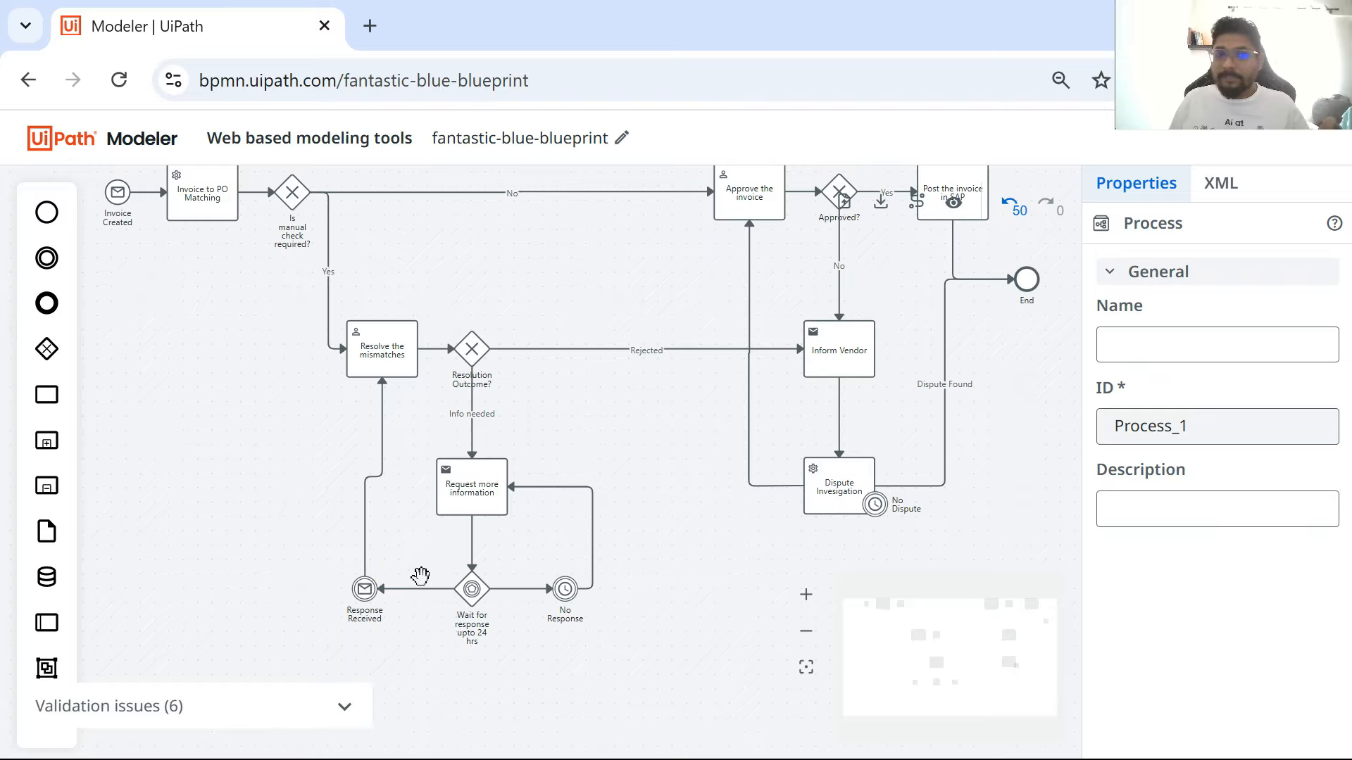
left_click(711, 613)
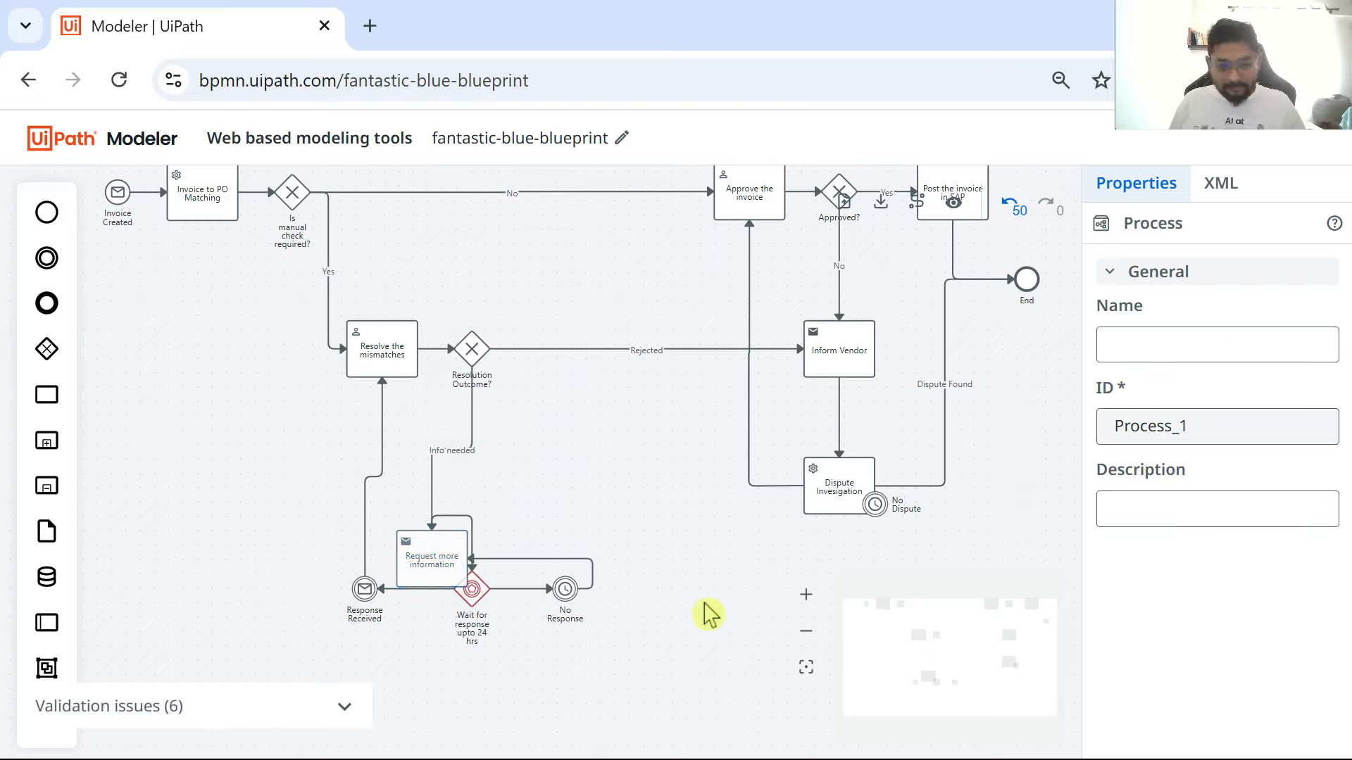
key("ctrl+z")
left_click(681, 613)
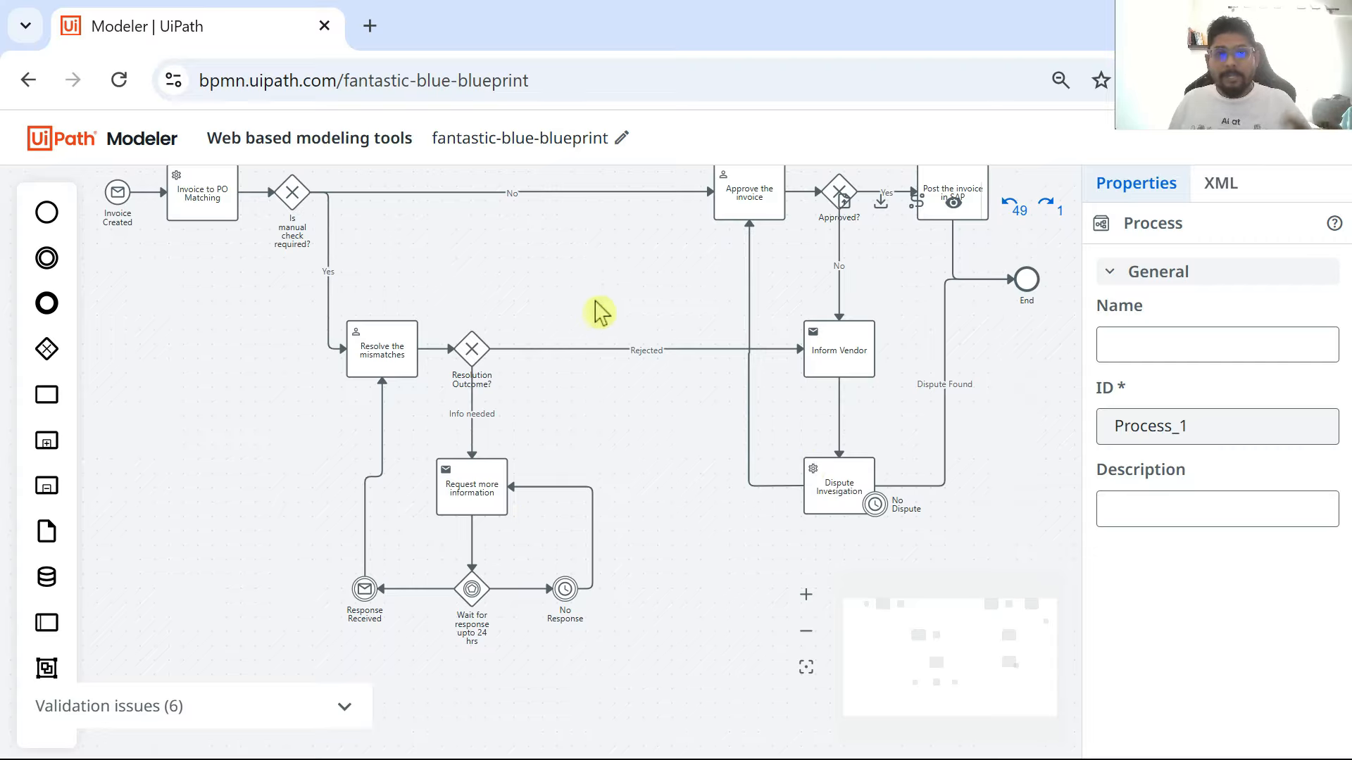
- Export the finished process diagram as a BPMN file
left_click_drag(594, 290, 629, 297)
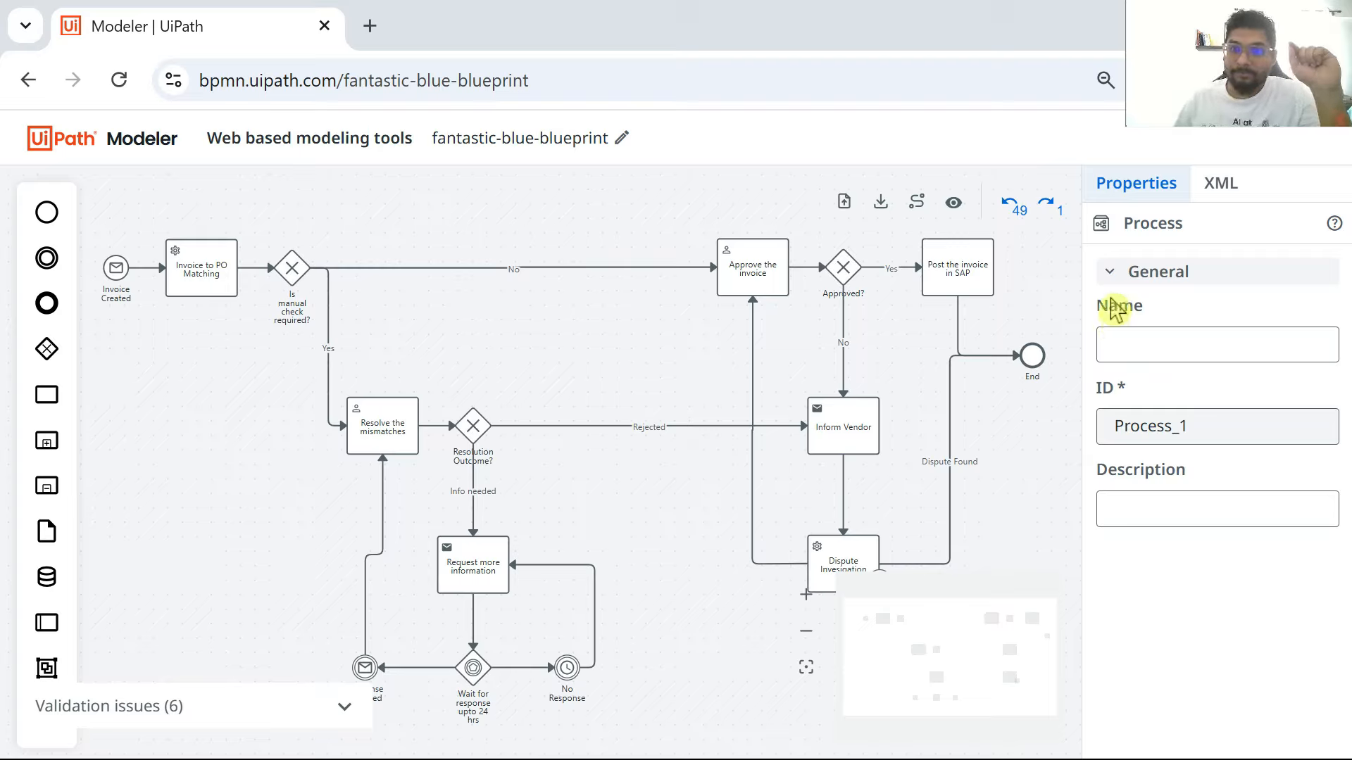
left_click(880, 206)
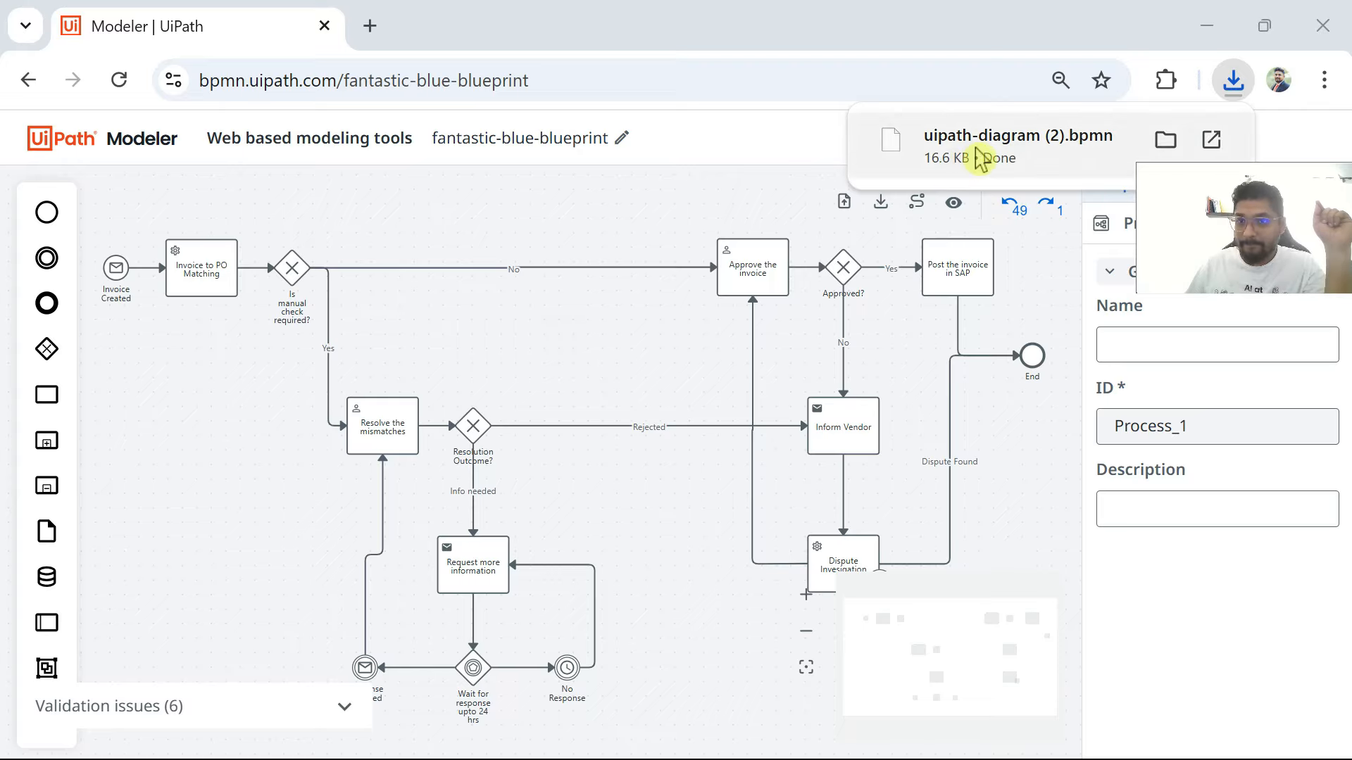
- Try to open the downloaded "uipath-diagram (2).bpmn" file in Adobe Acrobat, for this one time only
left_click(972, 170)
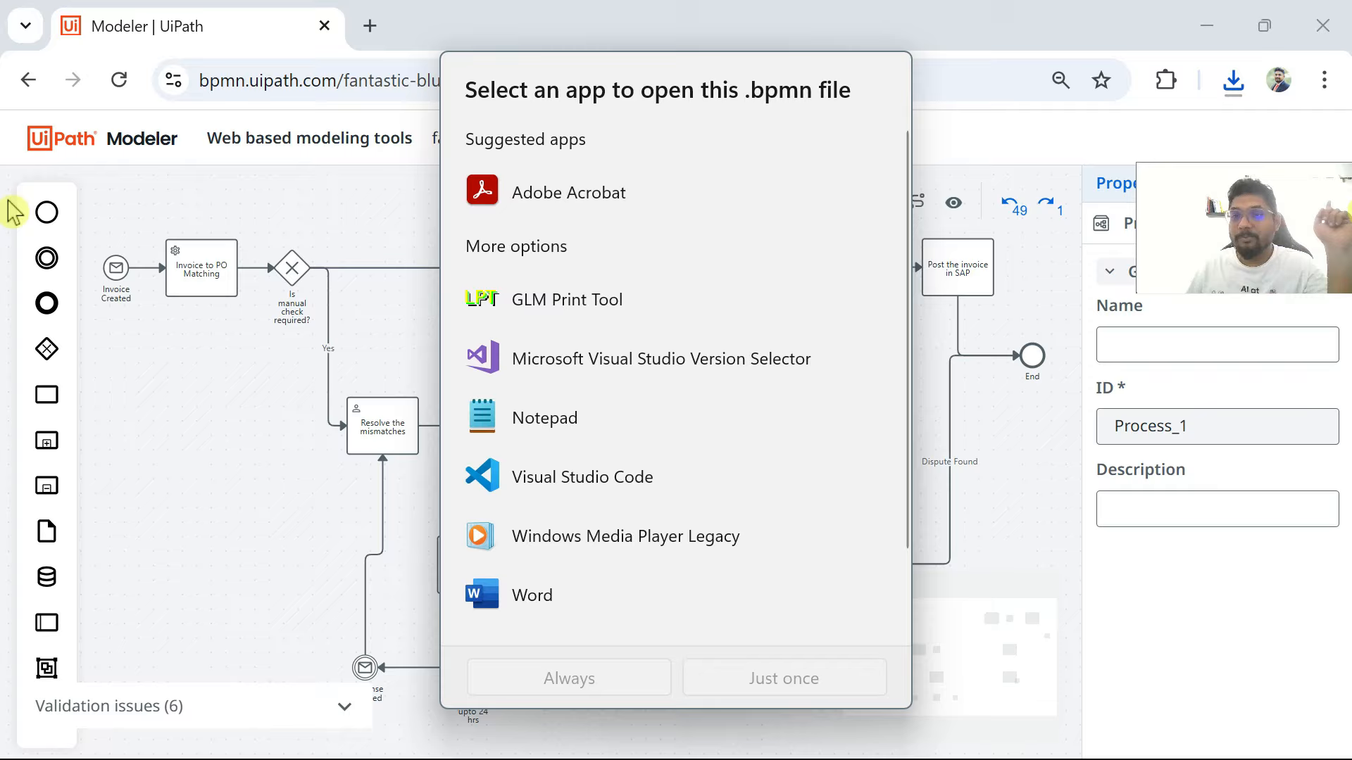
left_click(559, 210)
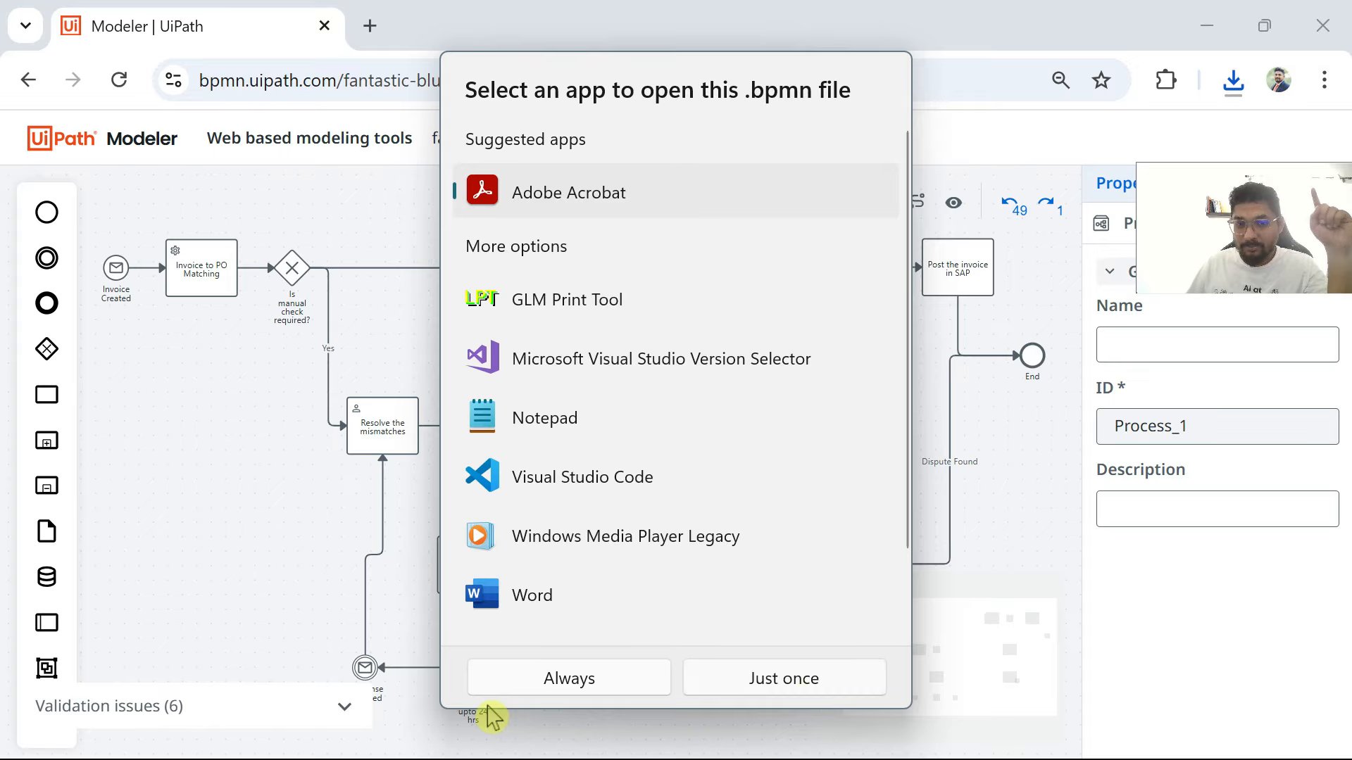
left_click(810, 690)
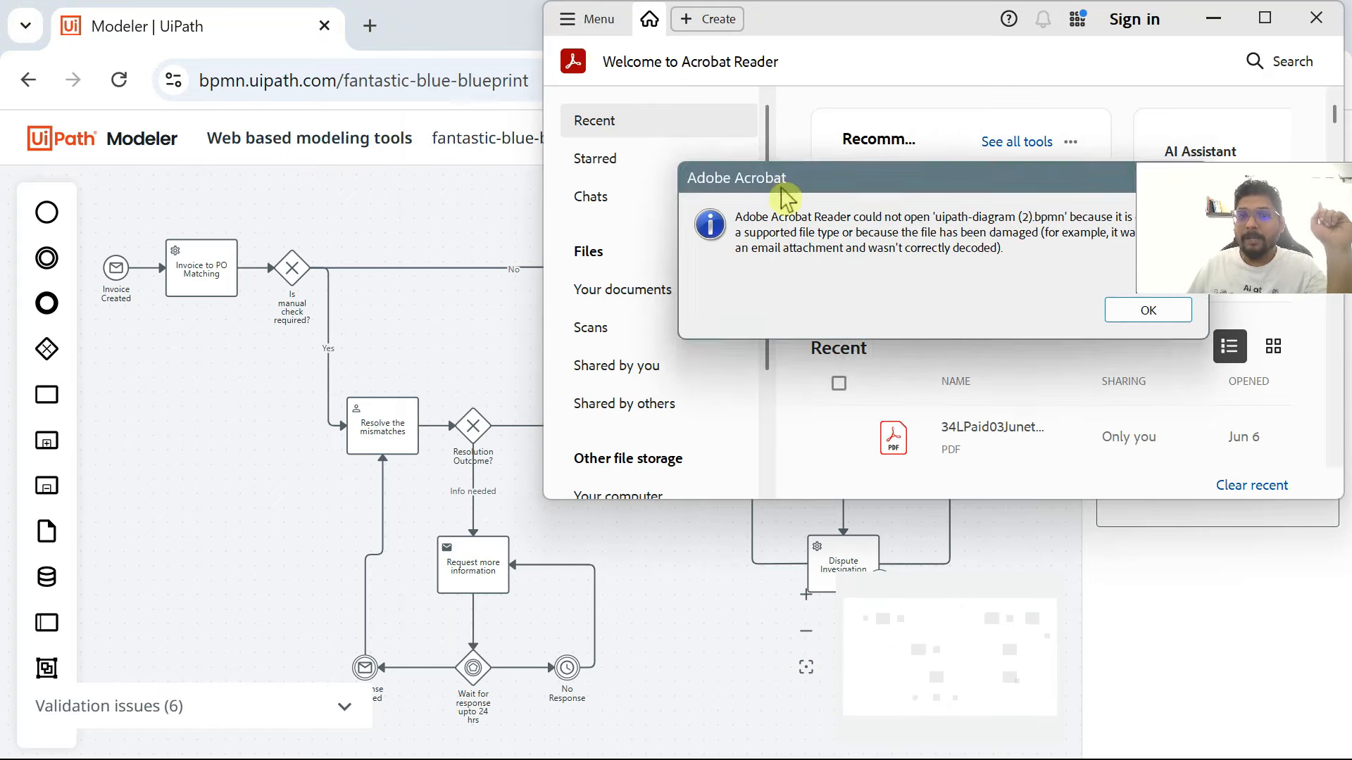
- Dismiss the file-opening error and close Acrobat Reader to return to the process diagram
left_click_drag(781, 198, 409, 198)
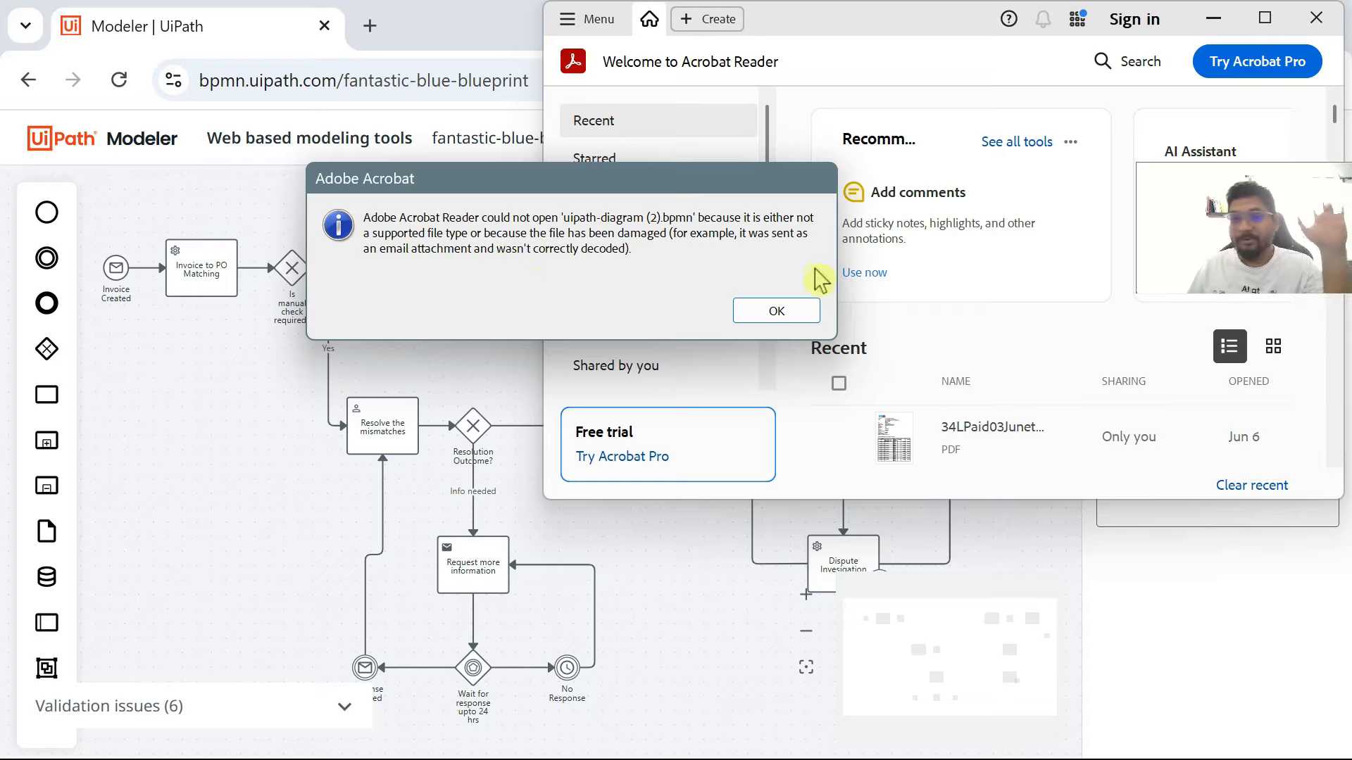
left_click(808, 314)
left_click_drag(968, 36, 616, 145)
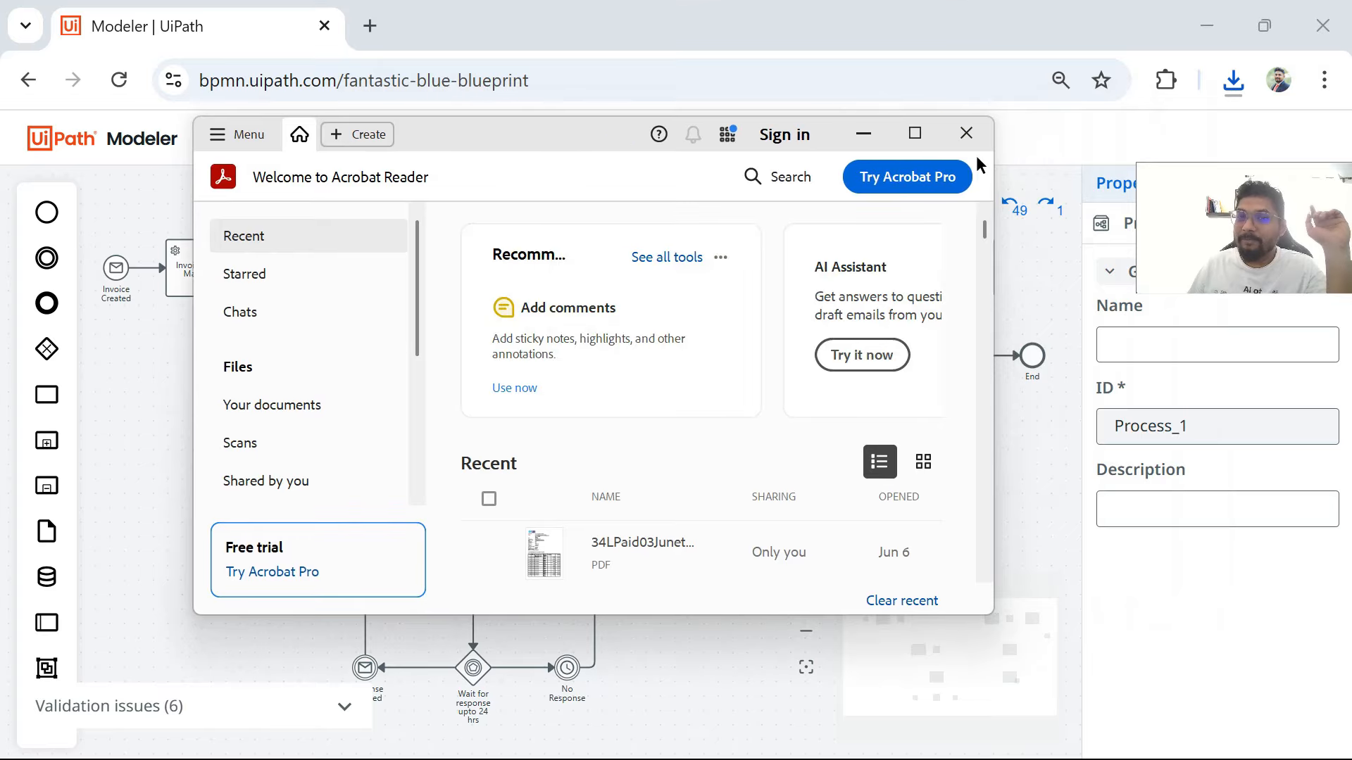
left_click(963, 133)
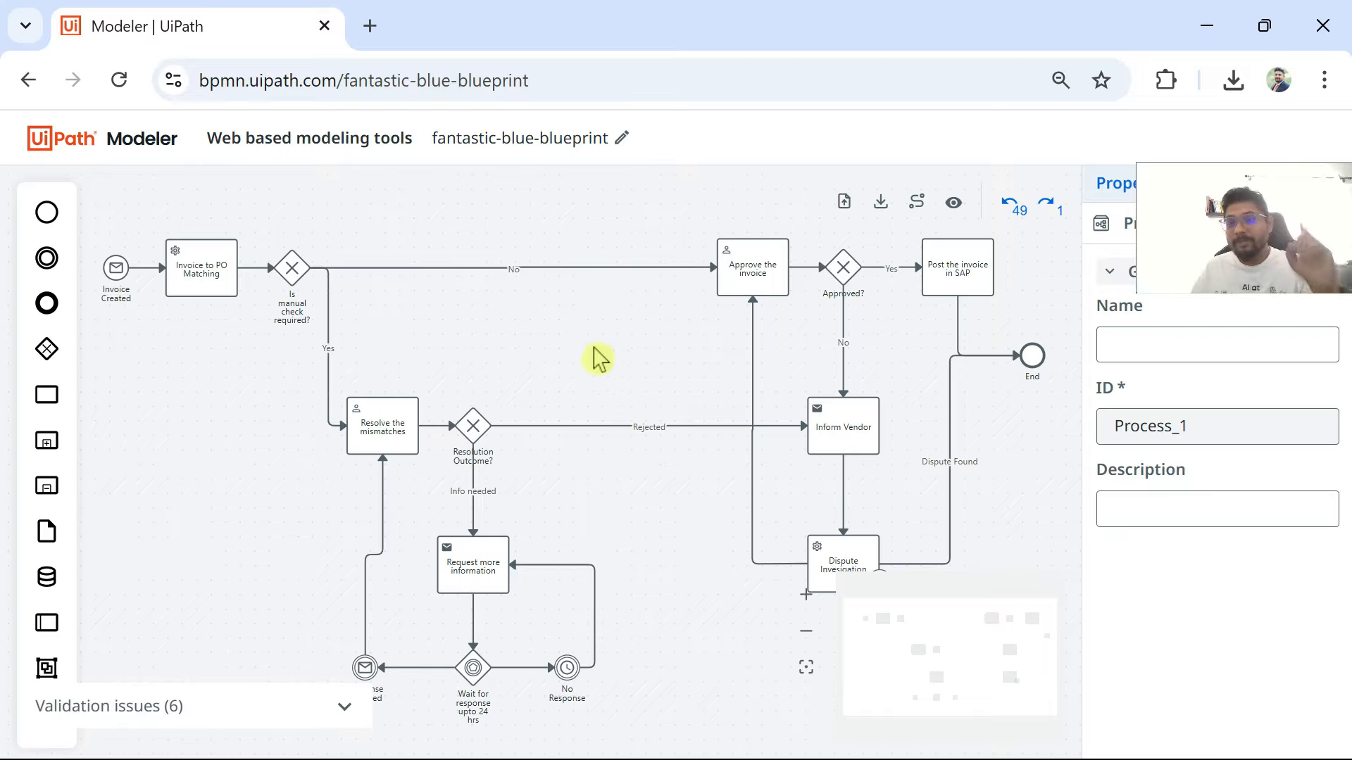
left_click(1310, 177)
left_click_drag(1310, 177, 1309, 15)
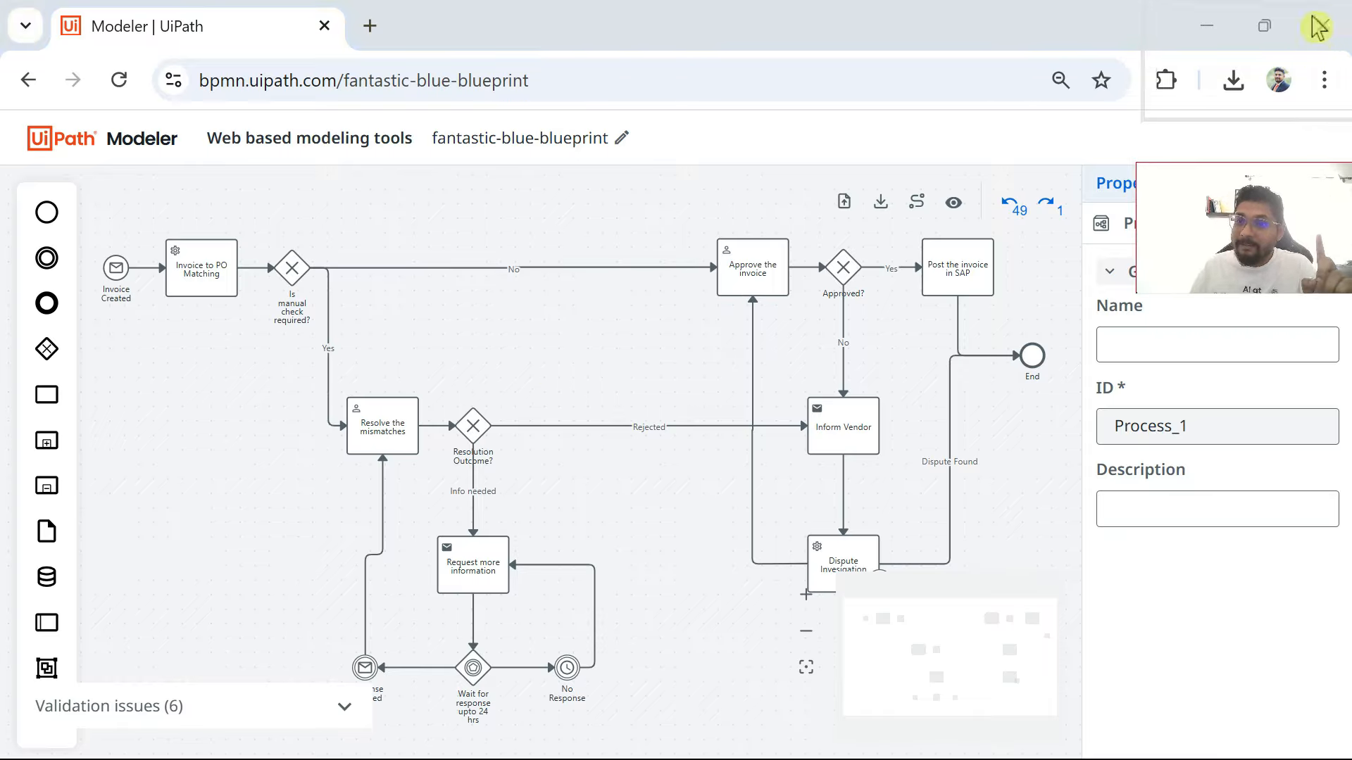
- Examine the diagram's XML source in a widened view, and return to the process properties
left_click(1222, 184)
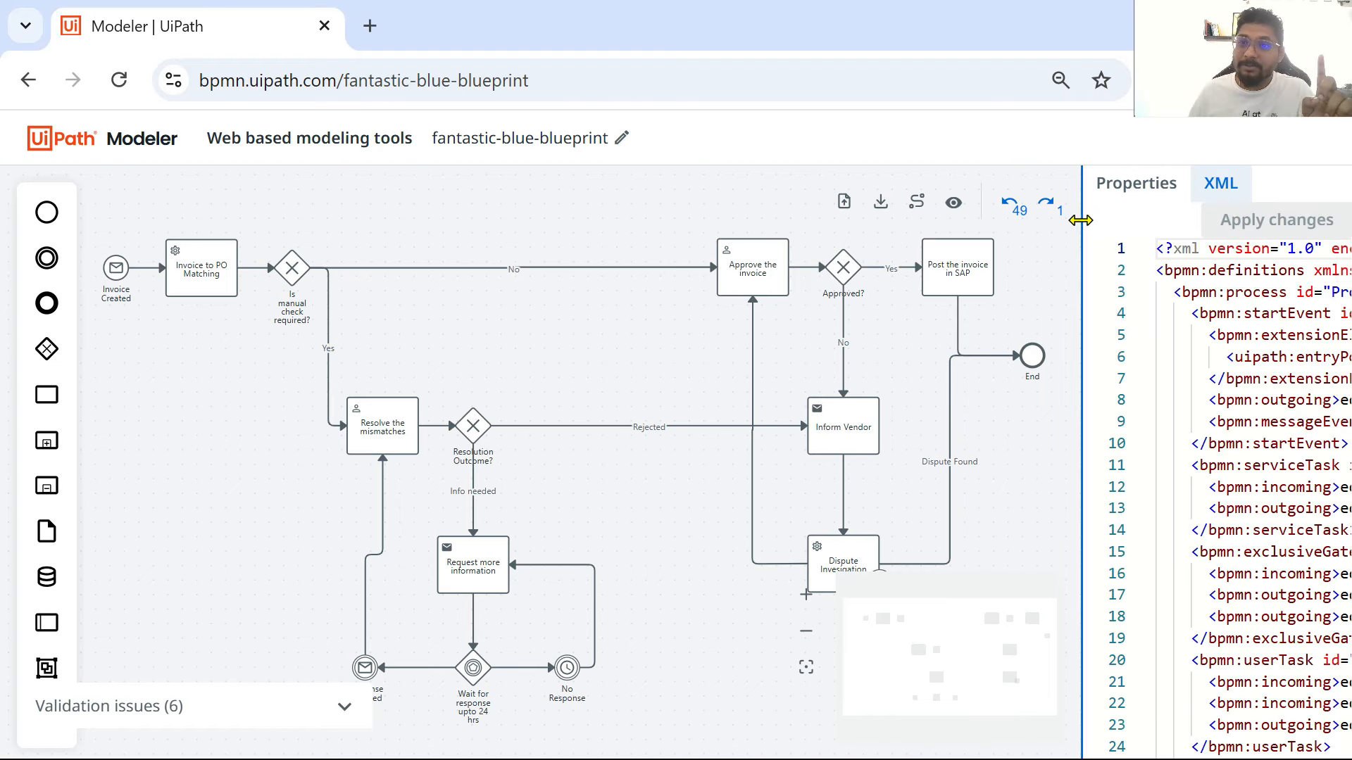
left_click_drag(1081, 220, 903, 218)
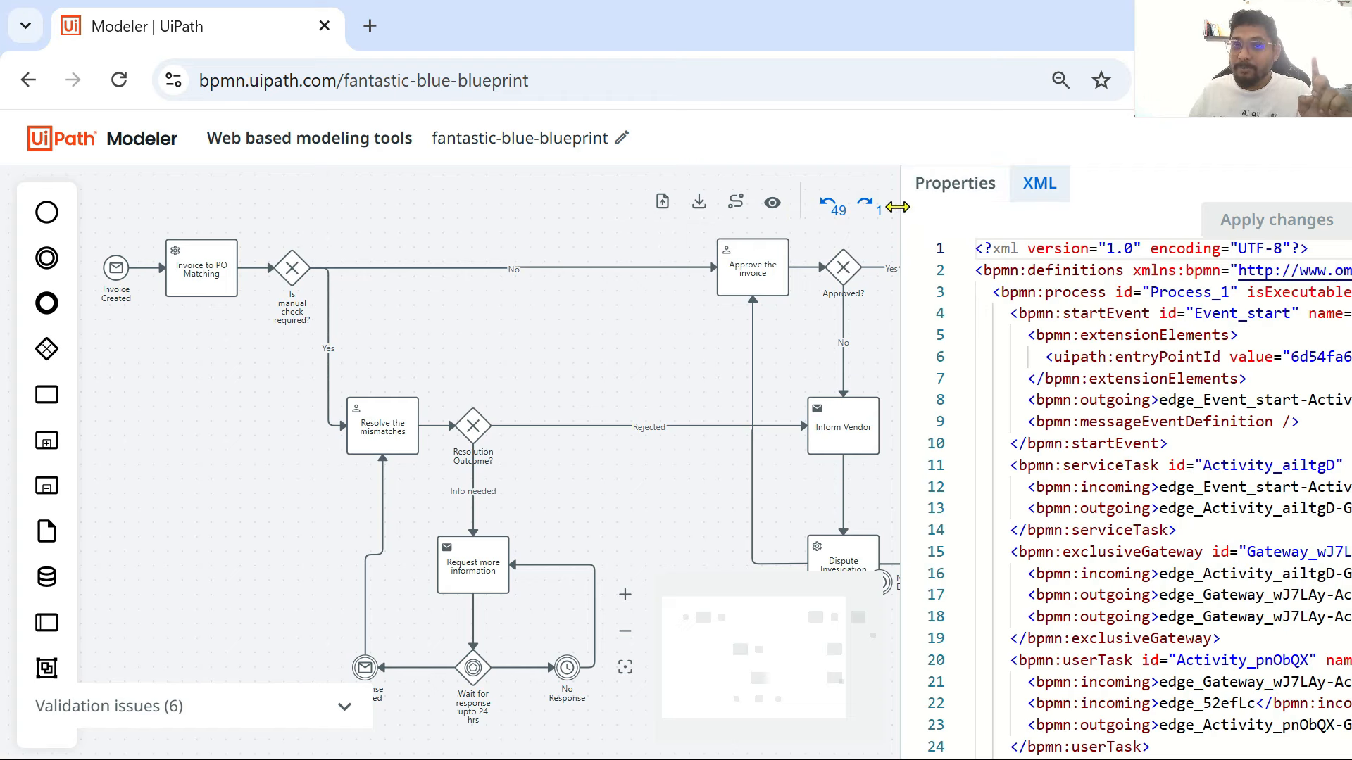
left_click_drag(903, 218, 1135, 212)
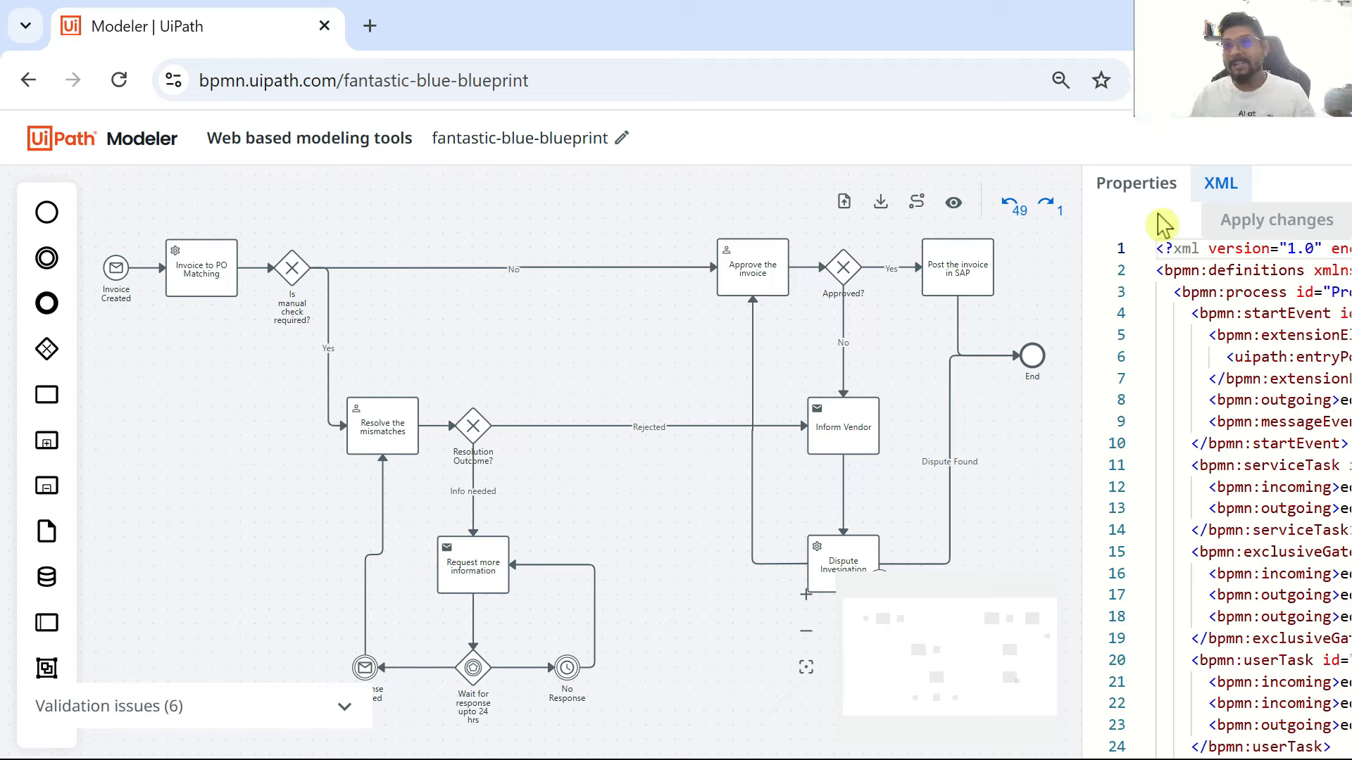
left_click(1160, 188)
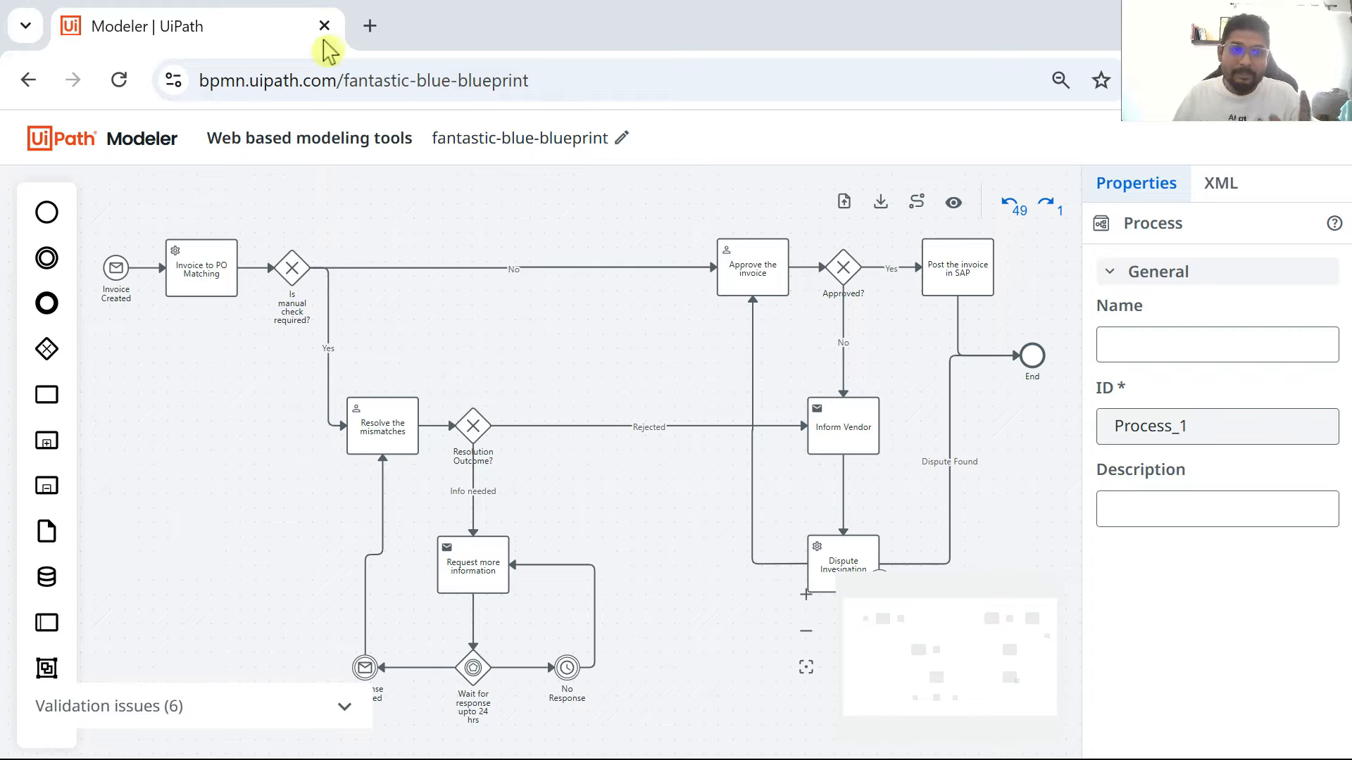
- Open the modeler's start page at bpmn.uipath.com in a new browser tab
left_click(379, 32)
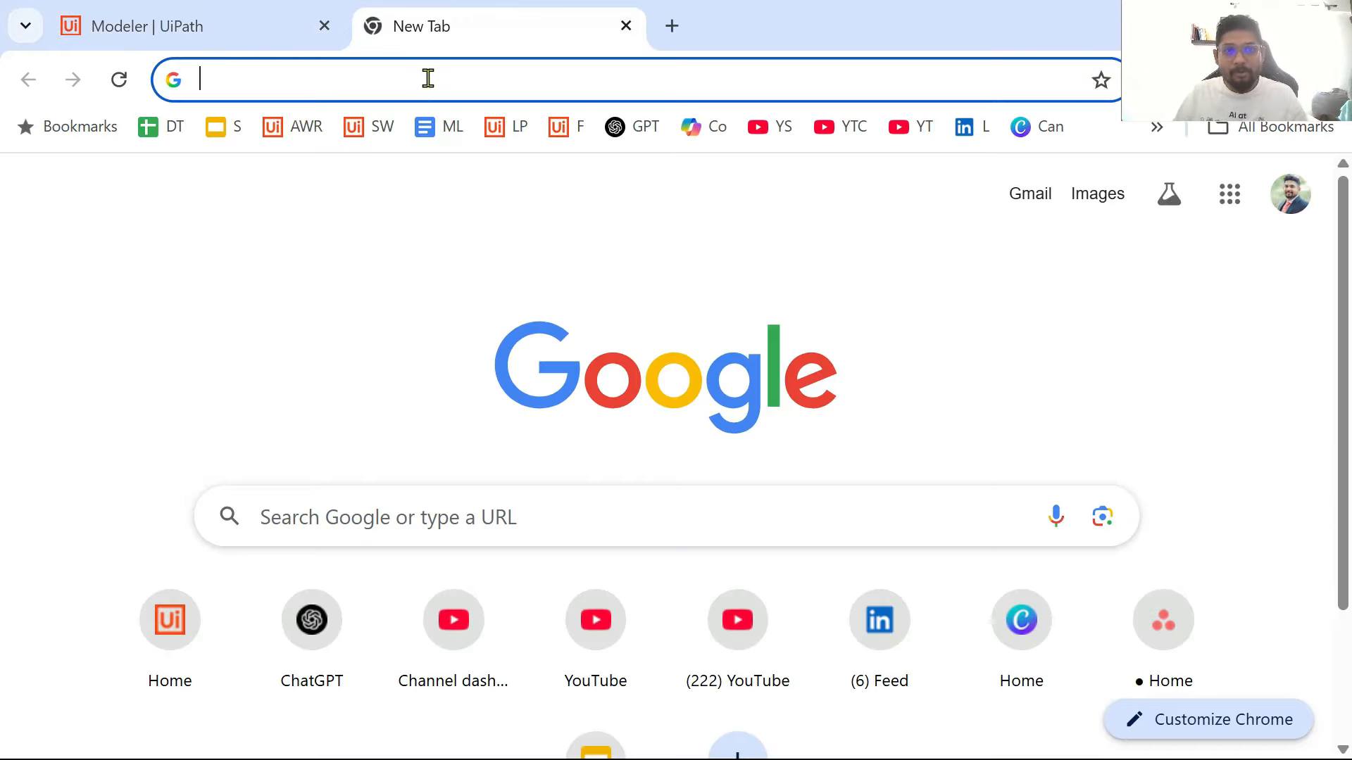
left_click(428, 76)
type("b")
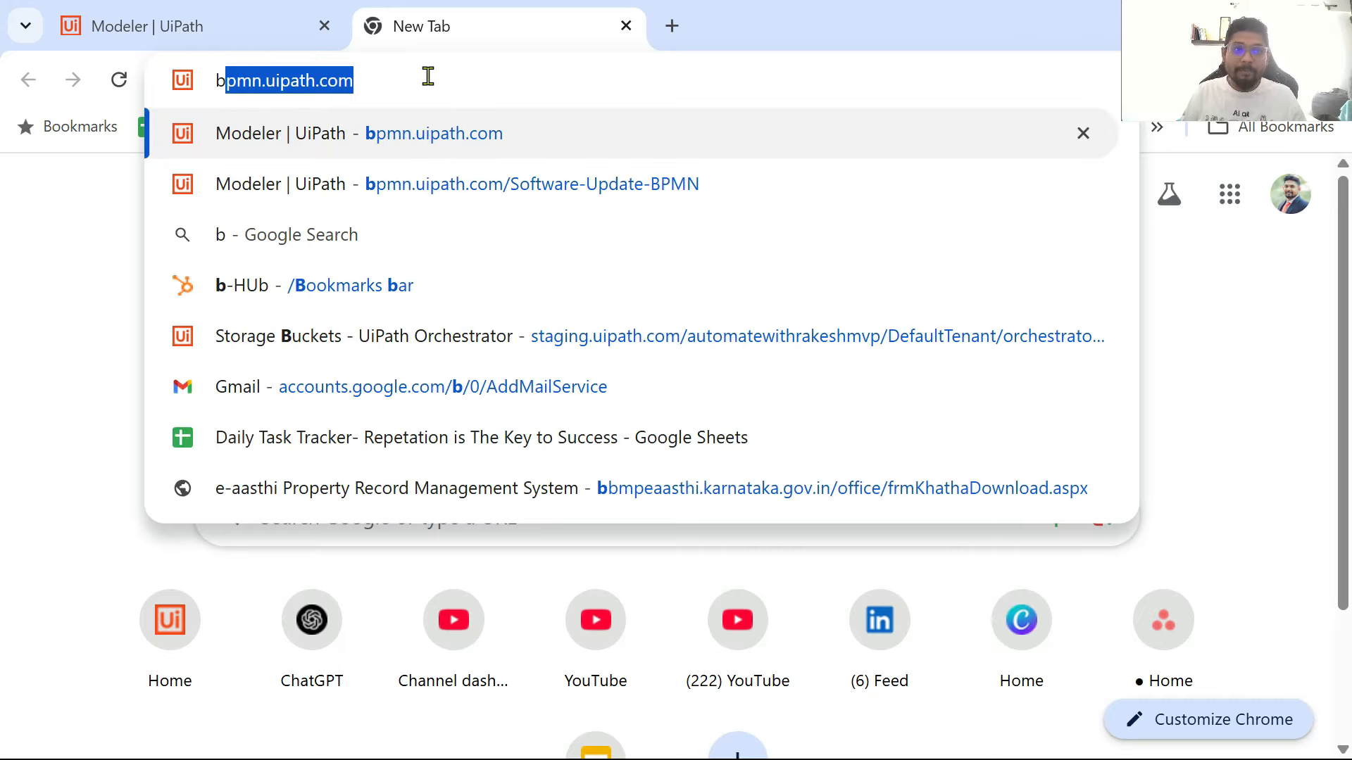
key("Return")
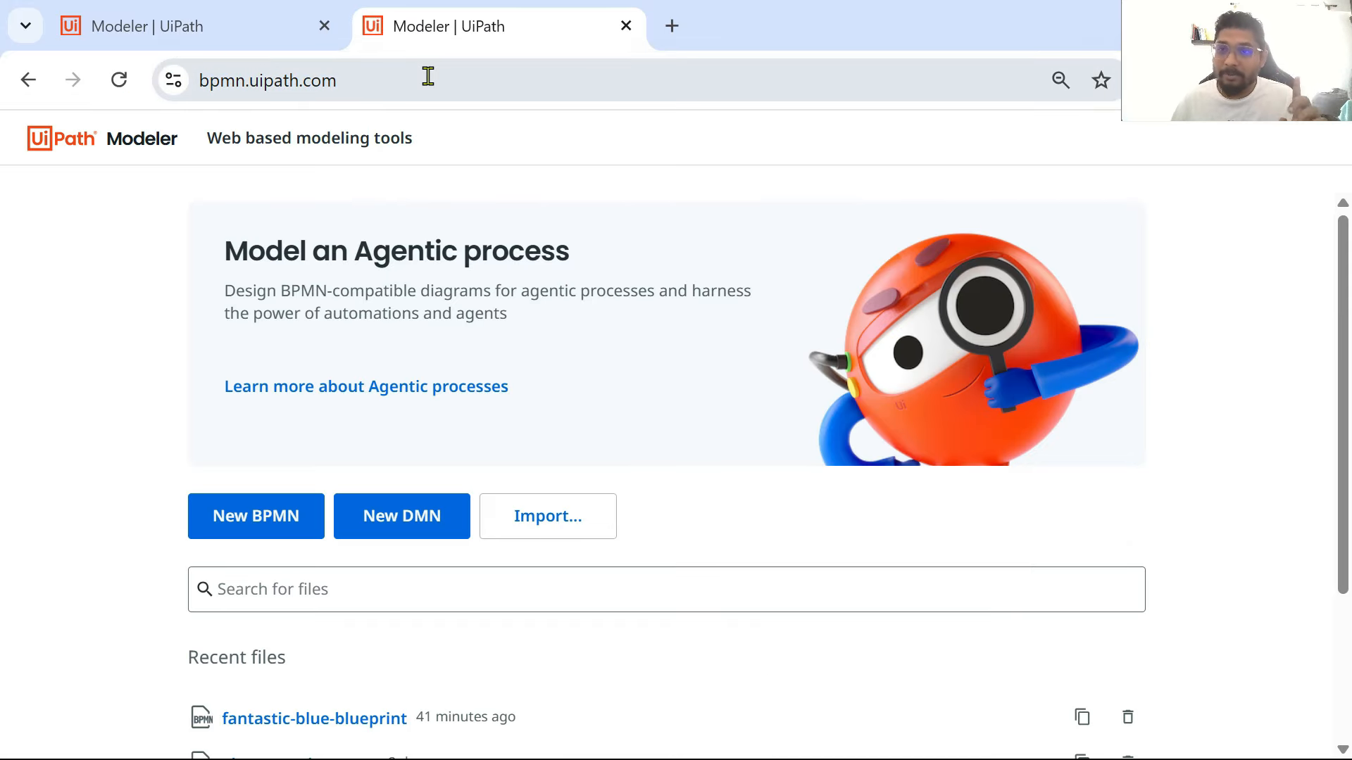
- Import the exported "uipath-diagram (2).bpmn" file from the Downloads folder into the modeler
left_click(560, 526)
left_click(289, 250)
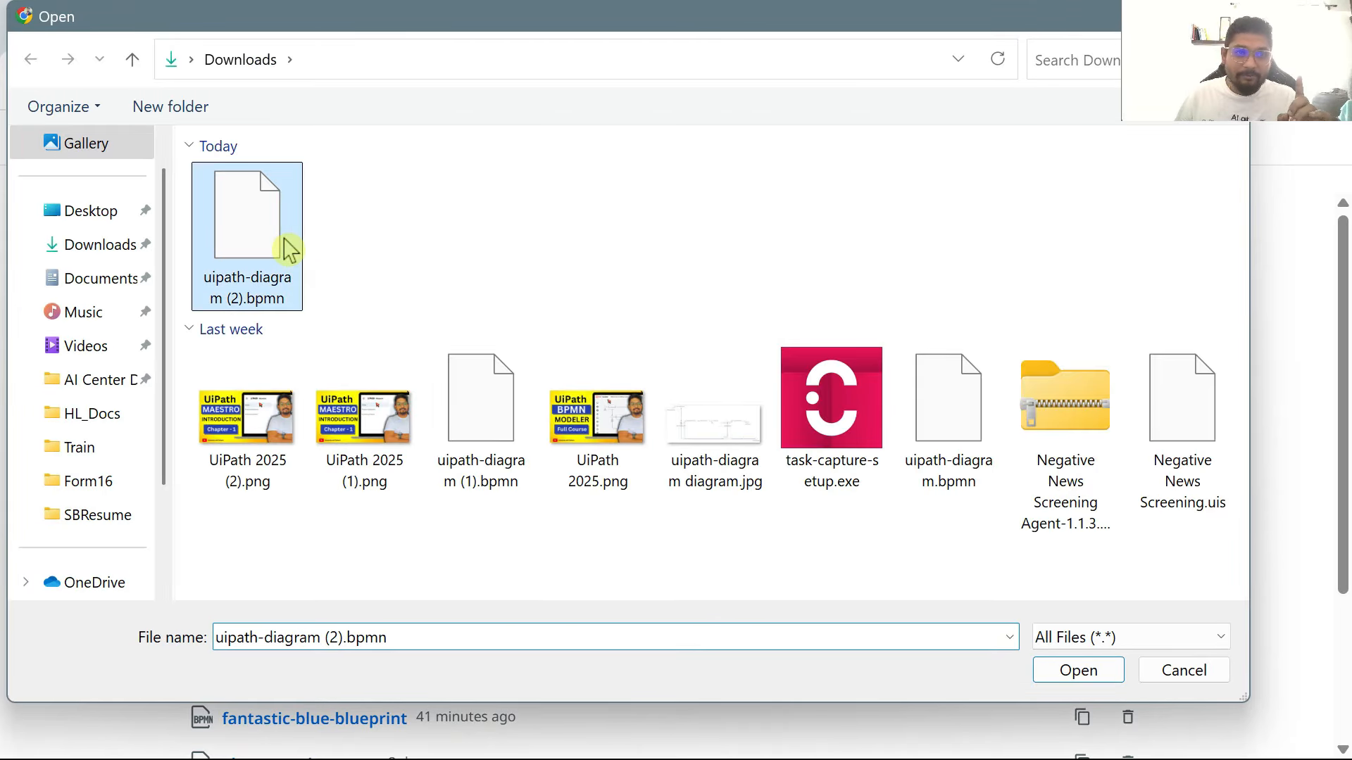
left_click(1085, 675)
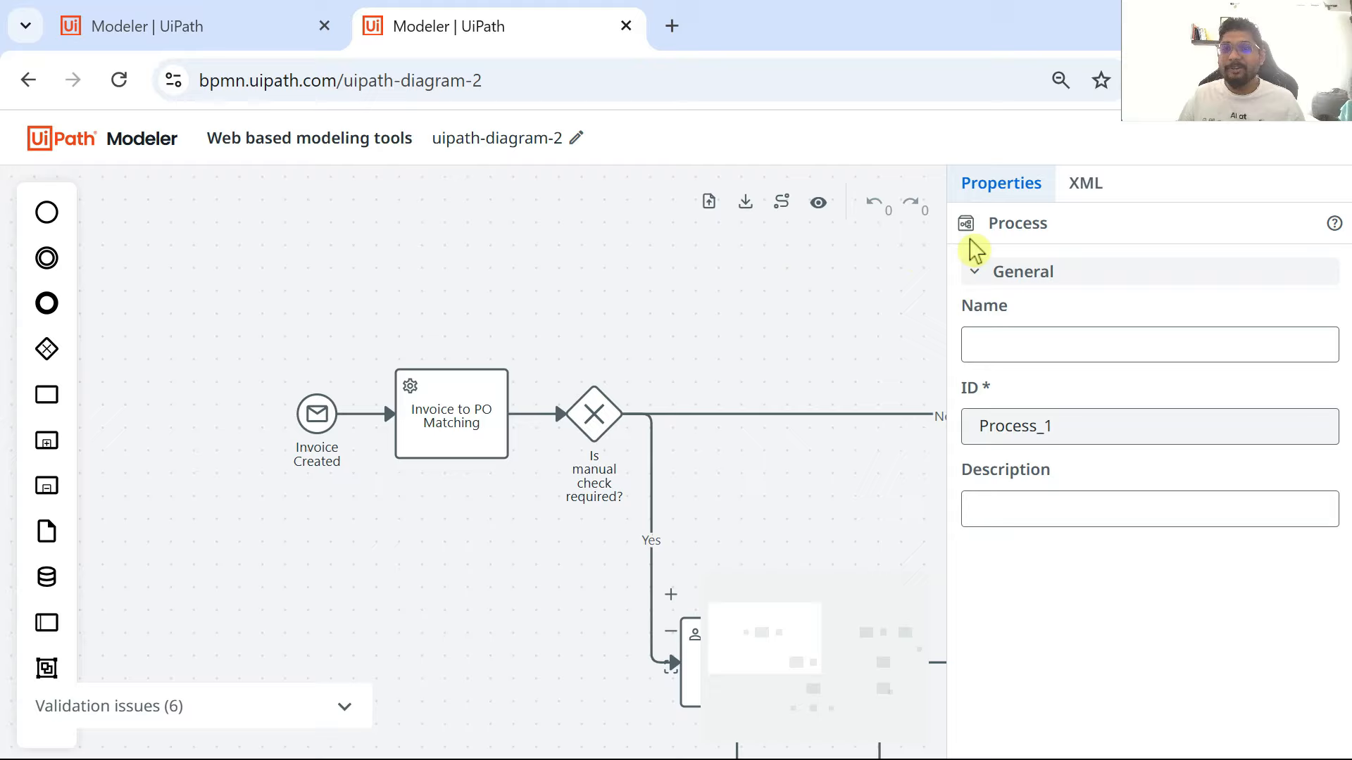
- Examine the whole imported invoice-to-PO matching diagram, from the "Invoice Created" start event to the end event
left_click_drag(948, 234, 1083, 234)
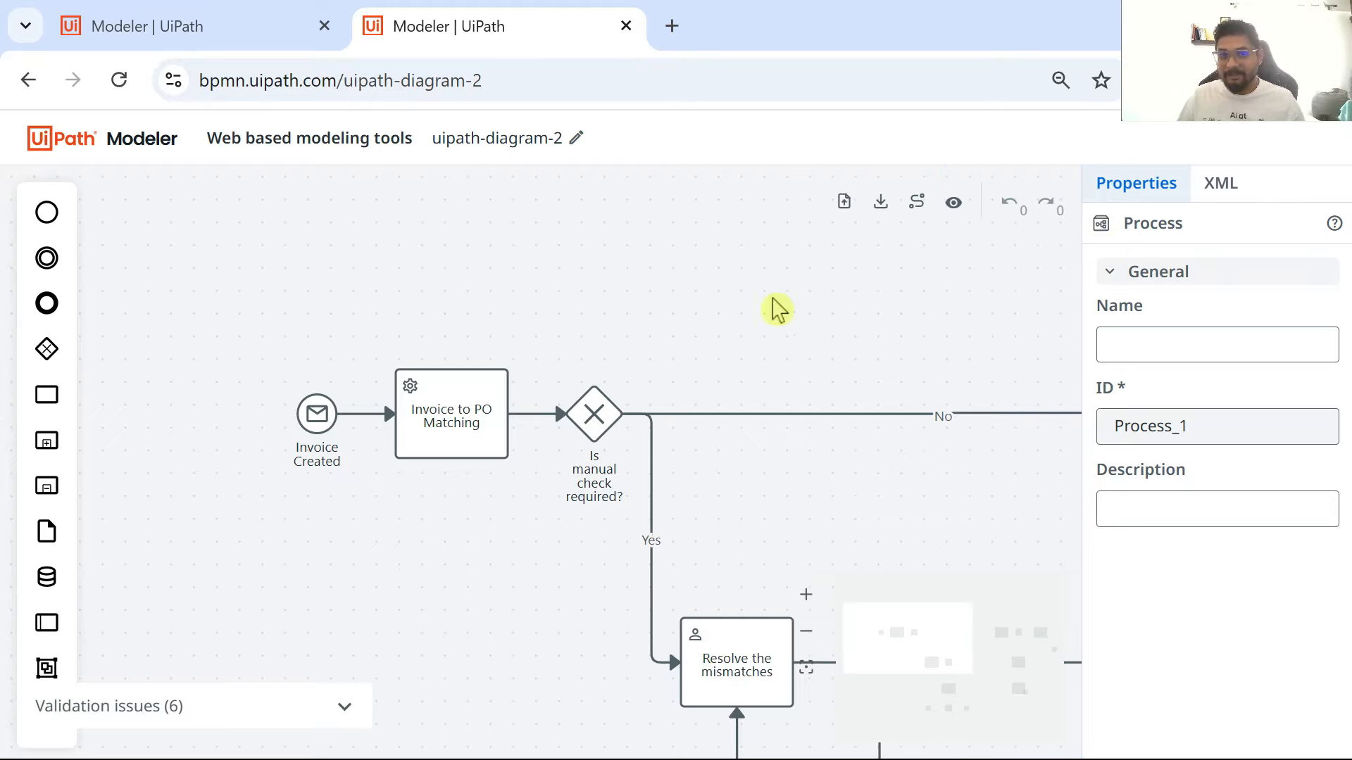
scroll(752, 317, "down", 5)
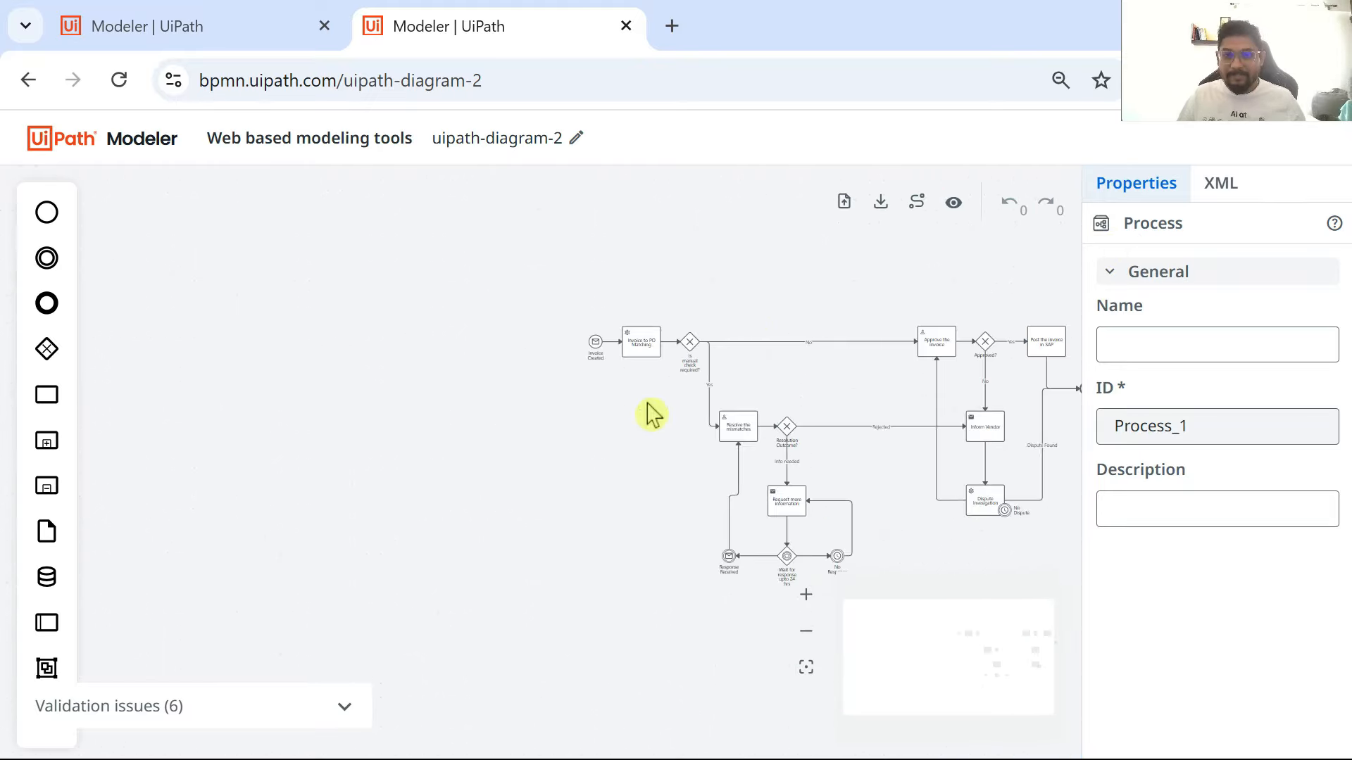
left_click_drag(633, 419, 280, 368)
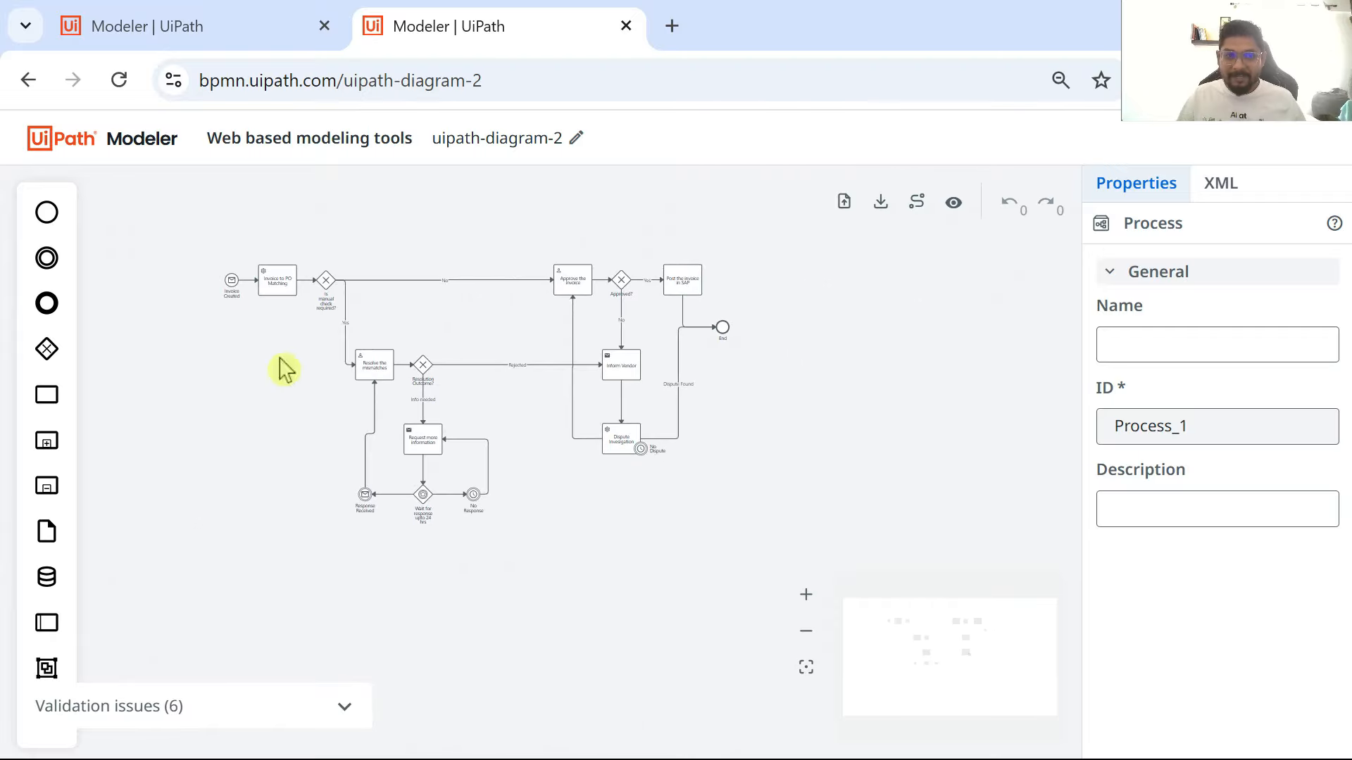
scroll(533, 396, "up", 1)
scroll(533, 396, "up", 3)
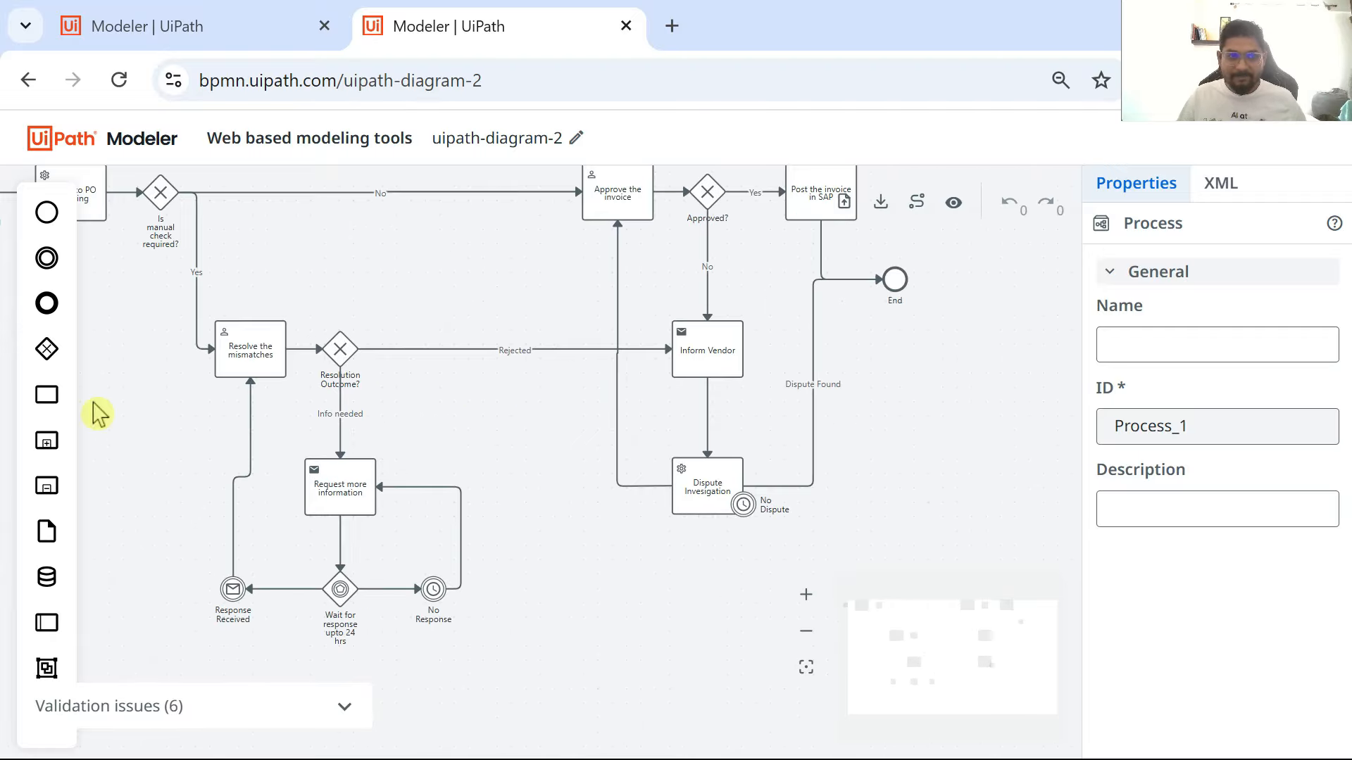
left_click_drag(118, 386, 282, 428)
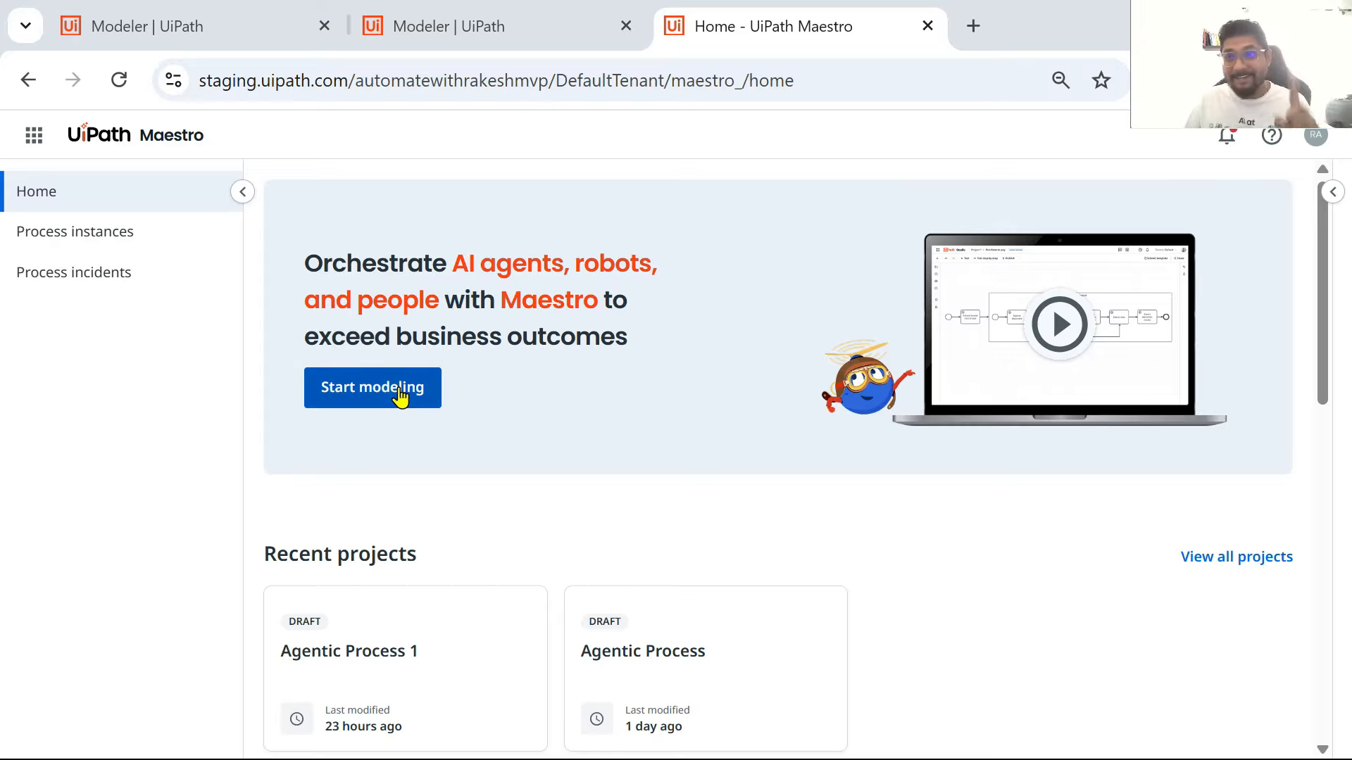
left_click(519, 34)
left_click(750, 39)
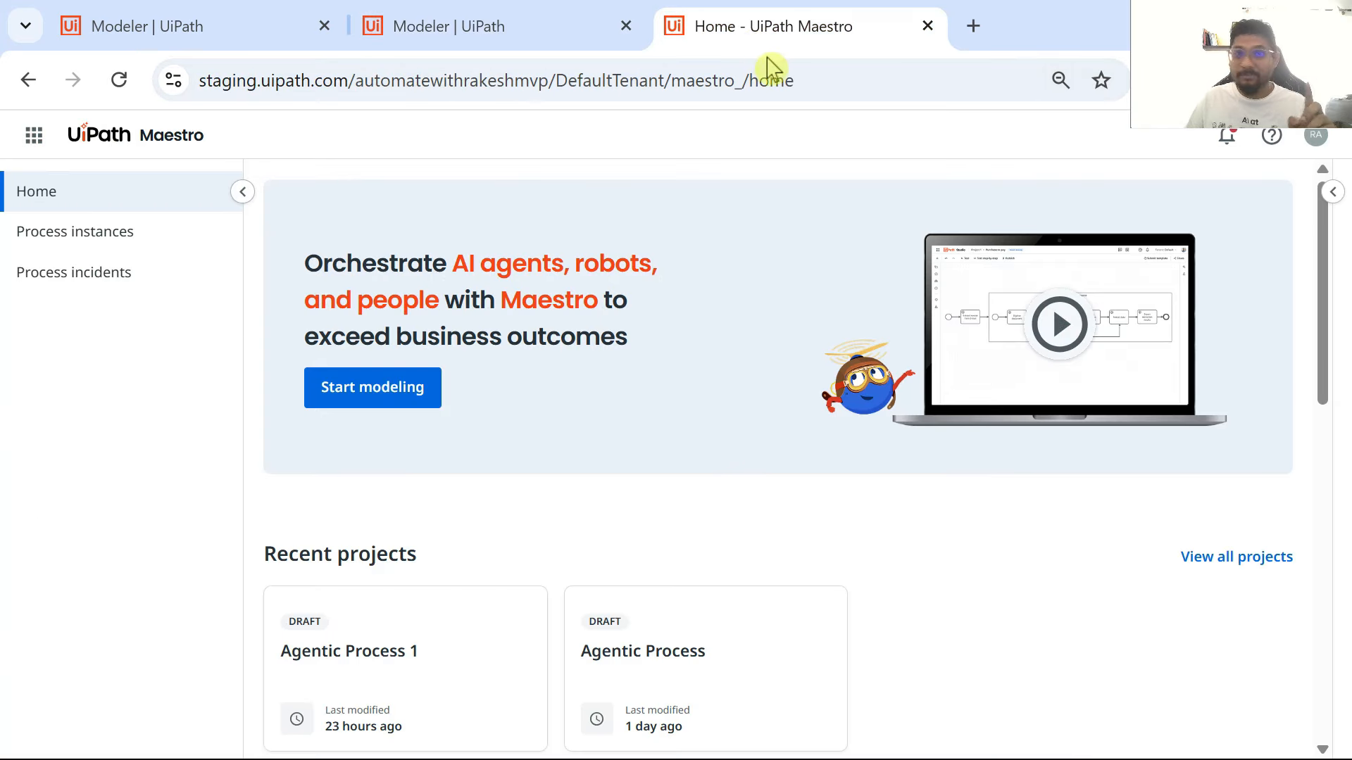